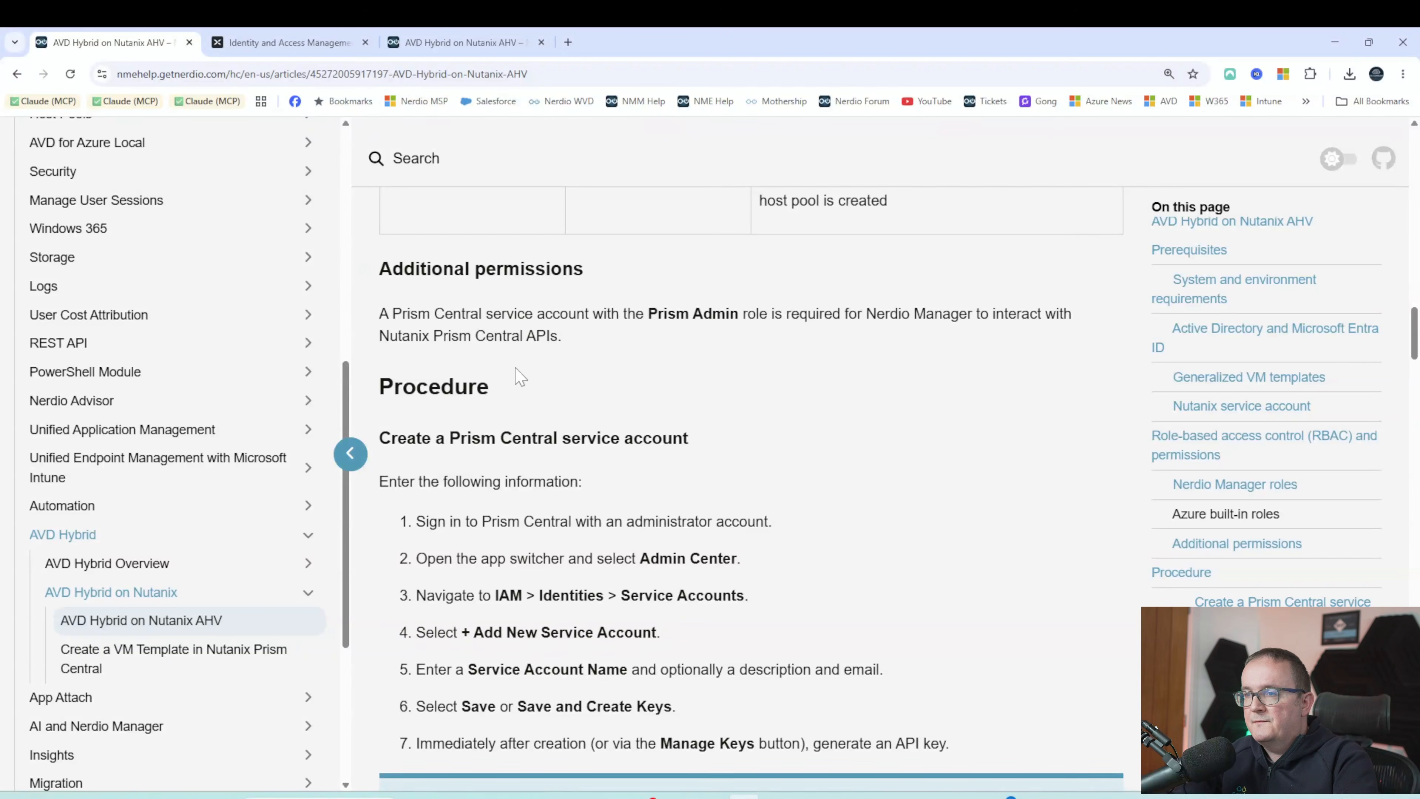
Review the Nerdio help article's instructions for creating a Prism Central service account and generating its API key
scroll(576, 367, "down", 2)
left_click_drag(471, 290, 731, 432)
left_click(732, 432)
scroll(561, 398, "down", 4)
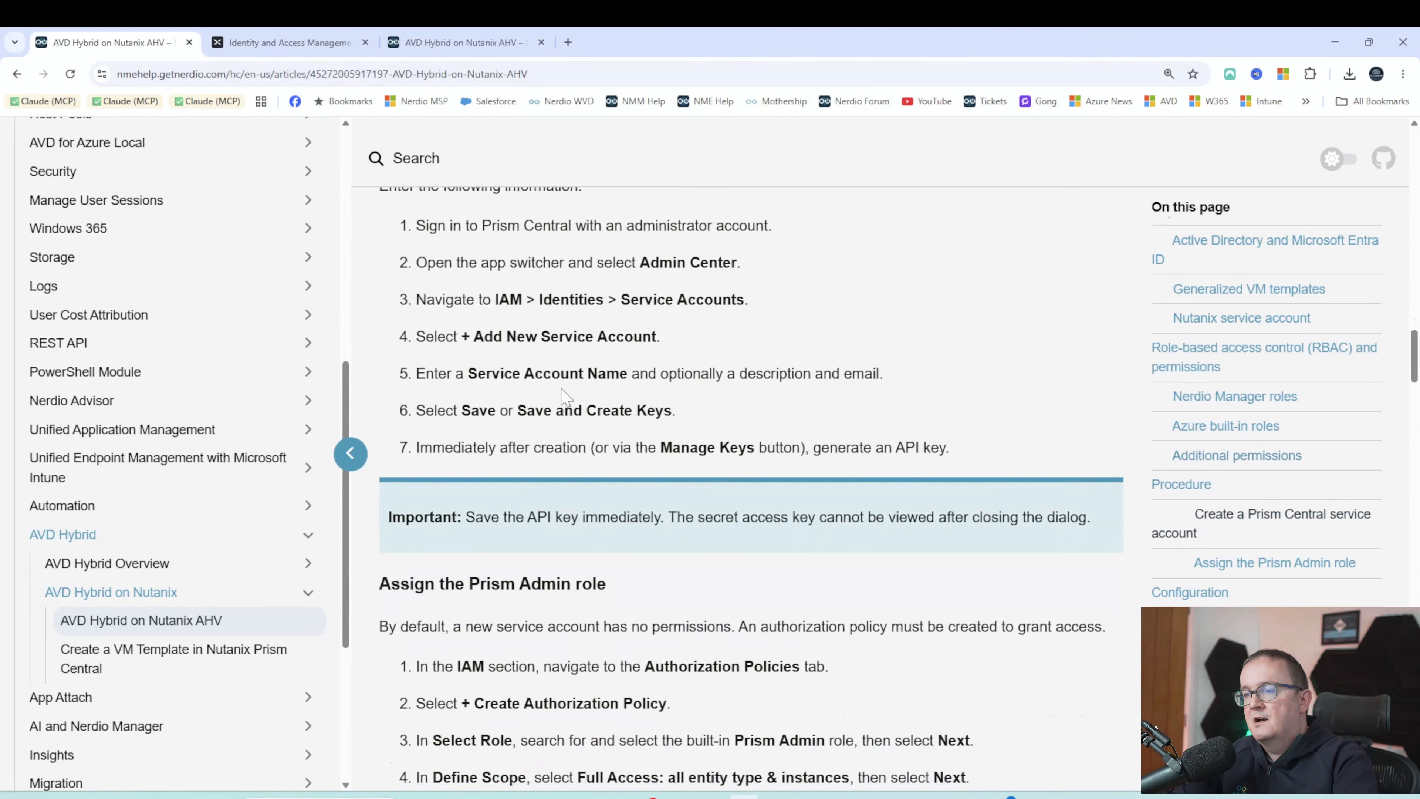
Switch to Prism Central's Admin Center and open the Service Accounts list under the IAM identities
left_click(291, 47)
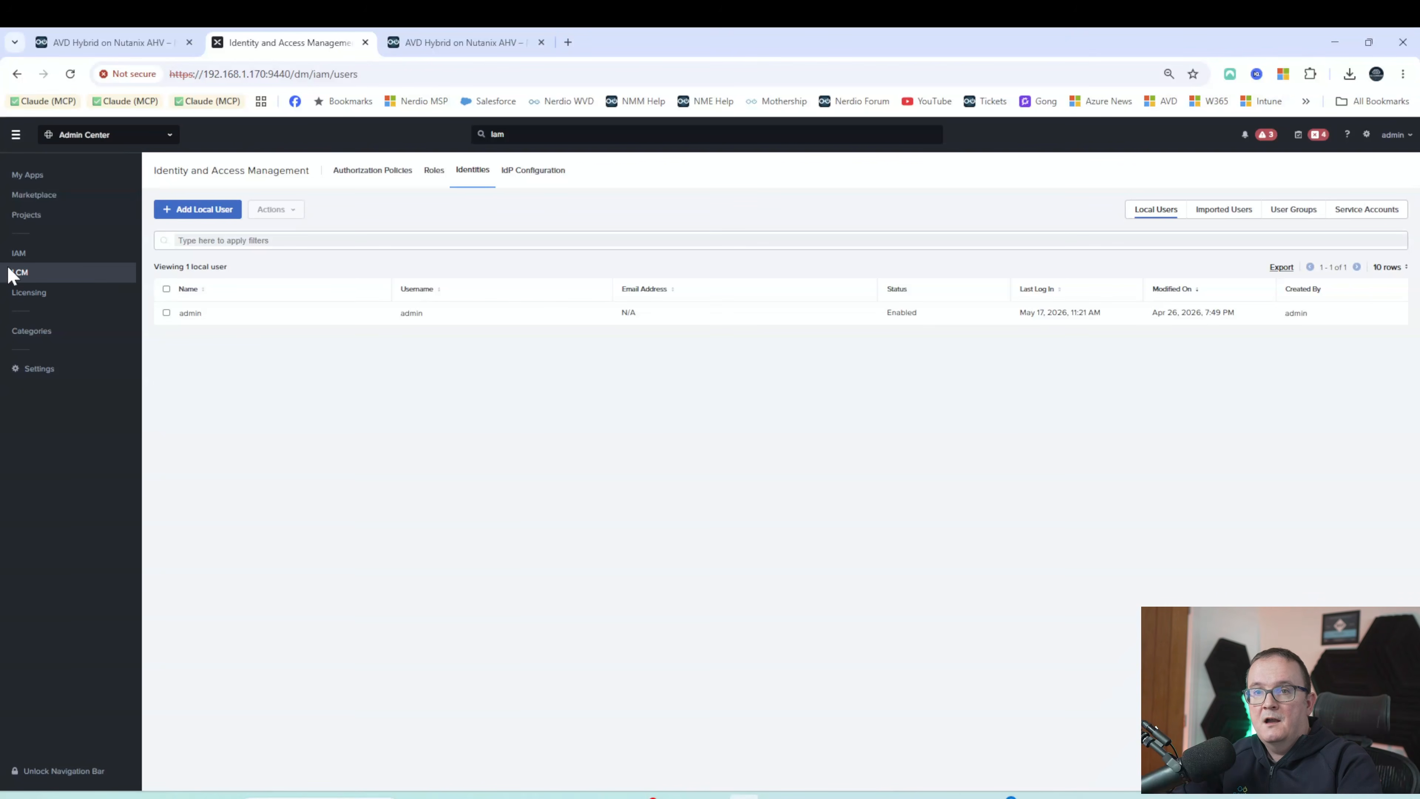
left_click(14, 254)
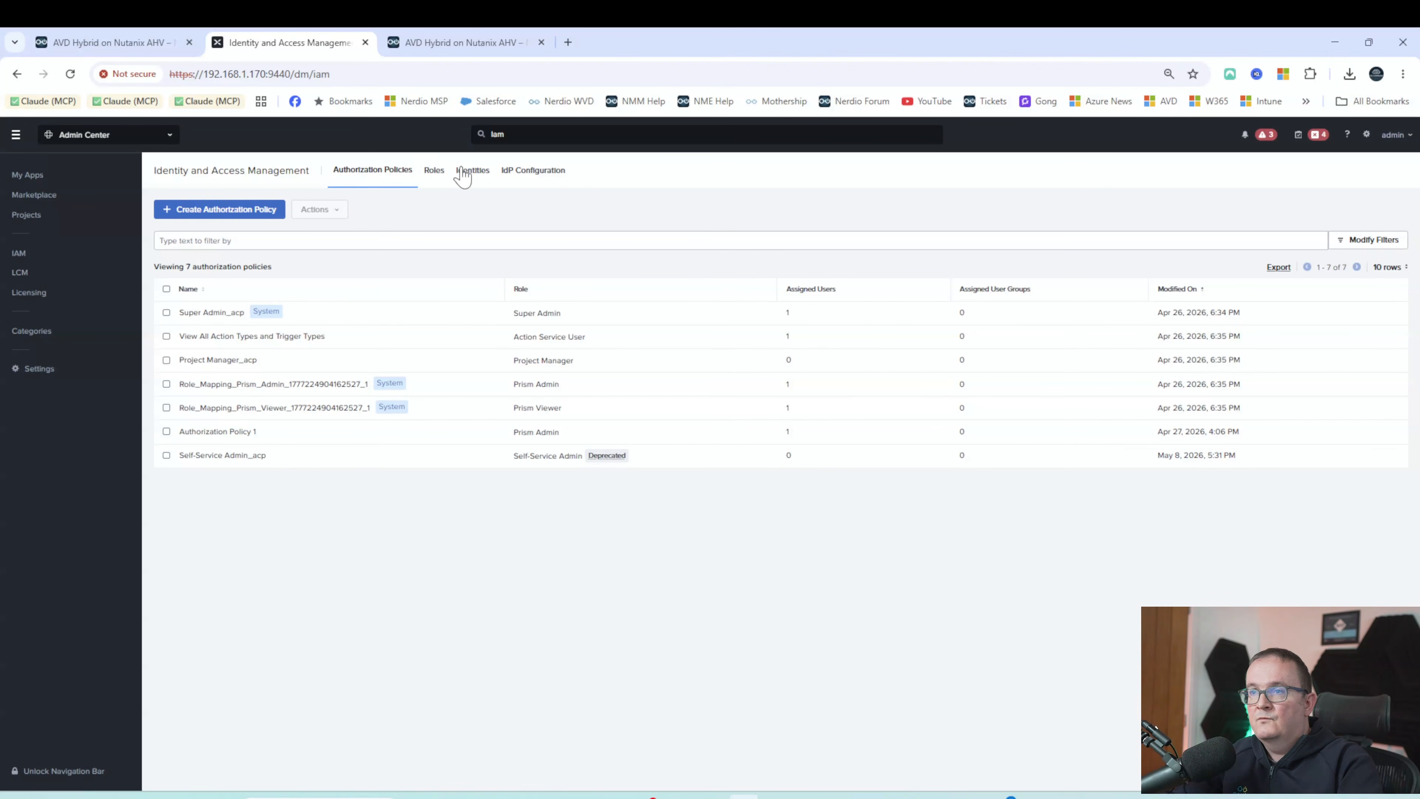
left_click(470, 174)
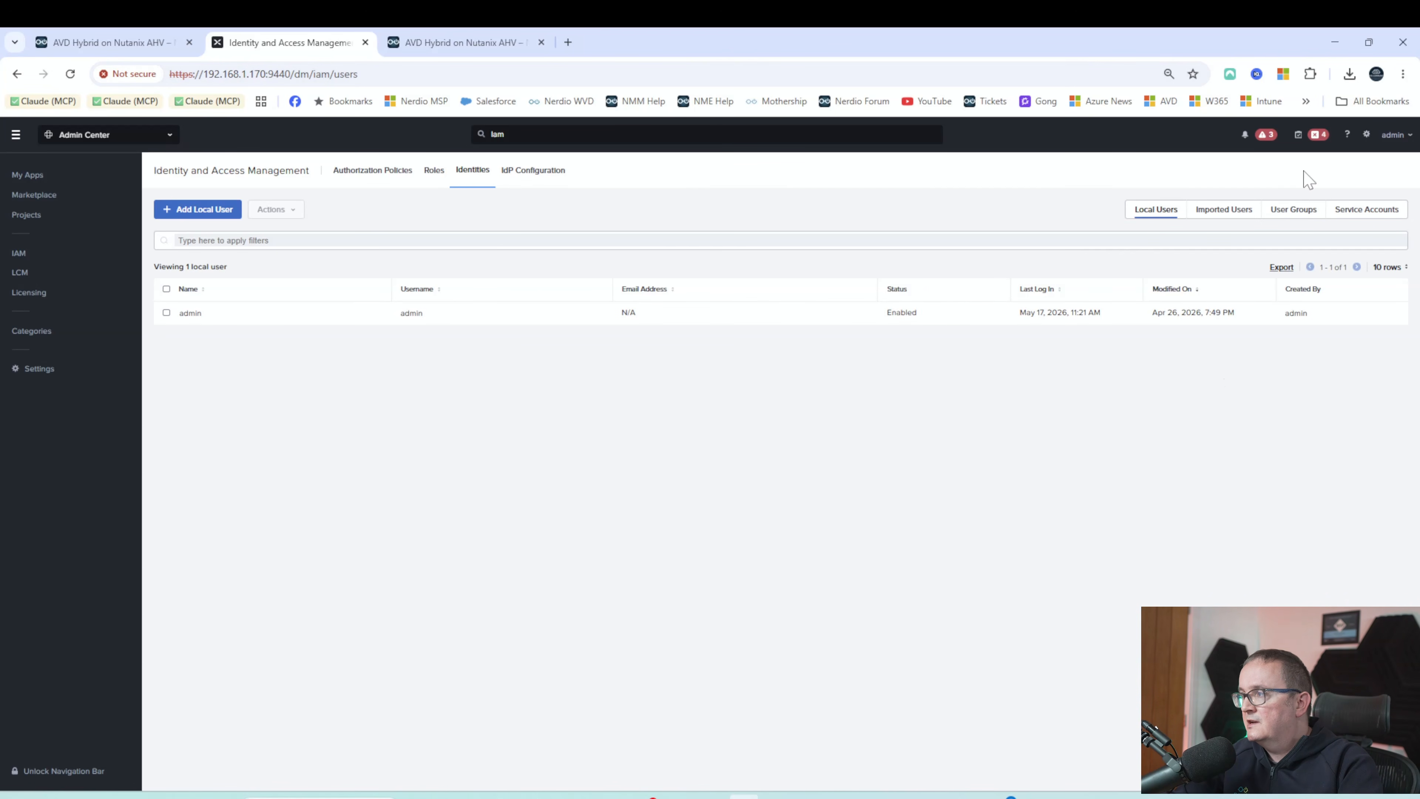
left_click(1361, 211)
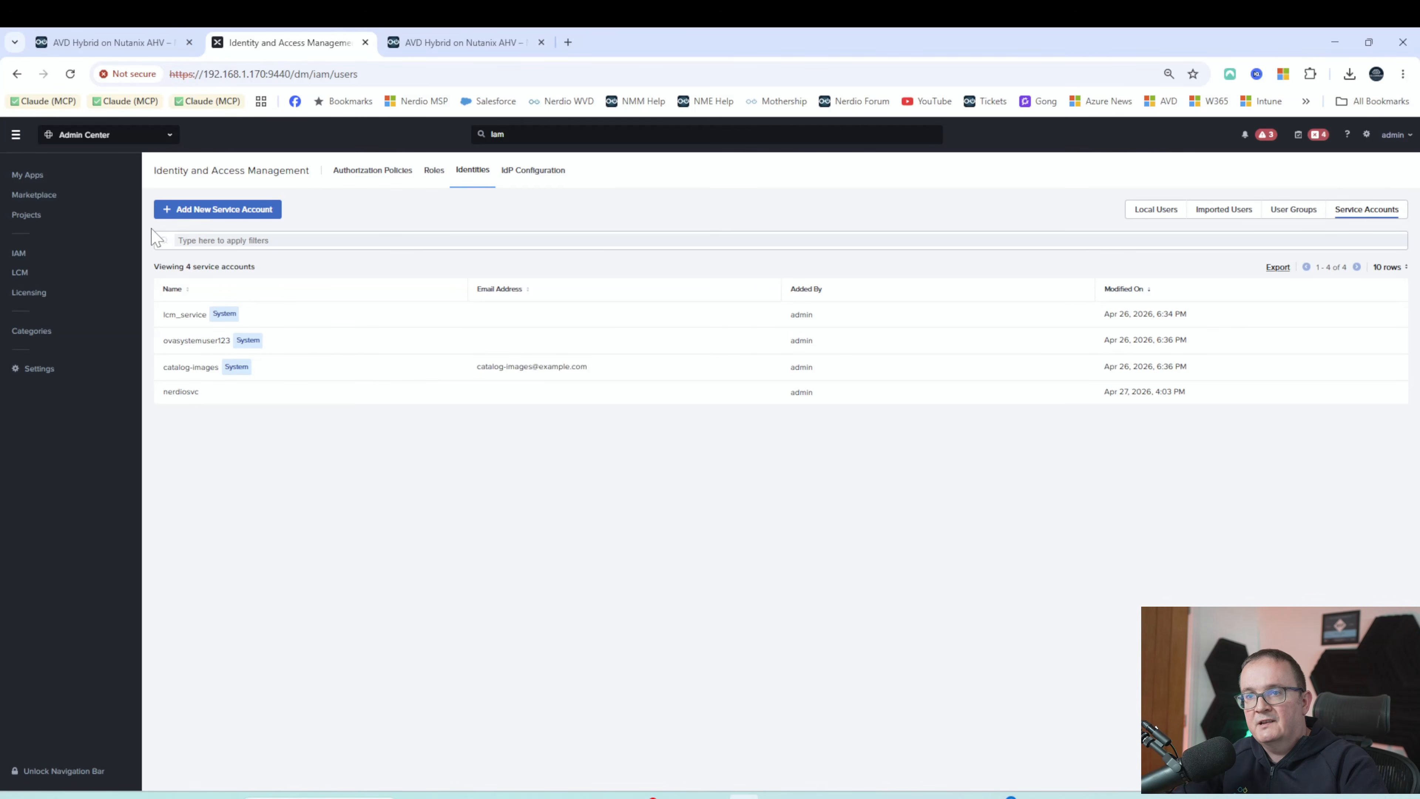
Create a service account named youtubetest with the description "This will be used for Nerdio", saving it and proceeding to key creation
left_click(214, 209)
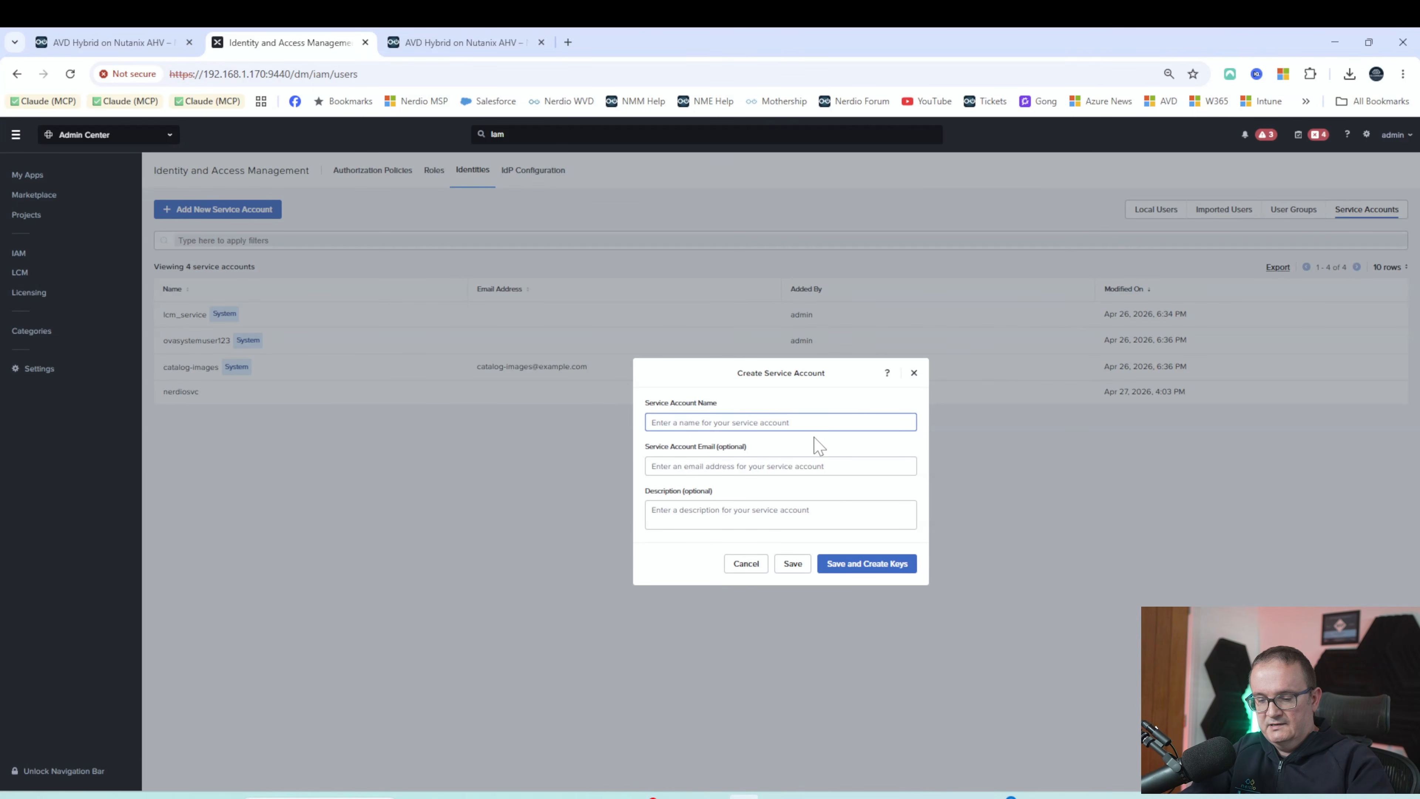
type("youtubet")
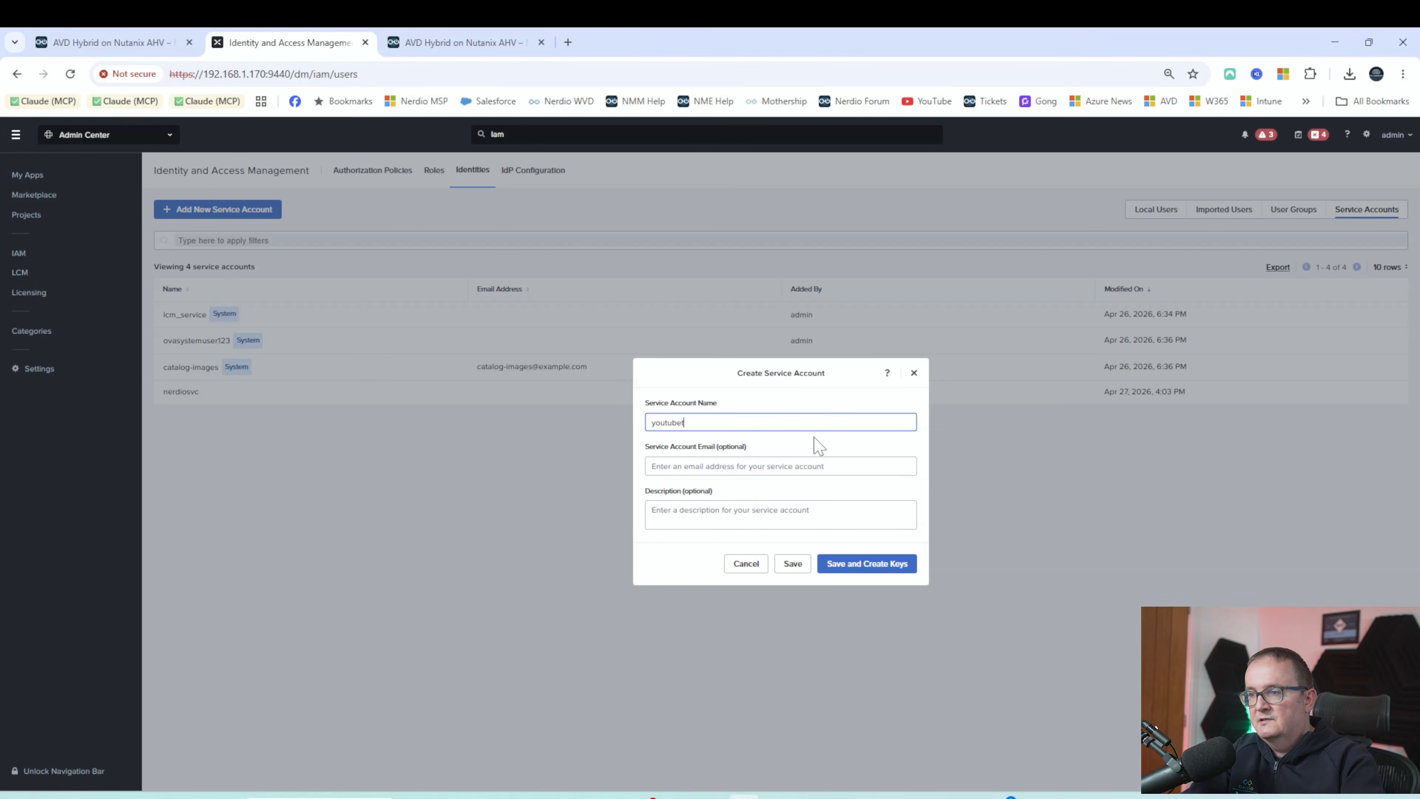
key("Tab")
key("Tab")
type("This s")
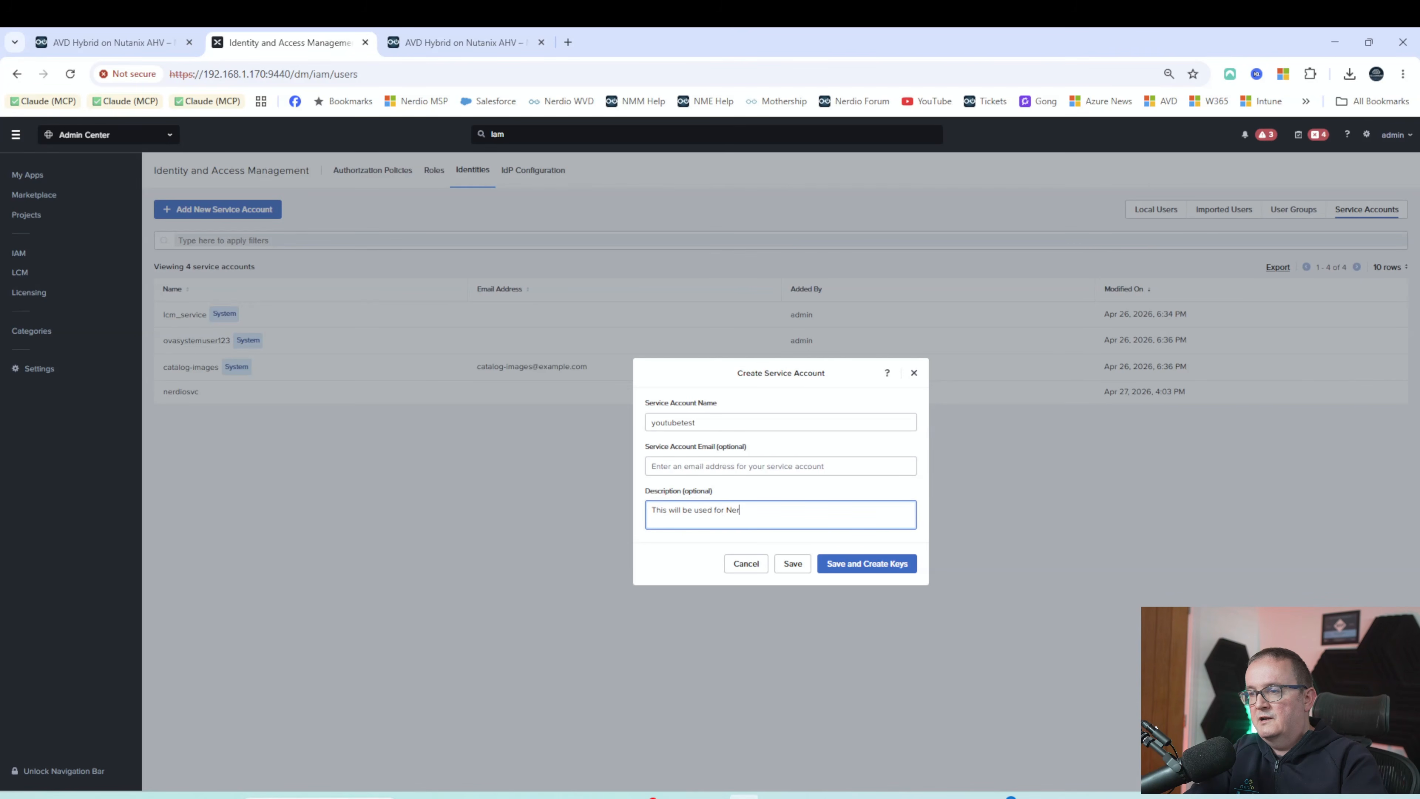
left_click(856, 565)
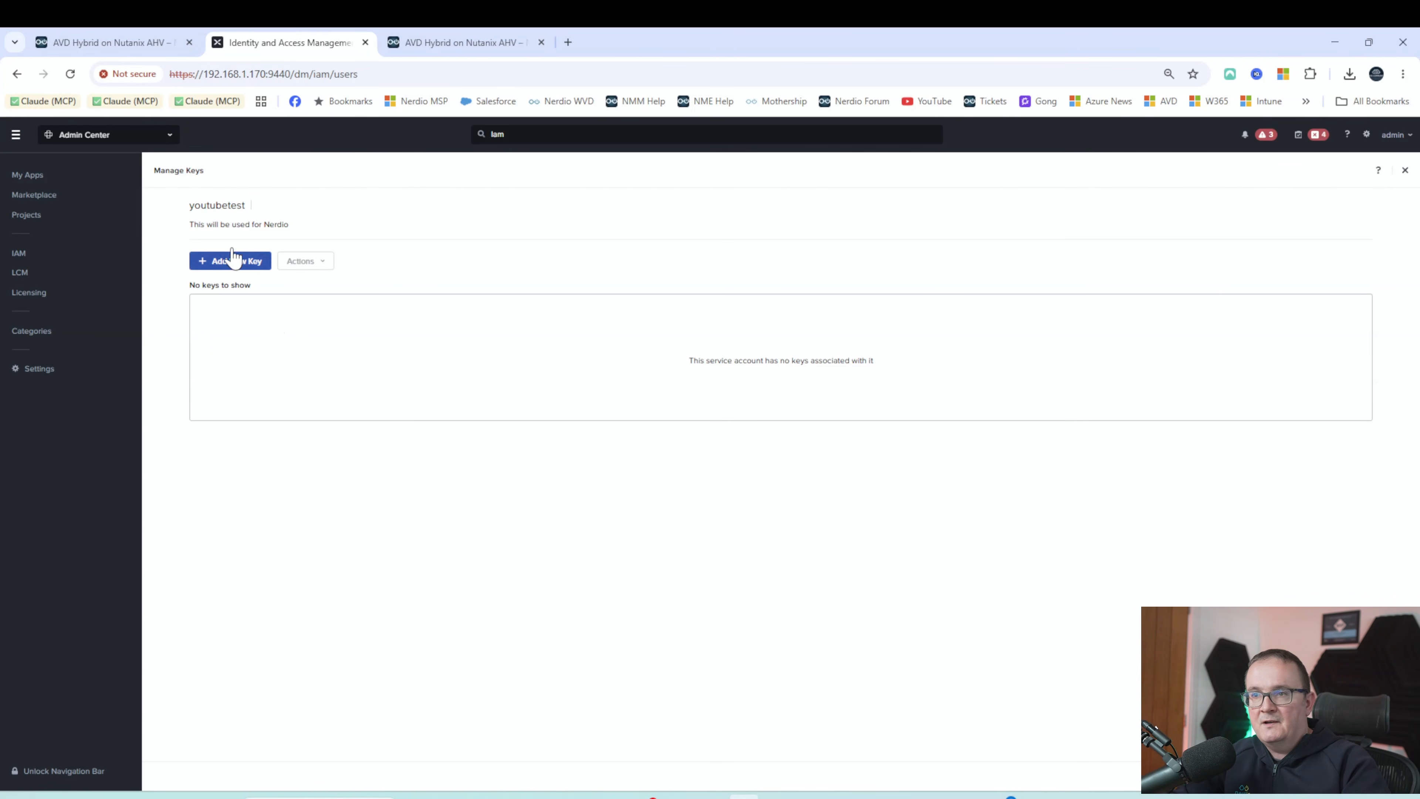
Generate a new Objects Key named youtubetestkey for the service account, set to never expire
left_click(218, 260)
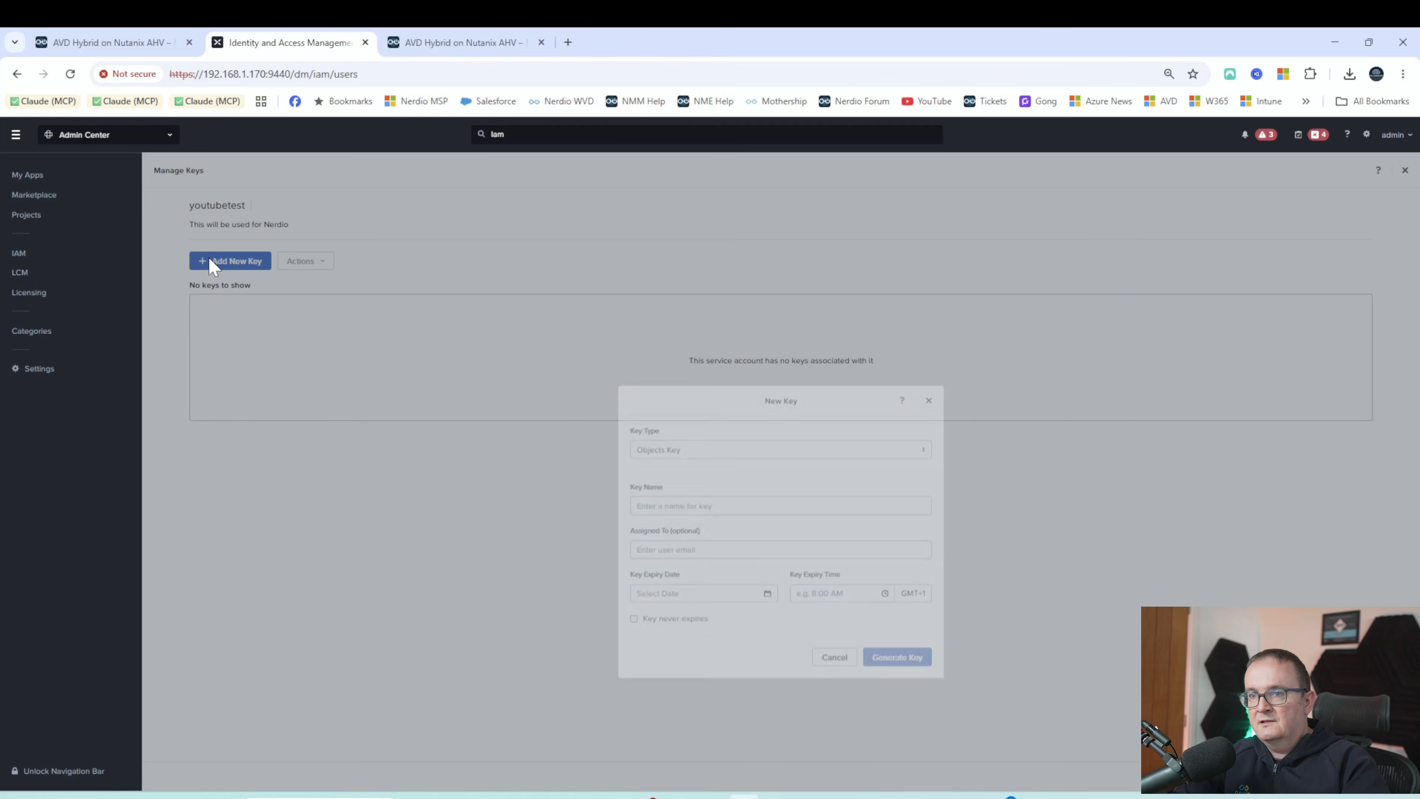
left_click(675, 392)
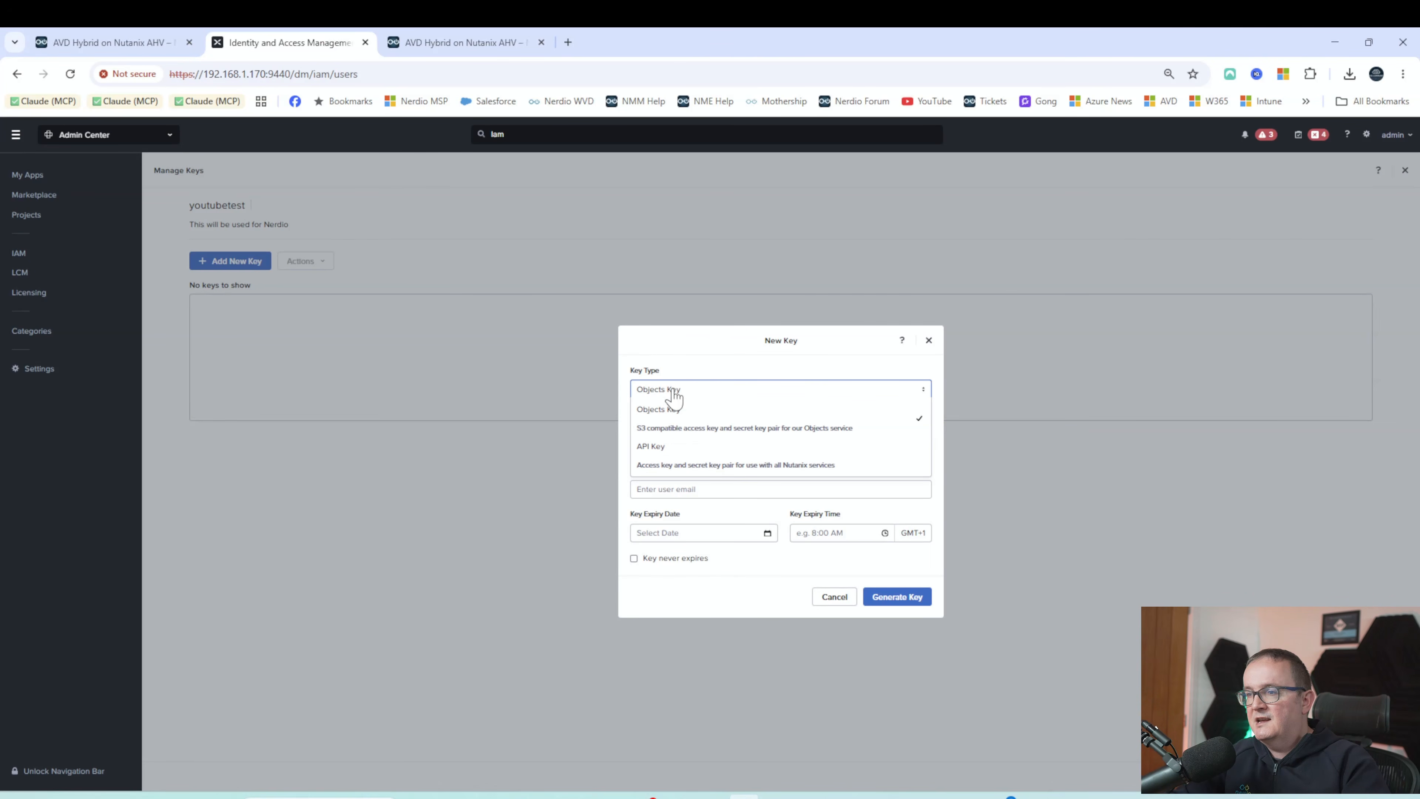
left_click(674, 413)
left_click(677, 446)
type("youtubetestkey")
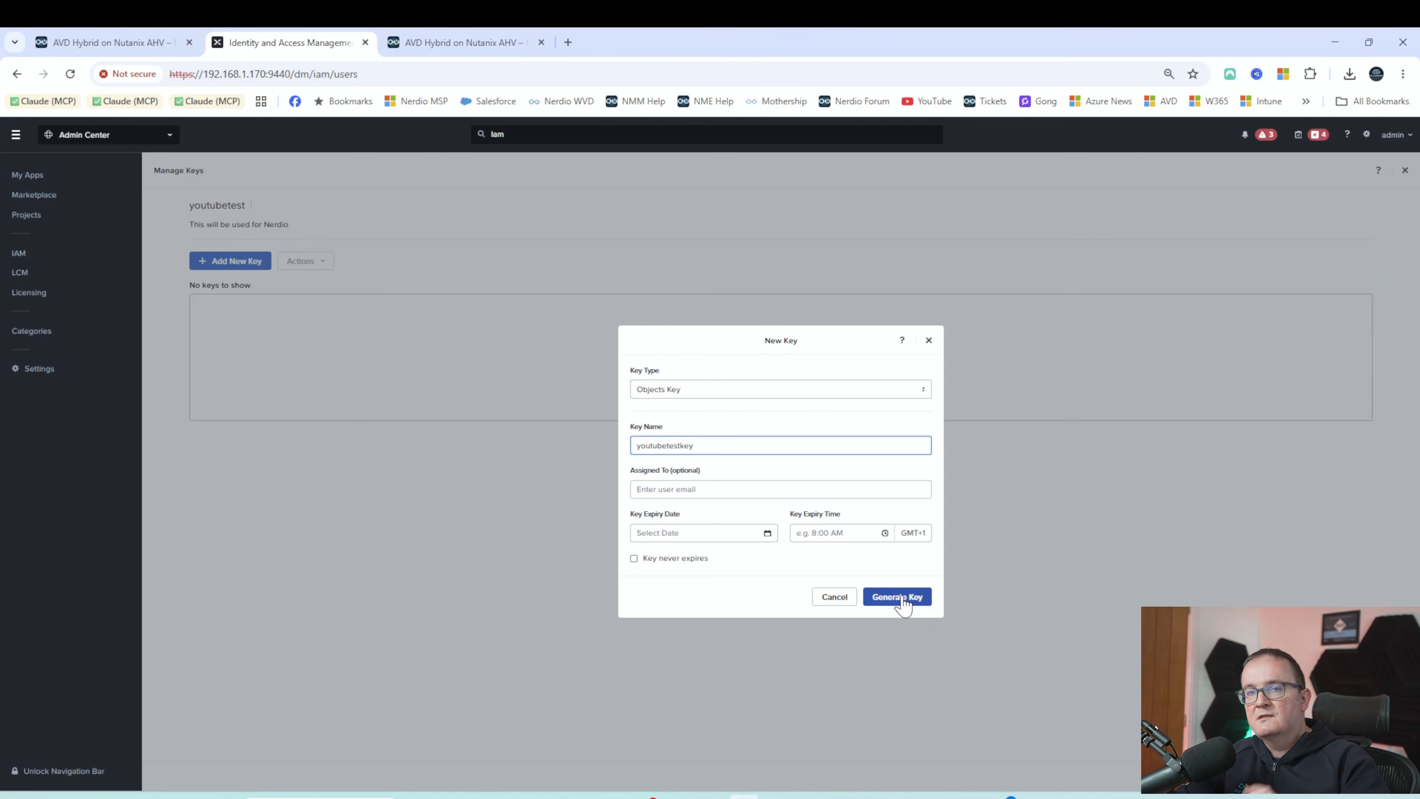
left_click(683, 564)
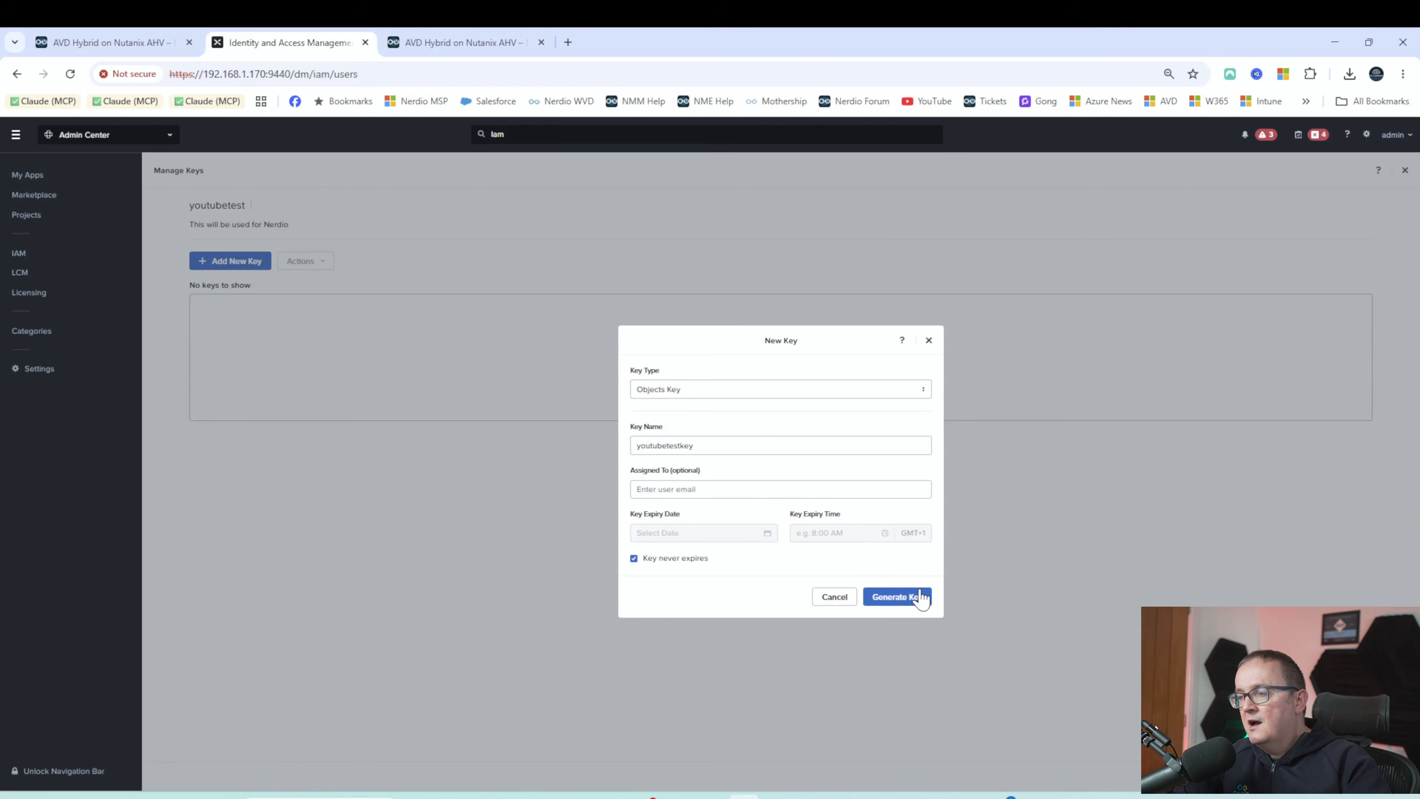
left_click(901, 597)
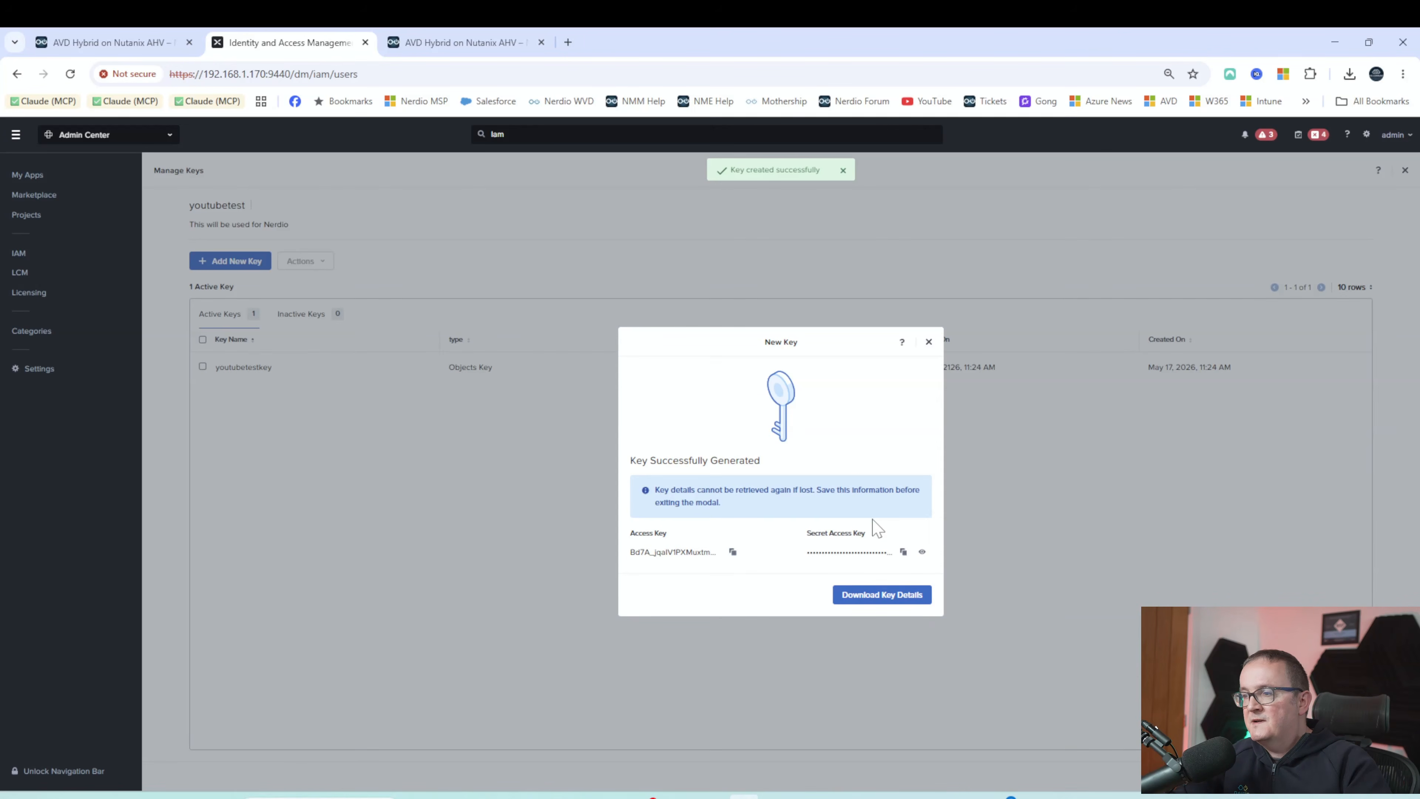
Copy the generated access key, reveal the secret access key, and download the key details before closing the dialog
left_click(733, 552)
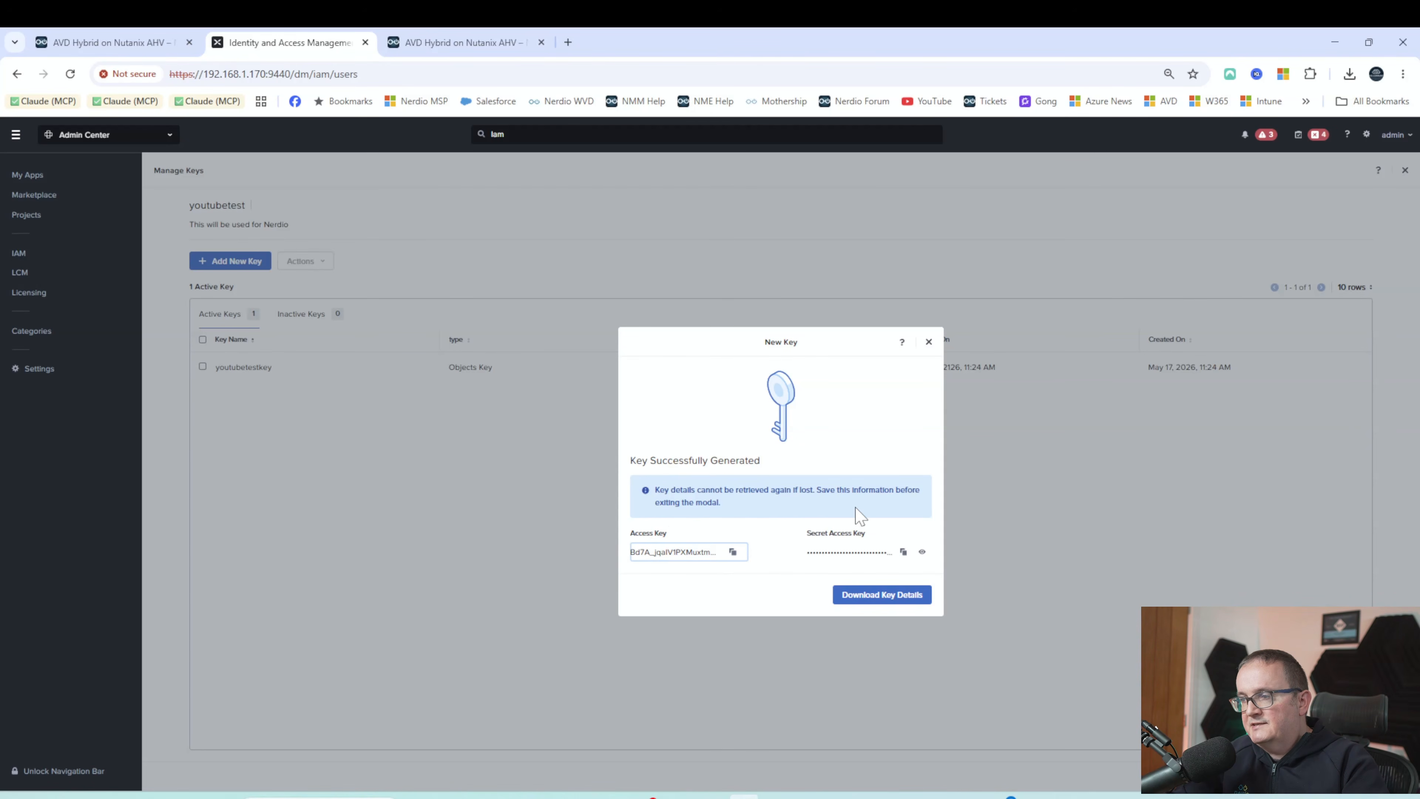
left_click(922, 552)
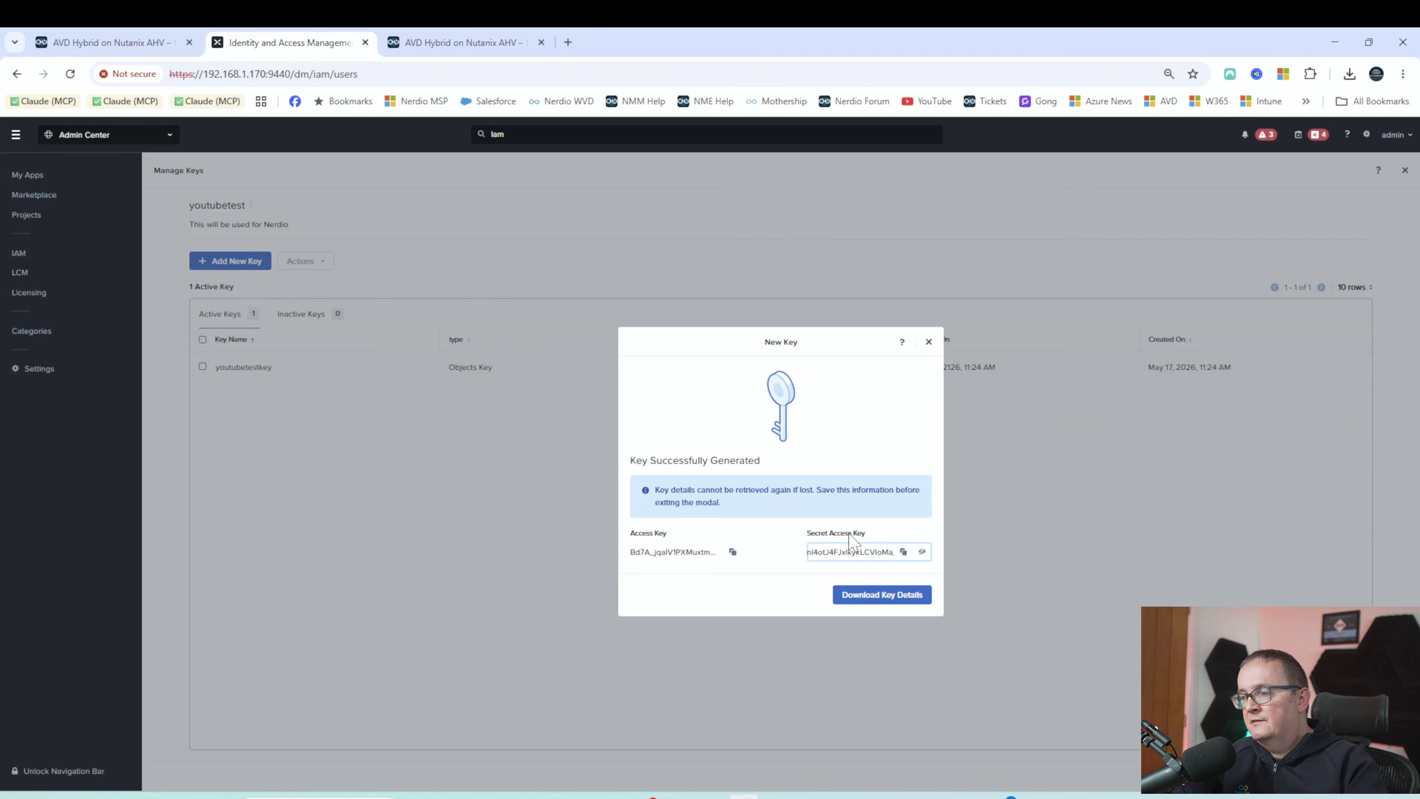
left_click(873, 595)
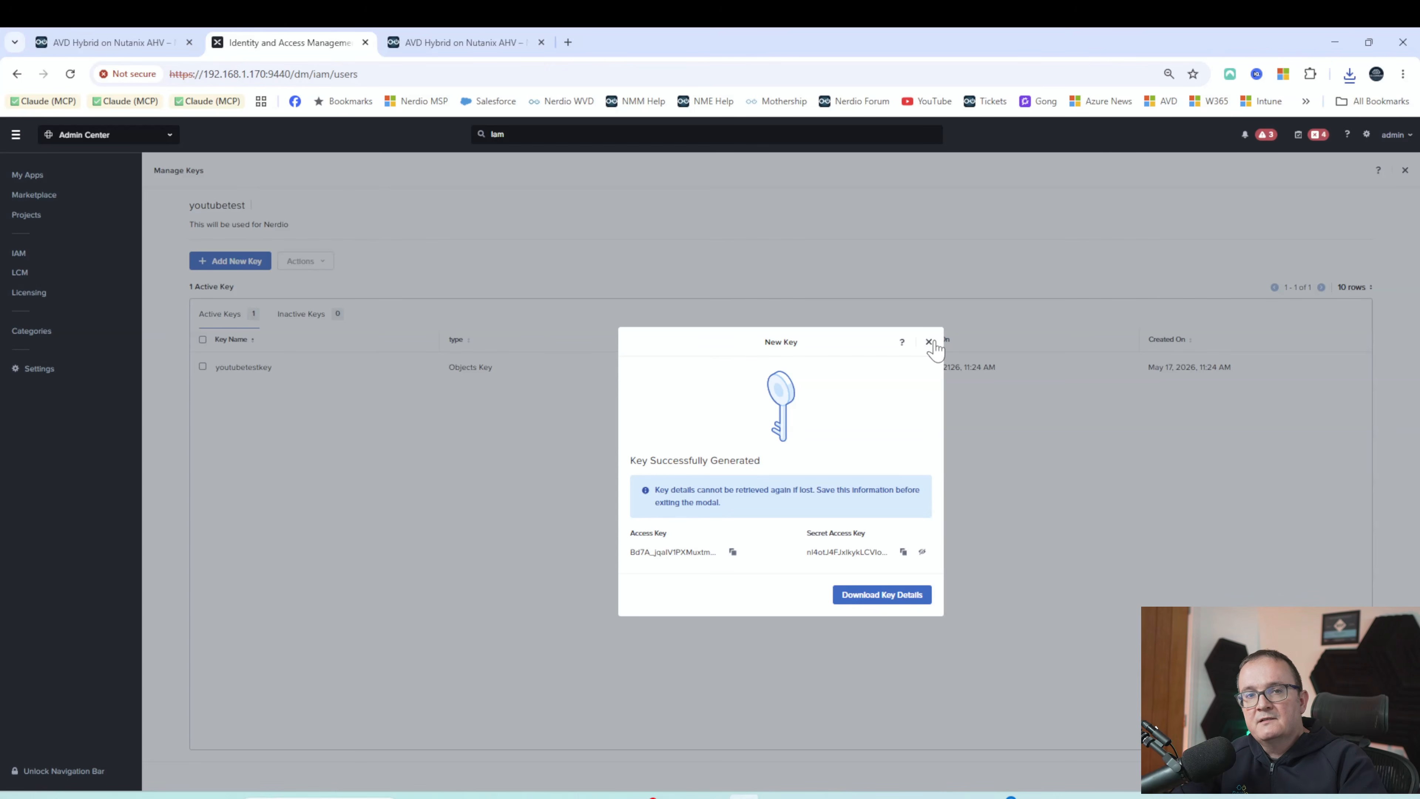
left_click(931, 342)
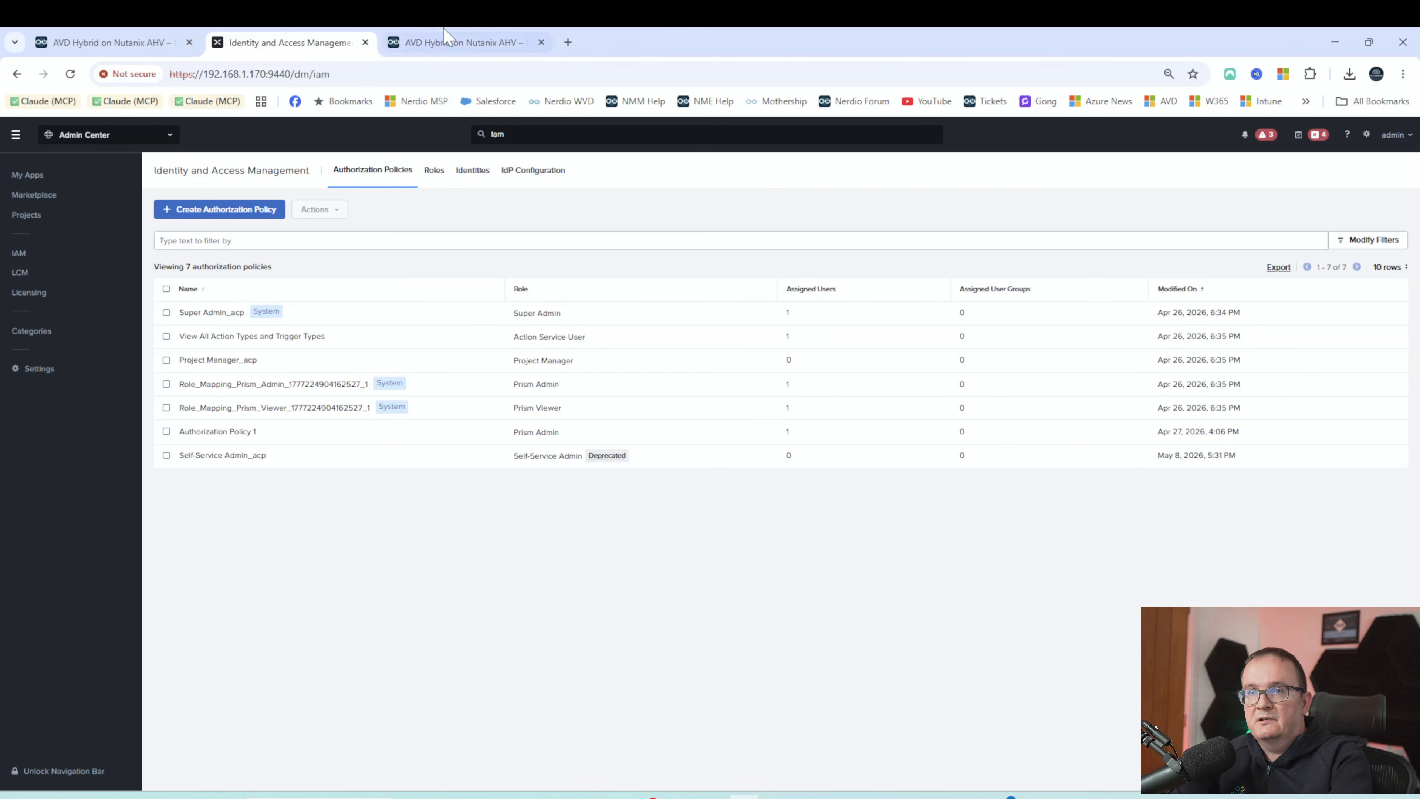
Start a new authorization policy using the Prism Admin role and complete its scope definition
left_click(204, 211)
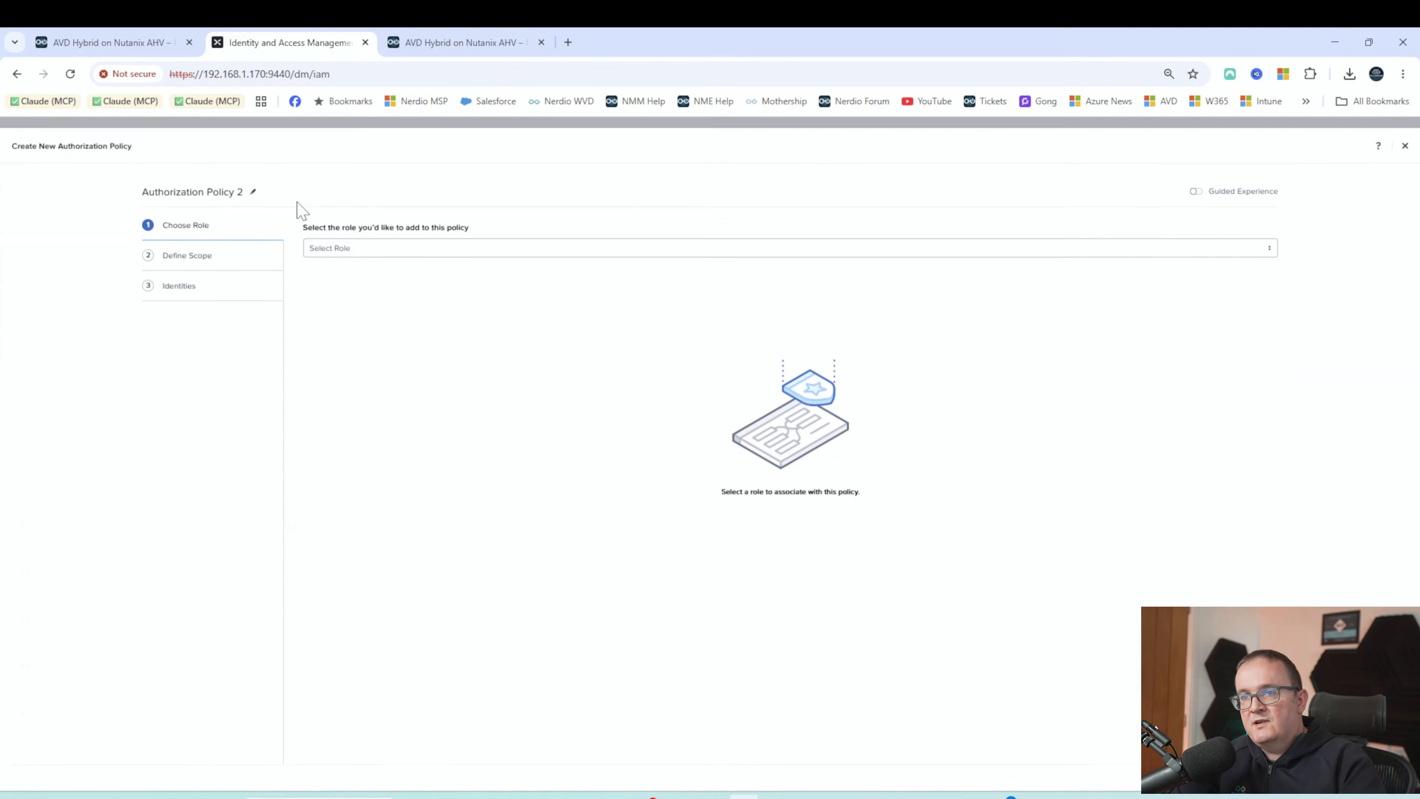
left_click(336, 240)
type("adnub")
key("BackSpace")
key("BackSpace")
key("BackSpace")
type("in")
scroll(413, 307, "down", 1)
scroll(413, 307, "down", 5)
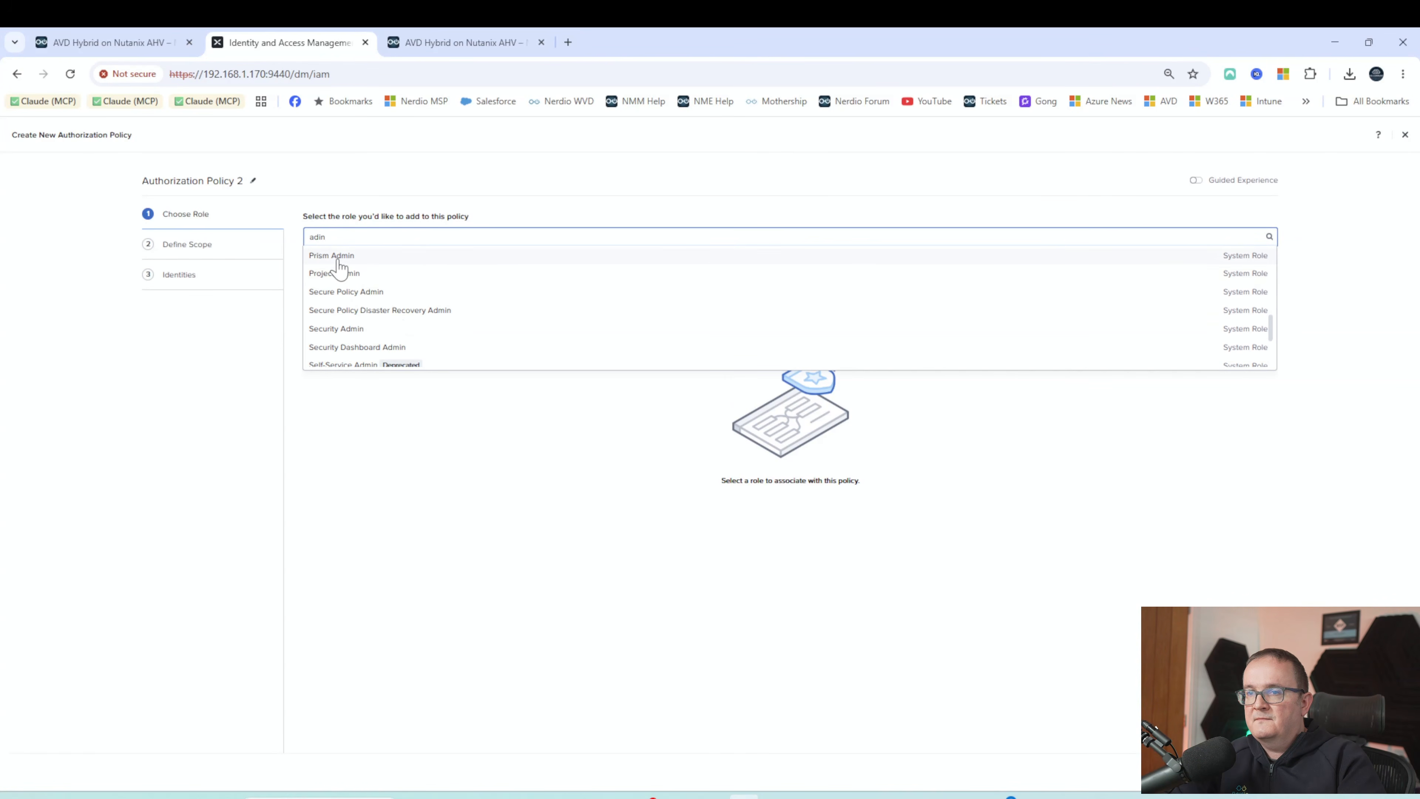
left_click(338, 258)
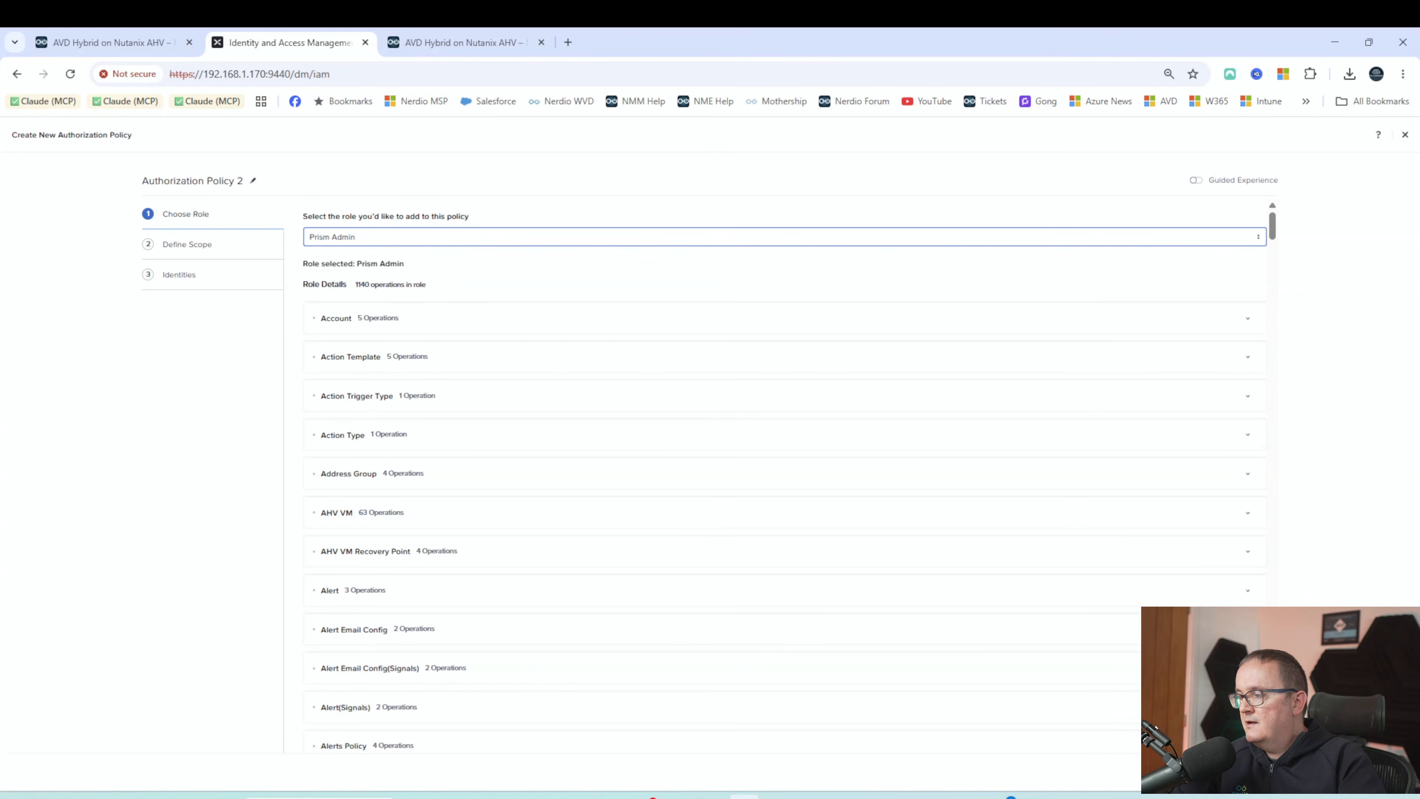
left_click(1396, 774)
left_click(307, 231)
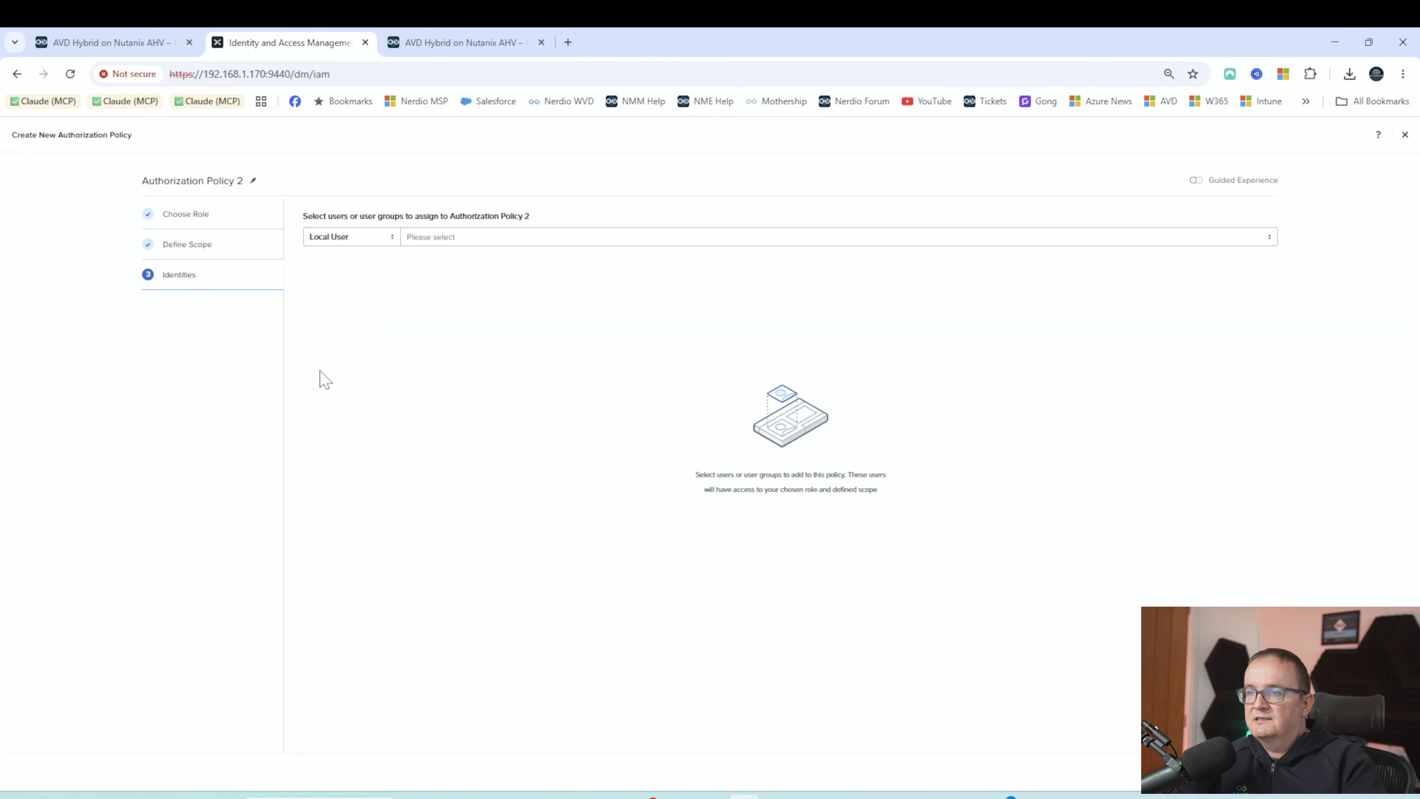
Assign the youtubetest service account to the new authorization policy
left_click(341, 237)
left_click(335, 283)
left_click(447, 238)
type("youtube")
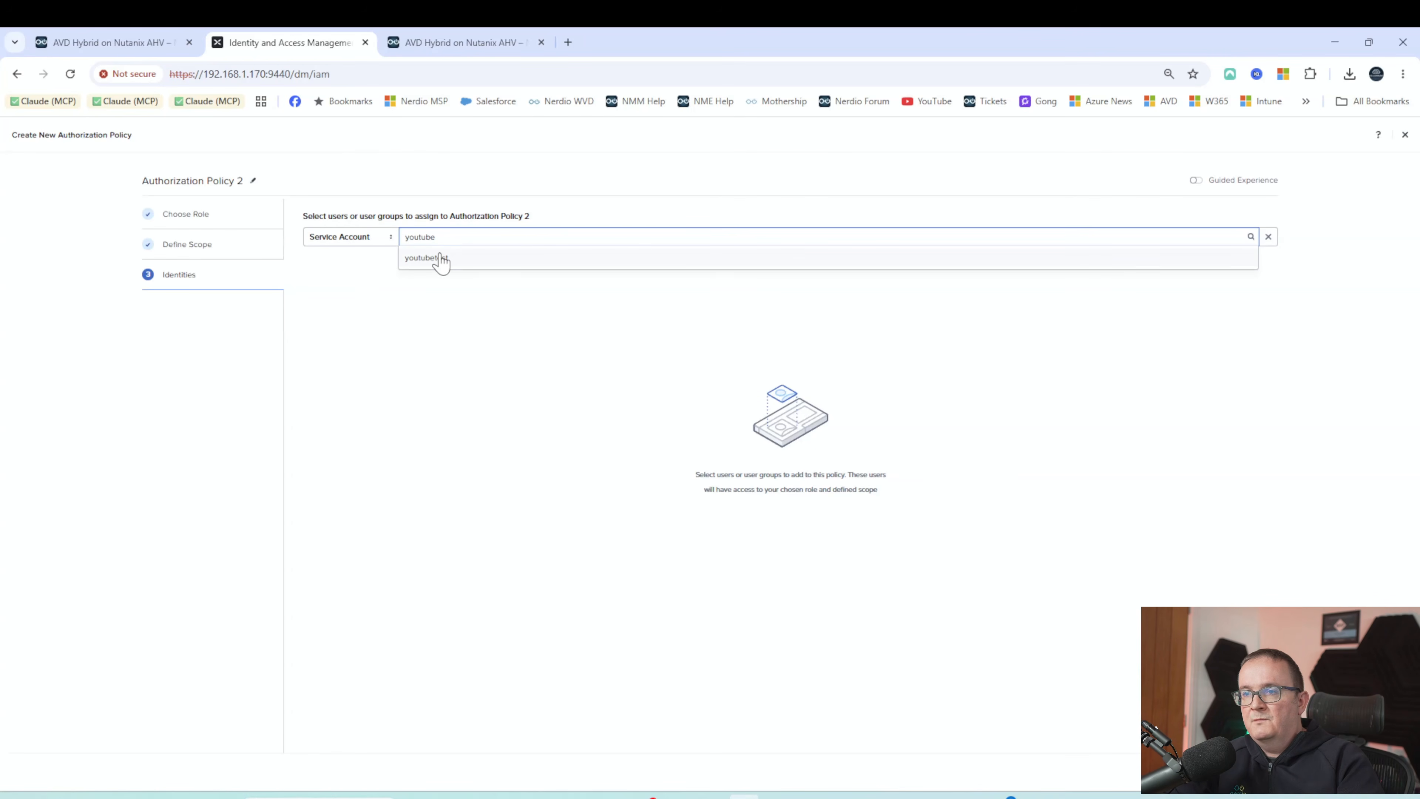
left_click(442, 260)
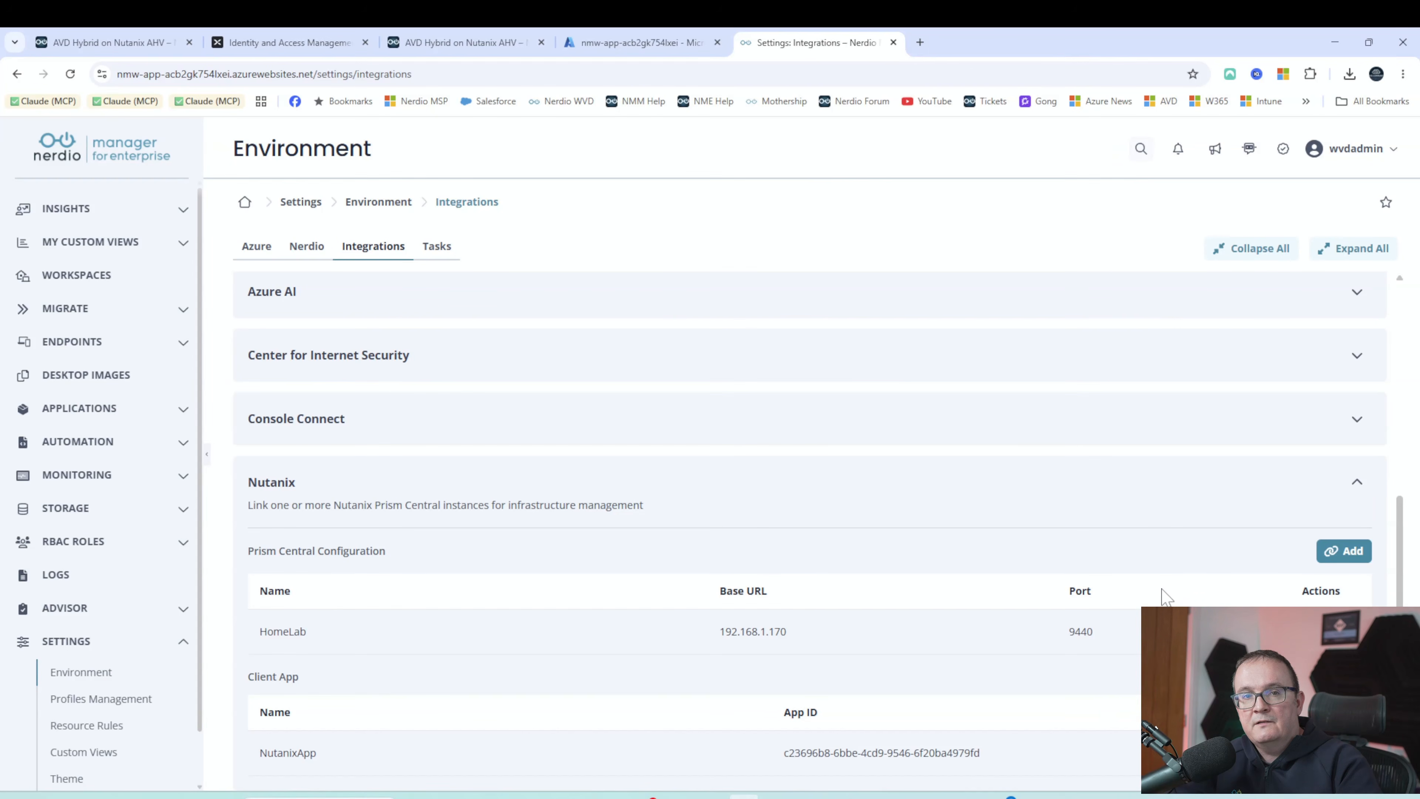
In Nerdio Manager's Nutanix integration, review the fields for linking Prism Central and those of the HomeLab configuration, without saving either
left_click(1344, 551)
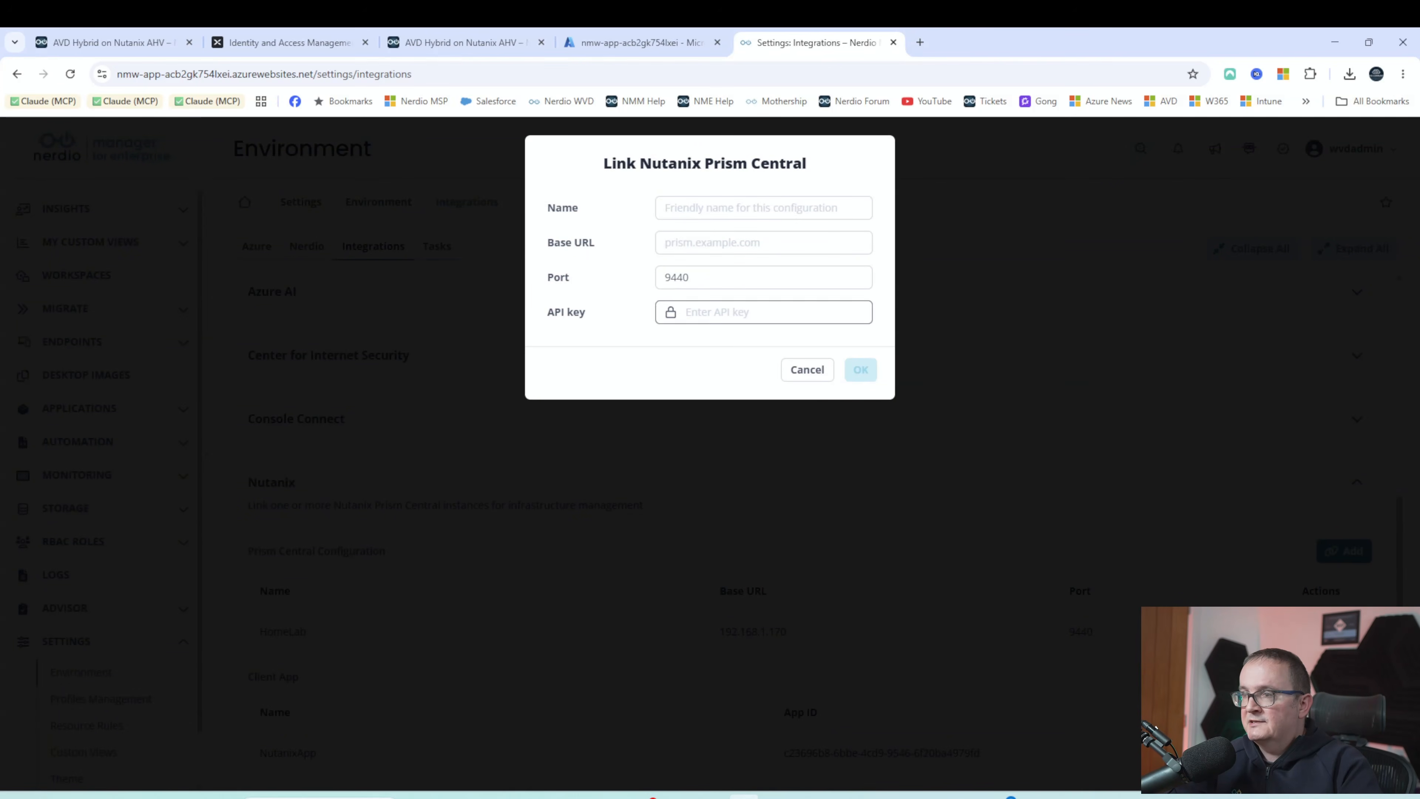
left_click(693, 208)
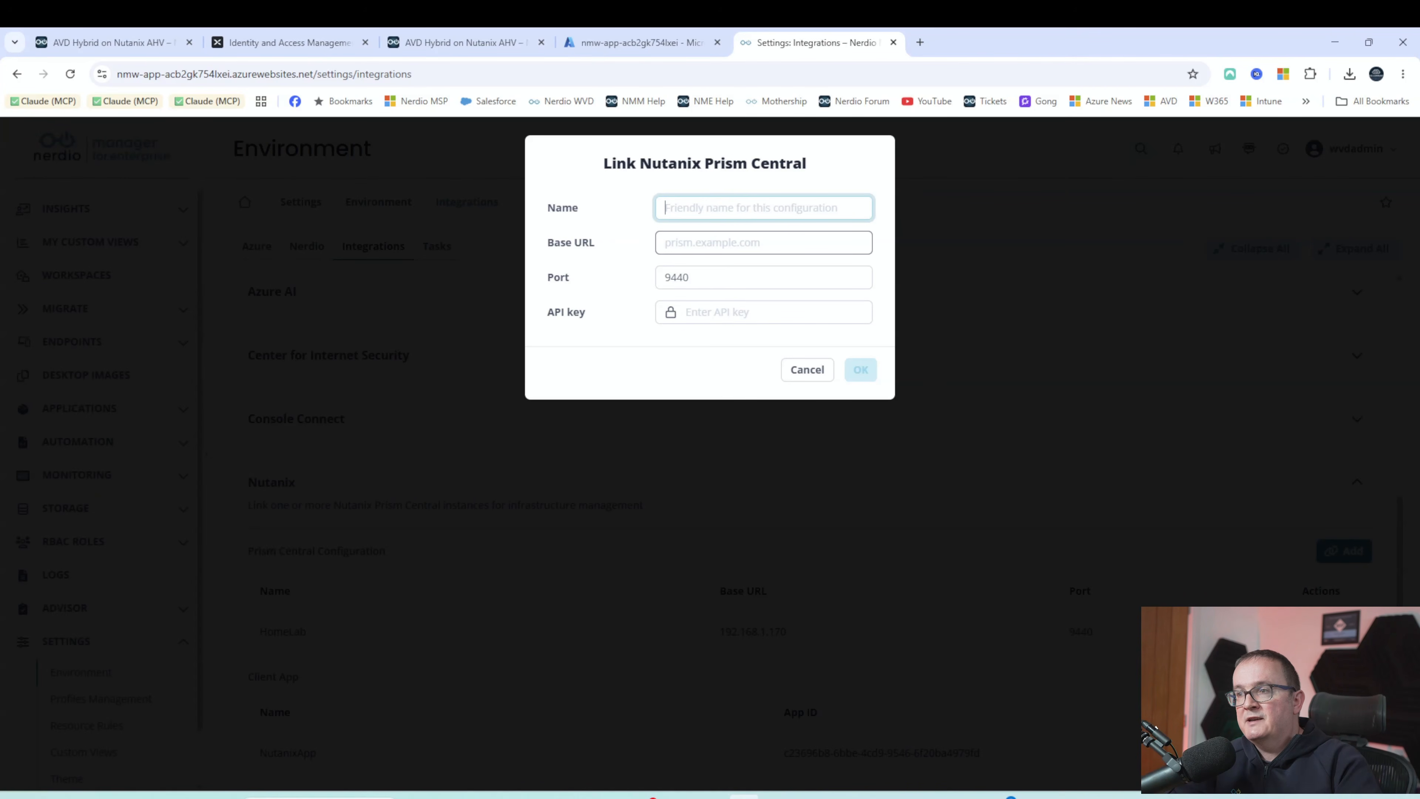
left_click(713, 243)
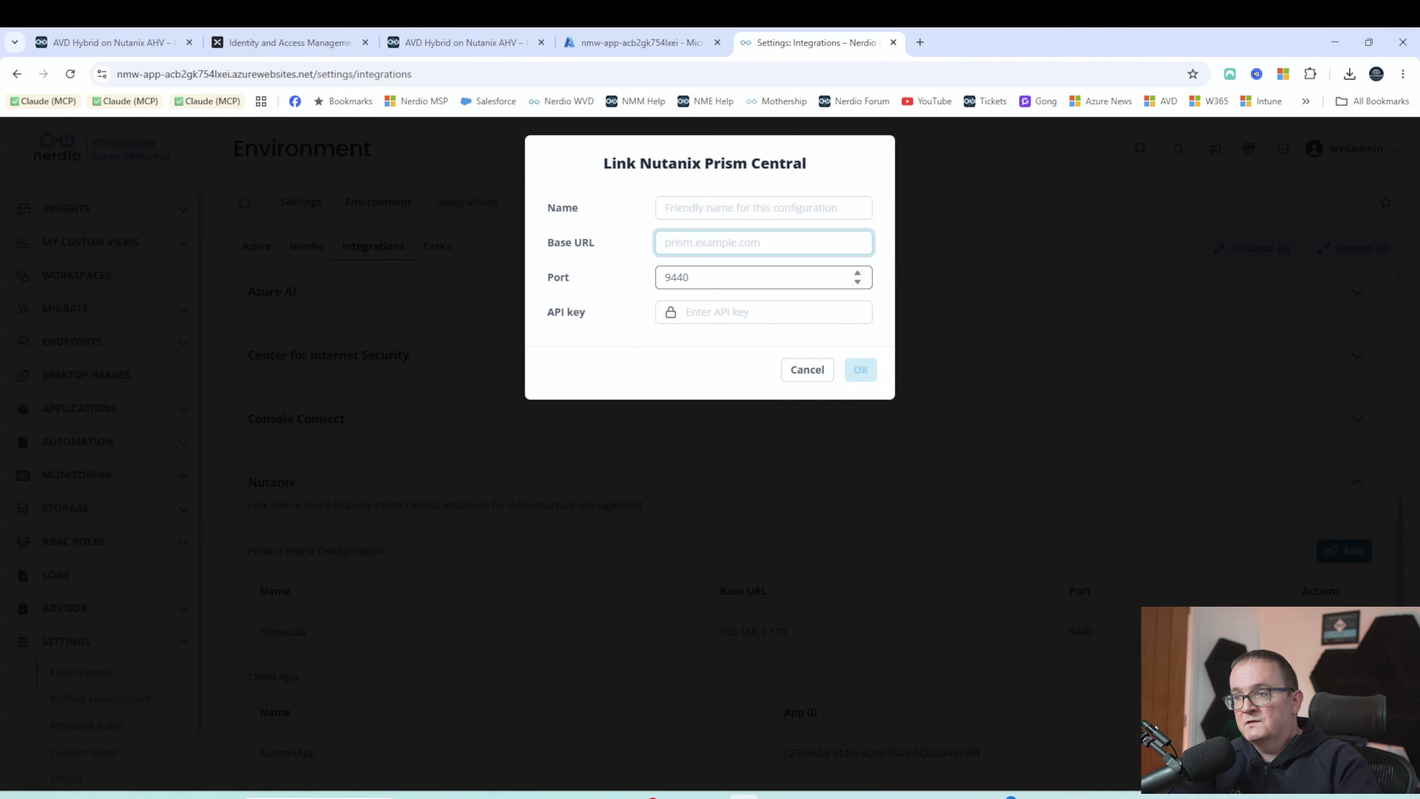
left_click(764, 312)
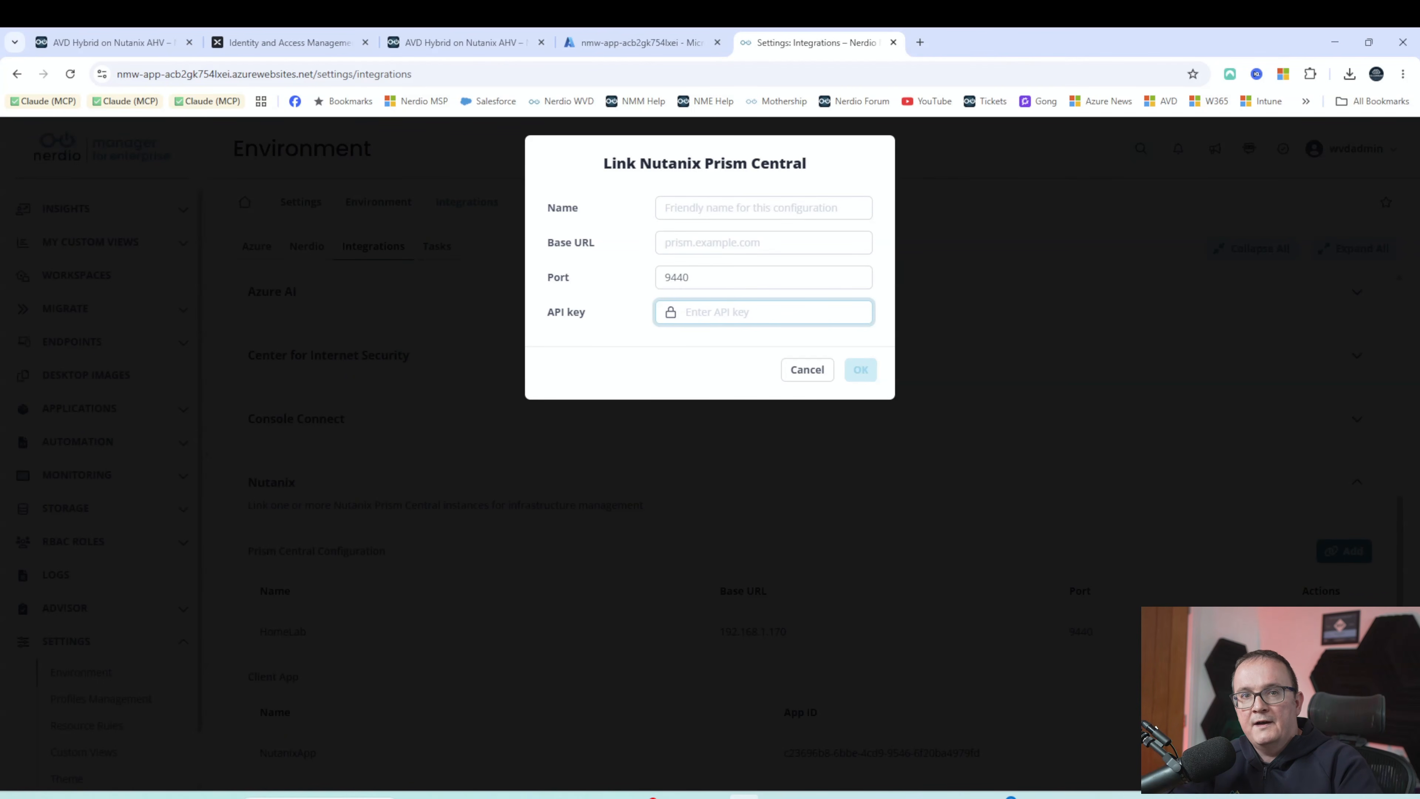
left_click(799, 376)
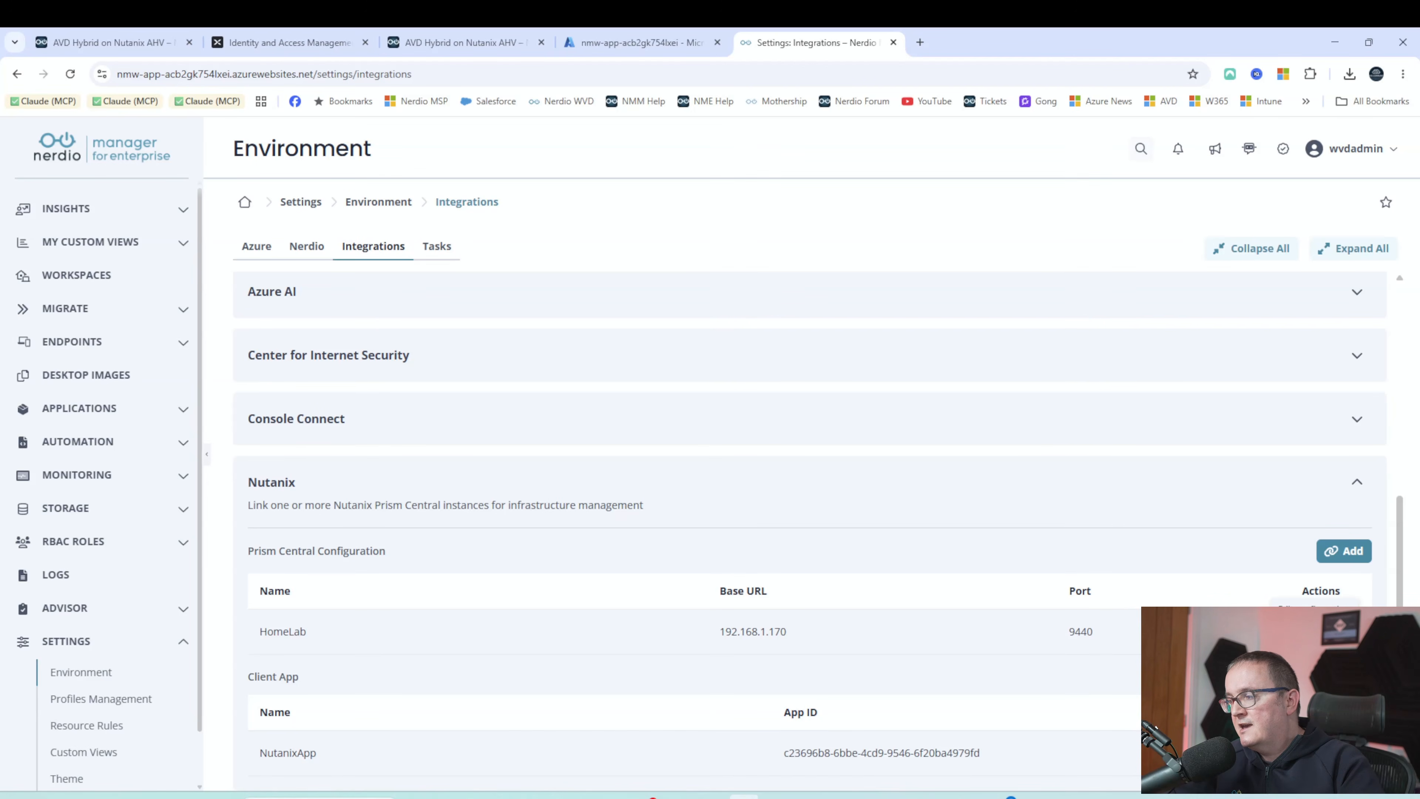
left_click(1315, 631)
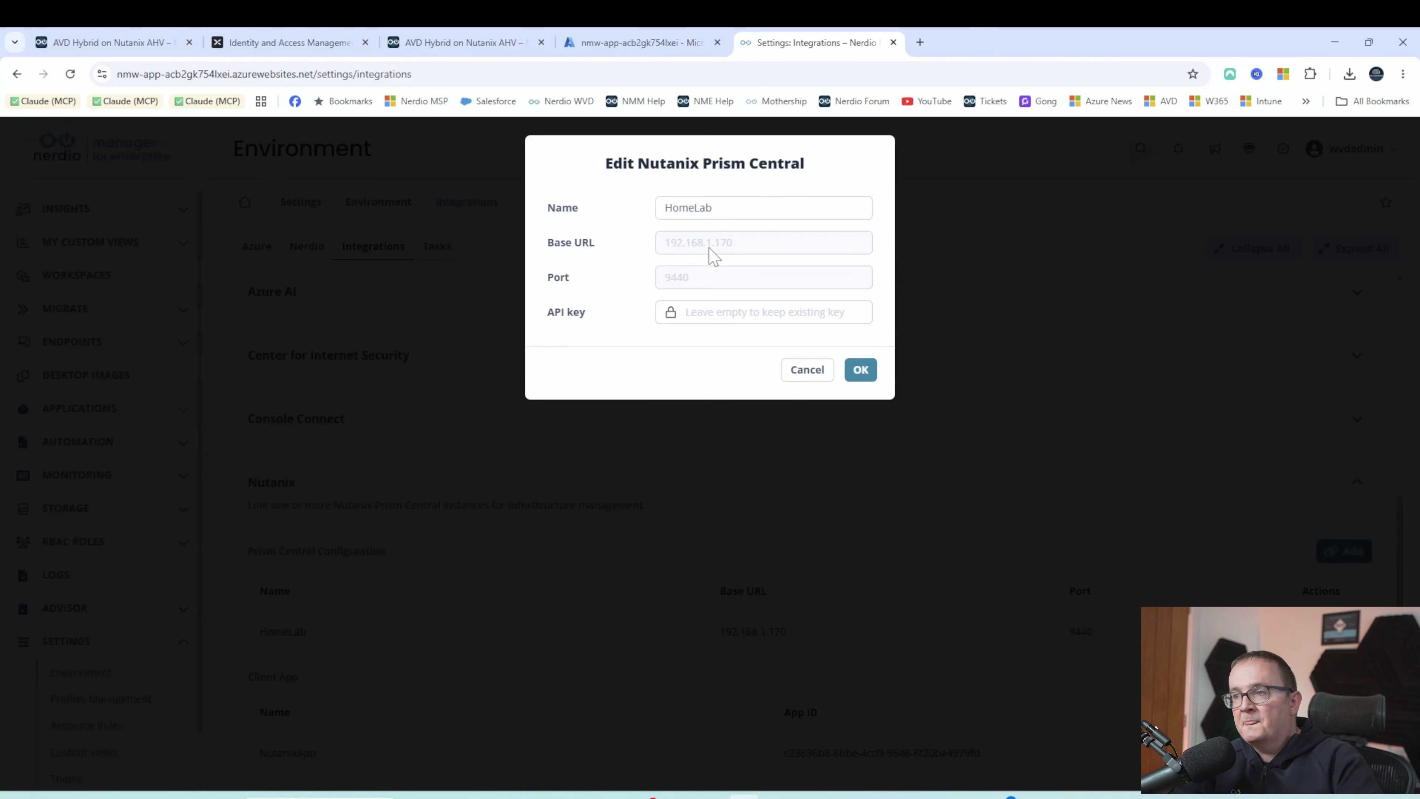
left_click(808, 369)
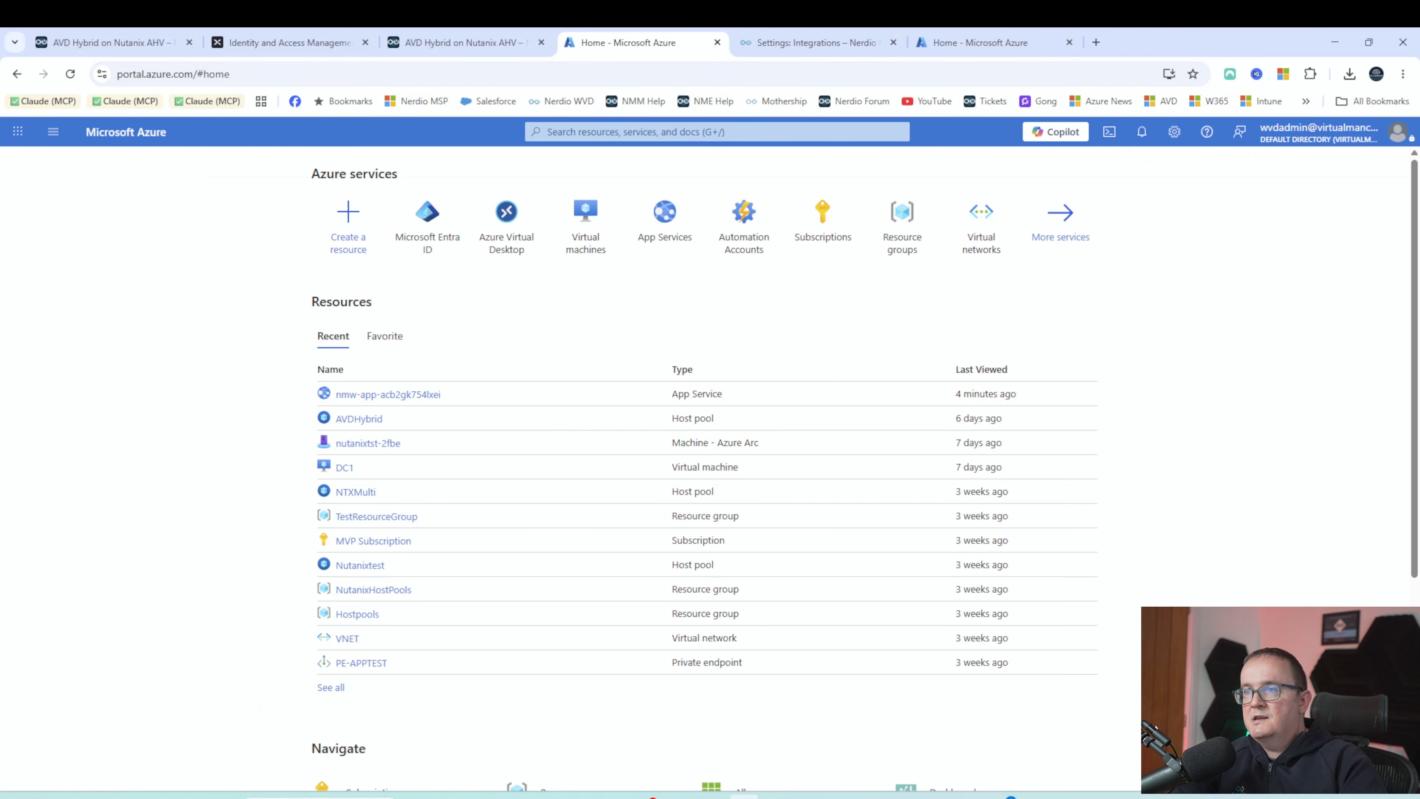
In the Azure portal, register a new application named NutanixTest123 with single-tenant account access
key("g")
key("slash")
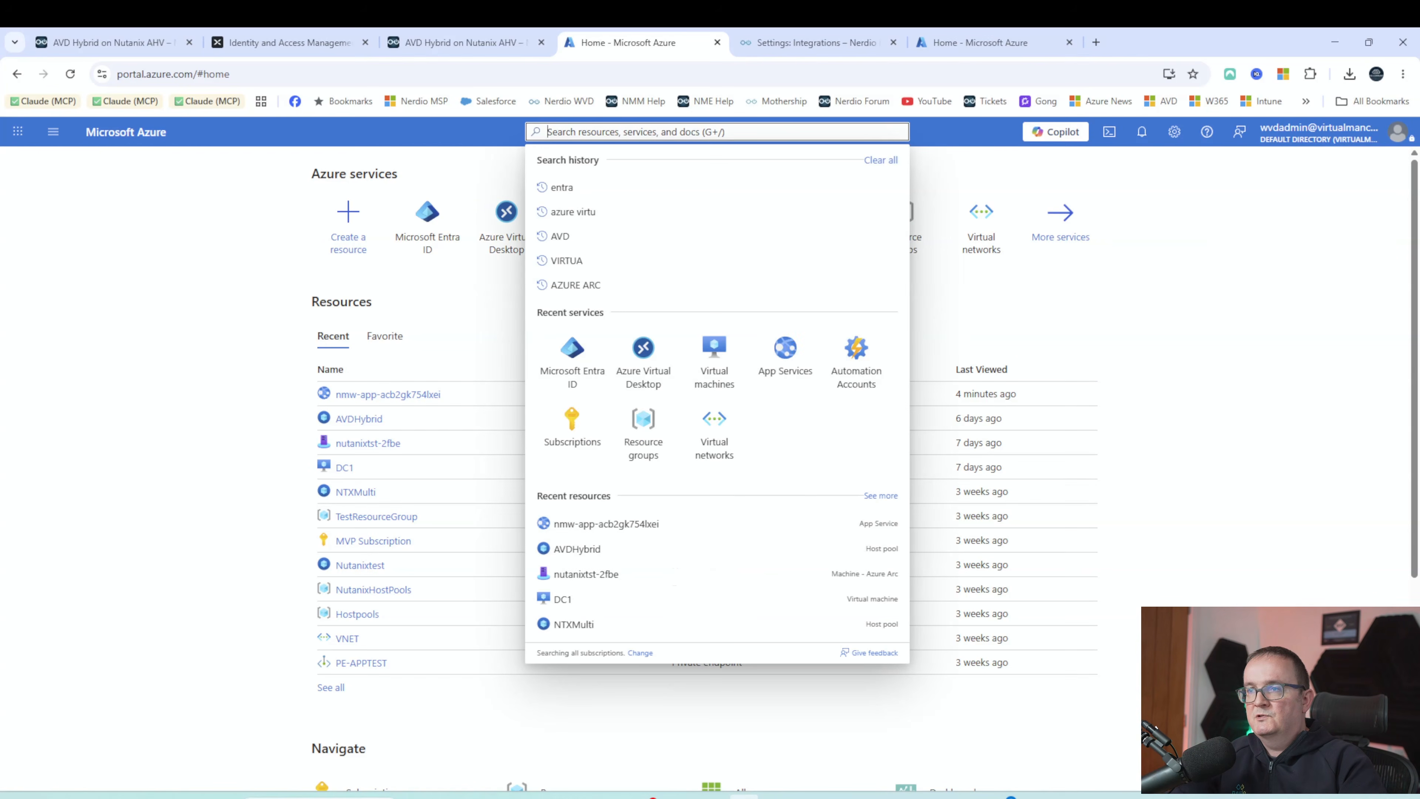
type("App reg")
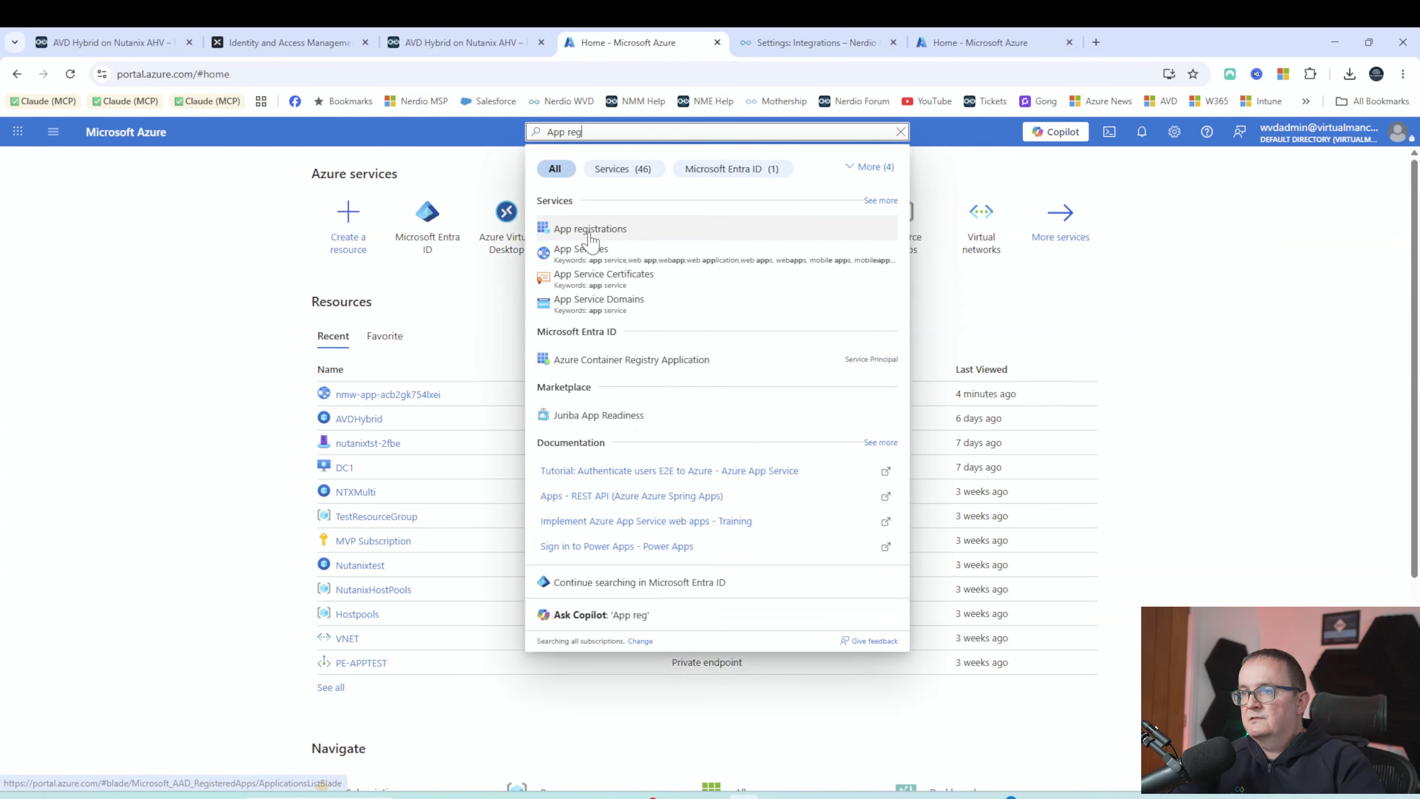
left_click(590, 231)
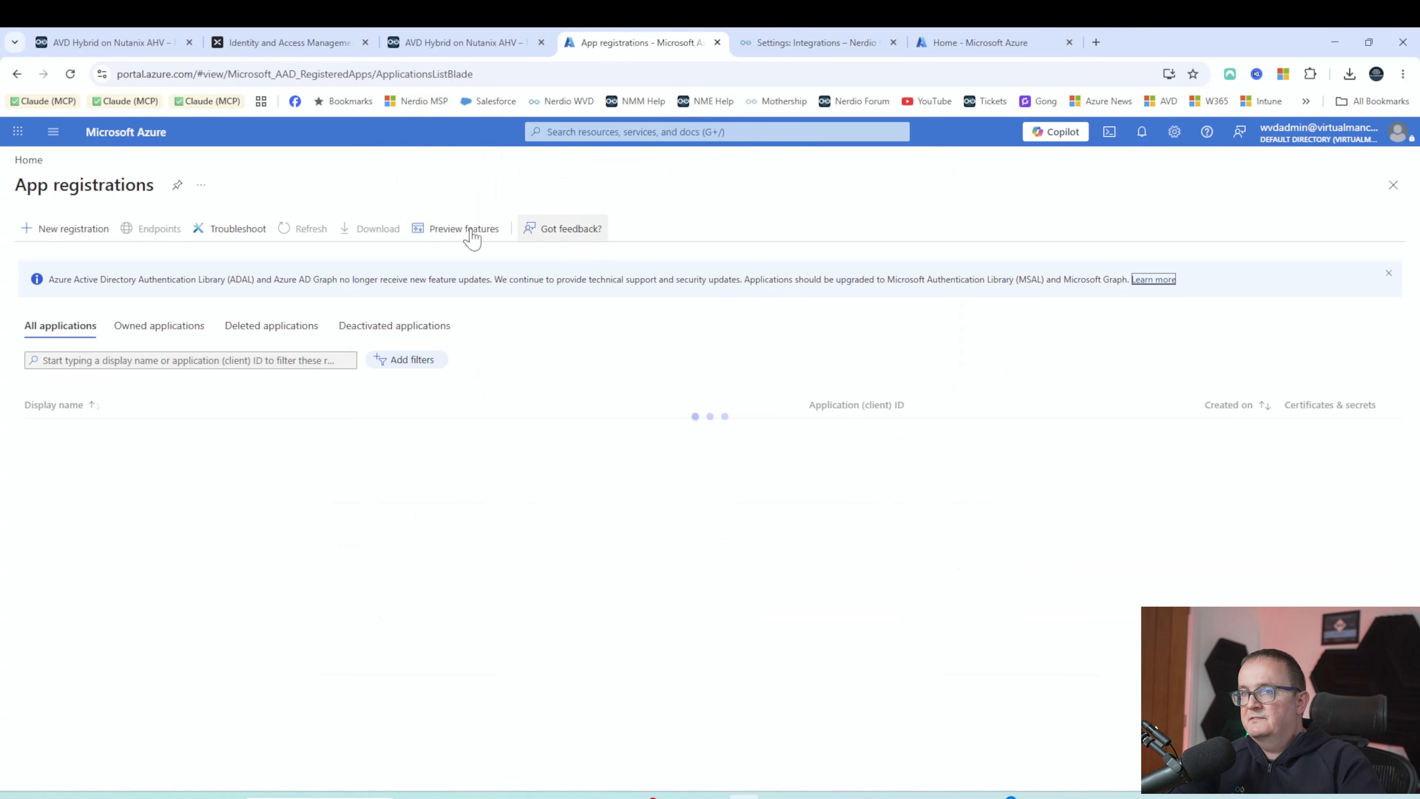
left_click(67, 241)
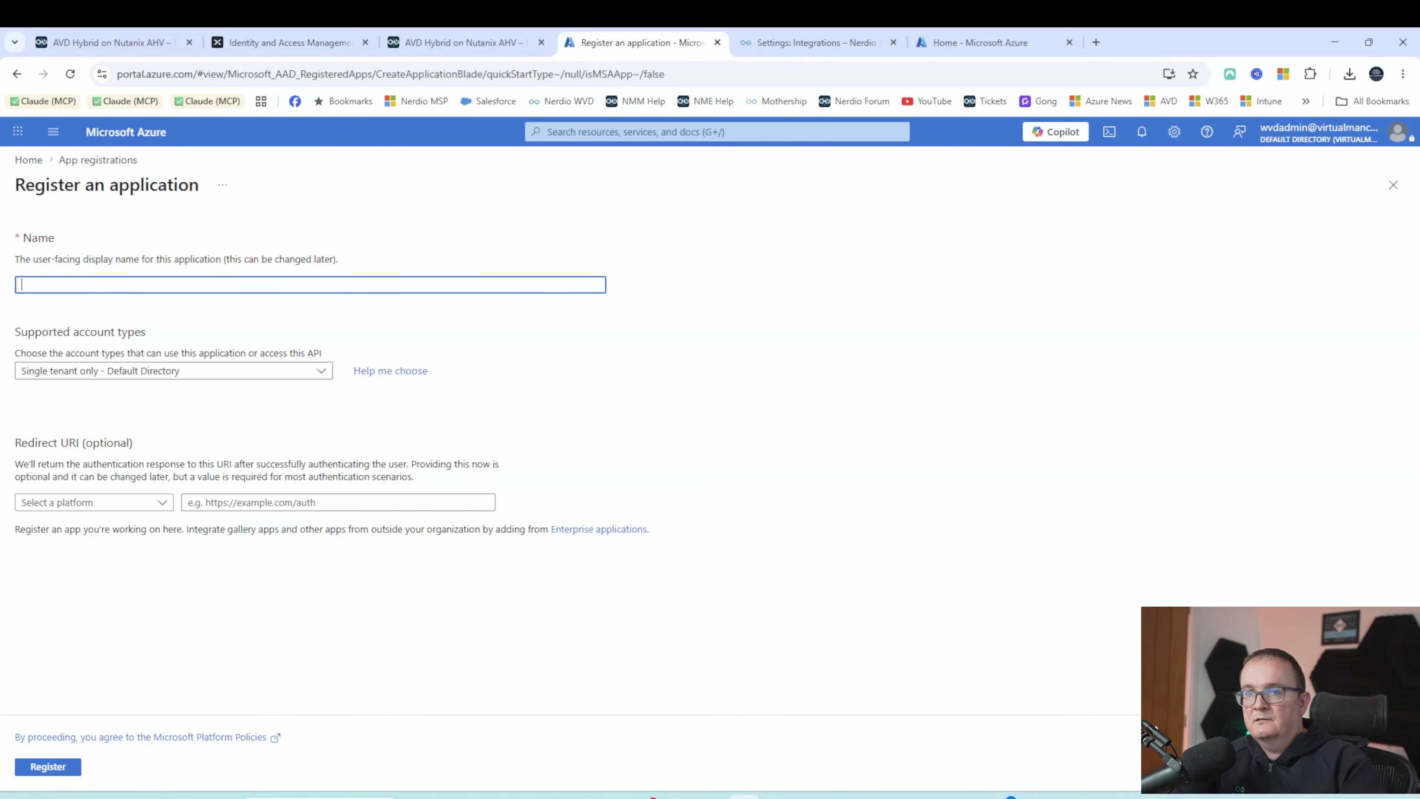
type("NutanixTest123")
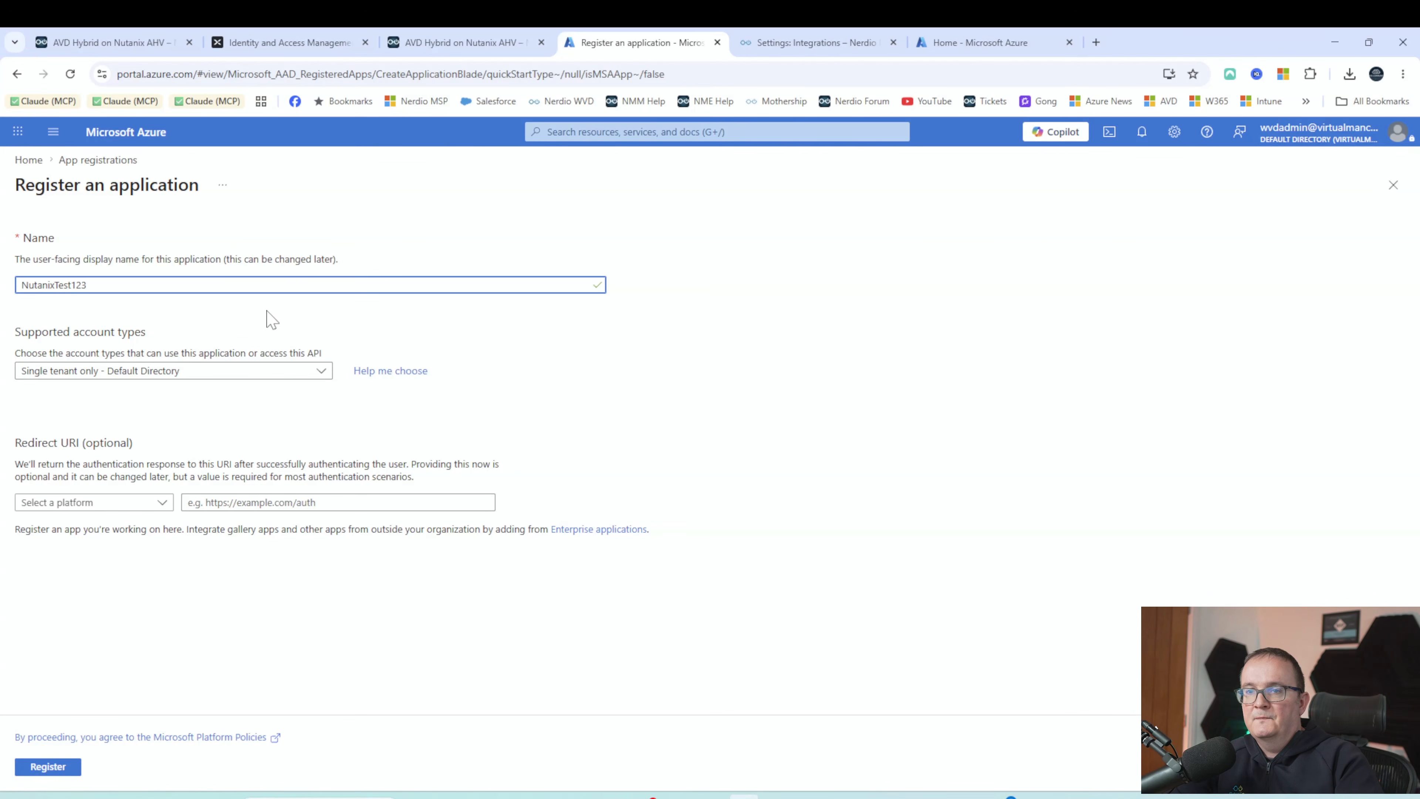
left_click(89, 372)
left_click(89, 372)
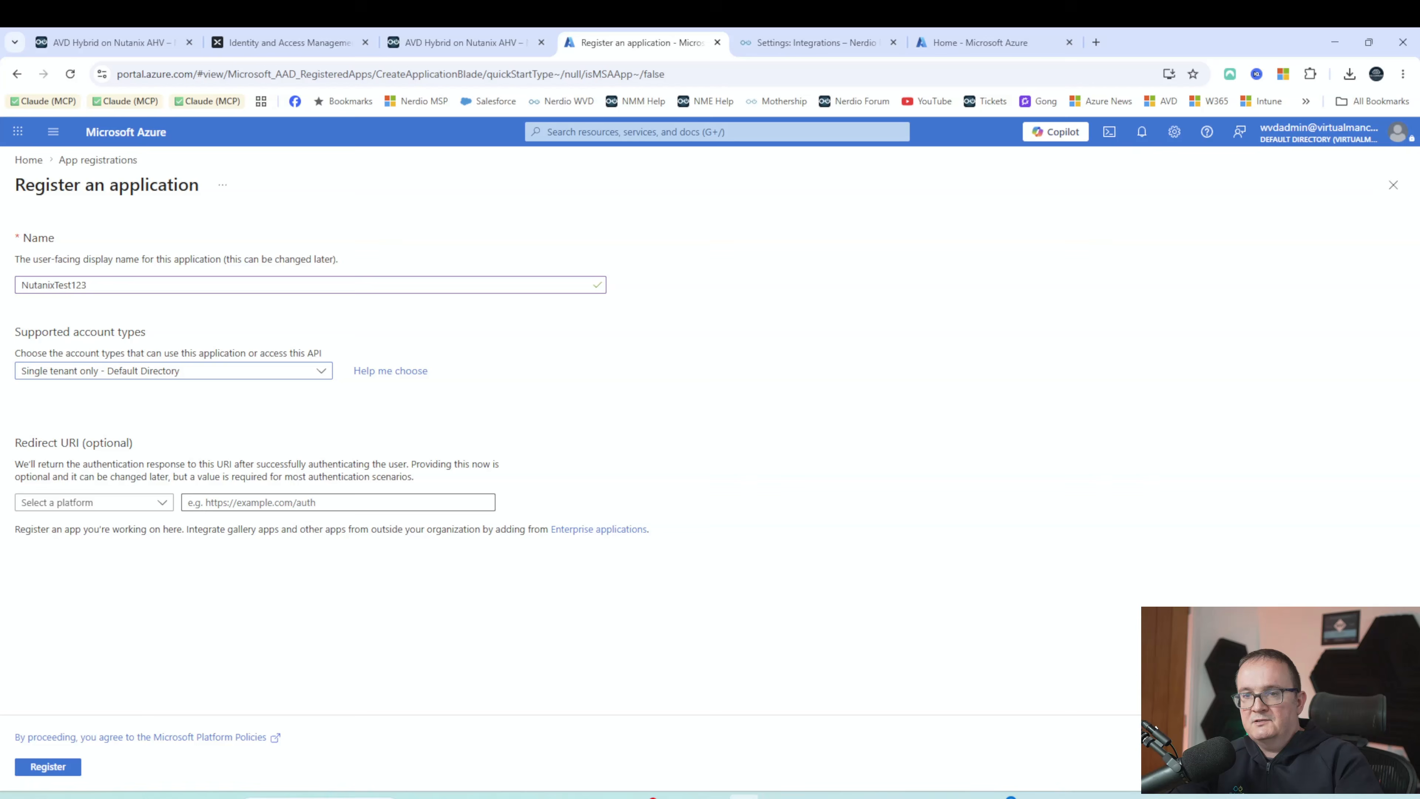
left_click(37, 767)
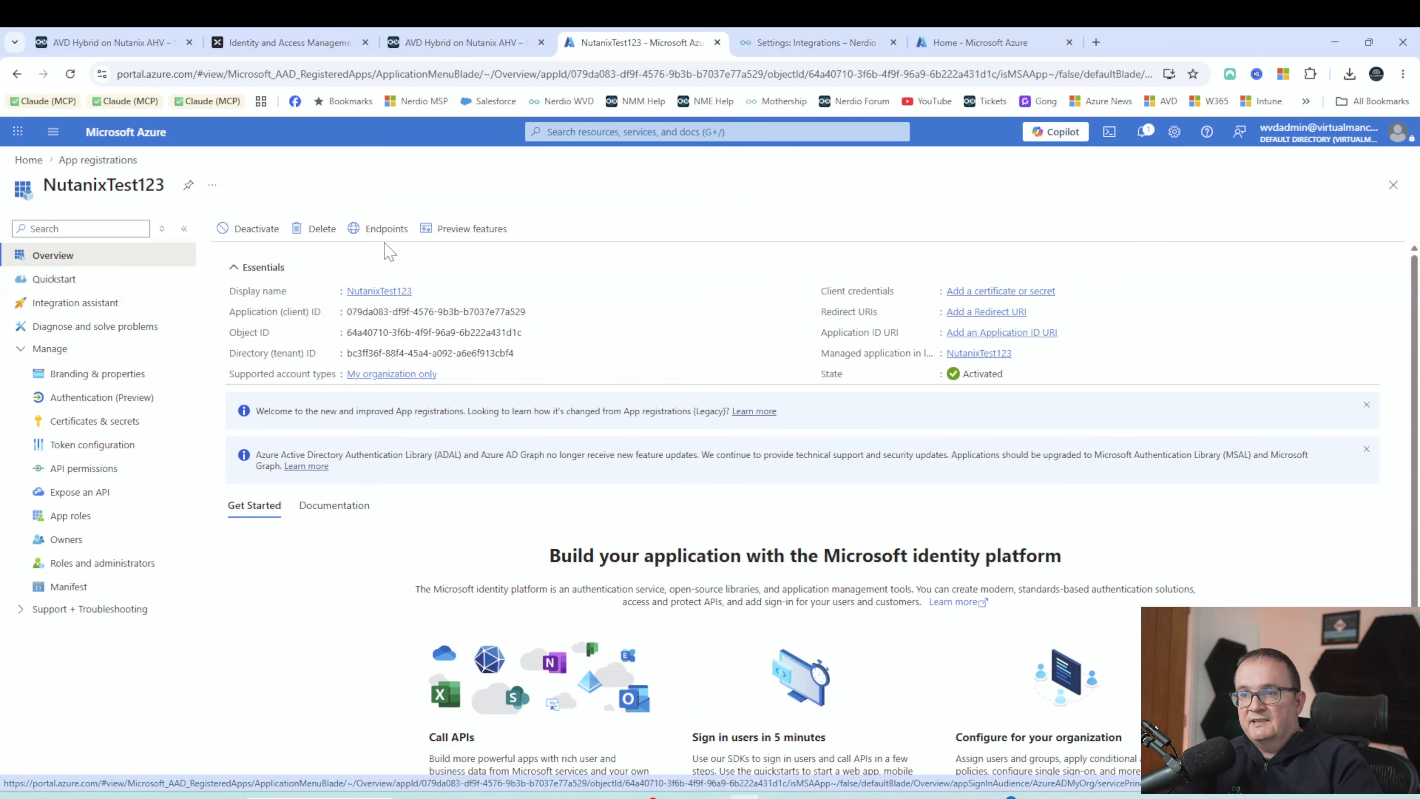
Add a client secret described as NutanixTest to the app registration, with the recommended 180-day expiry
left_click(91, 424)
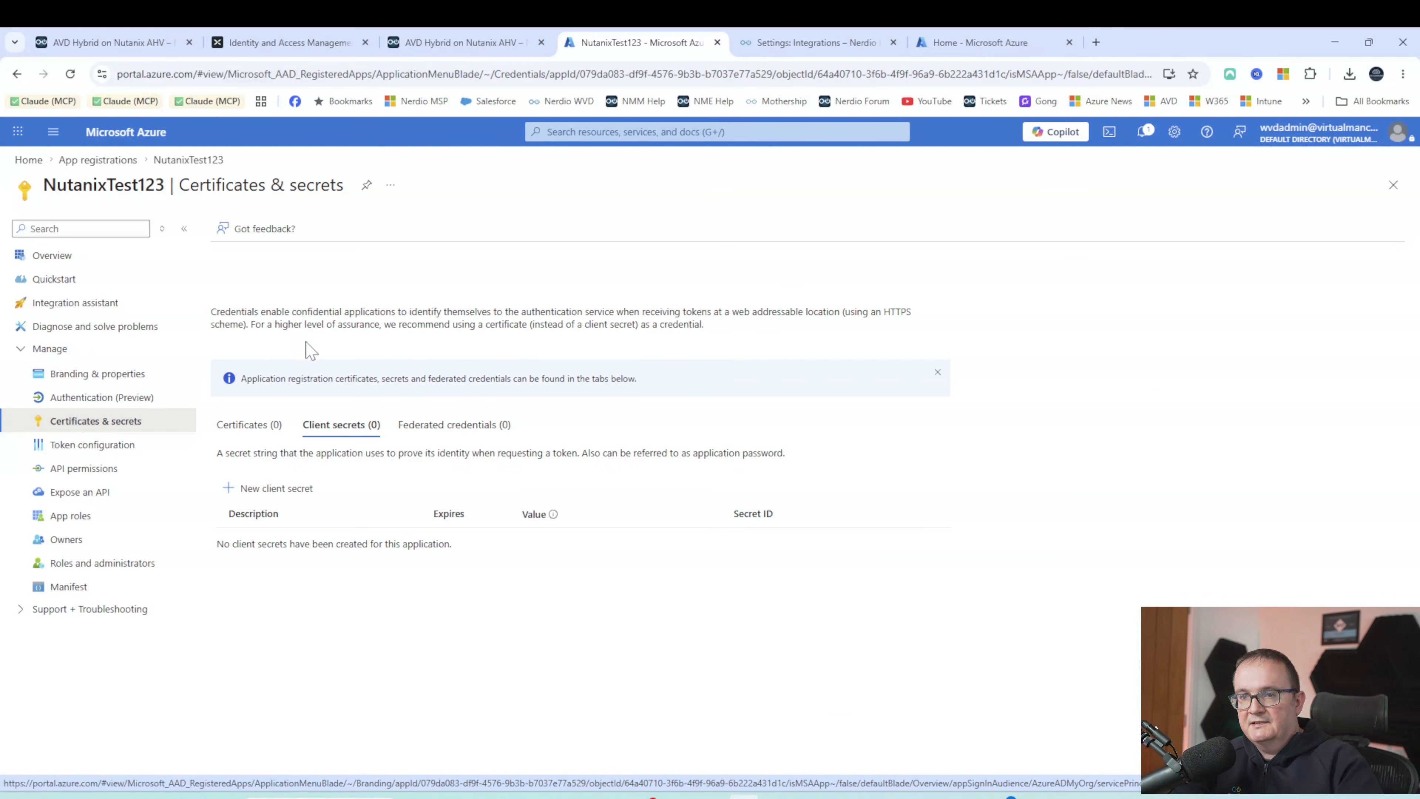
left_click(246, 489)
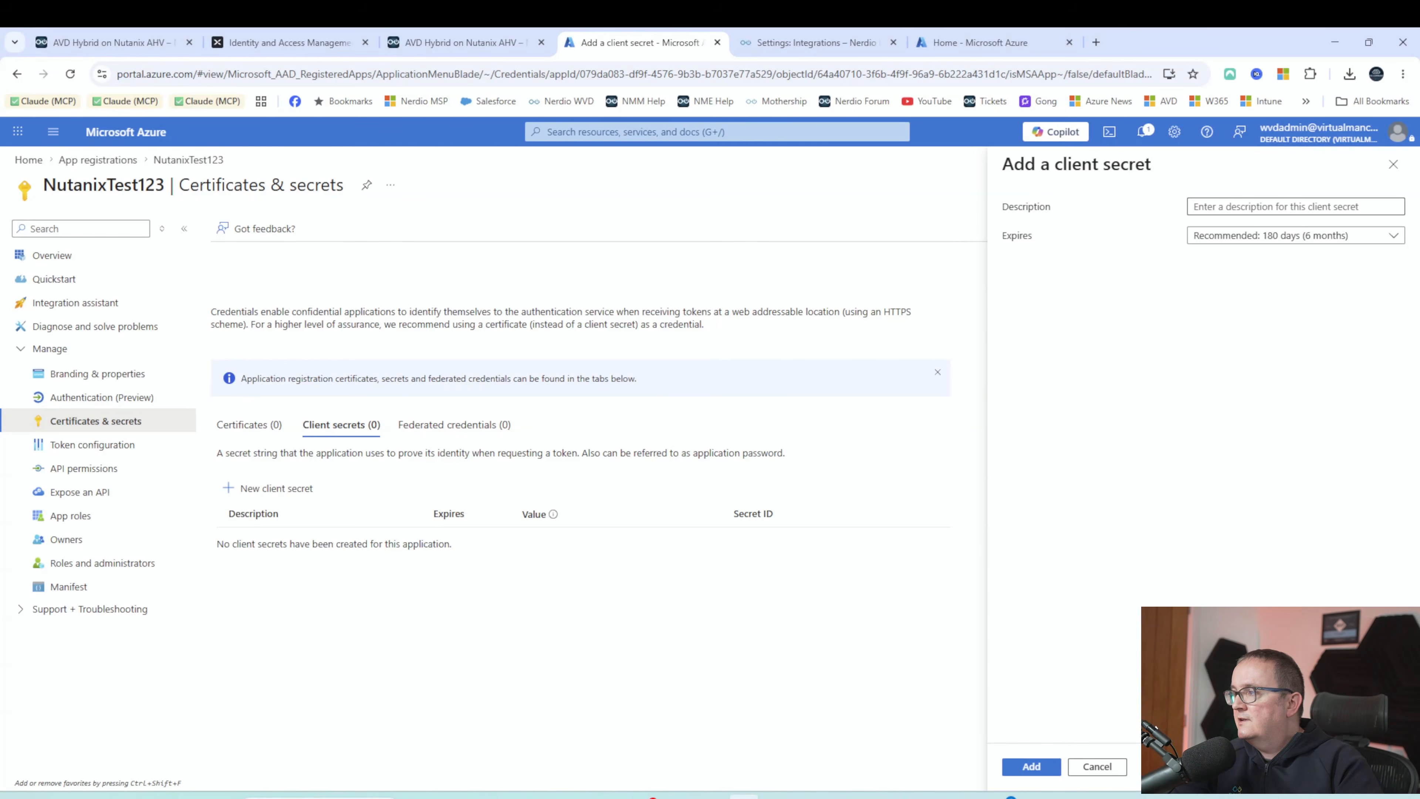
type("NutanixTest")
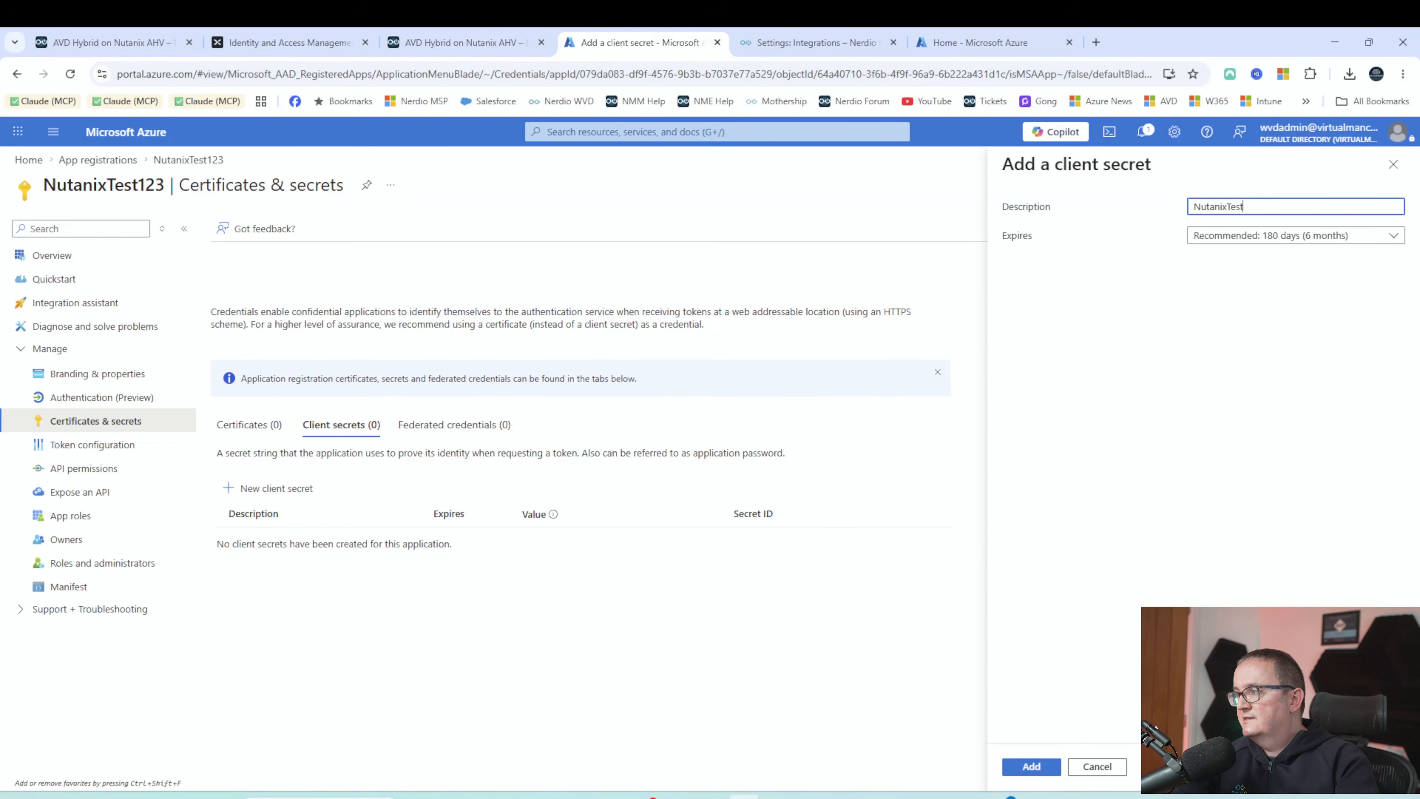
left_click(1032, 767)
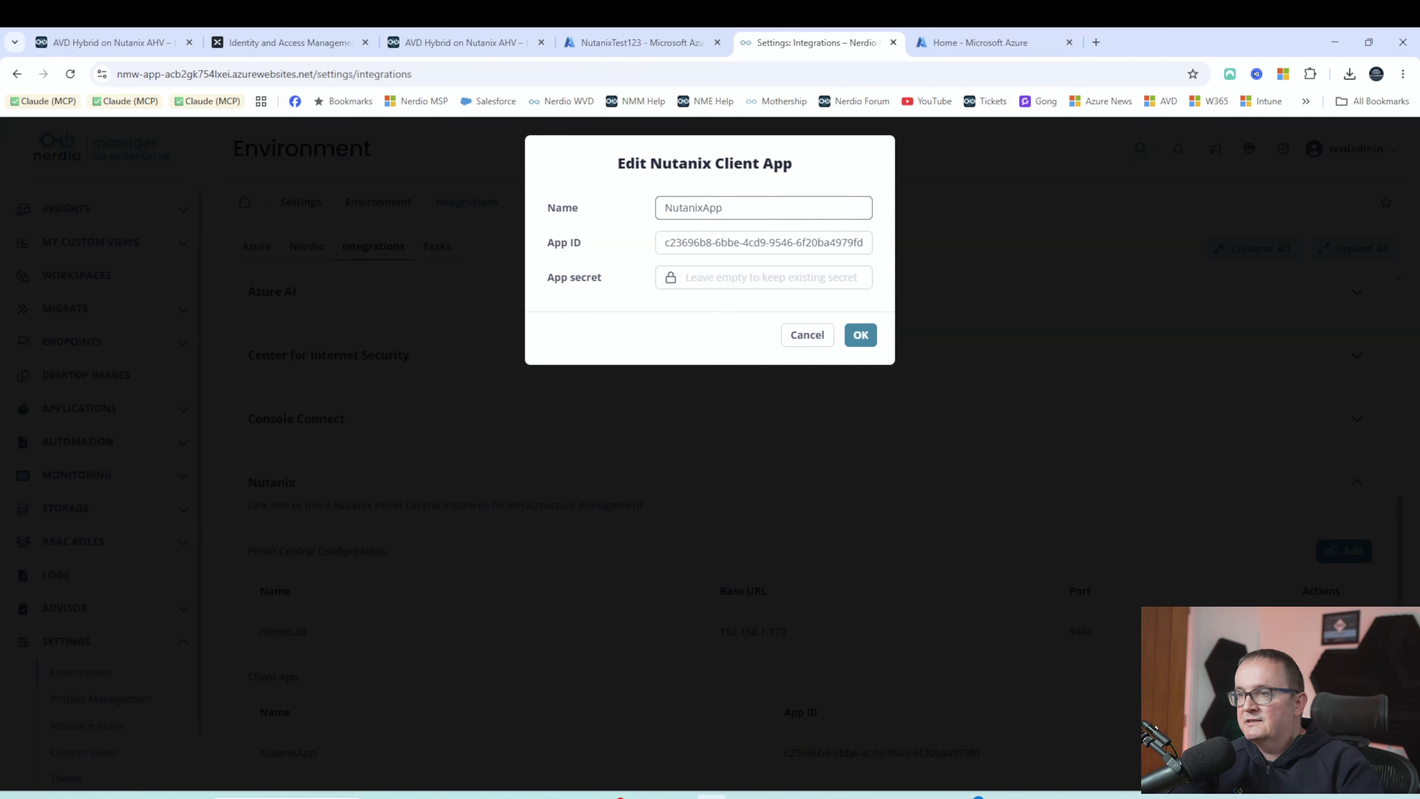
In Nerdio Manager, review the Nutanix client app's name, app ID and secret fields against the noted credentials, without saving
left_click(729, 209)
left_click_drag(670, 243, 818, 246)
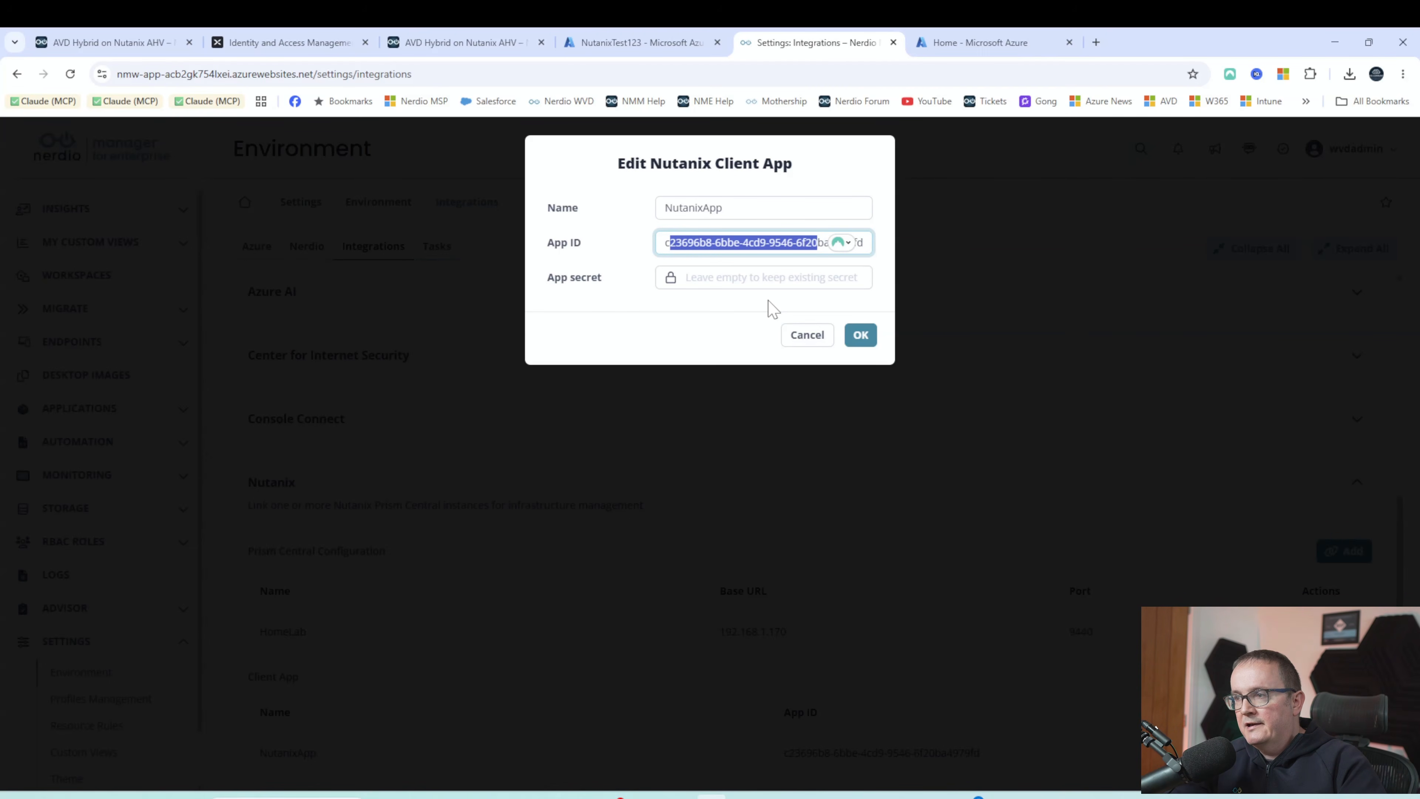
key("alt+Tab")
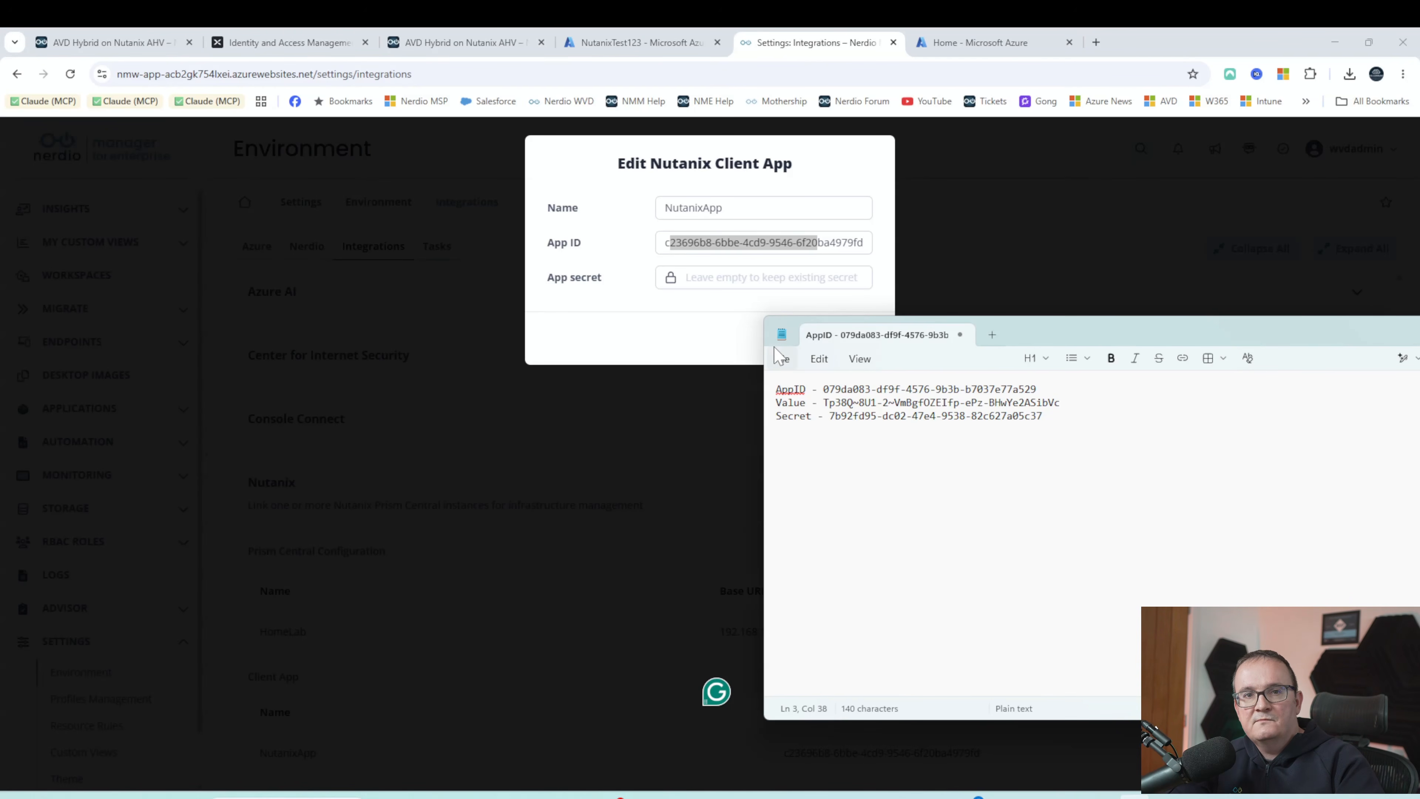
left_click(727, 328)
left_click(808, 336)
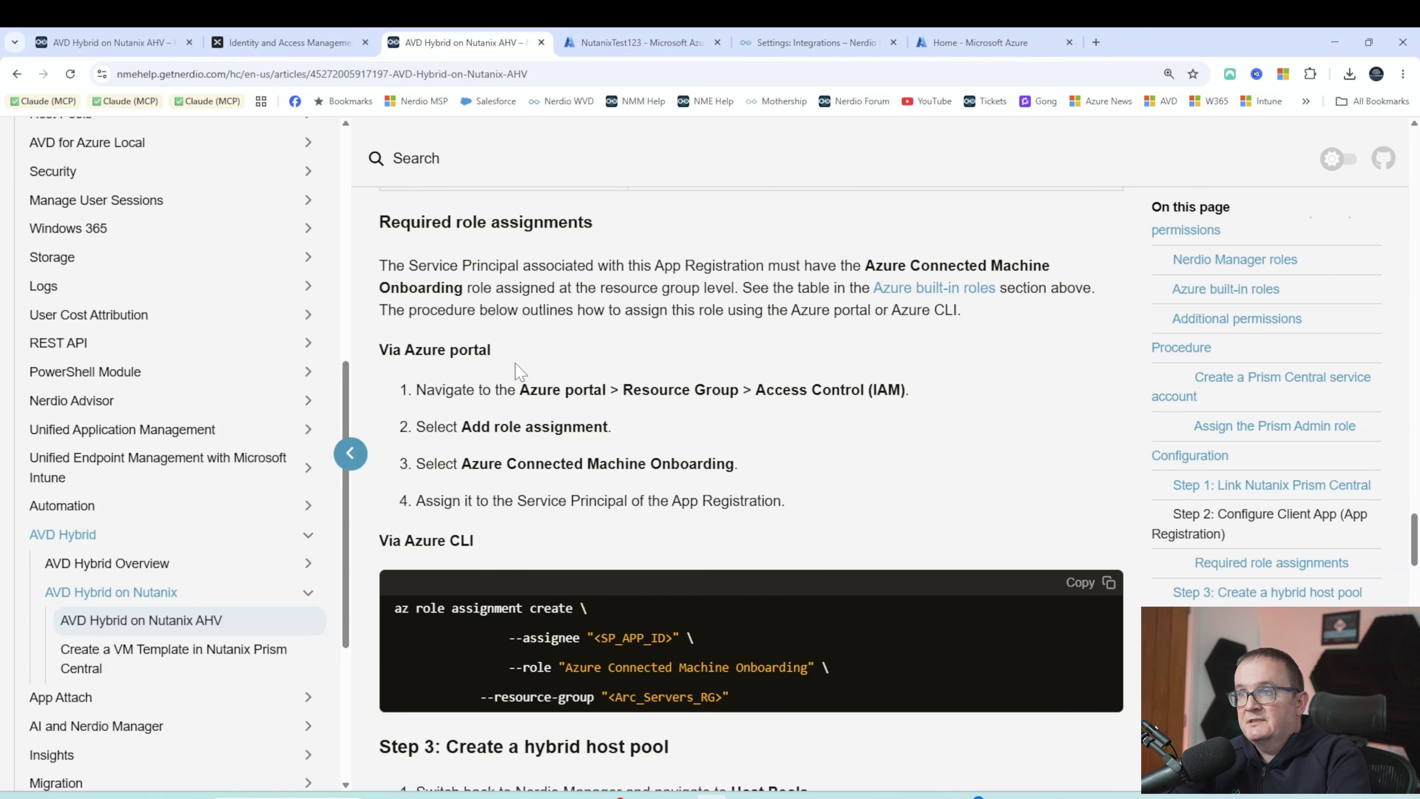
In the Nerdio help article, read the Azure portal procedure for assigning the required Azure Connected Machine Onboarding role
left_click_drag(537, 390, 768, 391)
left_click(535, 399)
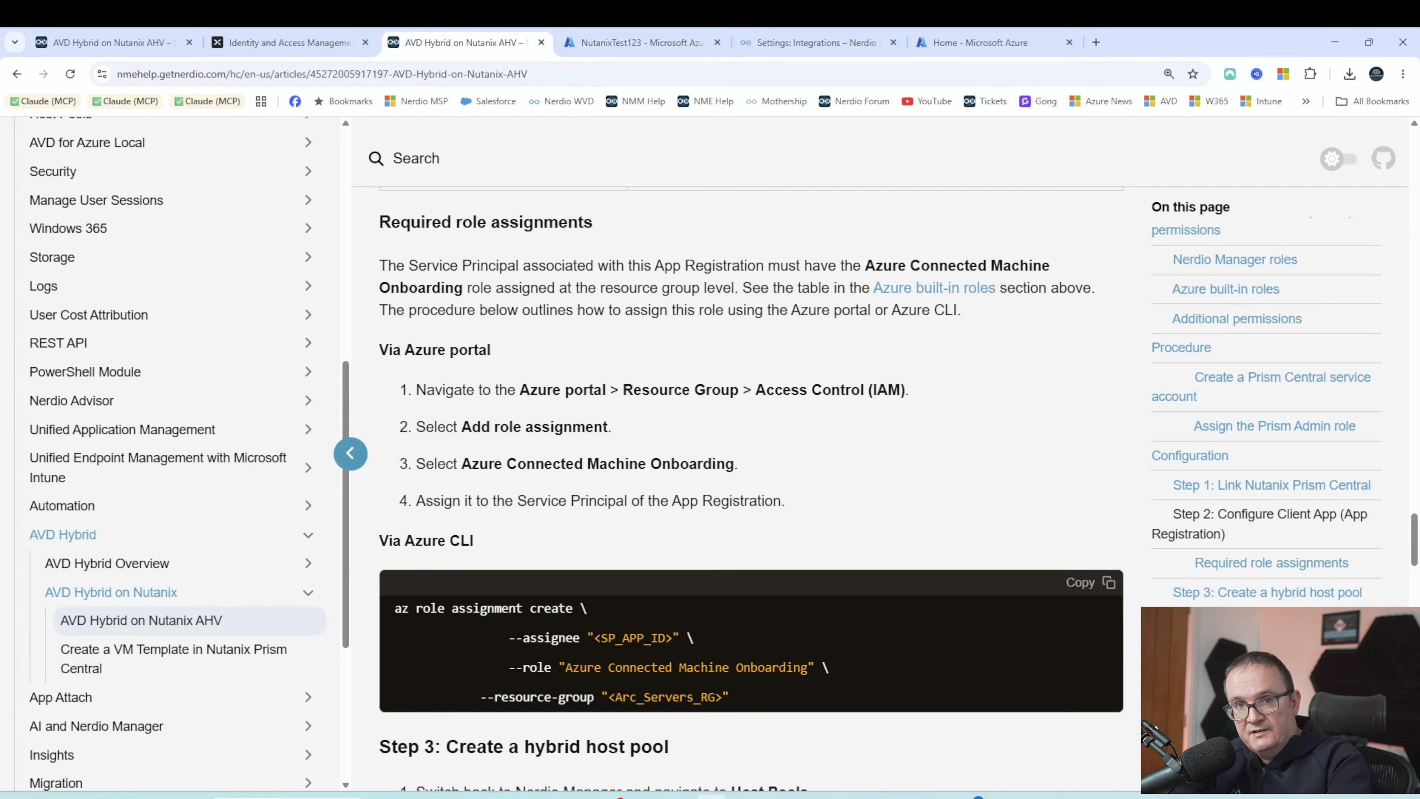
left_click_drag(462, 464, 670, 464)
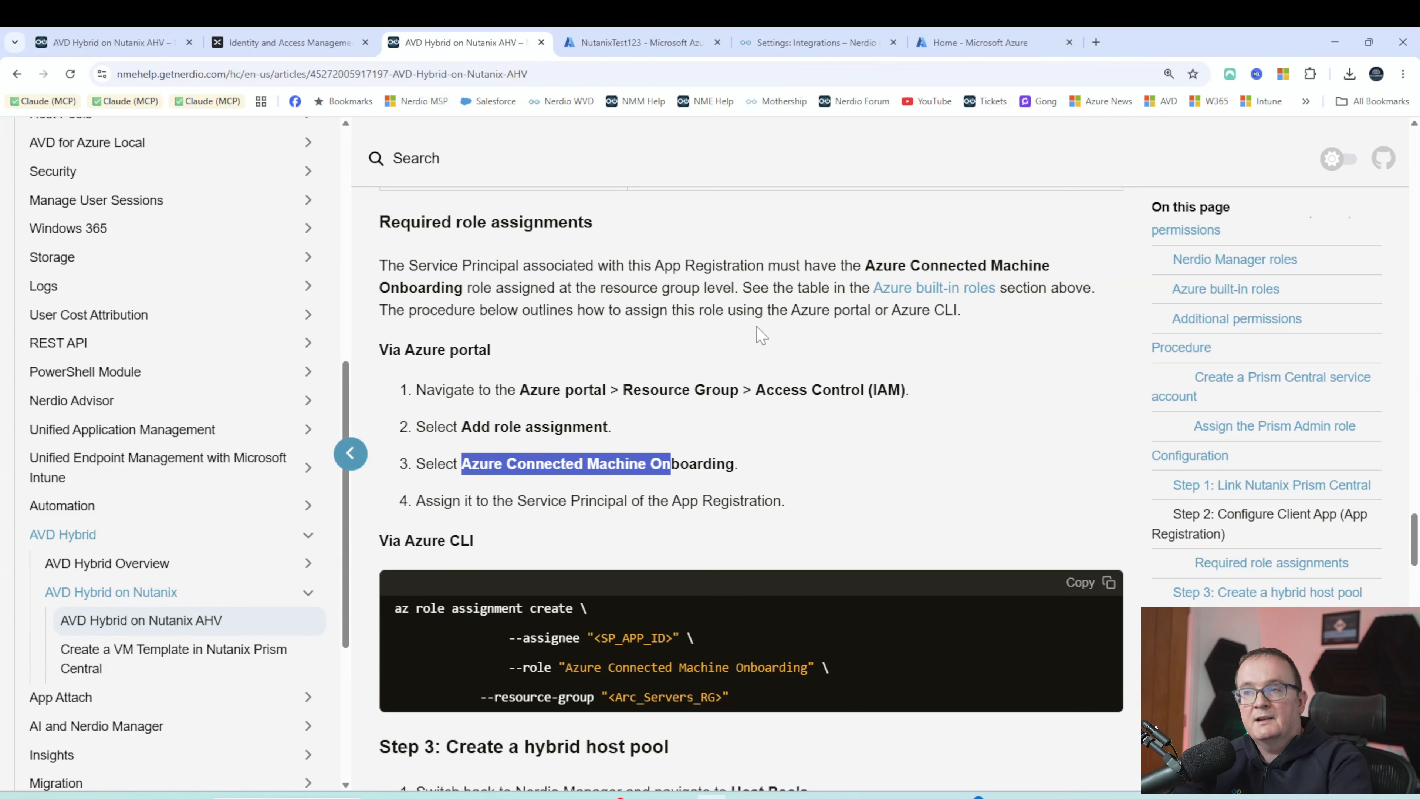
In the Azure portal, start a new role assignment in the NutanixHostPools resource group's access control
left_click(699, 43)
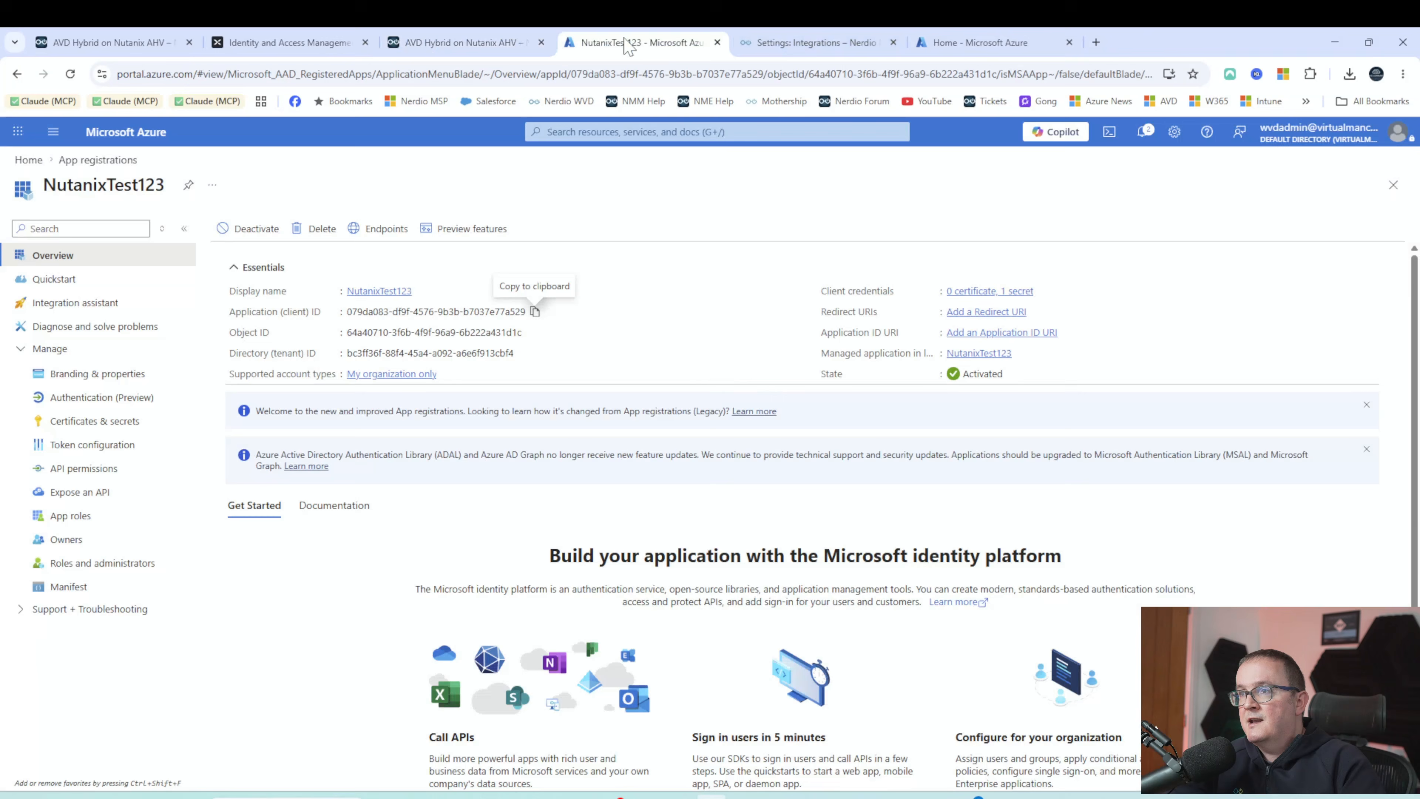
left_click(29, 161)
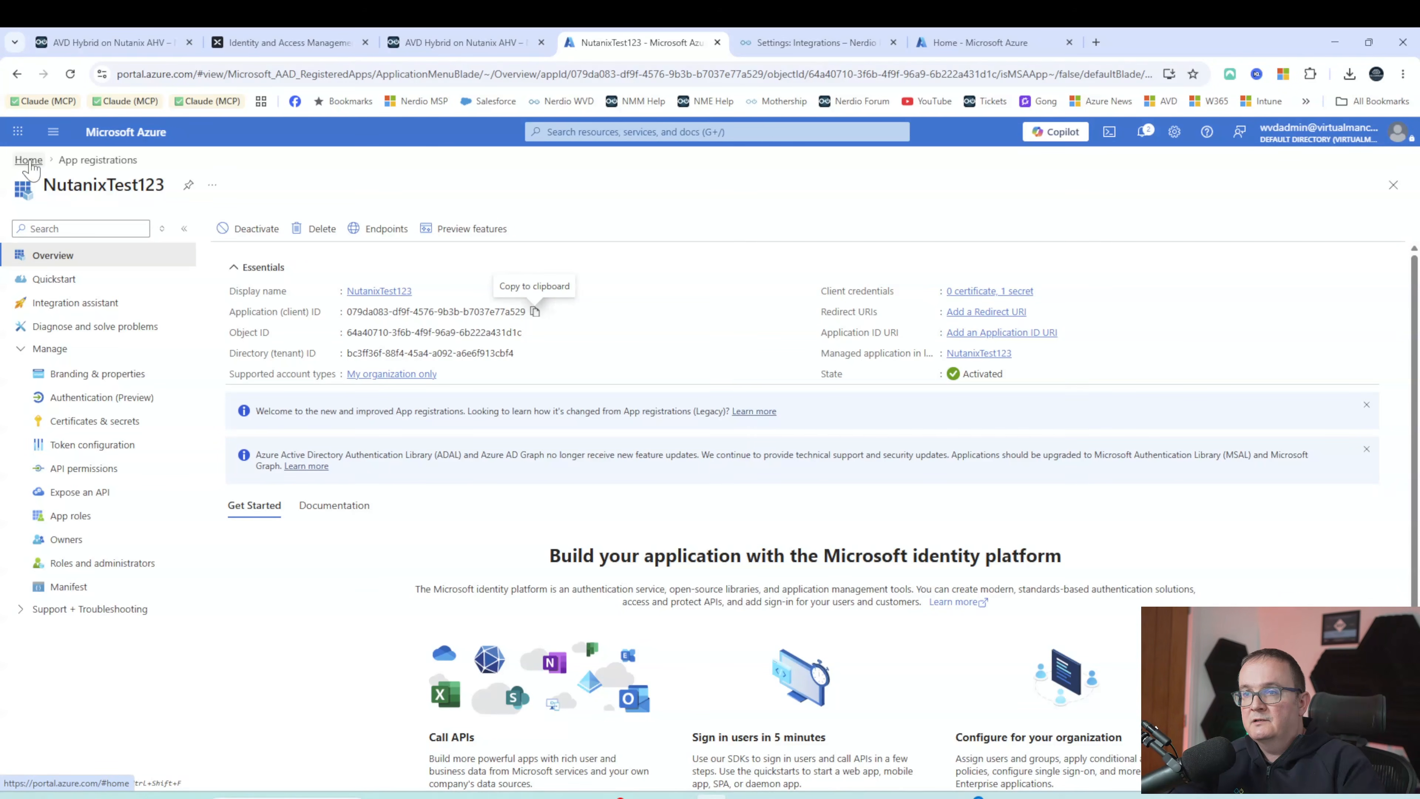
left_click(559, 131)
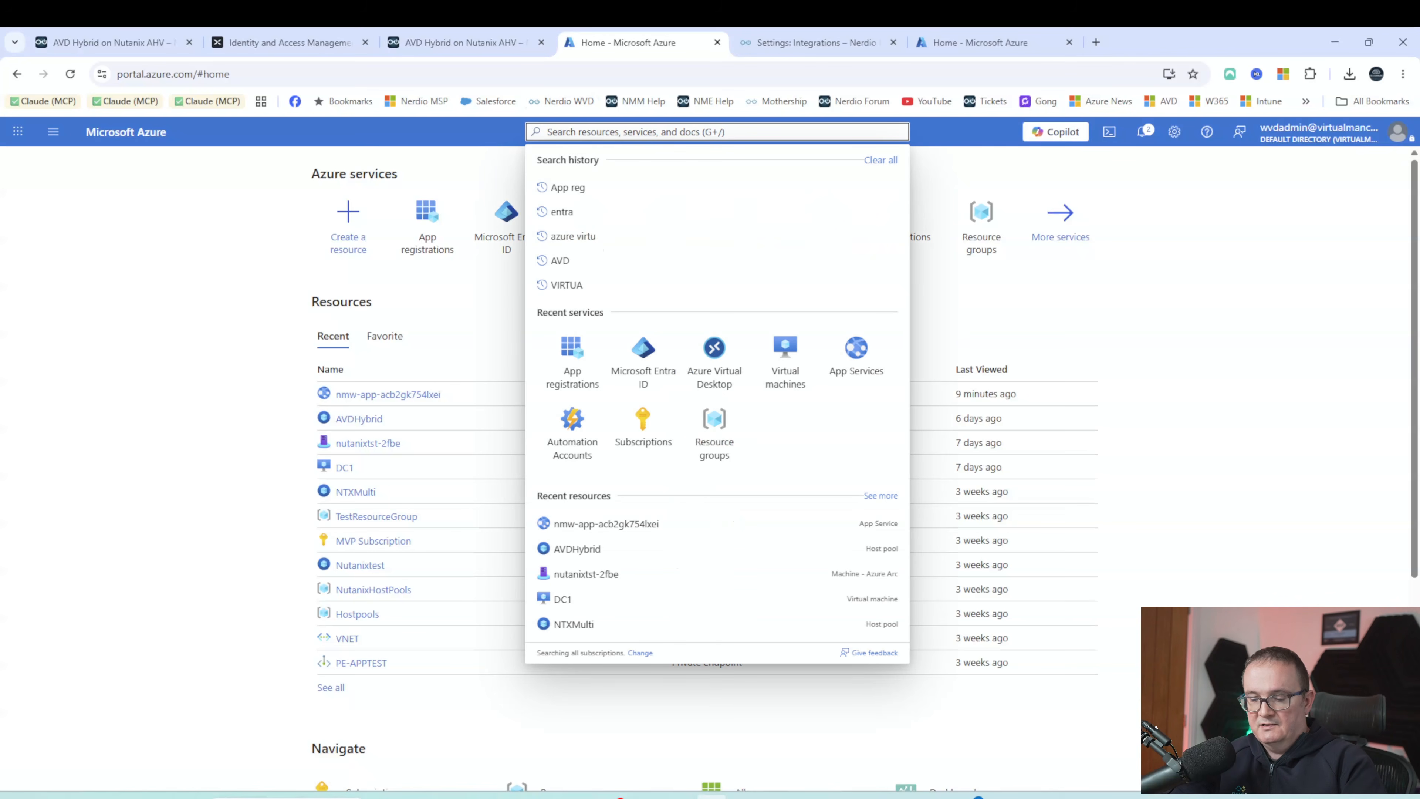
type("RESOUR")
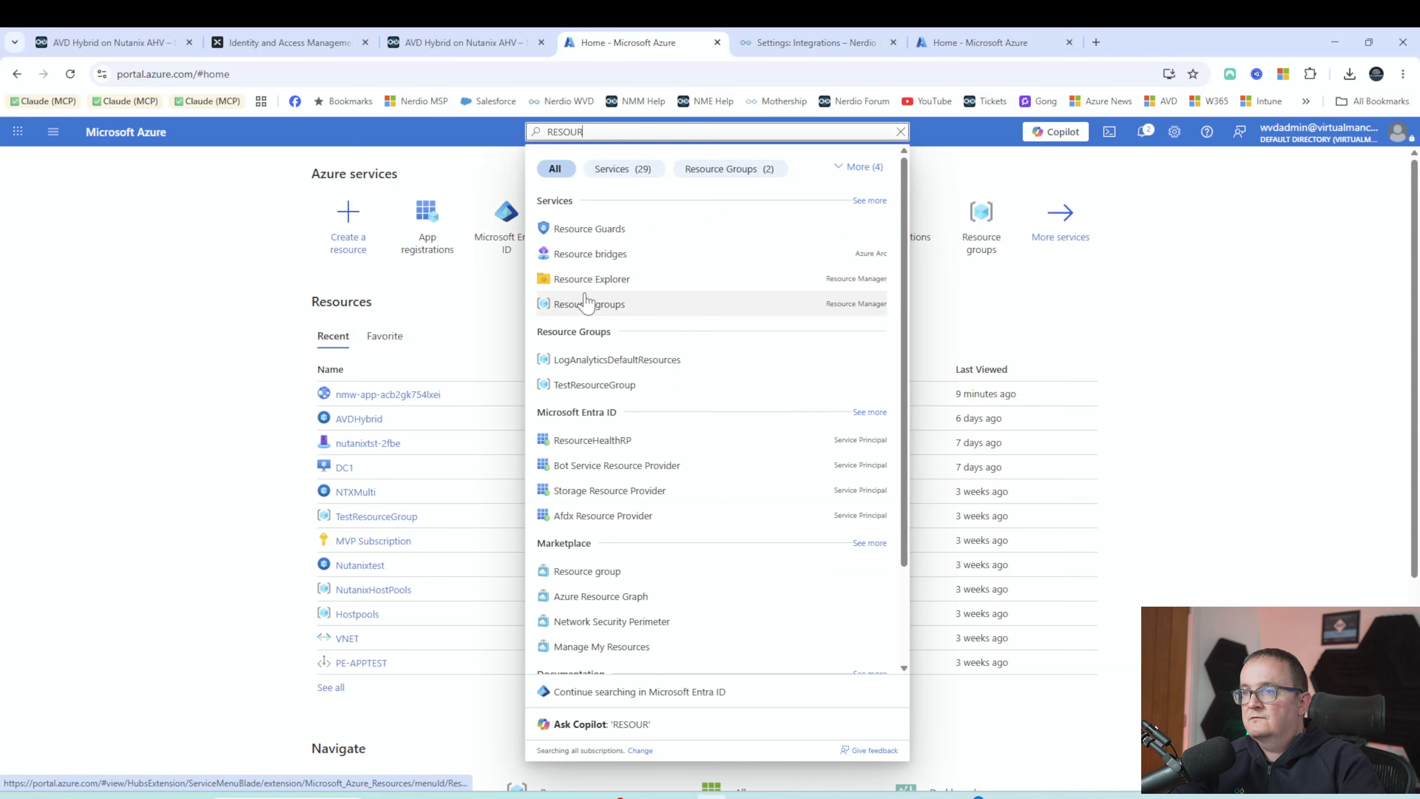
left_click(585, 304)
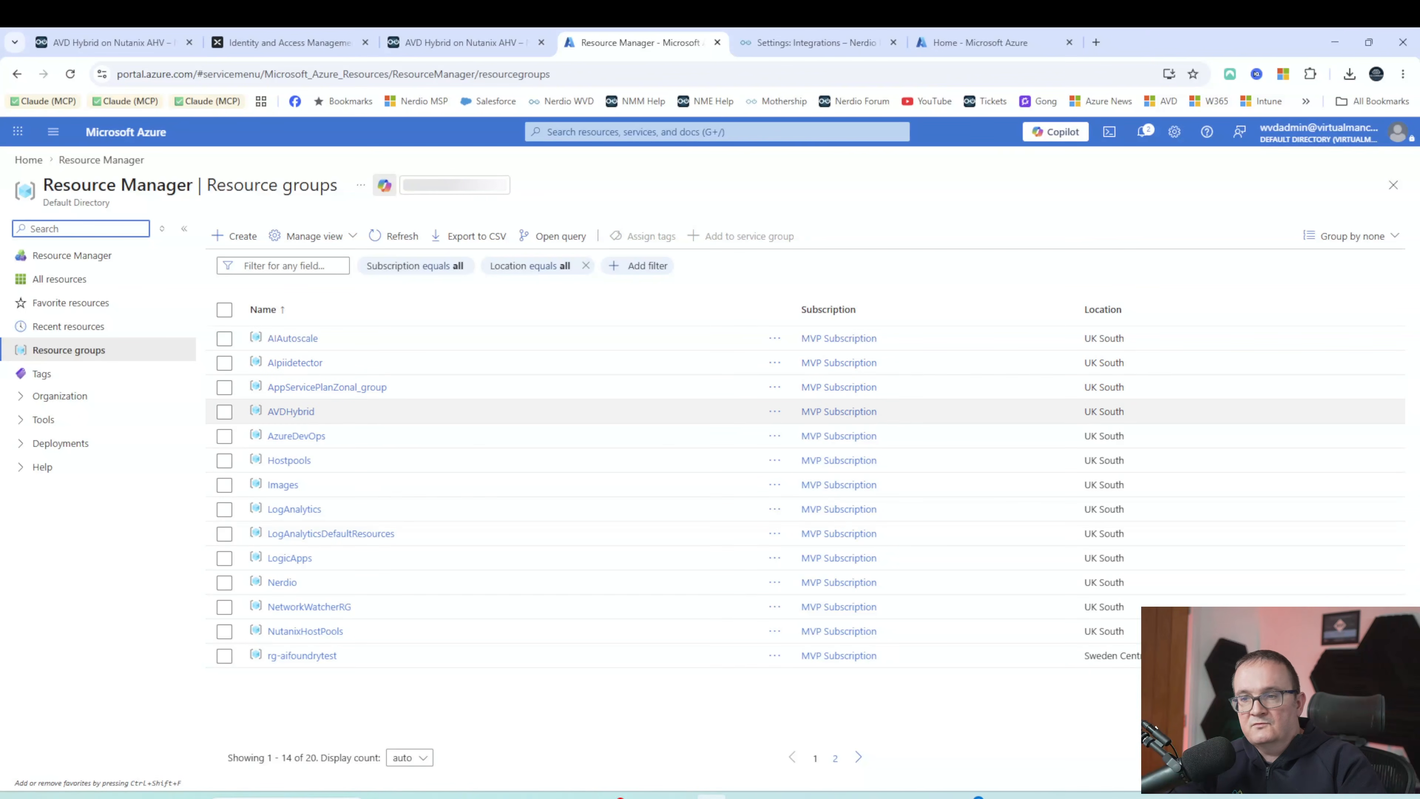
left_click(323, 633)
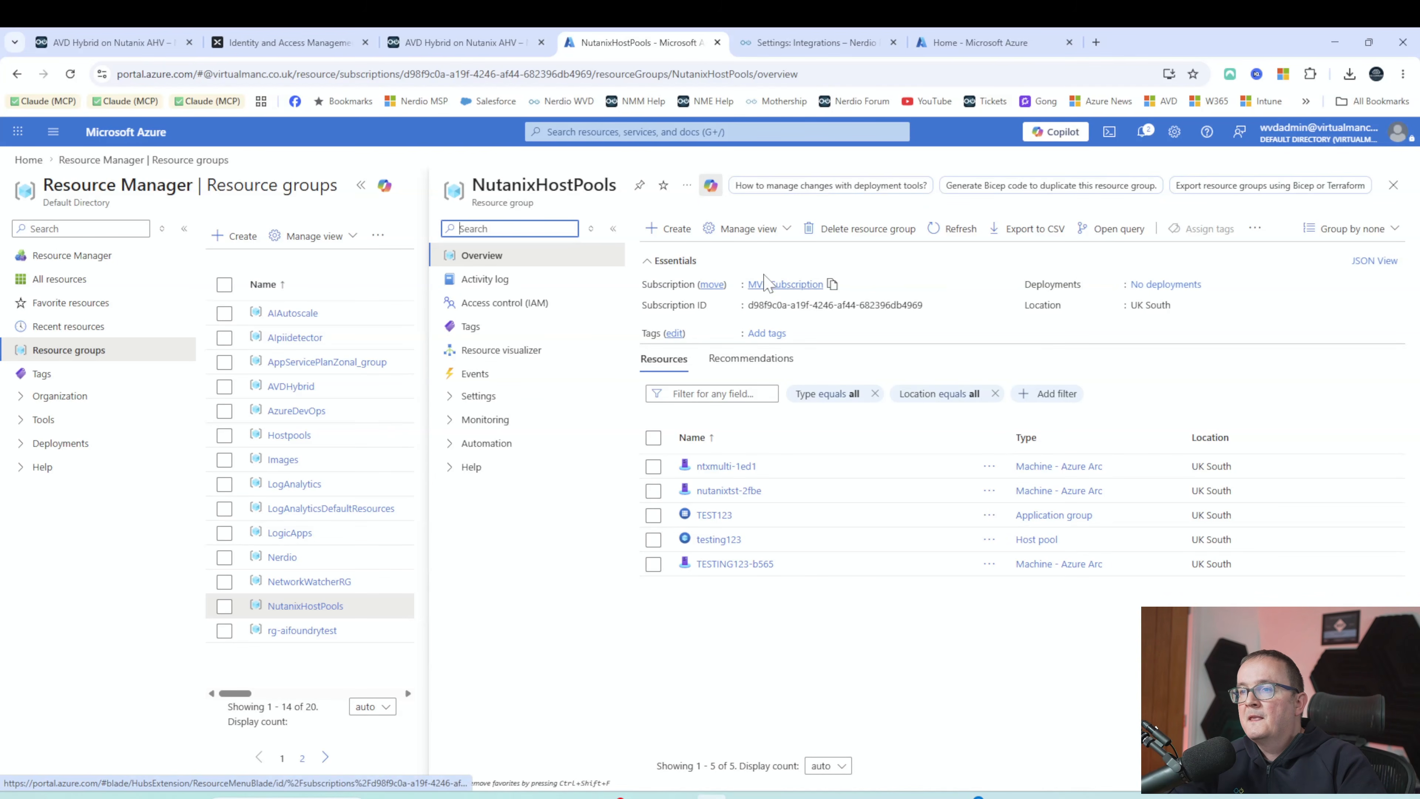
left_click(506, 302)
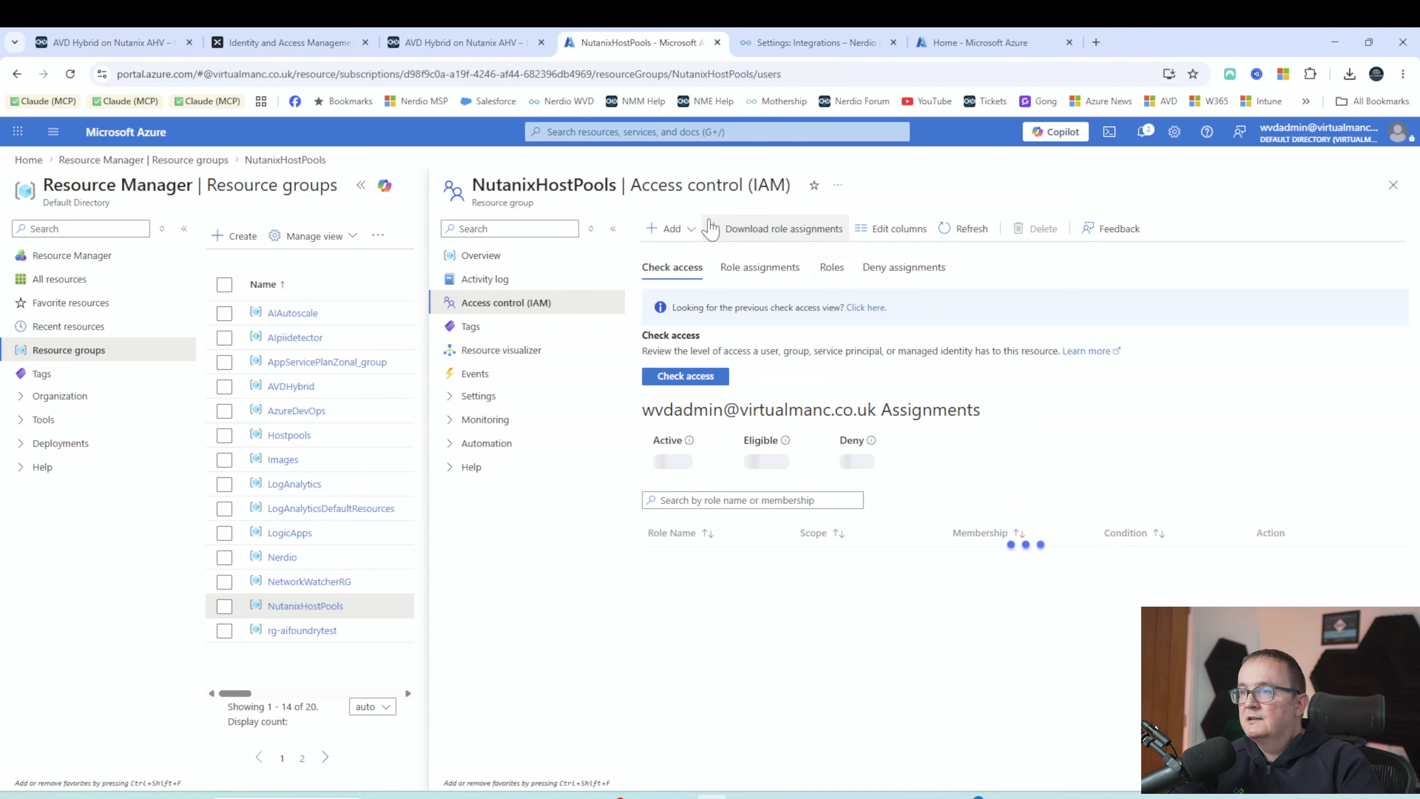
left_click(669, 229)
left_click(680, 255)
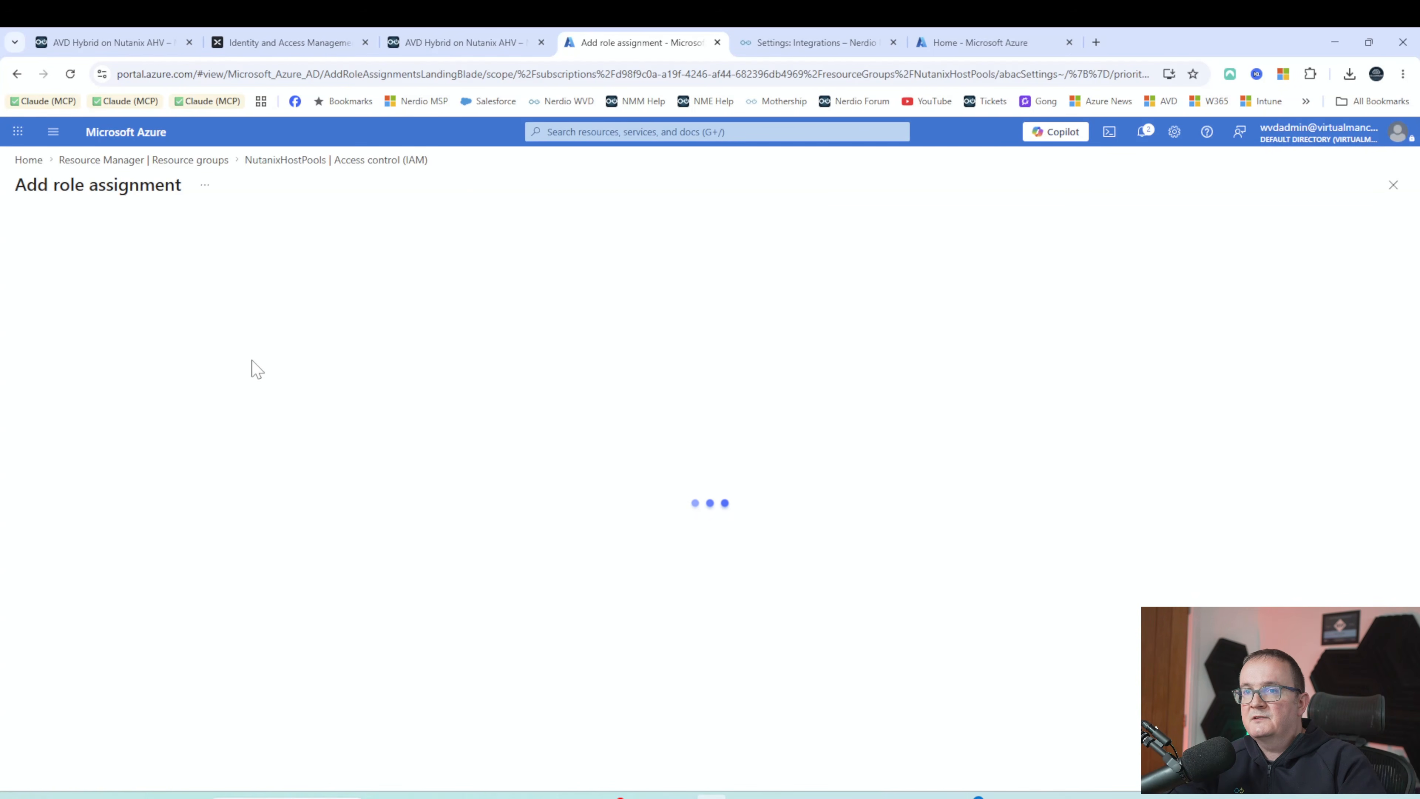
Choose the Azure Connected Machine Onboarding role for the assignment, checking its name in the help article, and proceed to the members
left_click(109, 386)
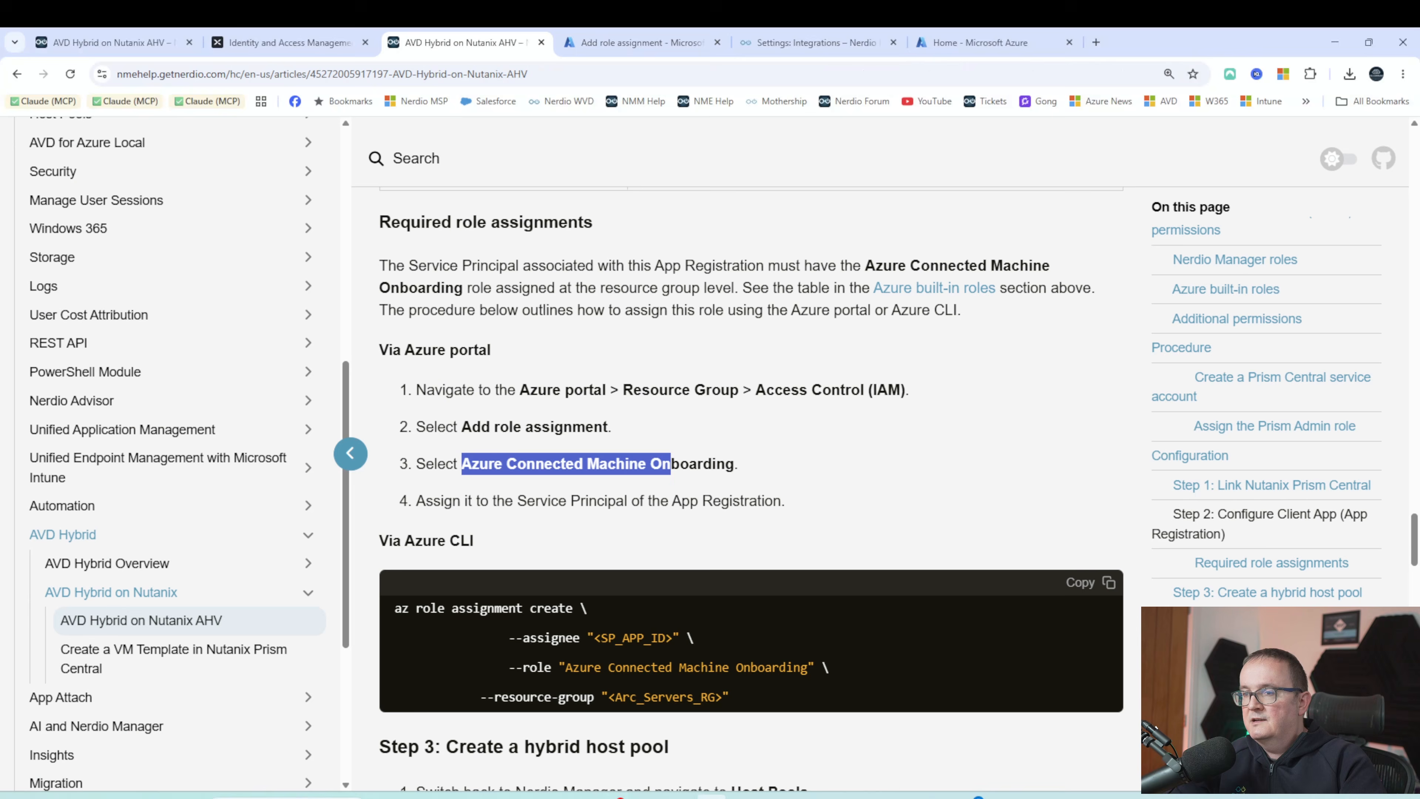
left_click(523, 483)
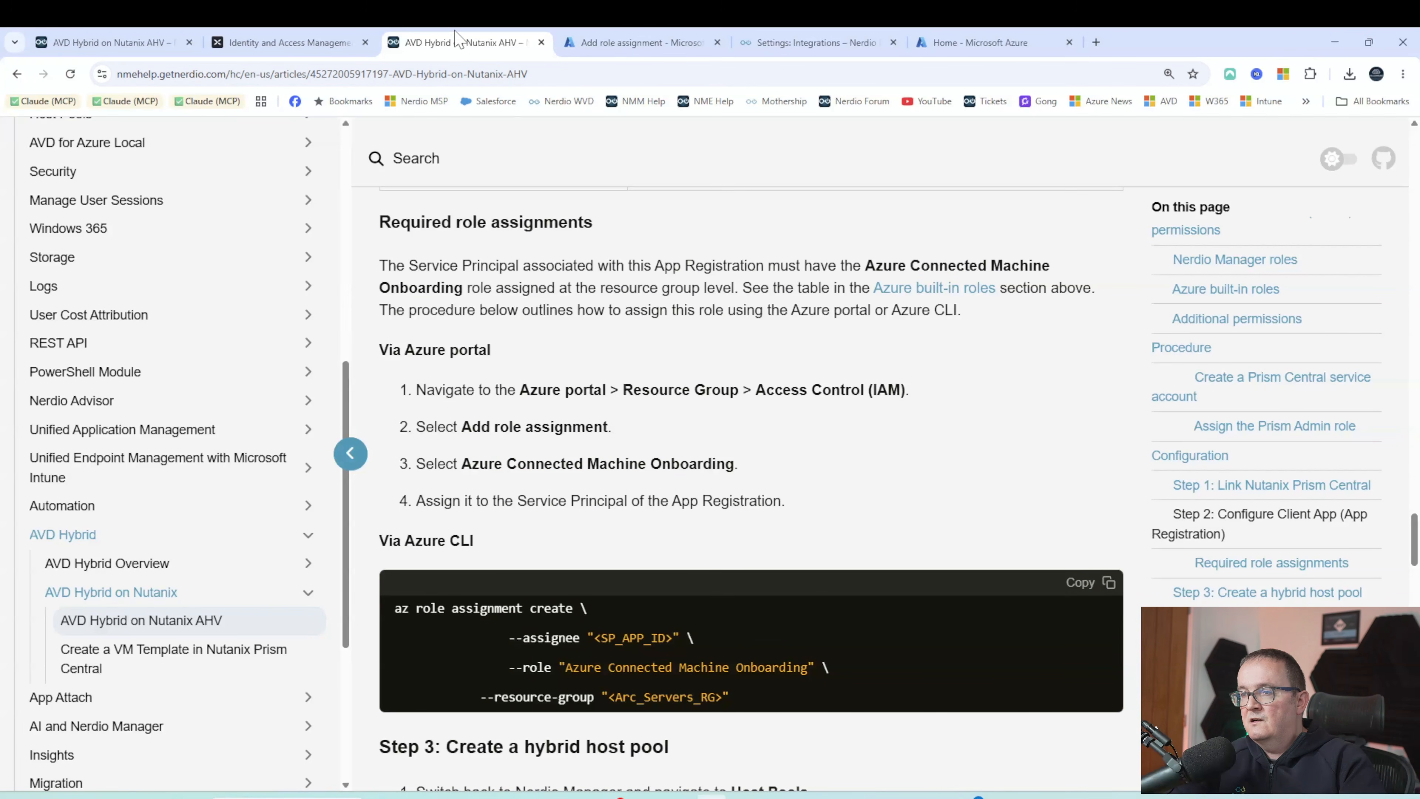
left_click(603, 42)
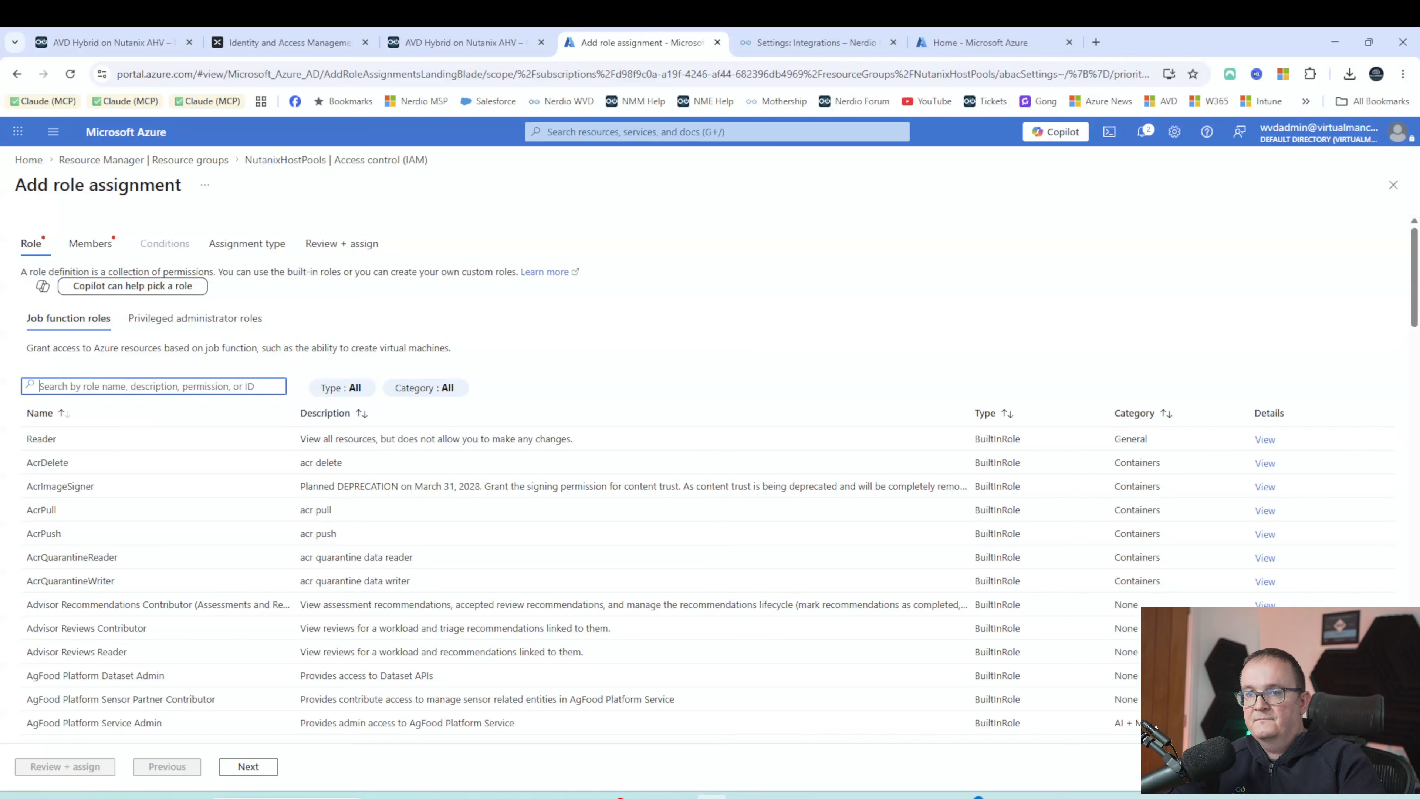
type("Azure Connected")
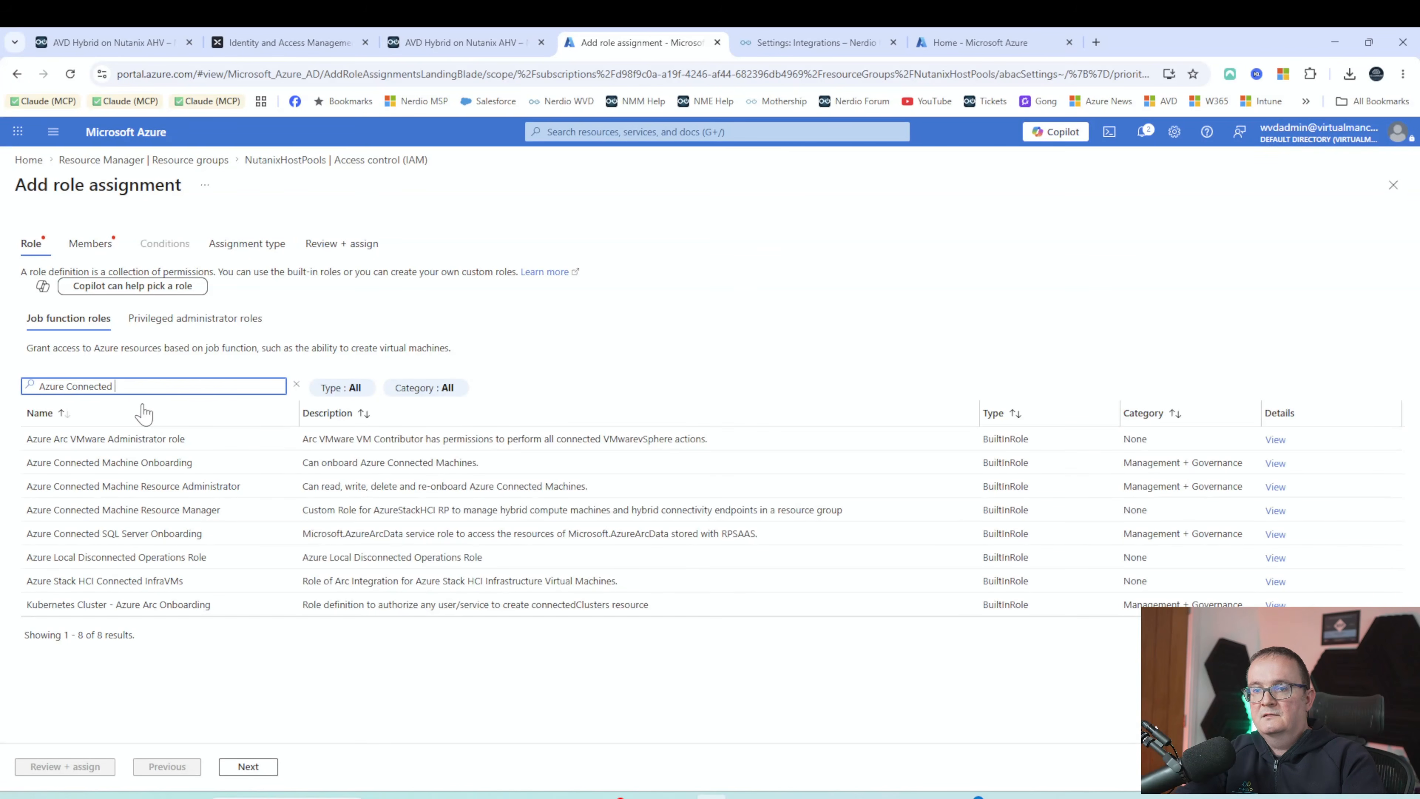
left_click(185, 462)
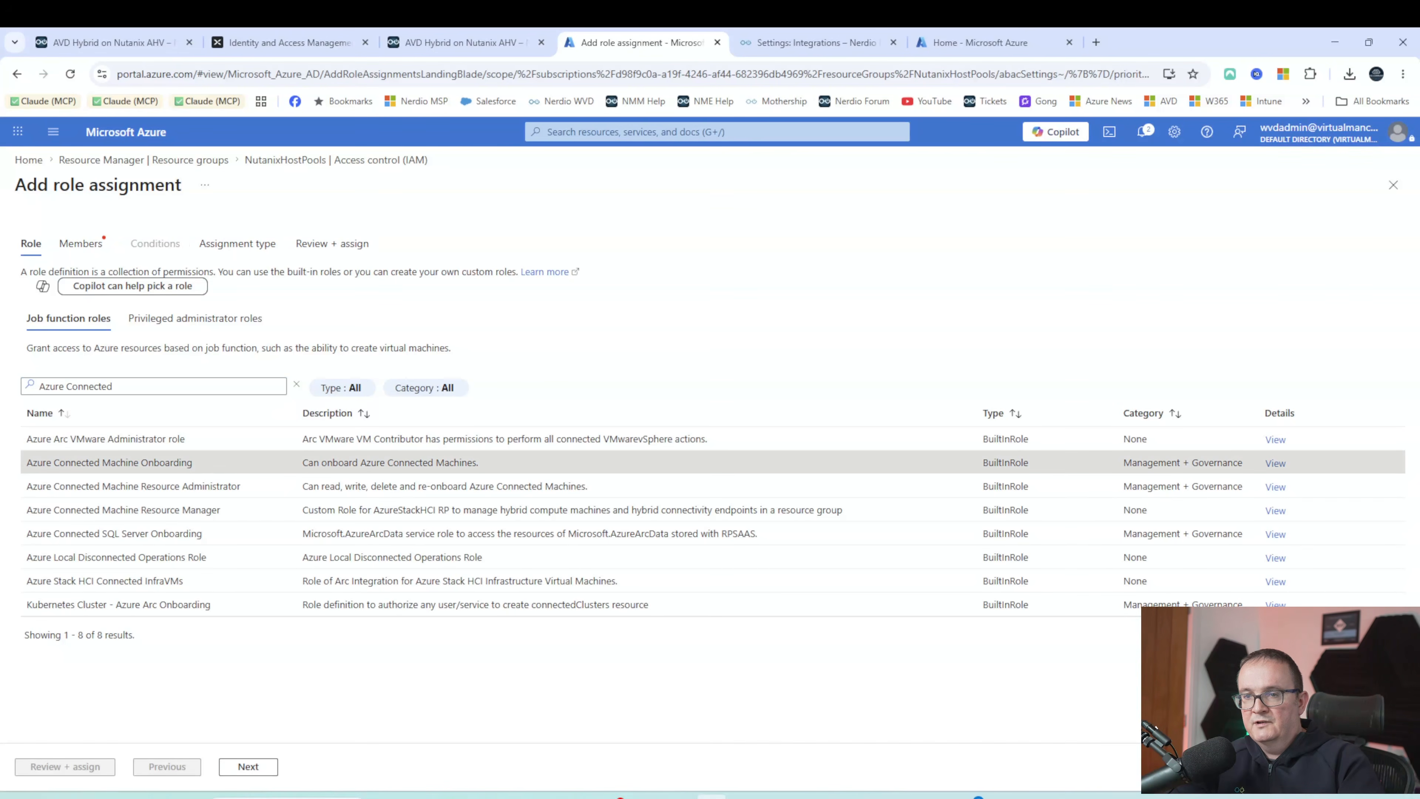
left_click(246, 767)
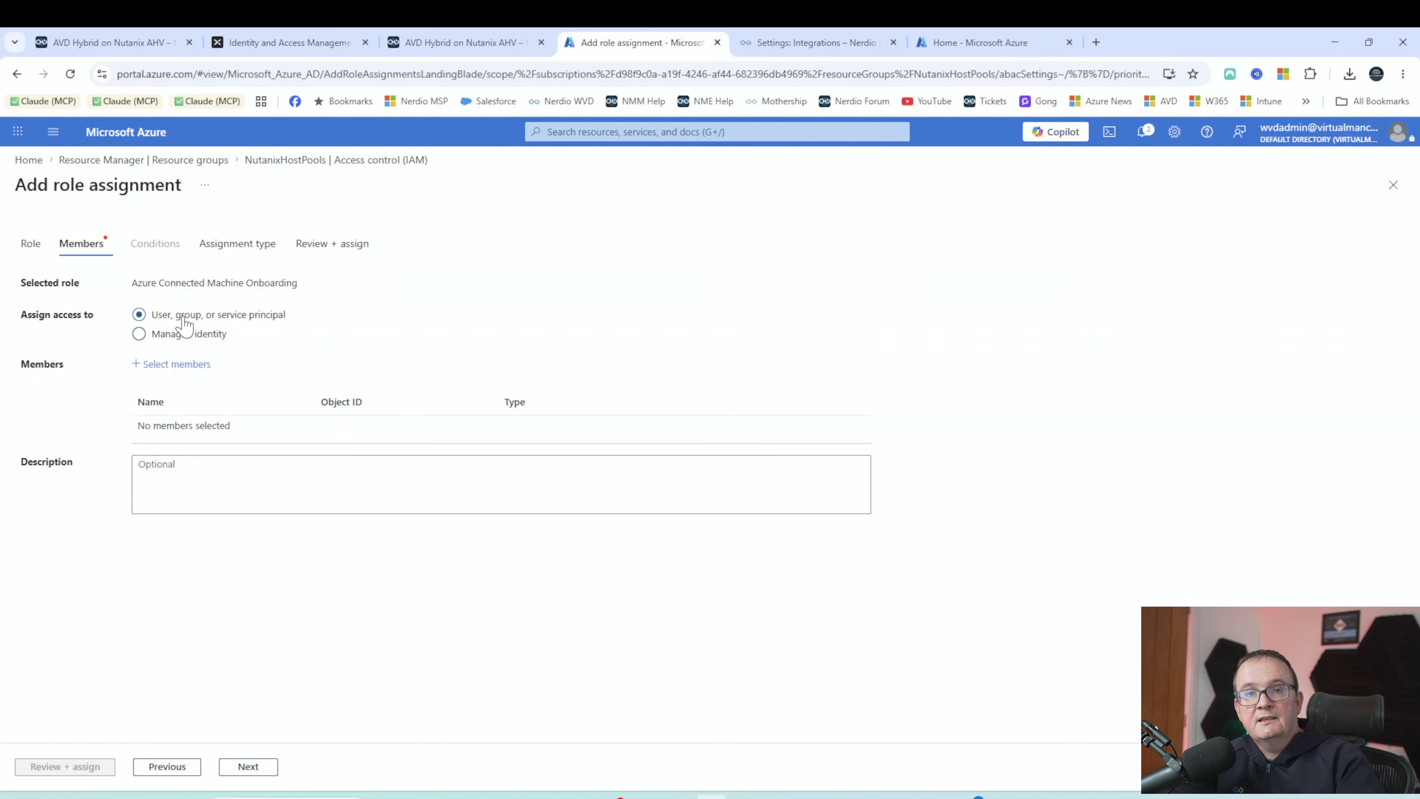
Select the NutanixApp and NutanixTest123 applications as members of the role assignment, checking the client app's name in Nerdio Manager's Nutanix integration settings
left_click(178, 365)
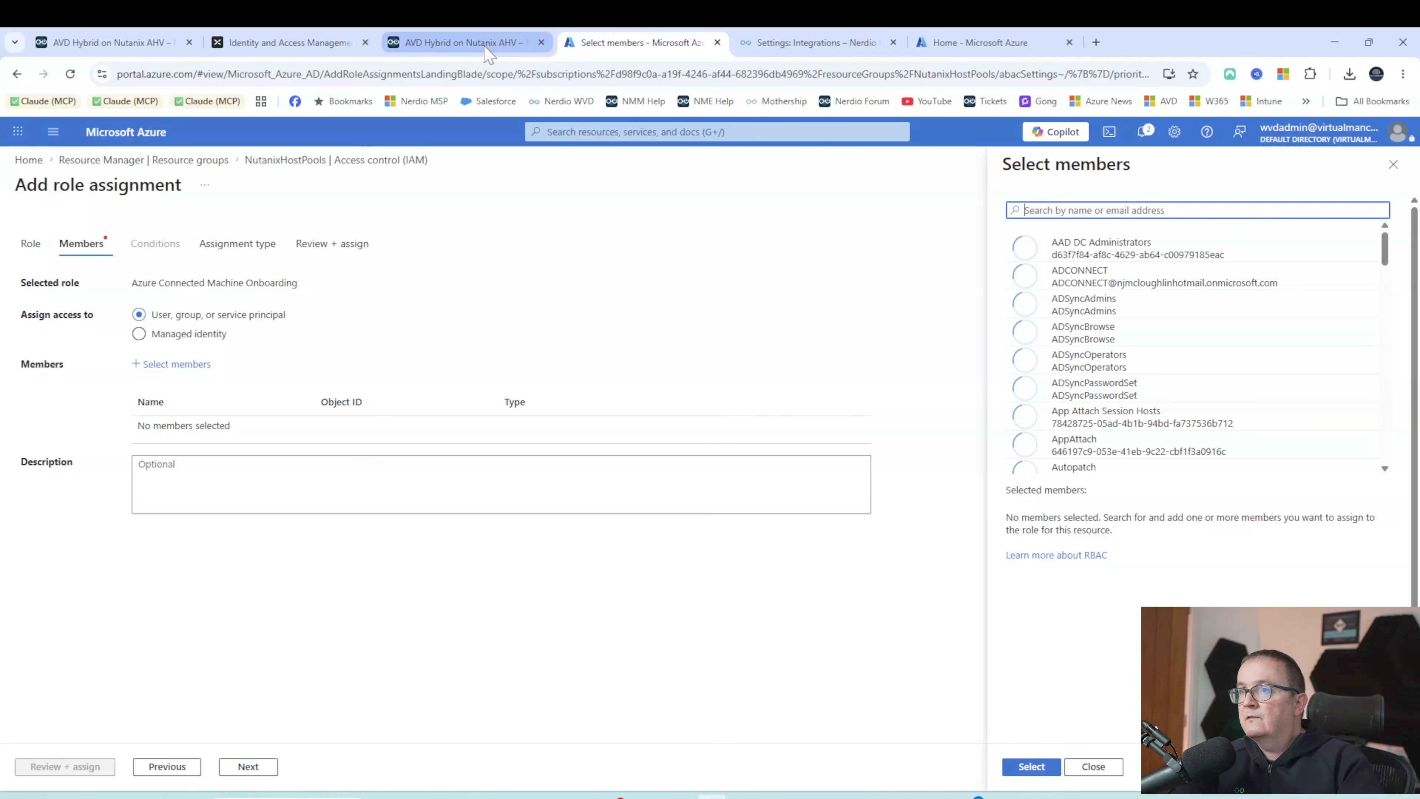
left_click(492, 47)
left_click(811, 42)
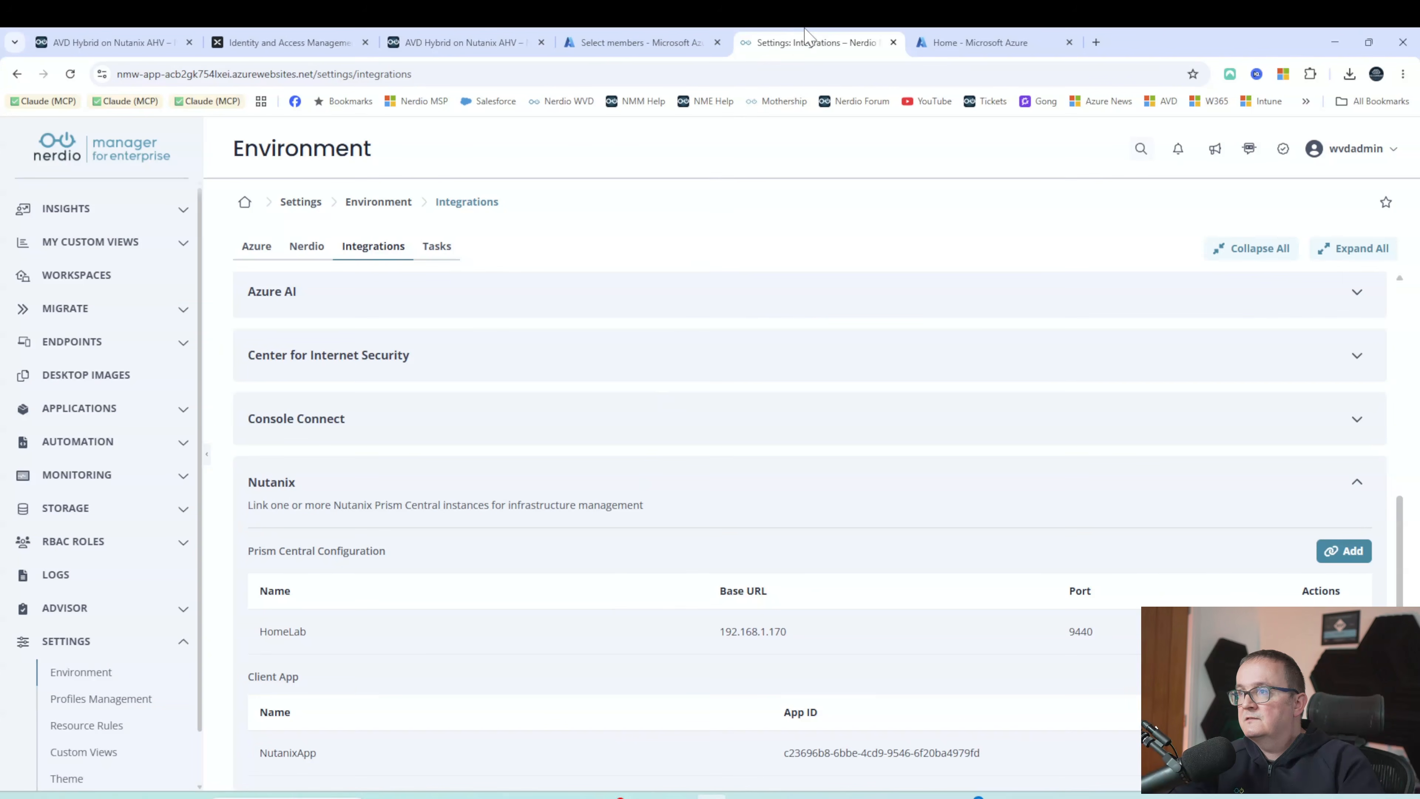
left_click_drag(283, 753, 332, 764)
left_click(638, 43)
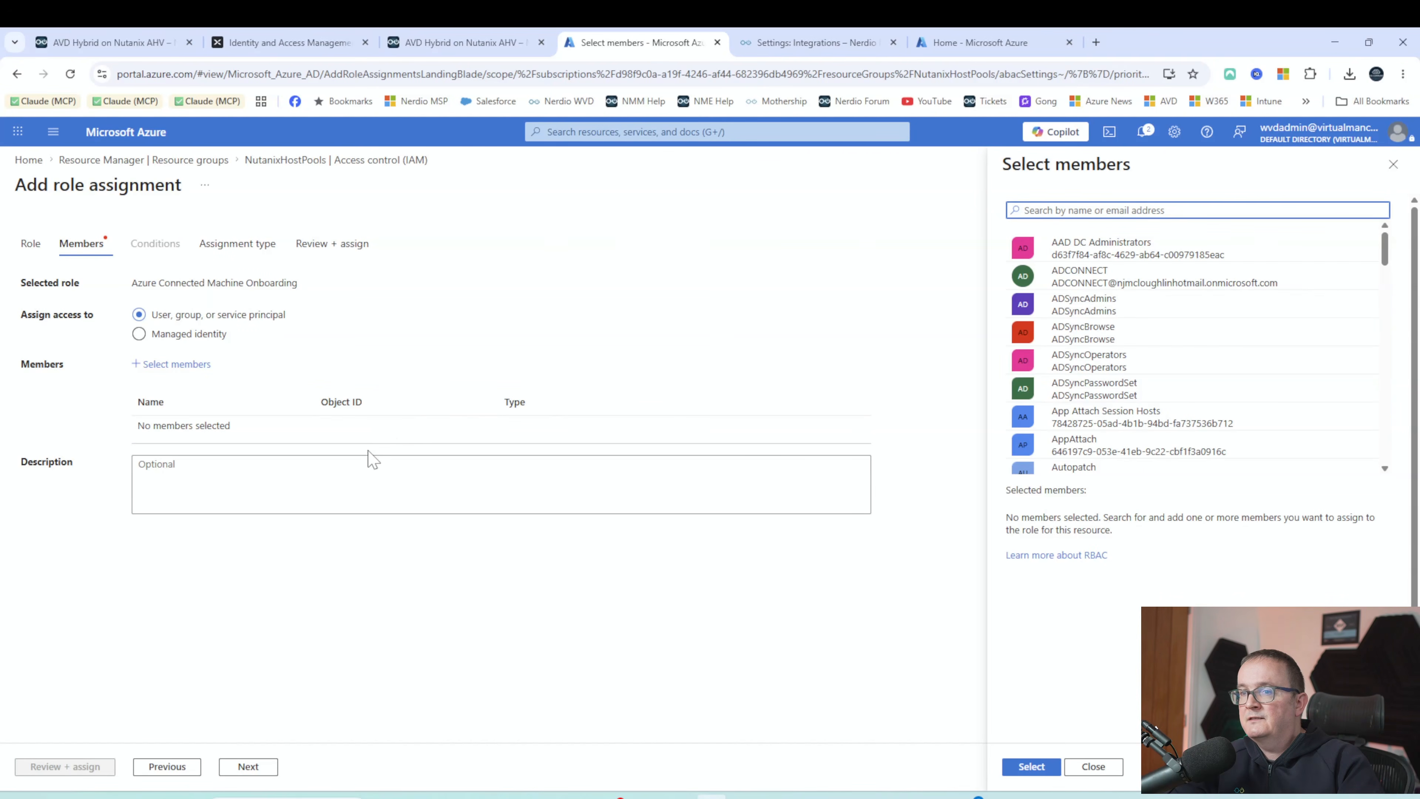
type("NUTANIX")
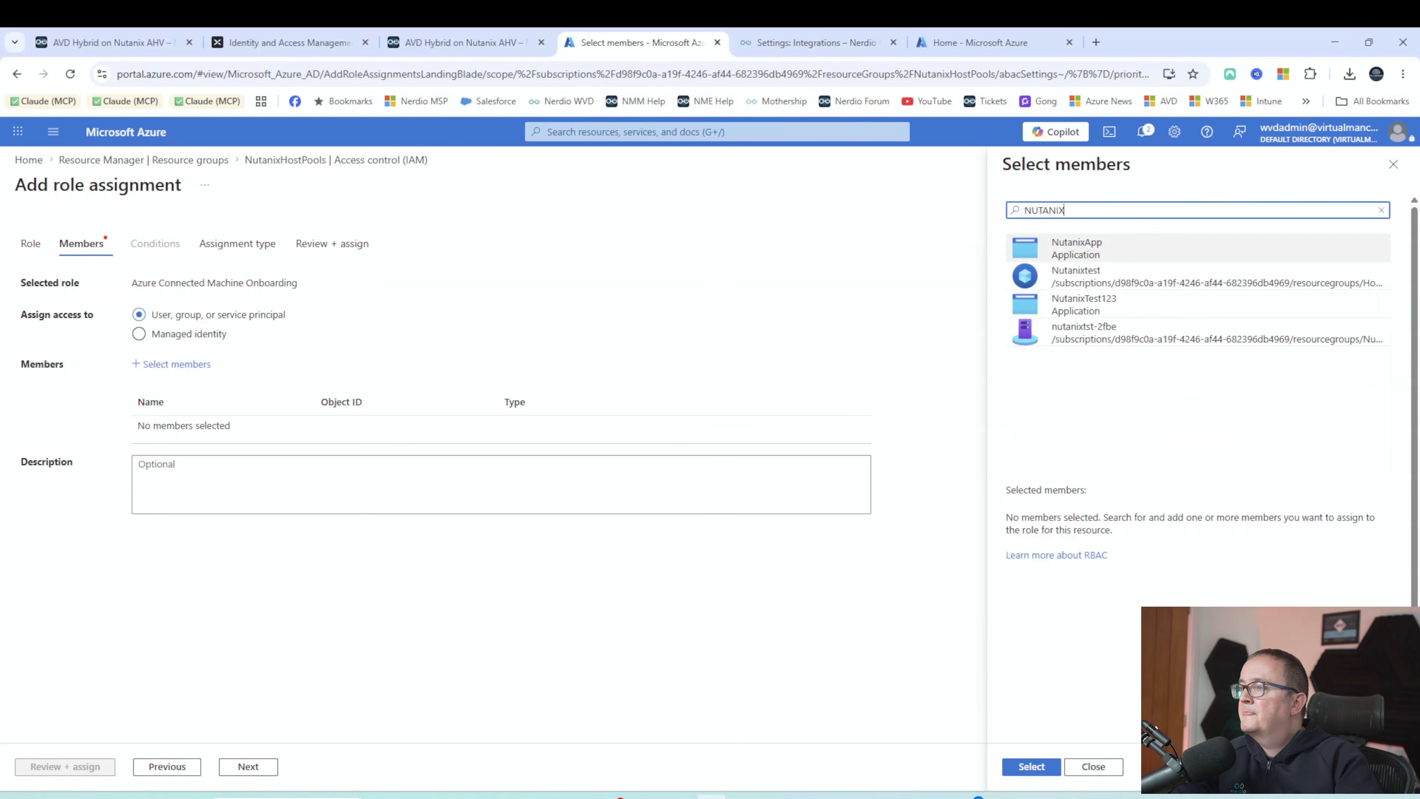
left_click(1076, 247)
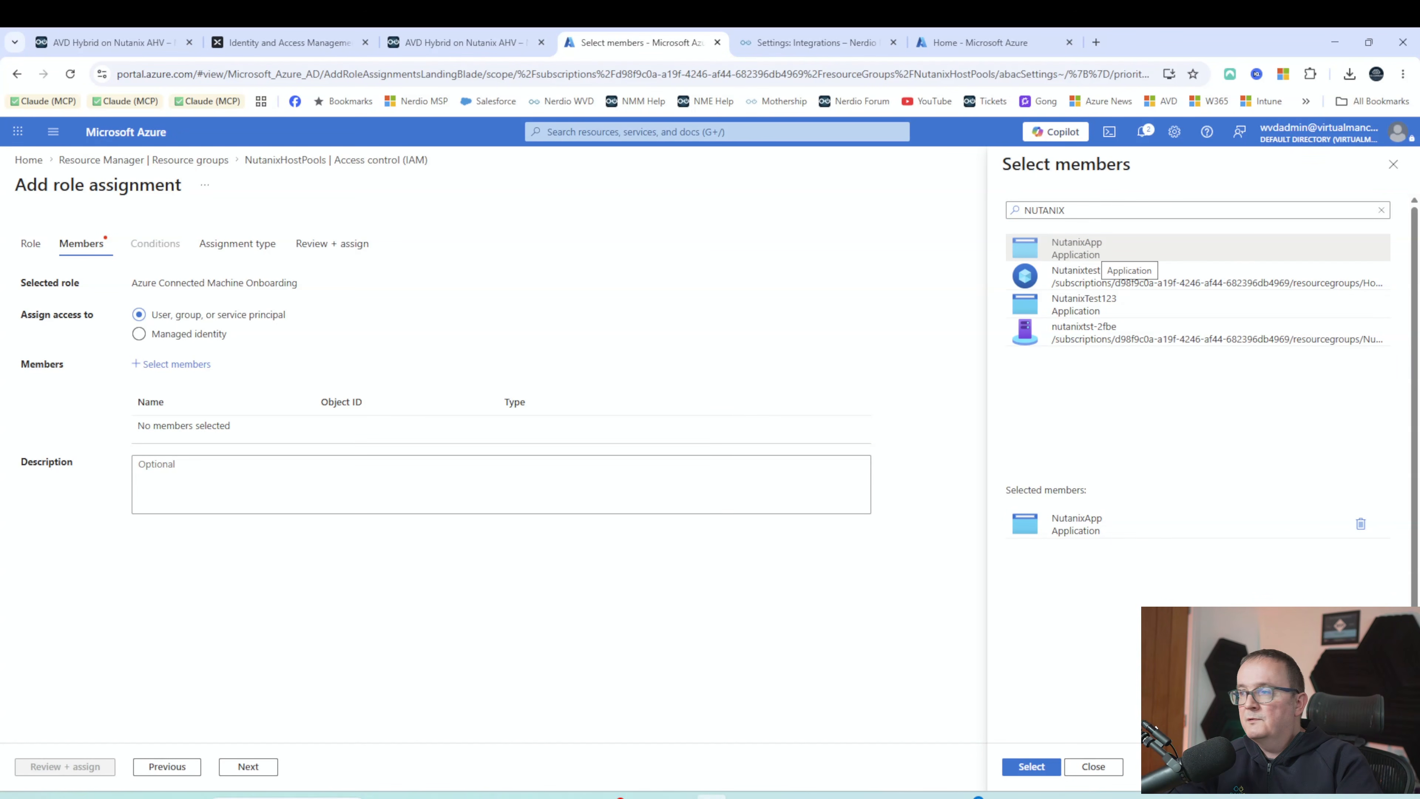
left_click(1084, 304)
left_click(1032, 767)
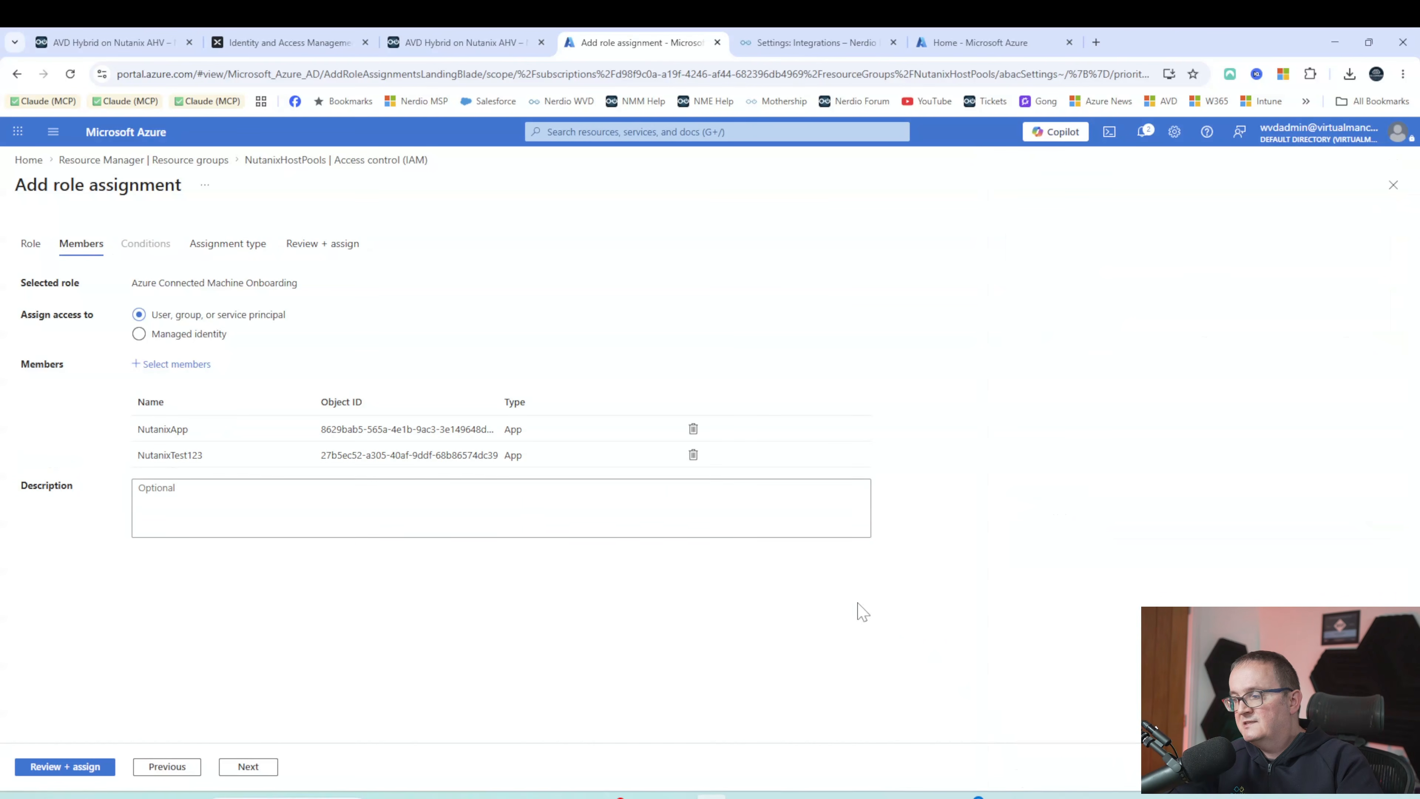
Keep the assignment active and permanent, and submit the Azure Connected Machine Onboarding role assignment
left_click(223, 764)
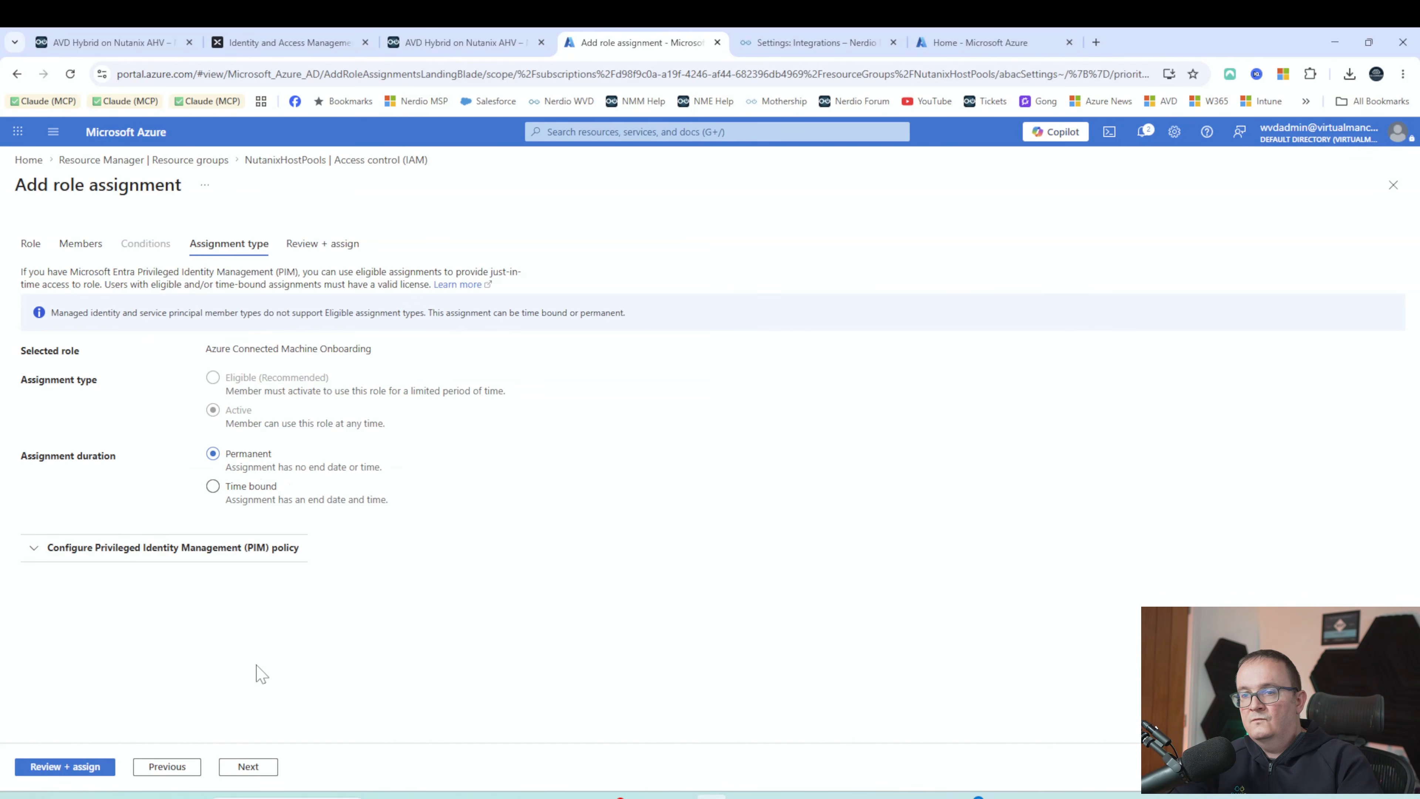
left_click(265, 770)
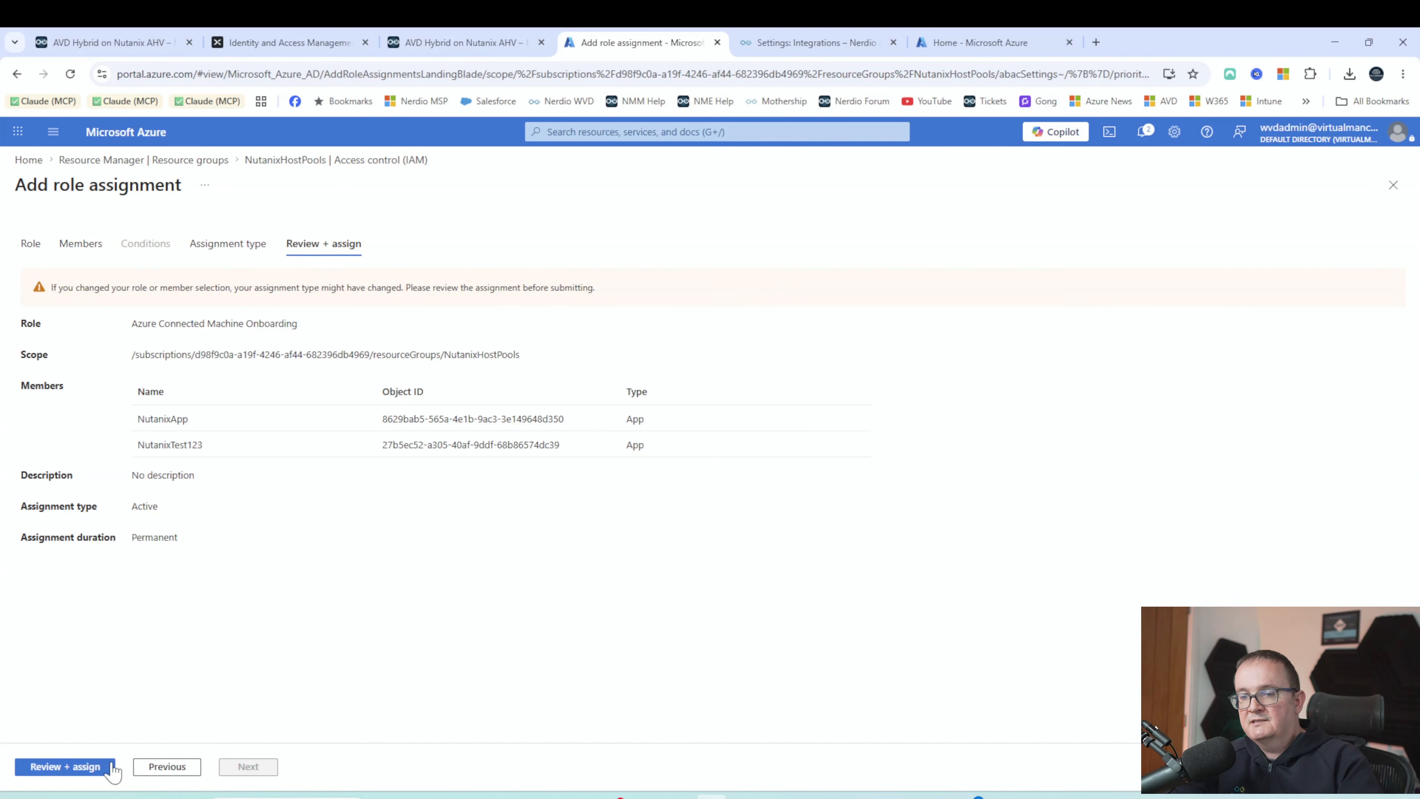
left_click(65, 767)
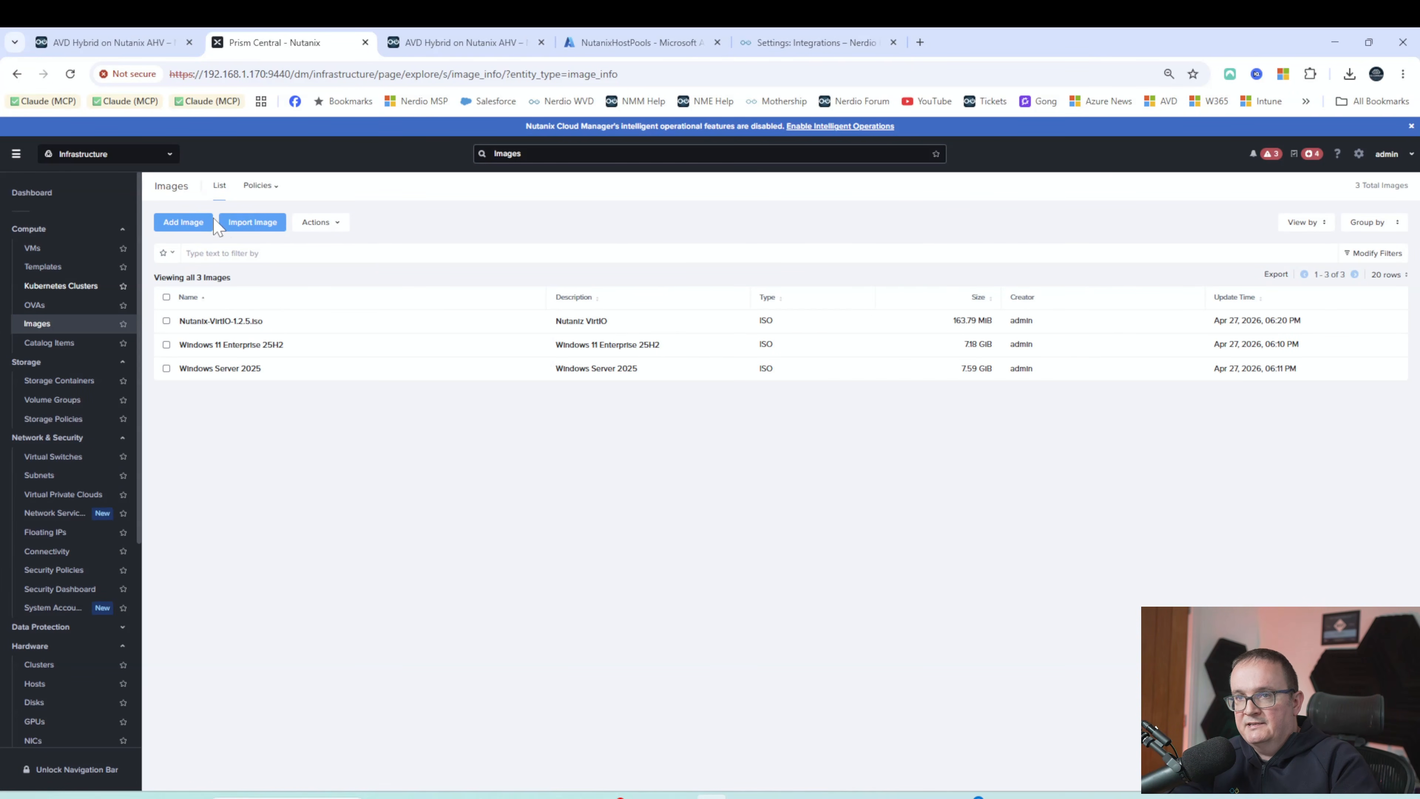
In Prism Central, start adding an image and browse the Windows ISO files in the D: drive's Software folder, then leave without uploading
left_click(184, 225)
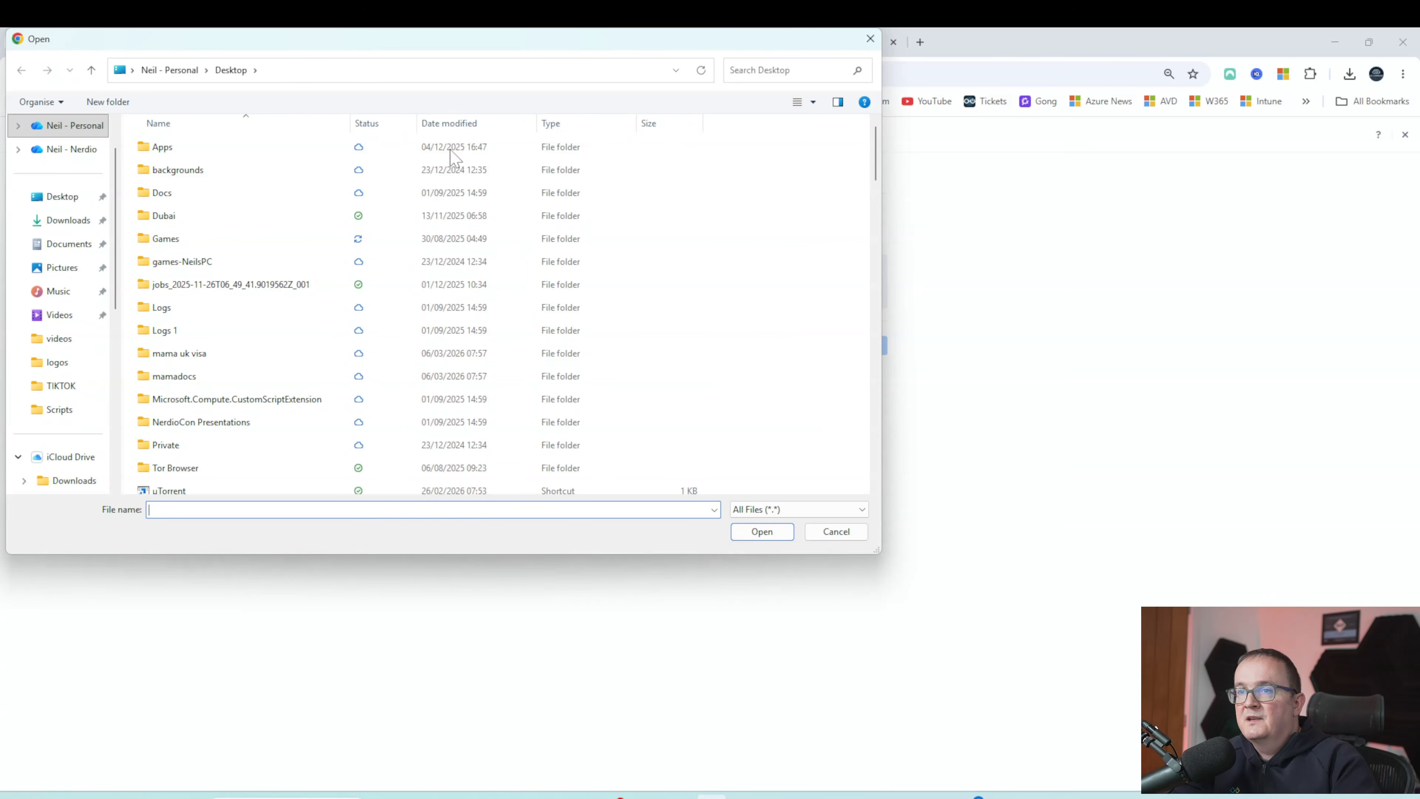
scroll(66, 368, "down", 3)
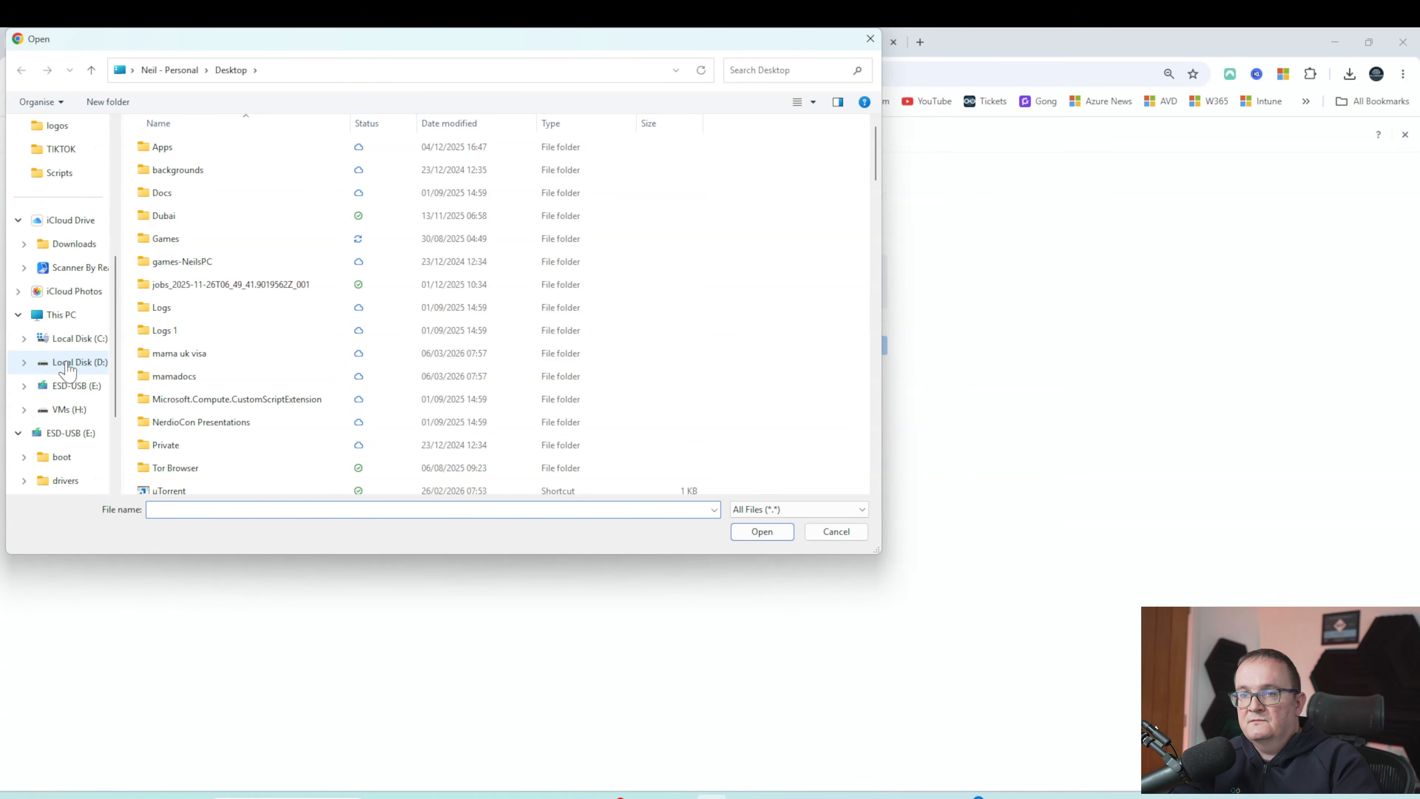
left_click(66, 363)
double_click(183, 271)
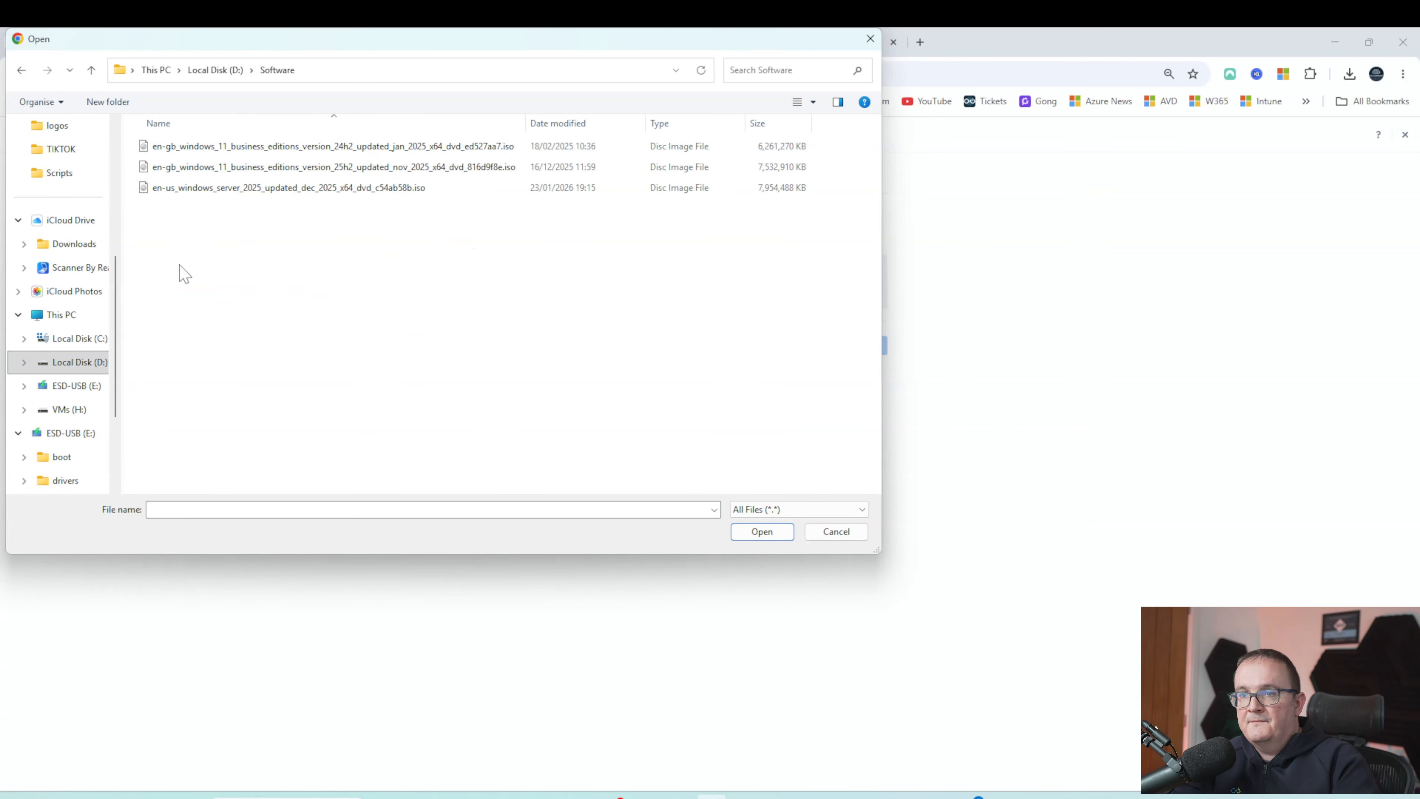
left_click(249, 146)
left_click(259, 188)
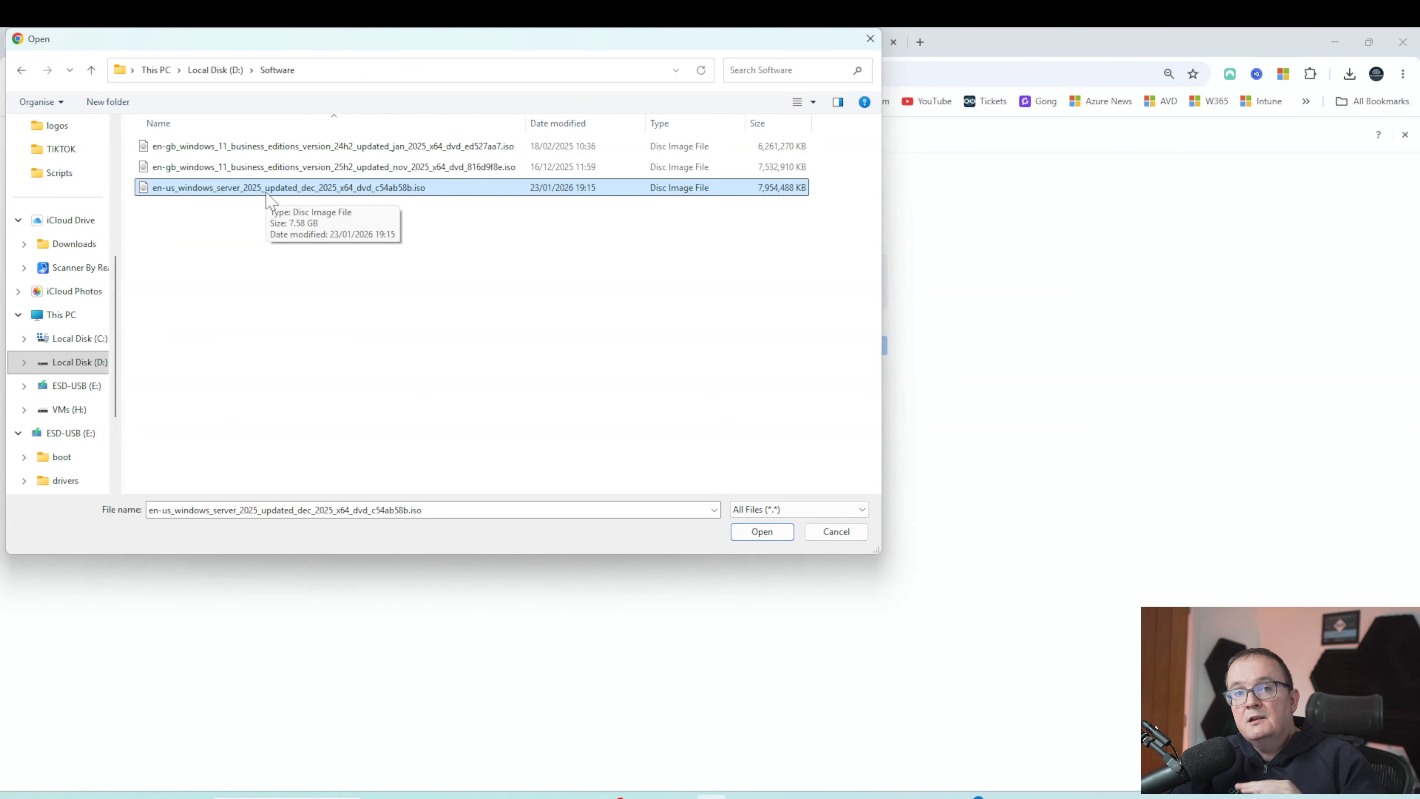
left_click(271, 146)
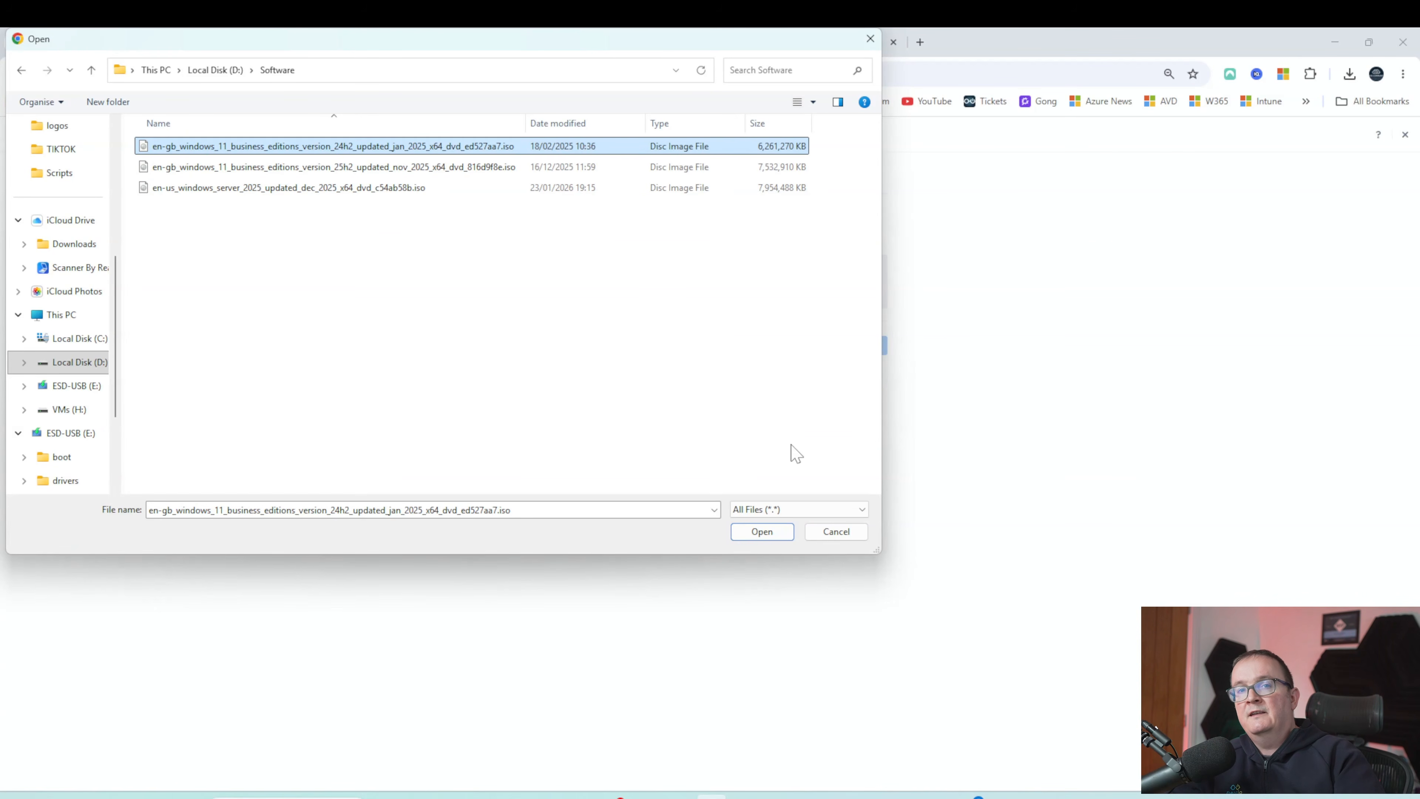
left_click(836, 533)
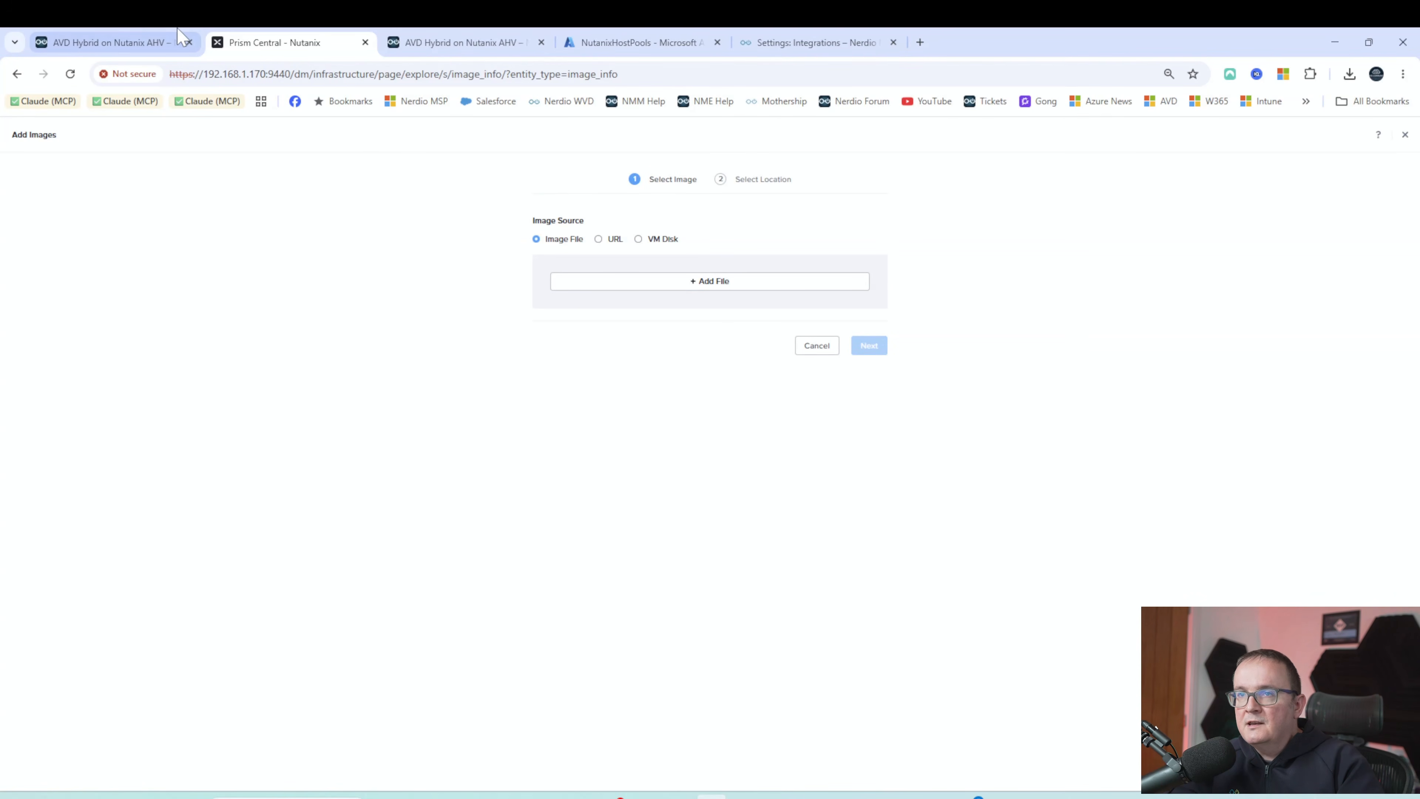
left_click(114, 42)
left_click(320, 41)
left_click(17, 74)
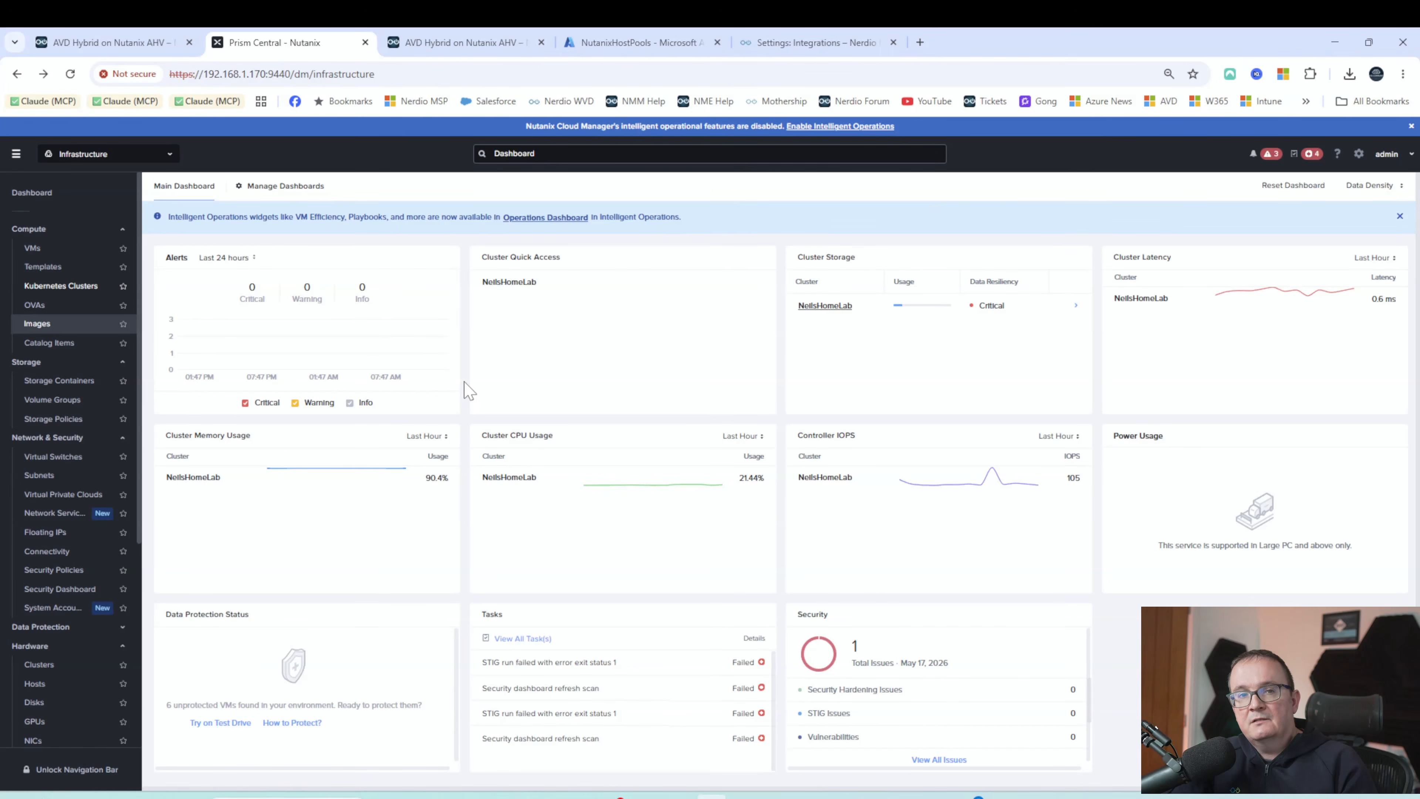
Start creating a VM in Prism Central named MasterImageTest with the description Image
left_click(63, 252)
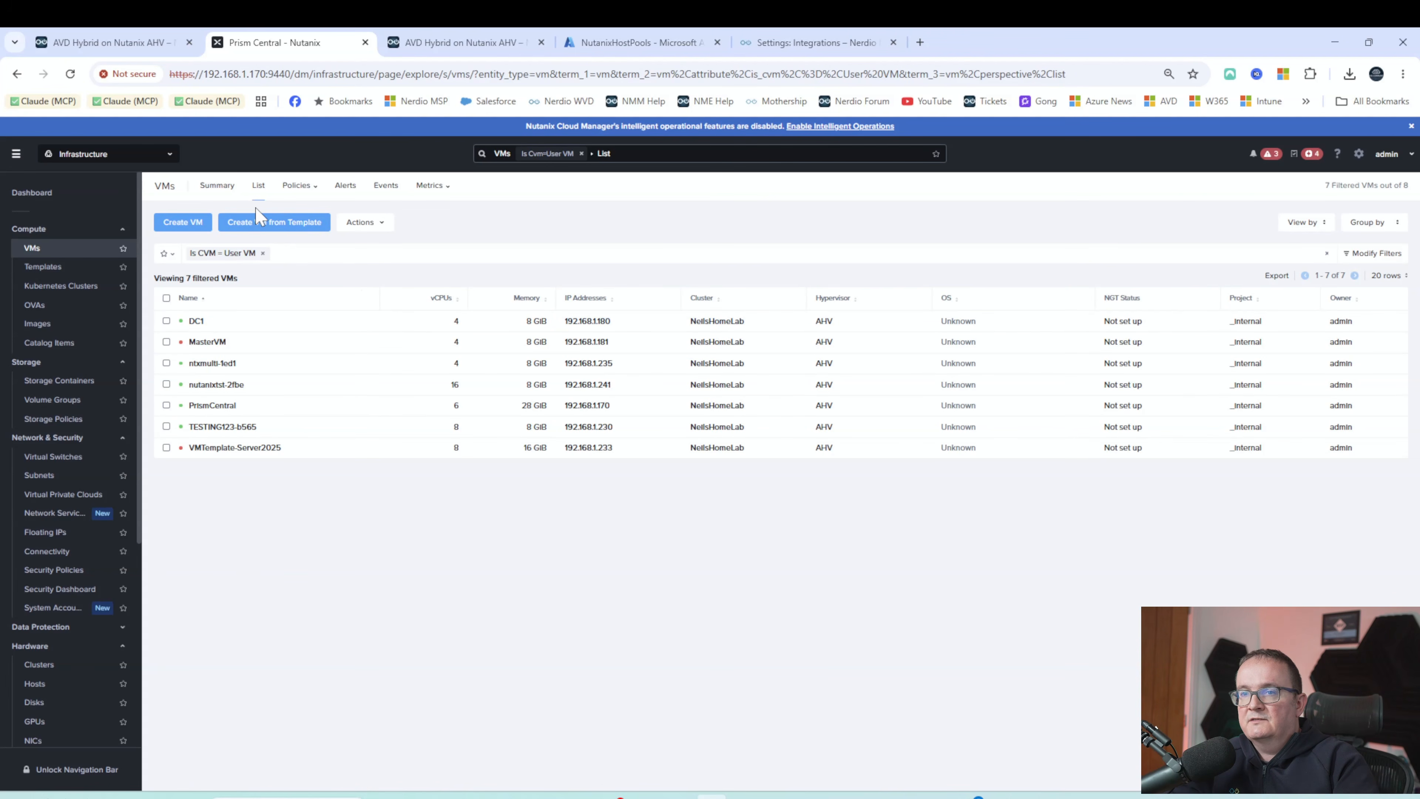
left_click(185, 223)
left_click(629, 233)
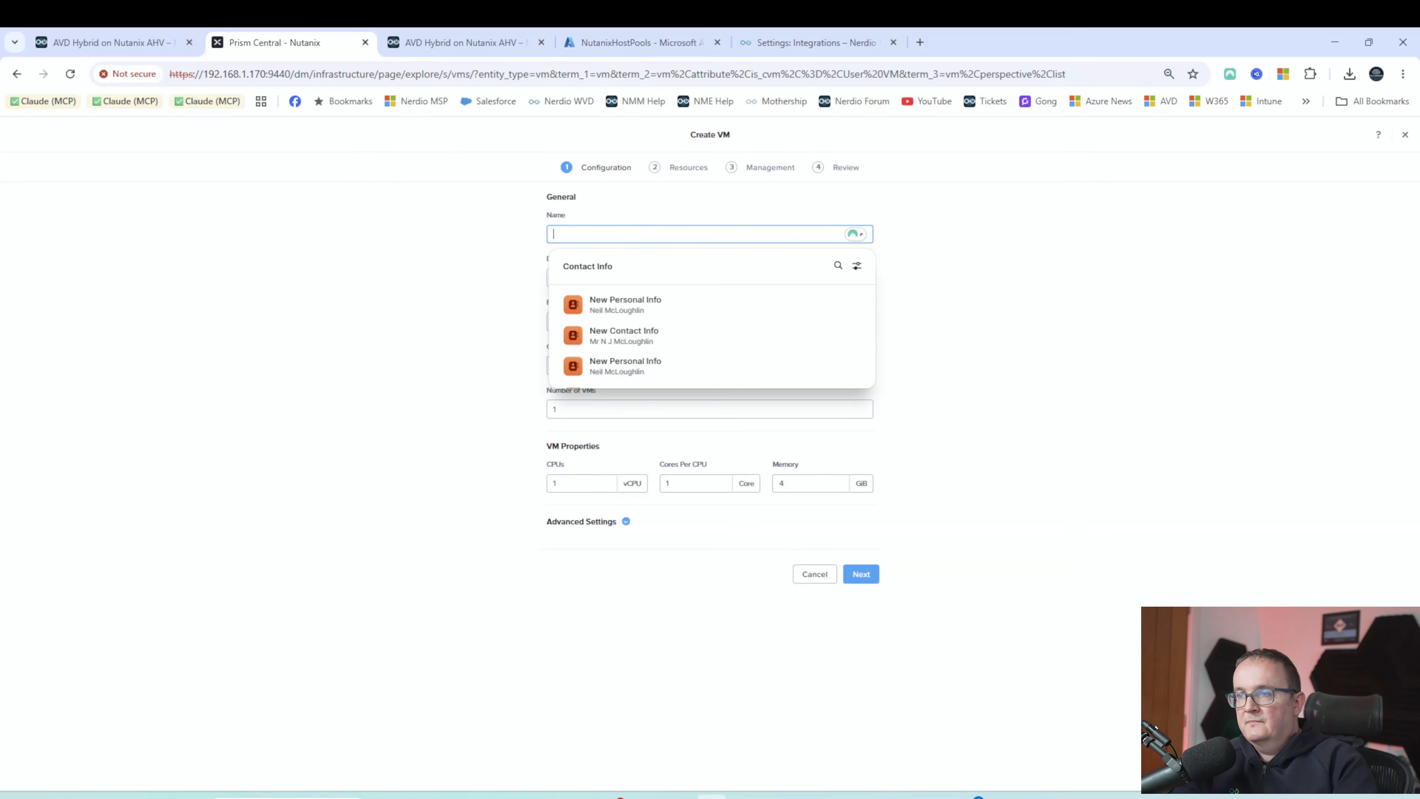
type("MasterImageTe")
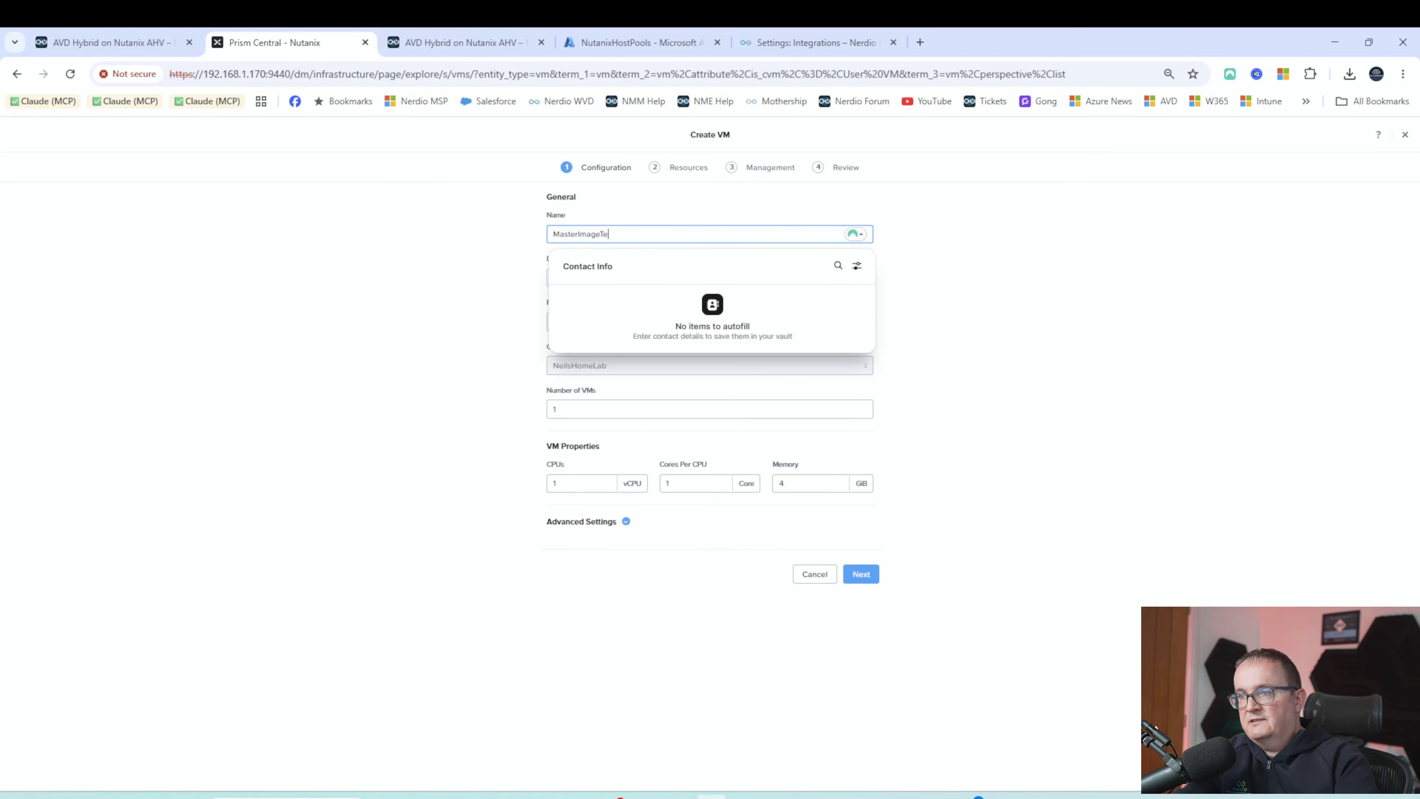
type("st")
left_click(643, 277)
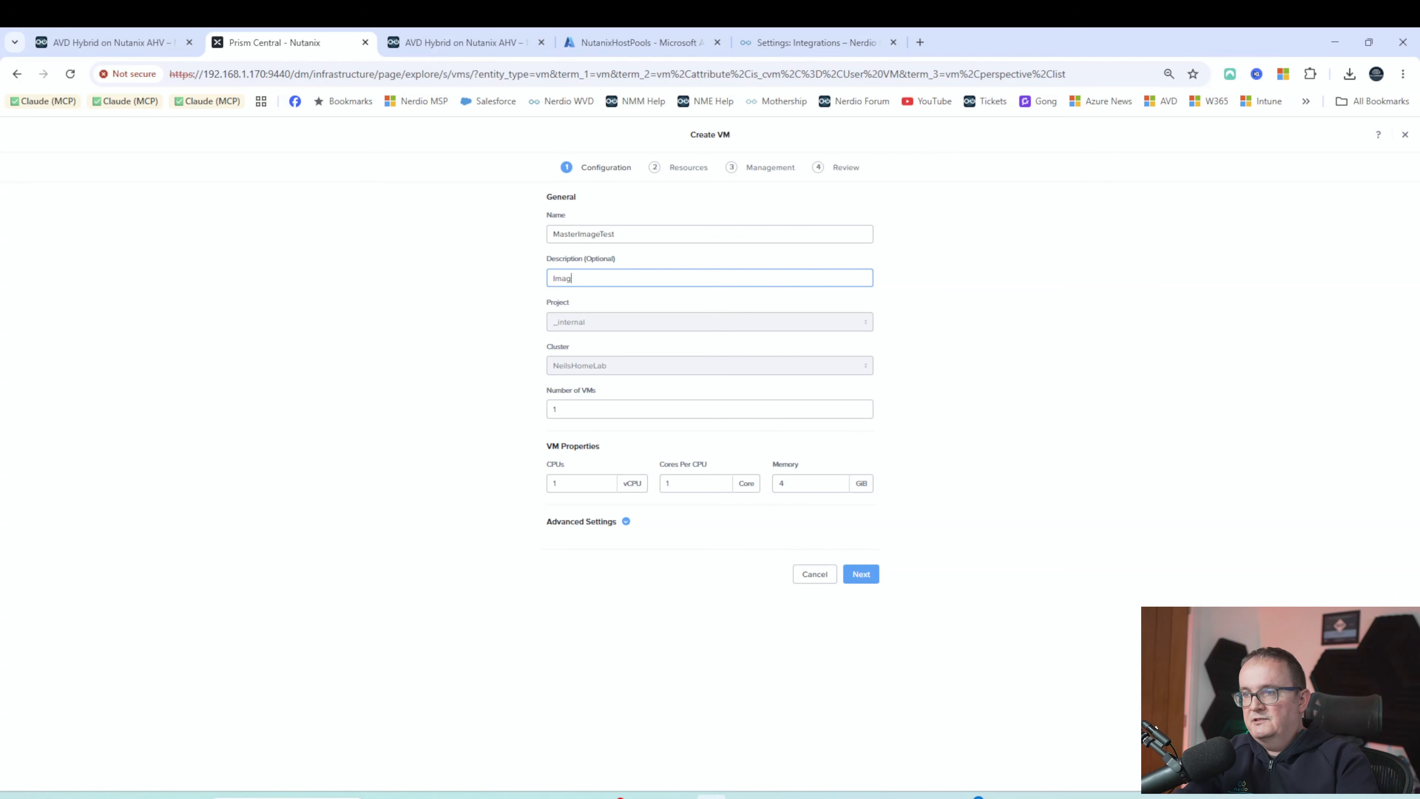
key("Tab")
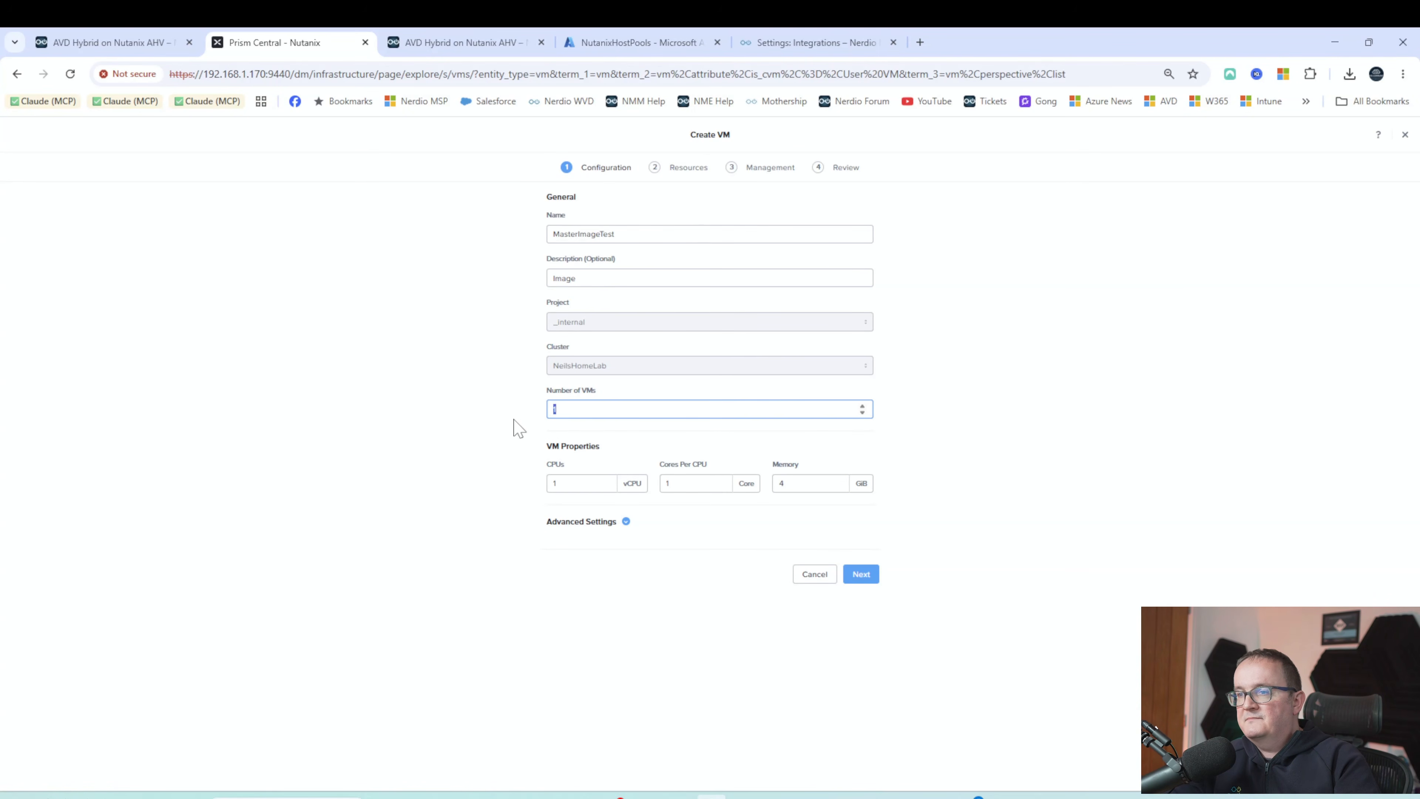
Give the single VM 4 vCPUs and 8 GB of memory, check the advanced settings, and proceed to its resources
key("Tab")
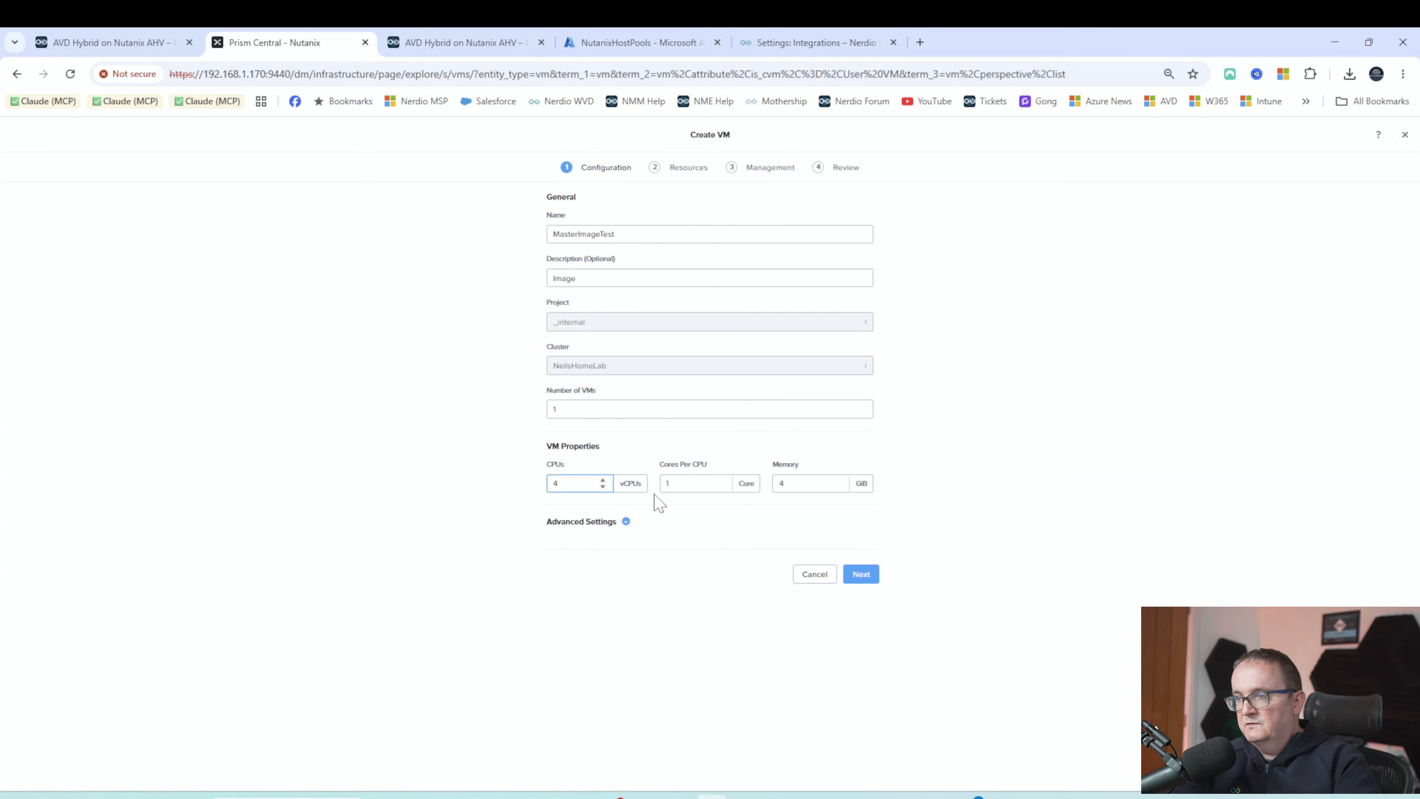
key("Tab")
key("Tab")
type("8")
left_click(1023, 479)
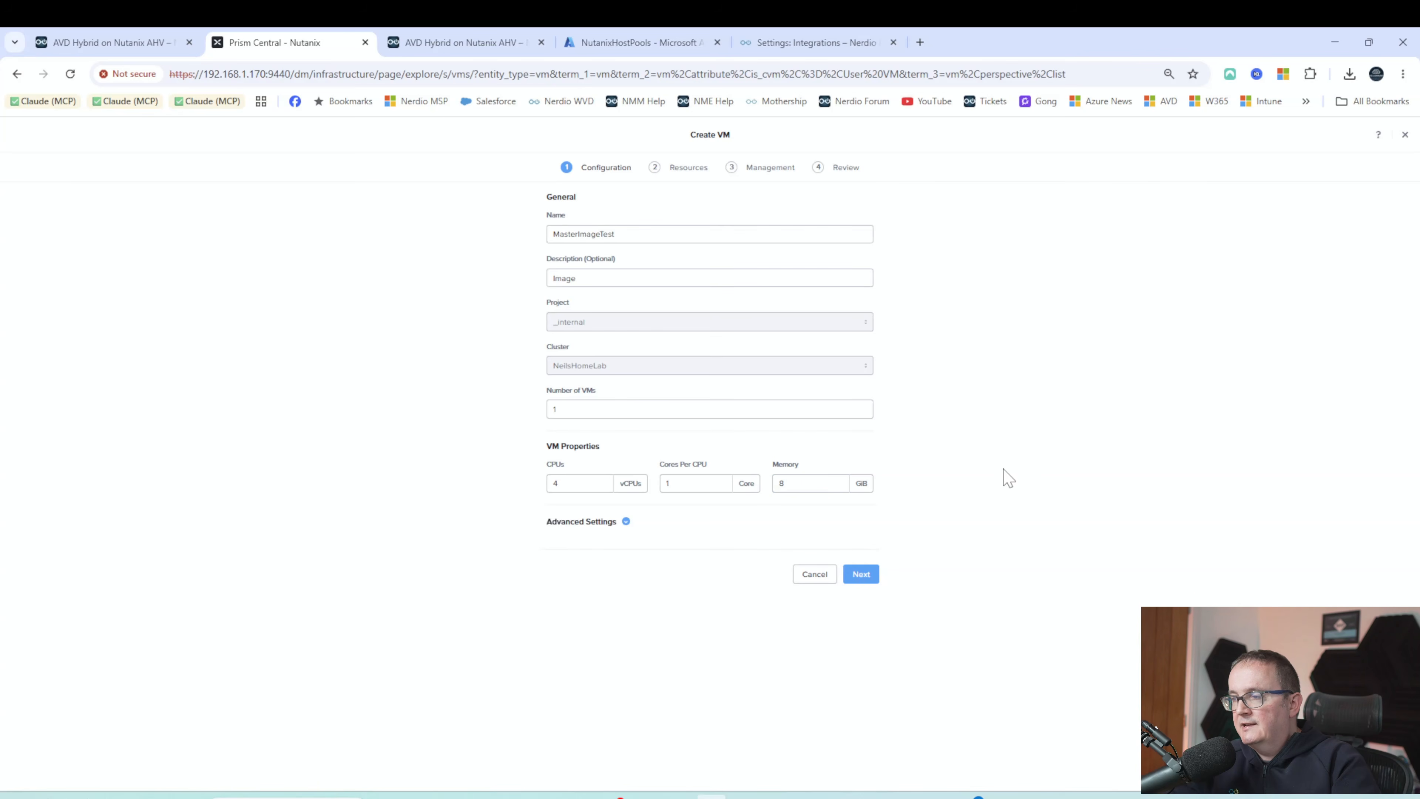
left_click(626, 521)
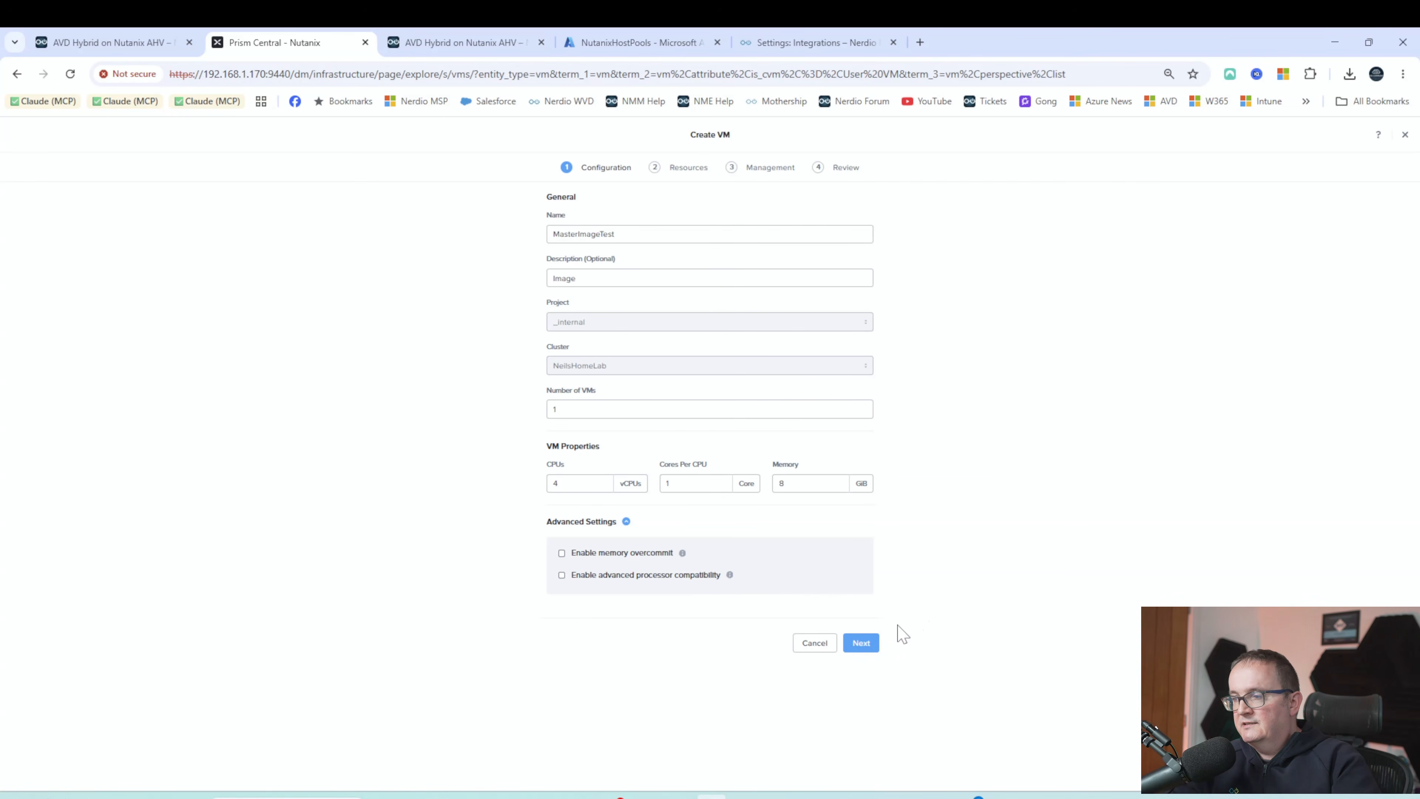
left_click(861, 643)
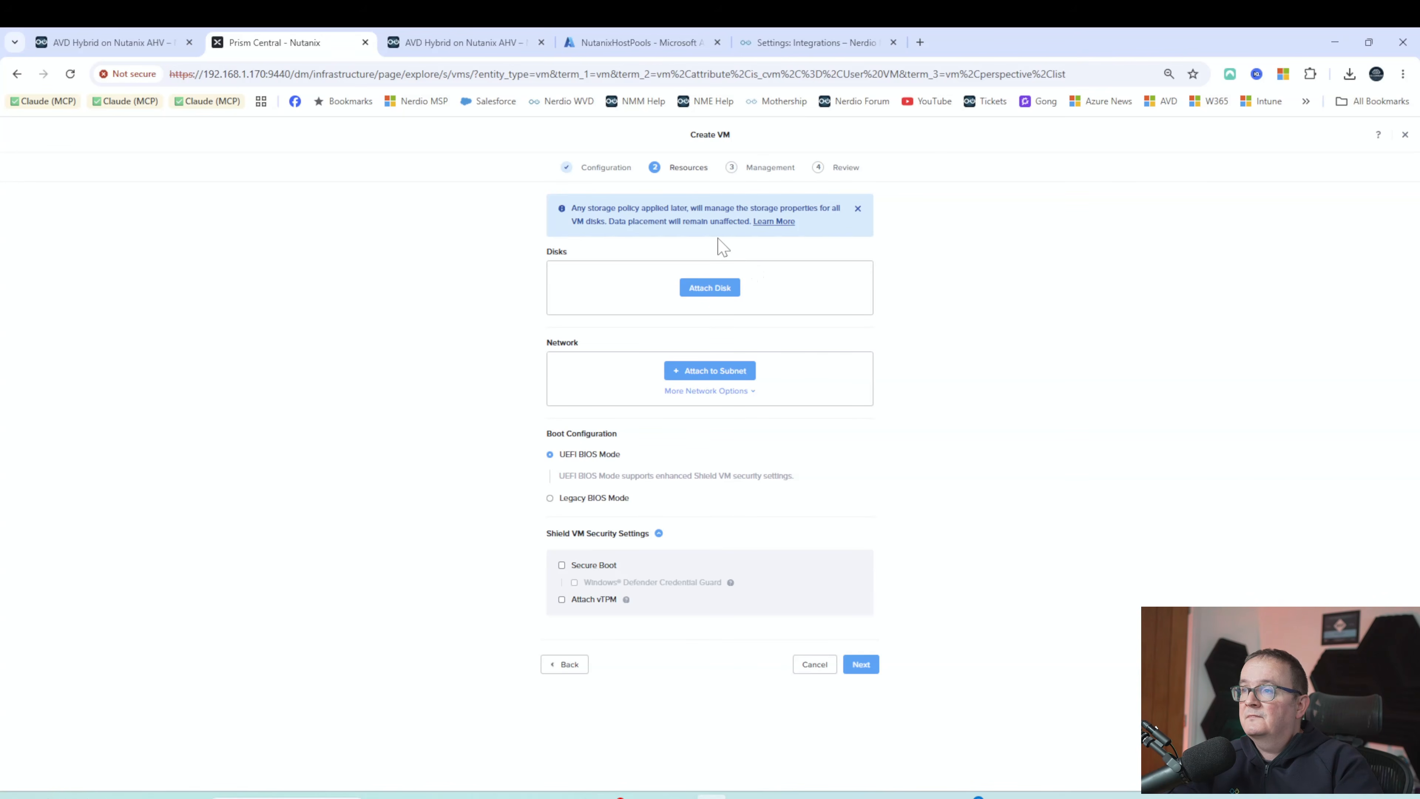
Attach a 128 GiB disk to the VM, allocated on the default storage container with the SATA bus type
left_click(699, 290)
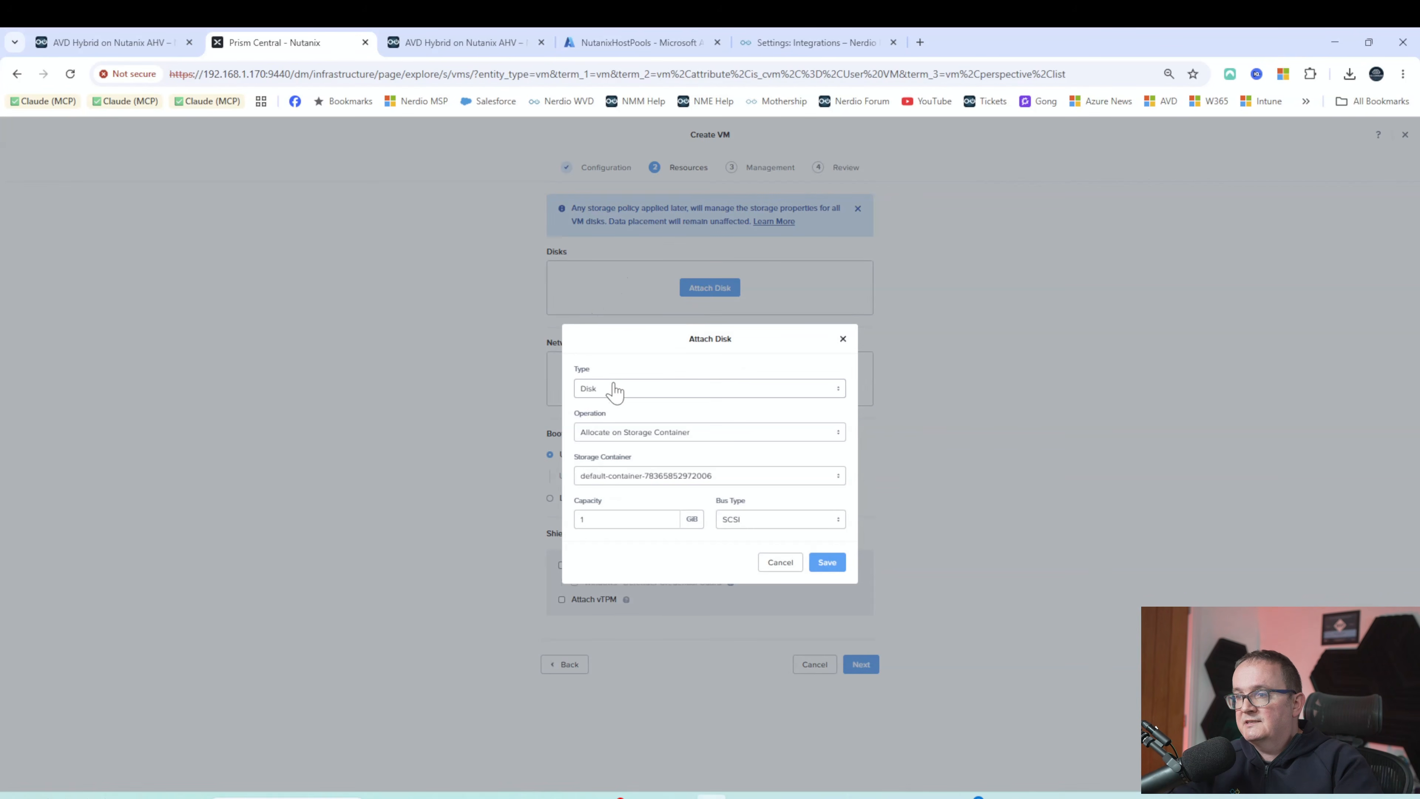
left_click(611, 392)
left_click(609, 409)
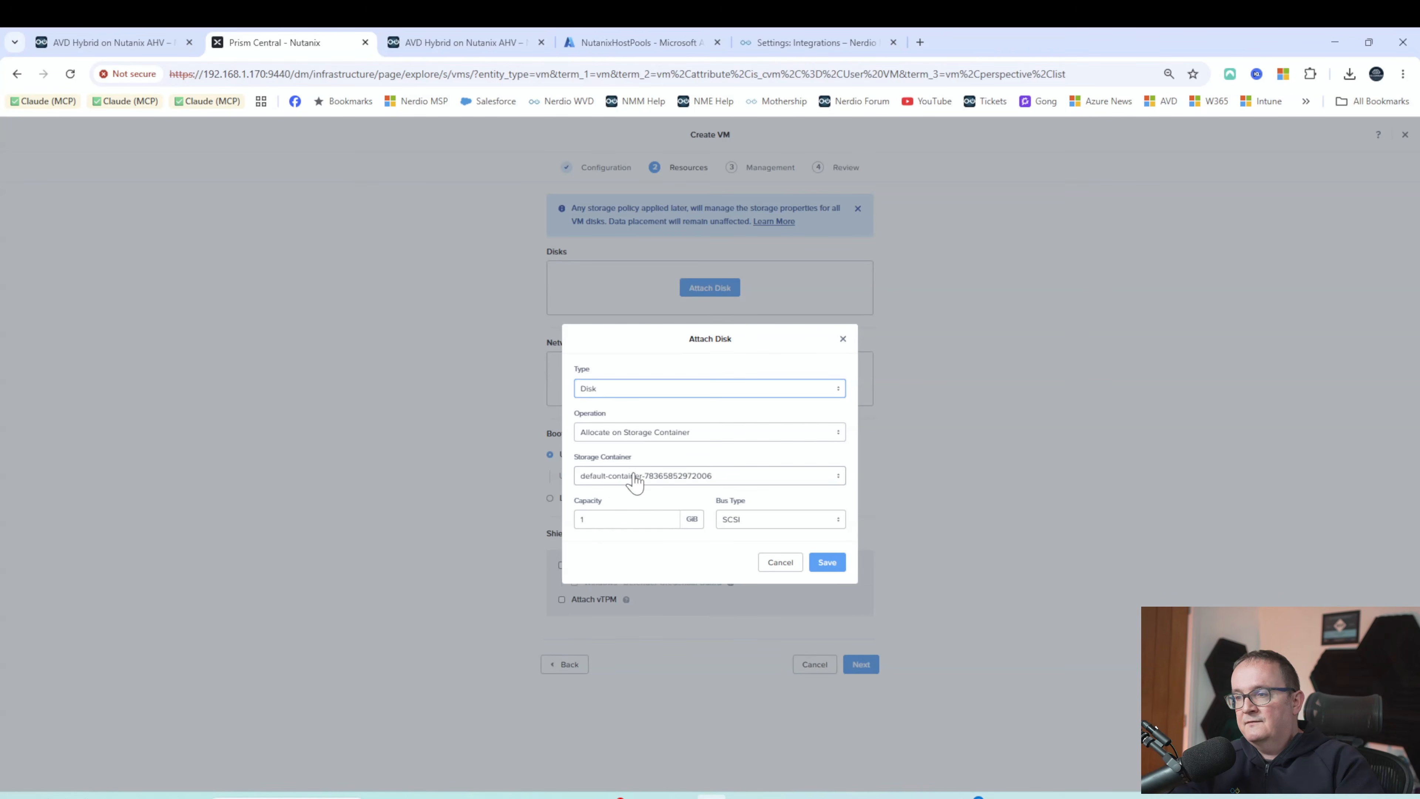
left_click_drag(599, 520, 515, 521)
type("128")
left_click(789, 526)
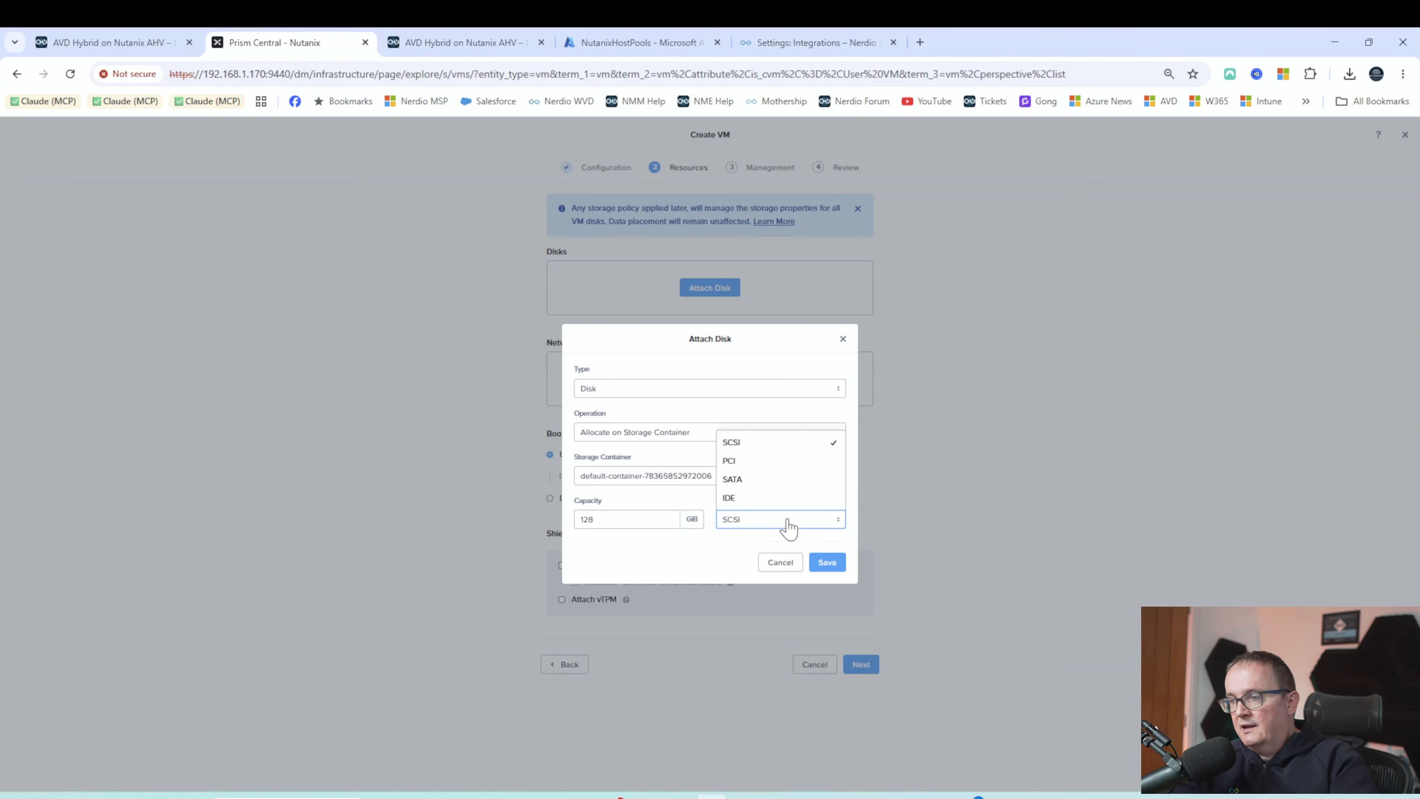
left_click(759, 480)
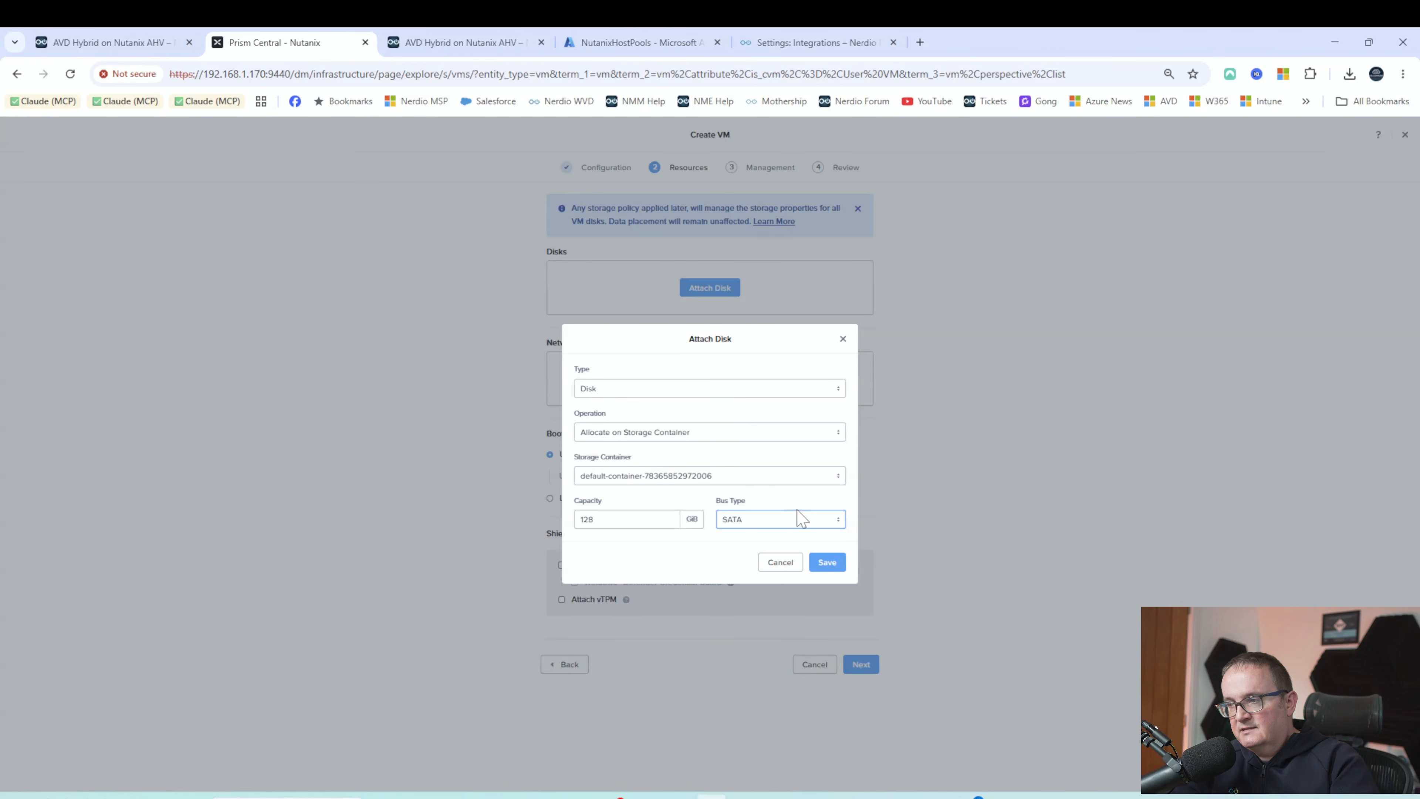
left_click(827, 562)
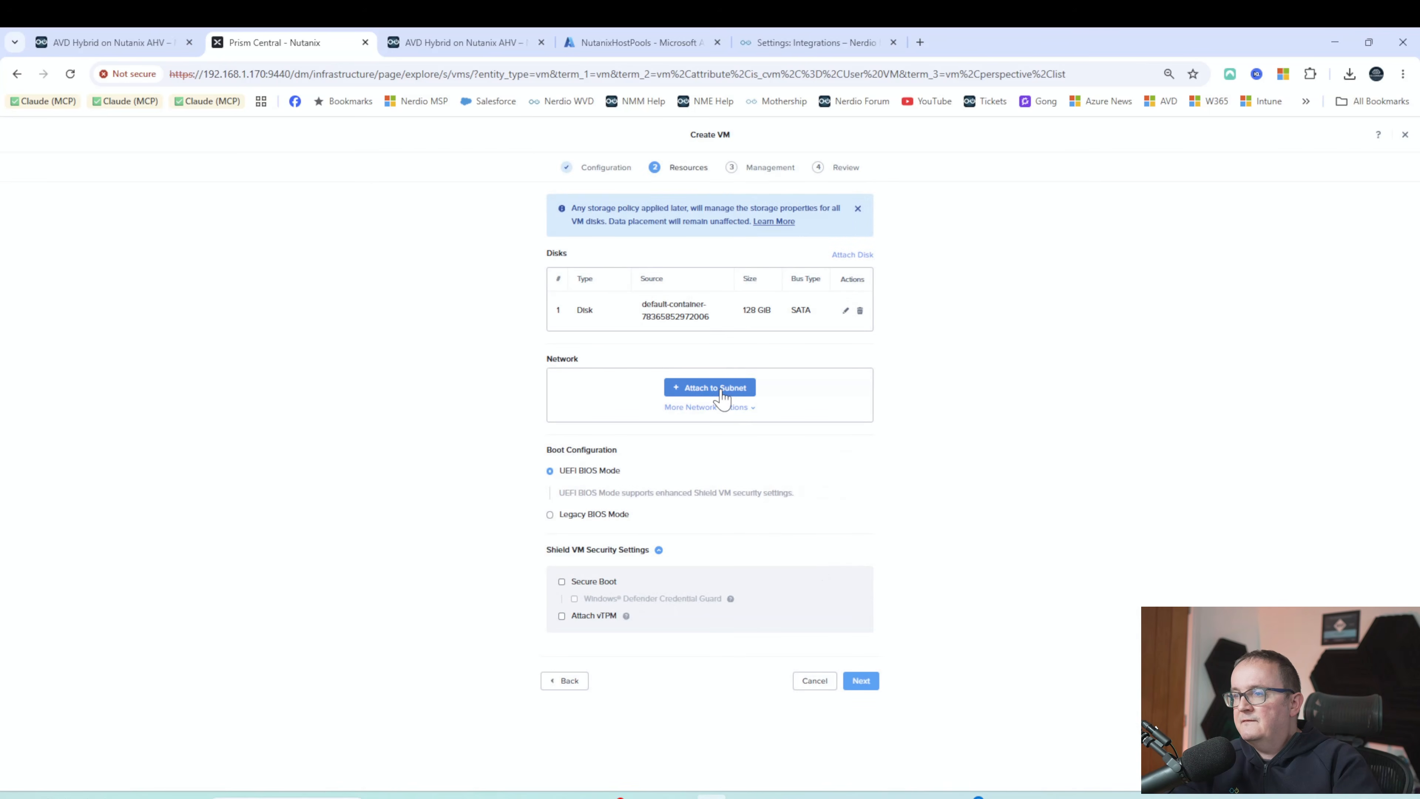
Attach an empty CD-ROM drive to the VM with the SATA bus type
left_click(852, 255)
left_click(612, 387)
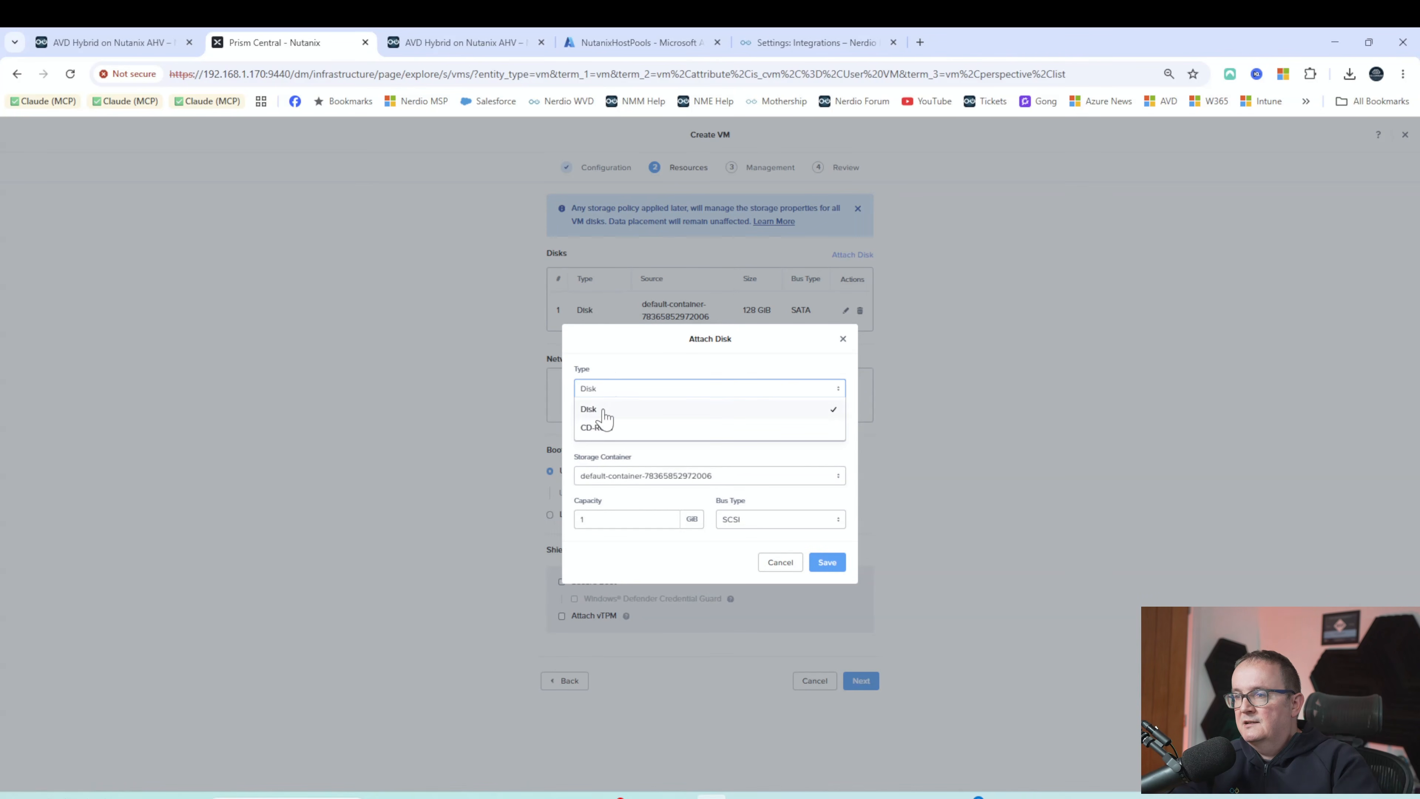
left_click(602, 427)
left_click(644, 454)
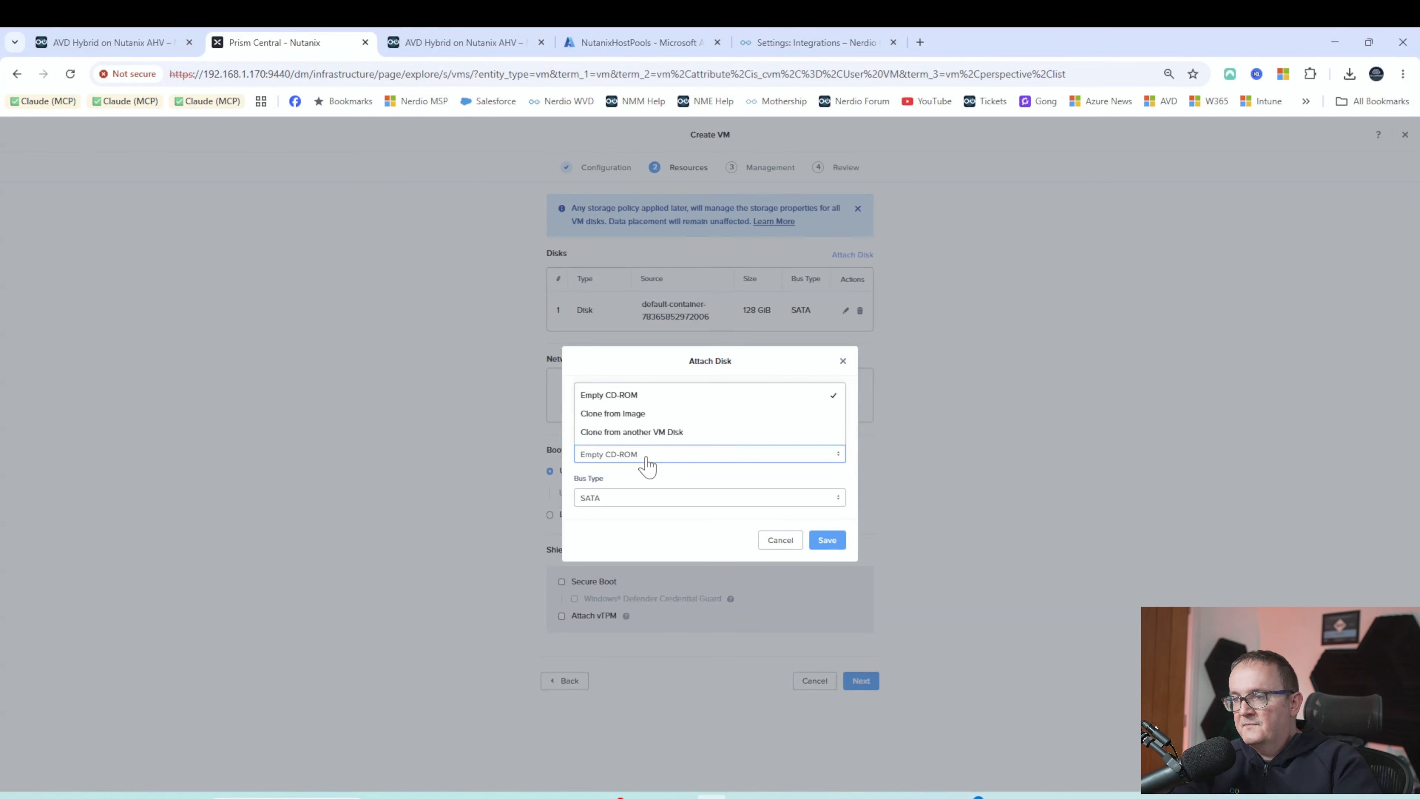
left_click(627, 397)
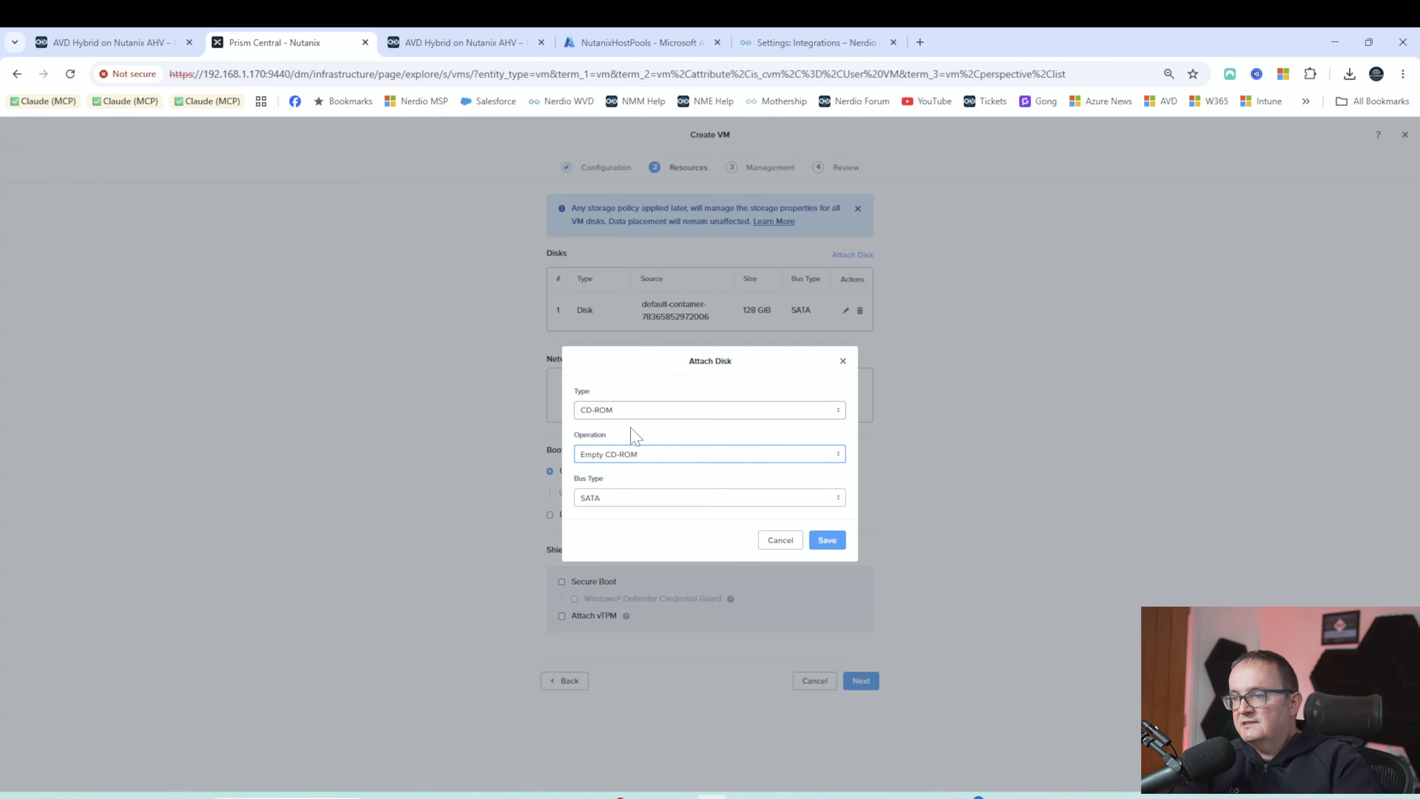
left_click(595, 498)
left_click(597, 499)
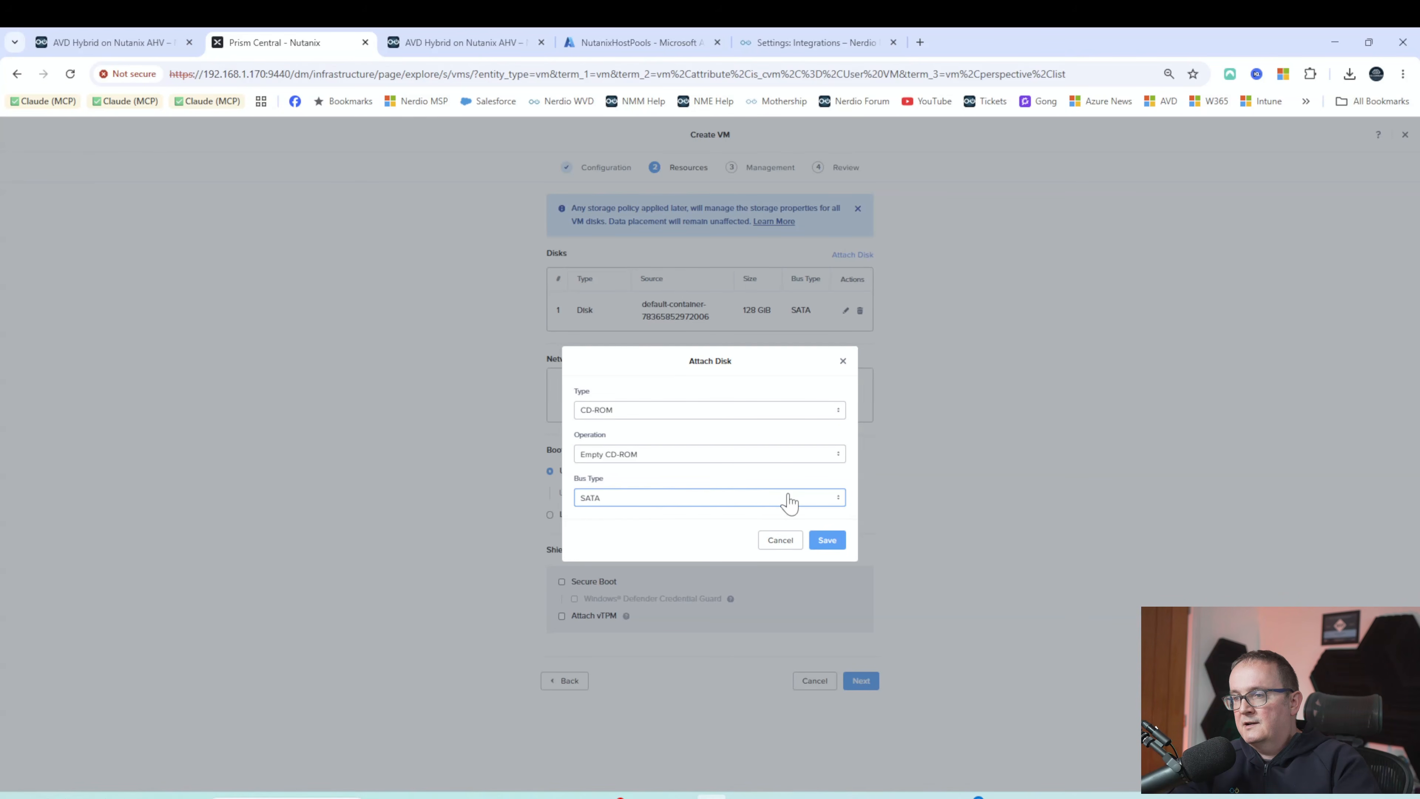
left_click(826, 540)
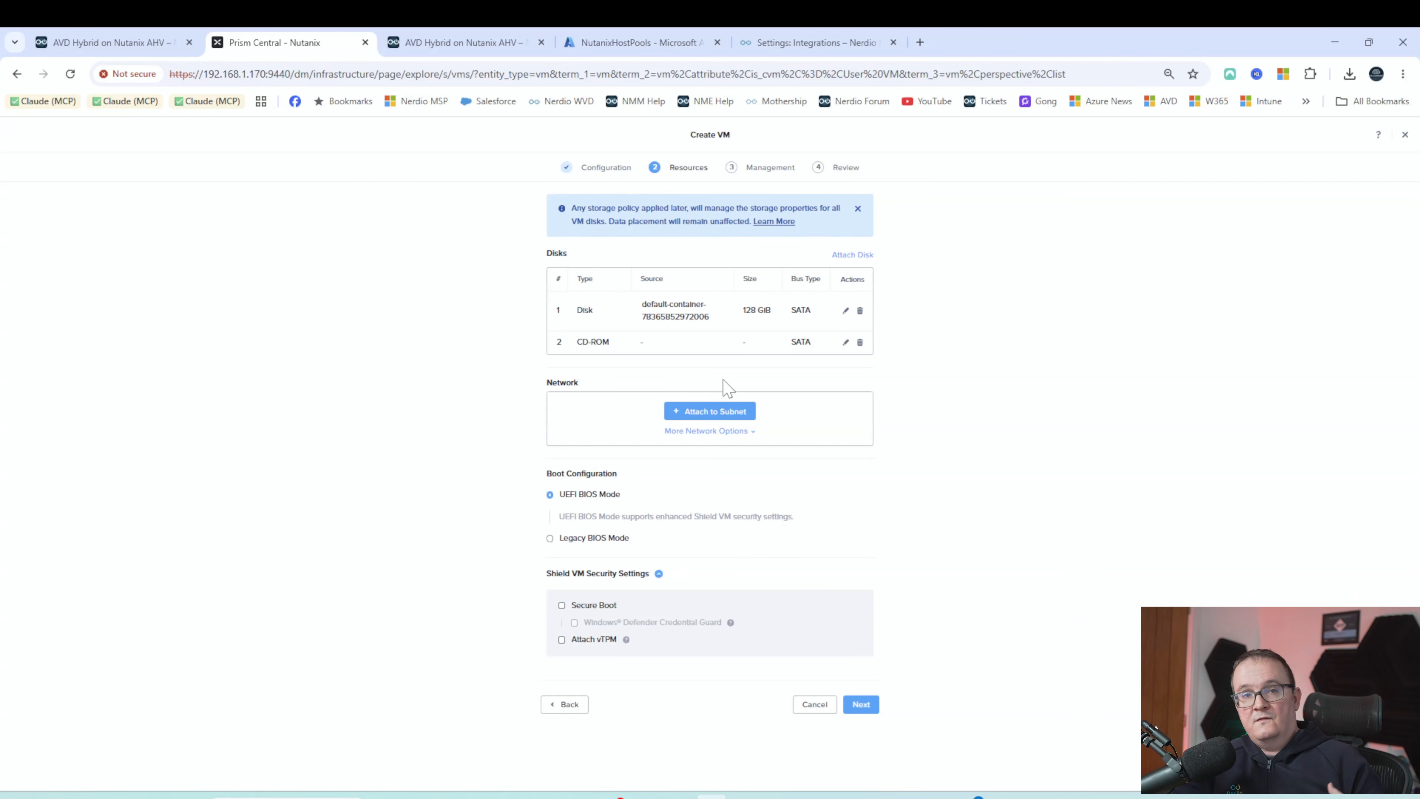
Attach the VM to the LAN1 subnet in the Connected state, with its private IP assigned by DHCP
left_click(708, 413)
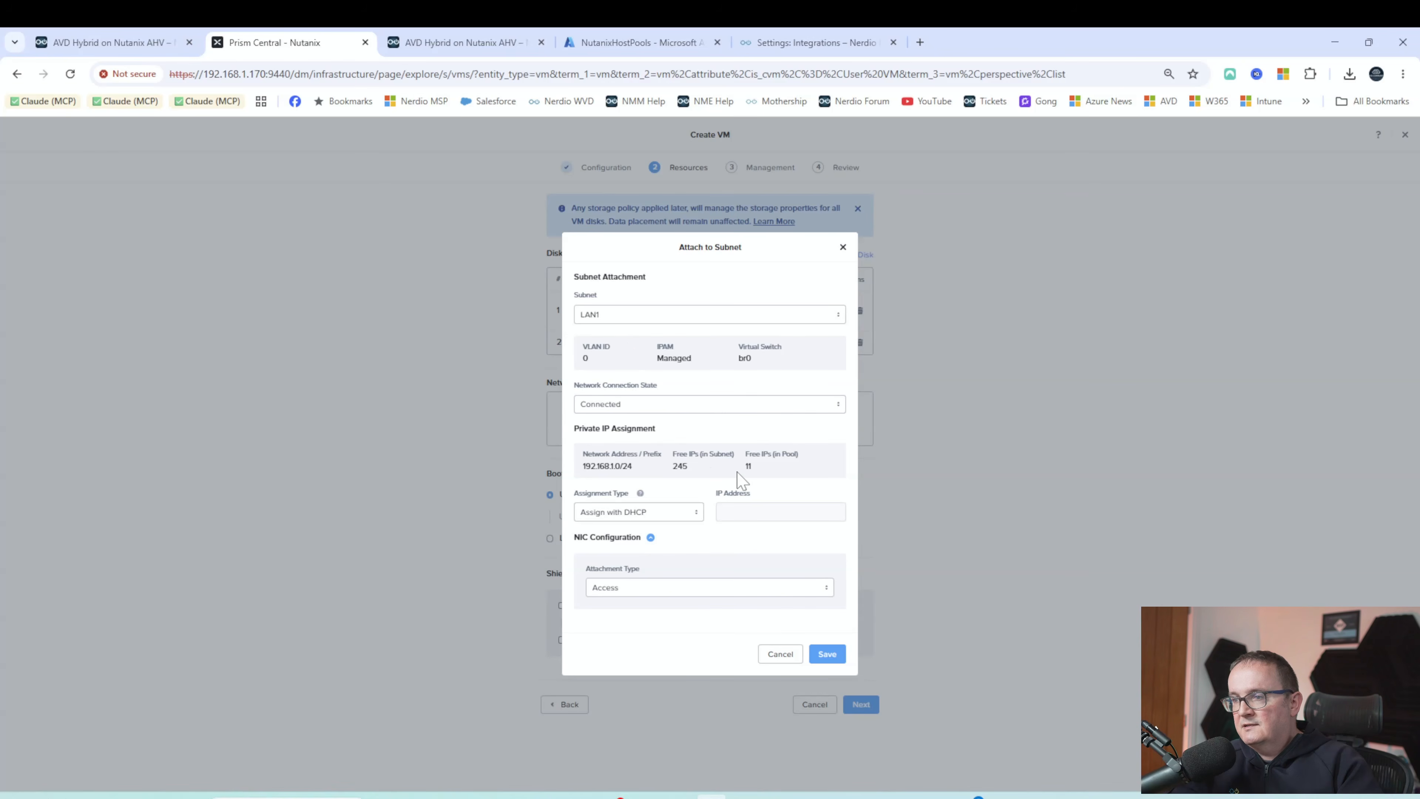
left_click(593, 320)
left_click(595, 335)
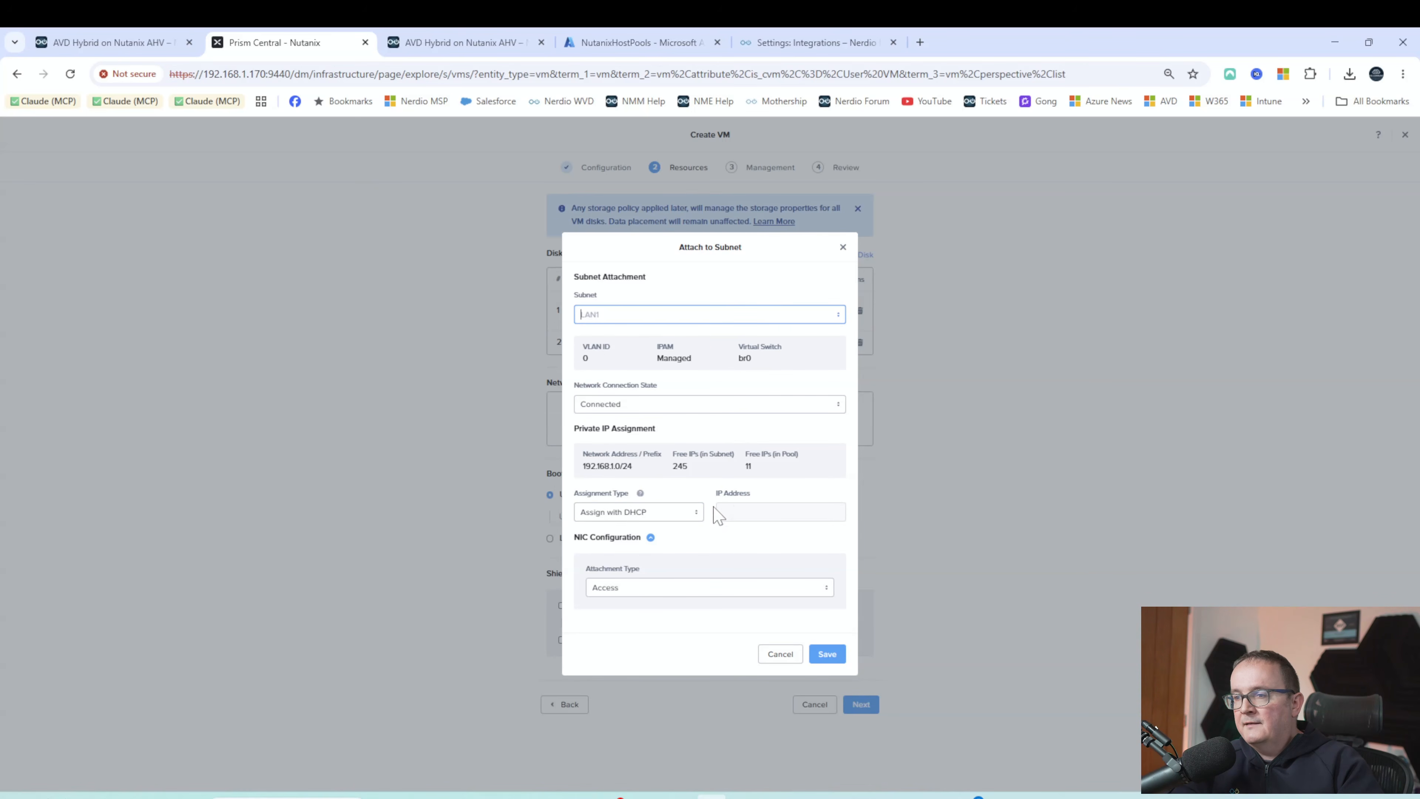
left_click(636, 516)
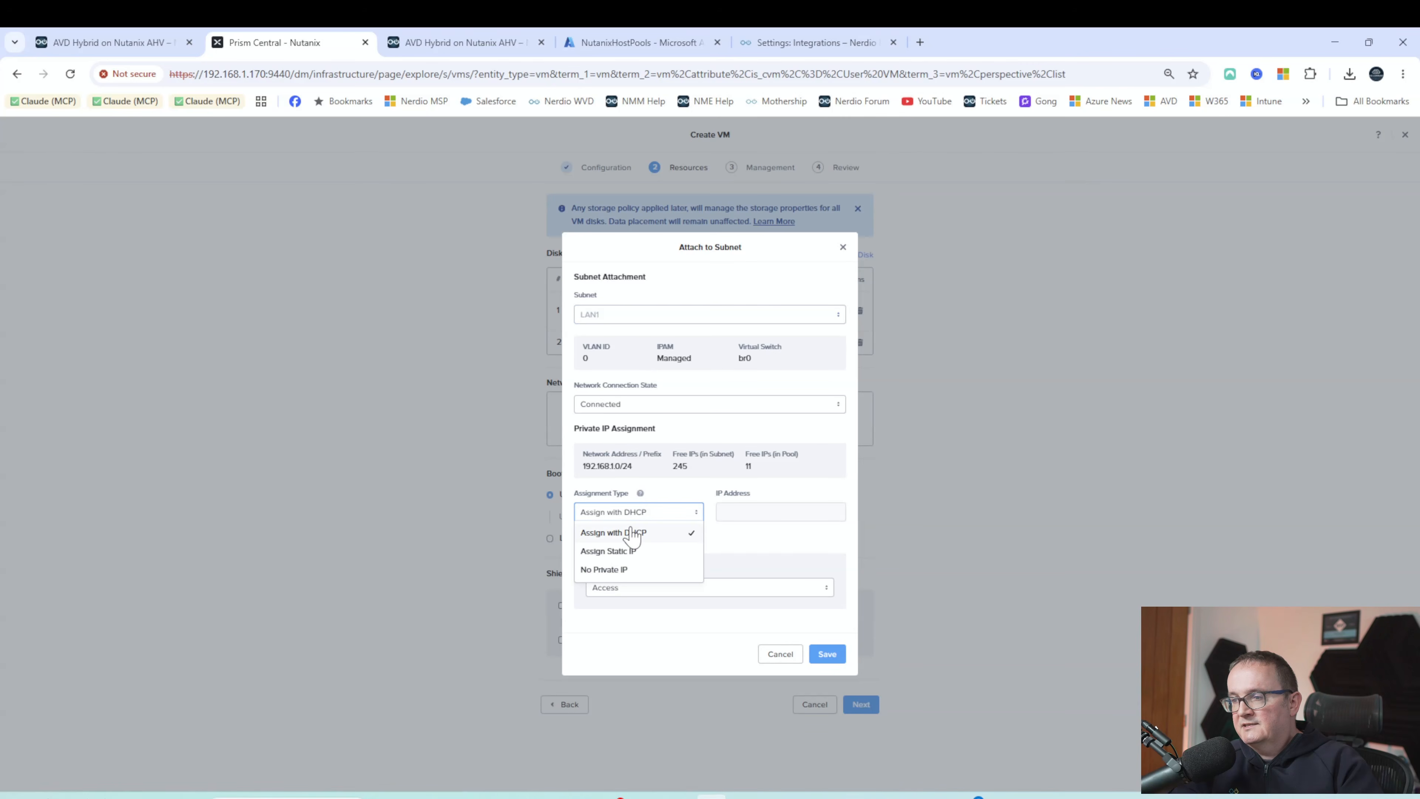
left_click(634, 535)
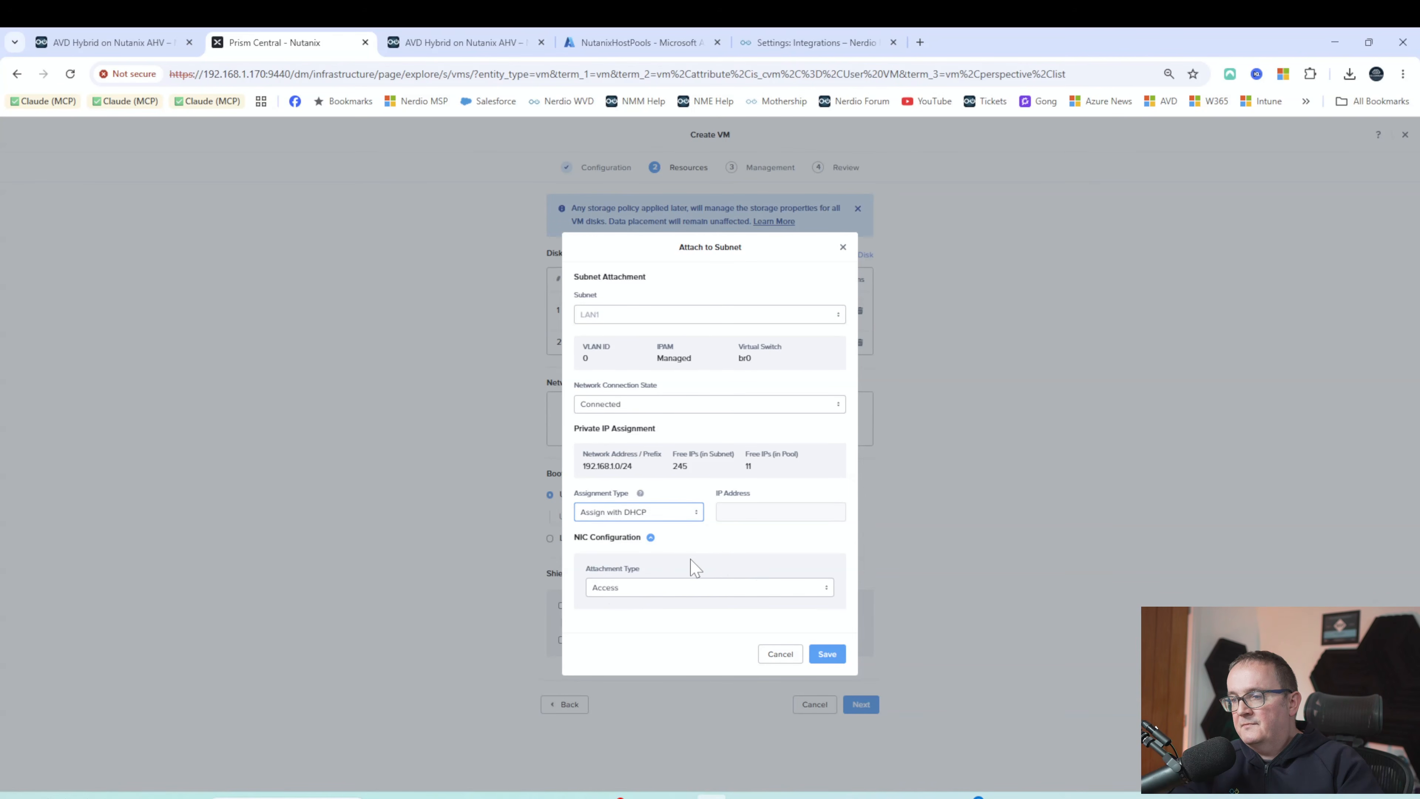
left_click(827, 654)
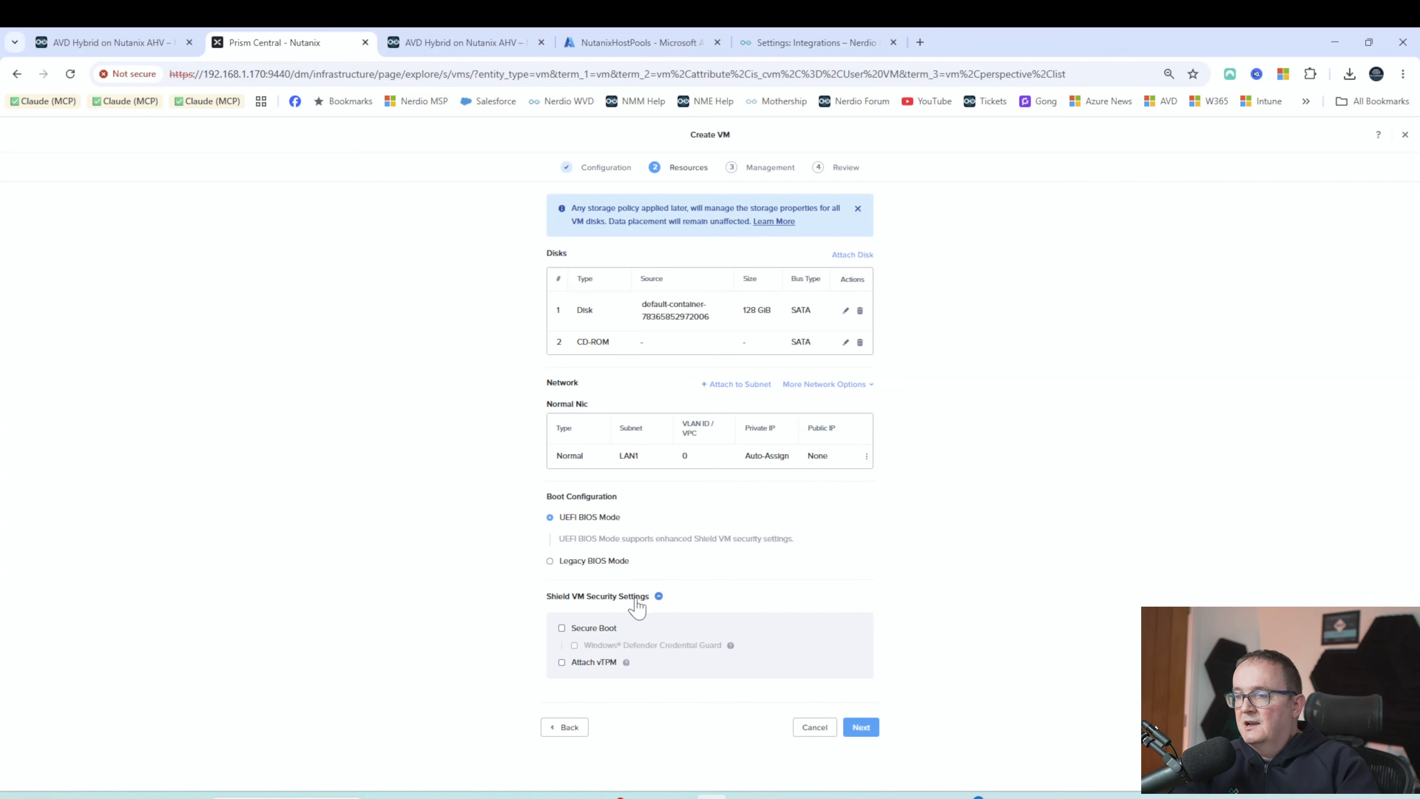
Enable Secure Boot and attach a vTPM in the Shield VM security settings, and proceed to the management settings
left_click(582, 635)
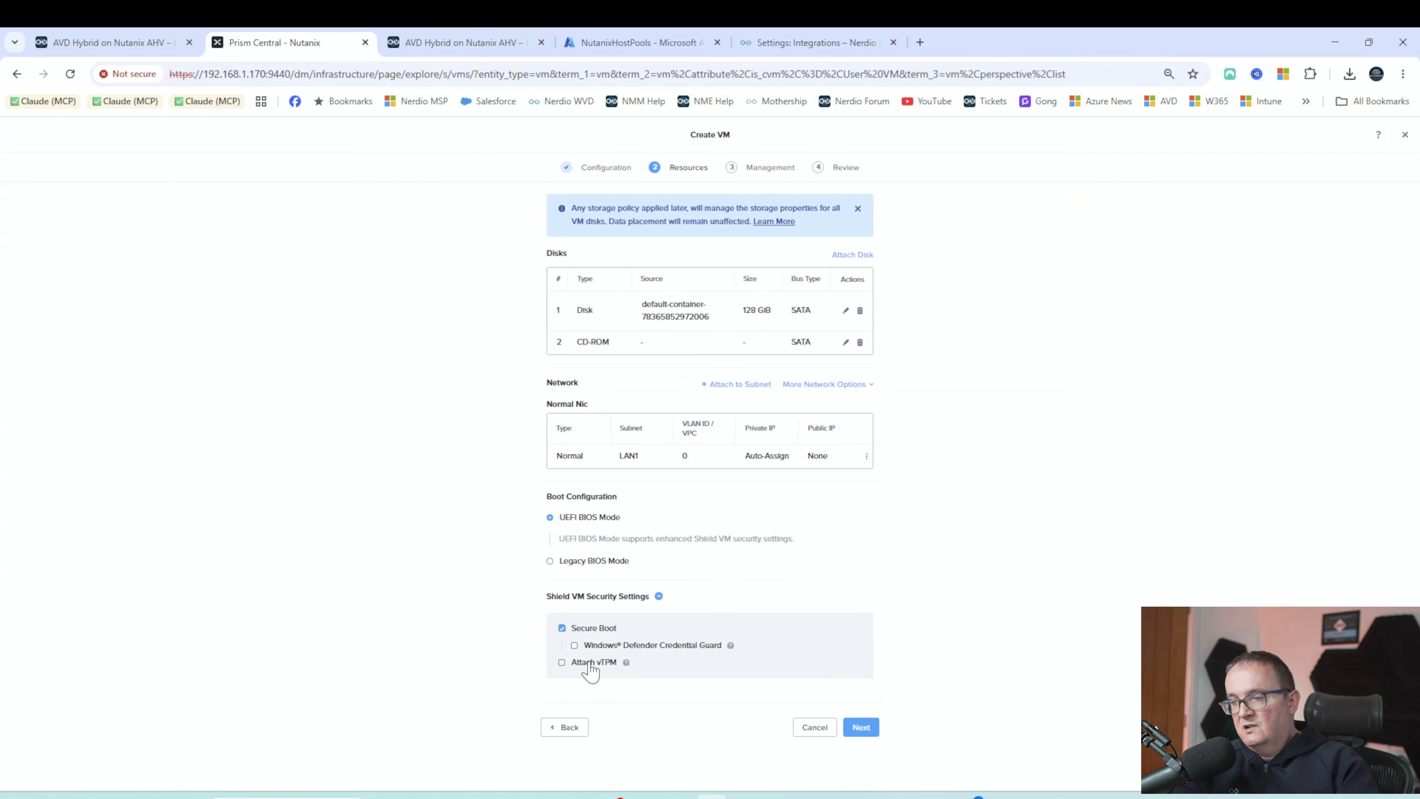
left_click(611, 669)
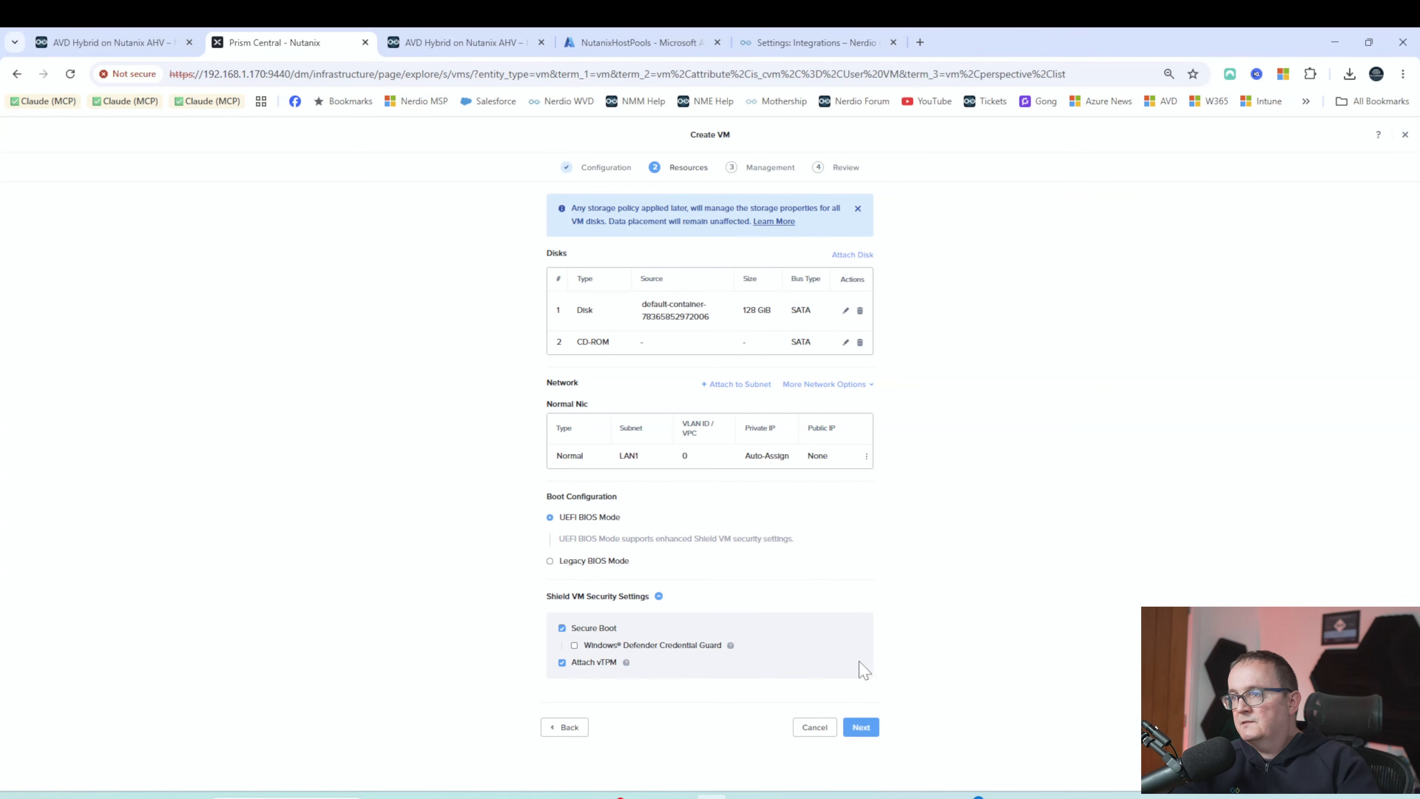
left_click(861, 727)
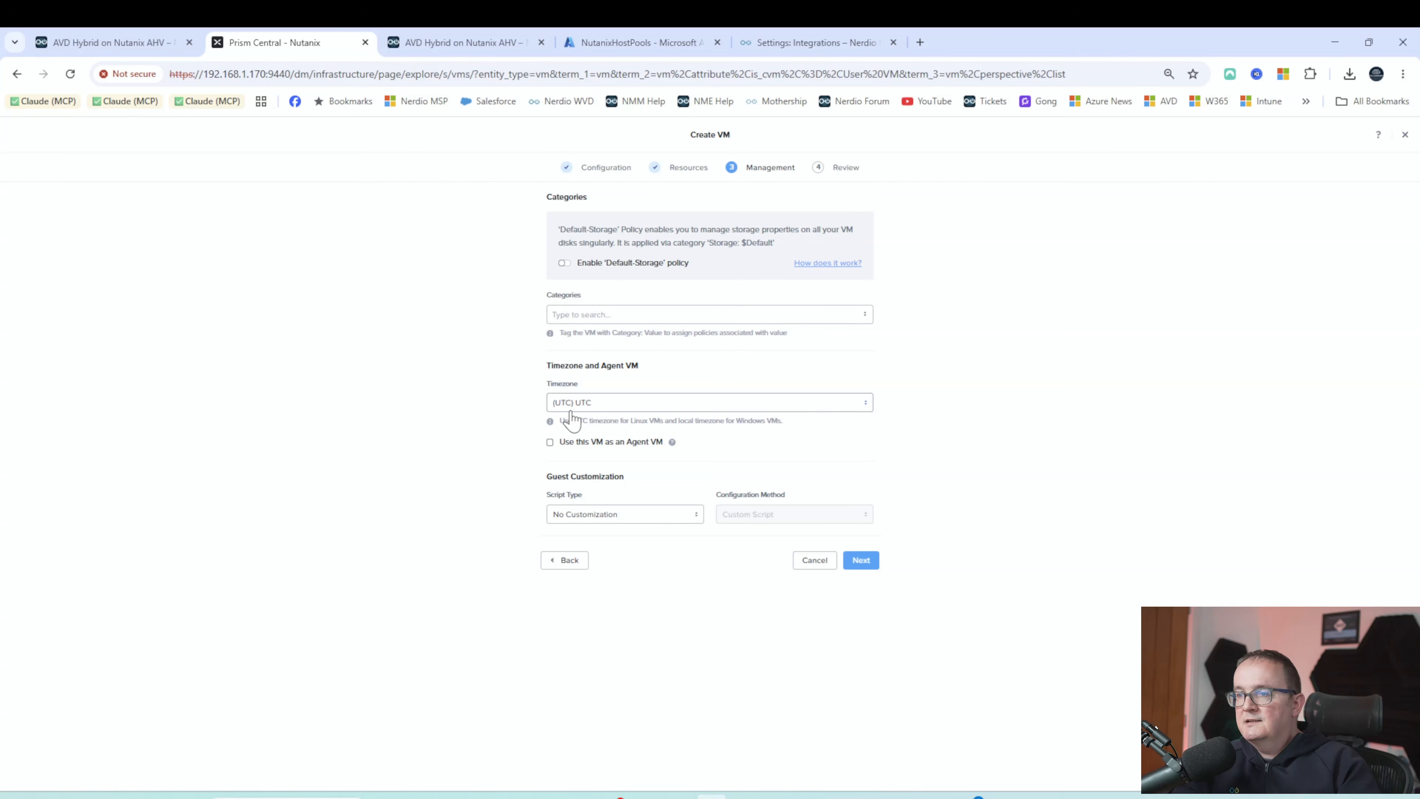
Set the VM's timezone to Europe/London and keep the guest customization script type as No Customization
left_click(607, 403)
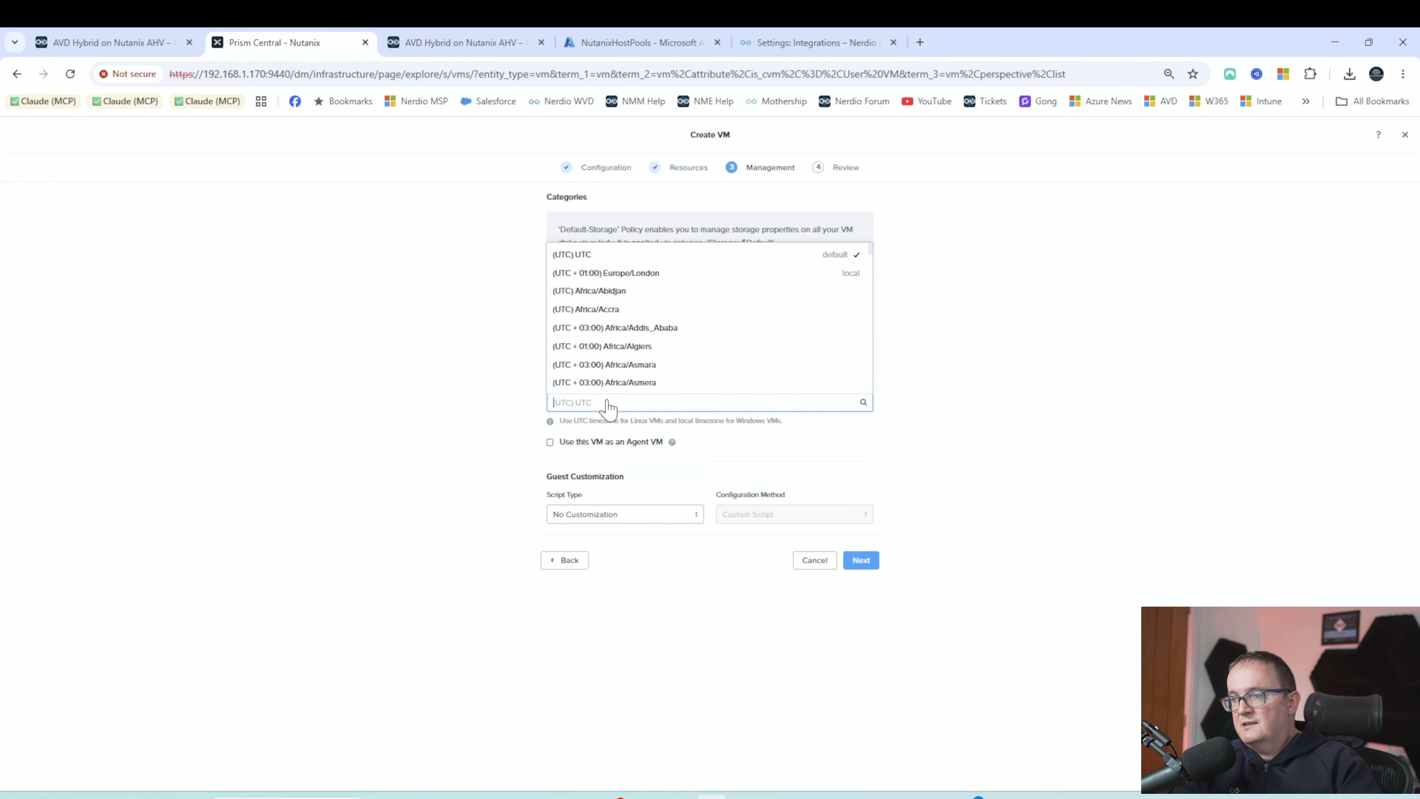
left_click(566, 291)
left_click(387, 306)
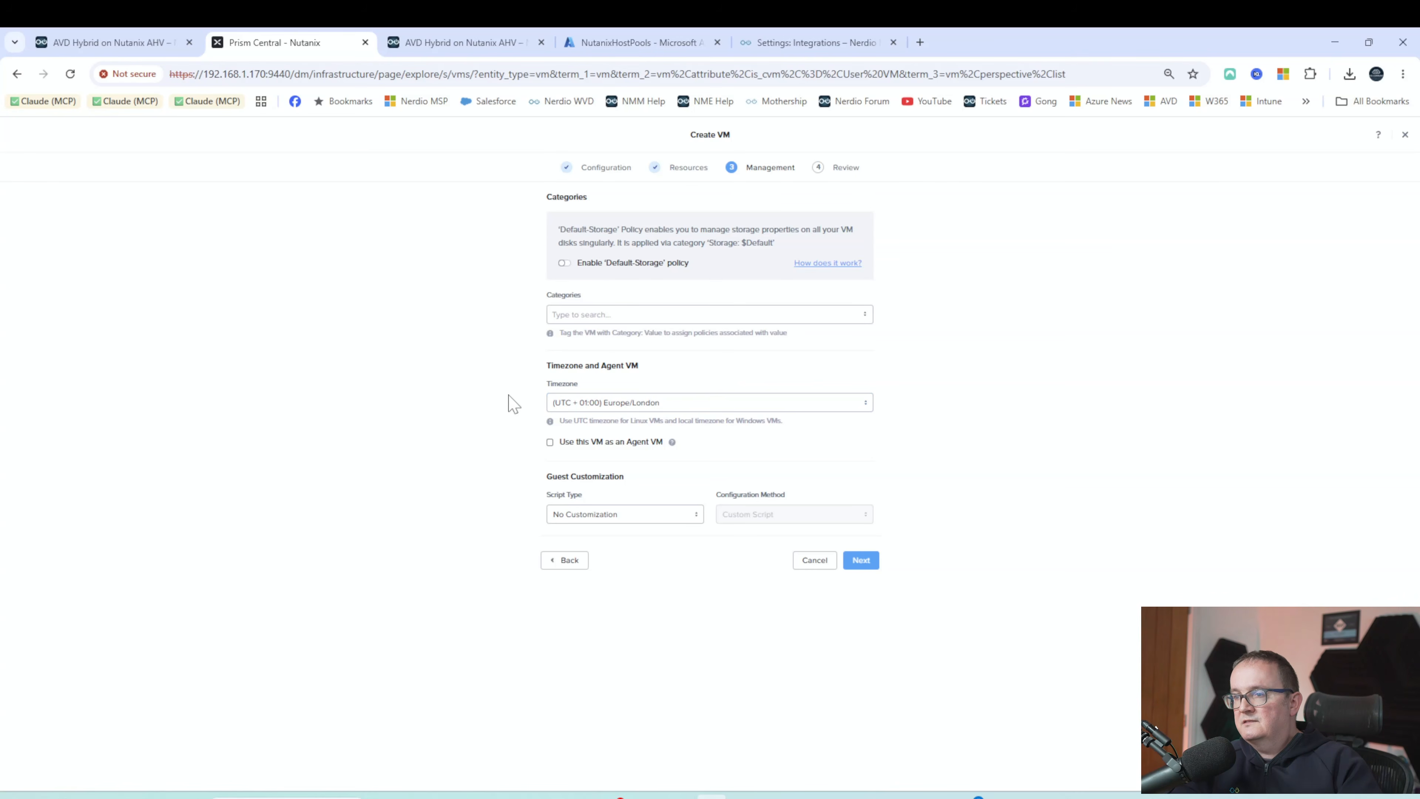
left_click(585, 515)
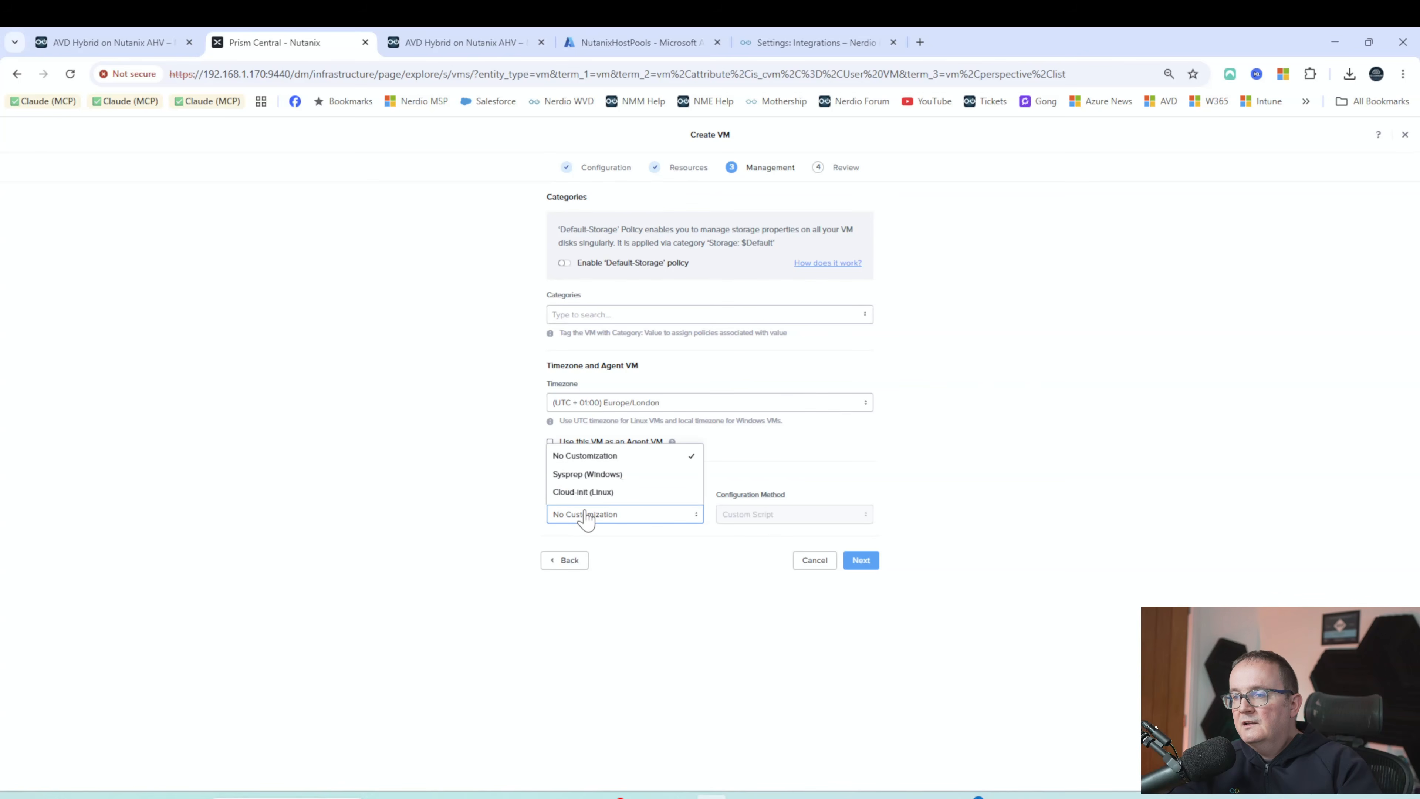
left_click(581, 457)
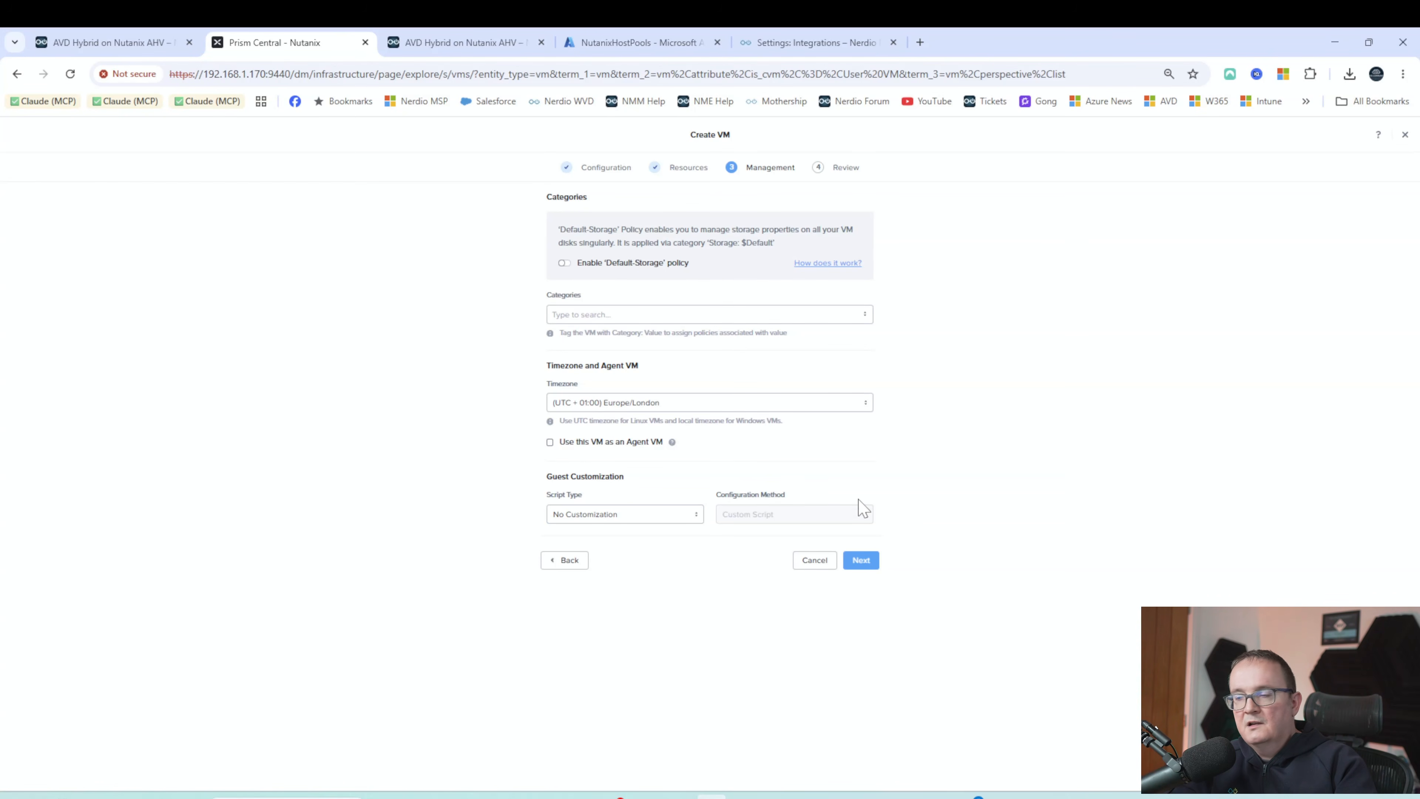
Proceed to the review, check the configuration summary, and create the VM
left_click(862, 560)
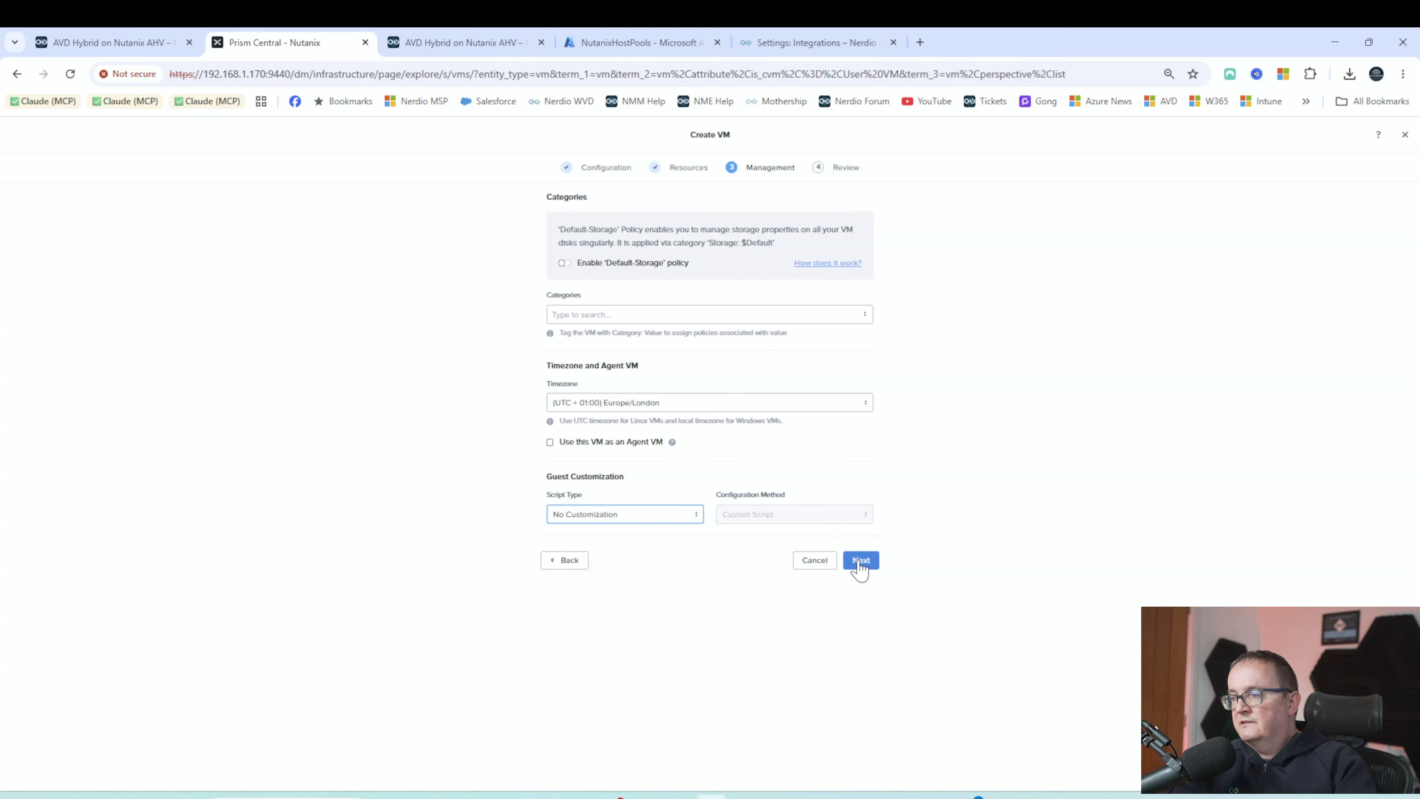
scroll(735, 406, "down", 5)
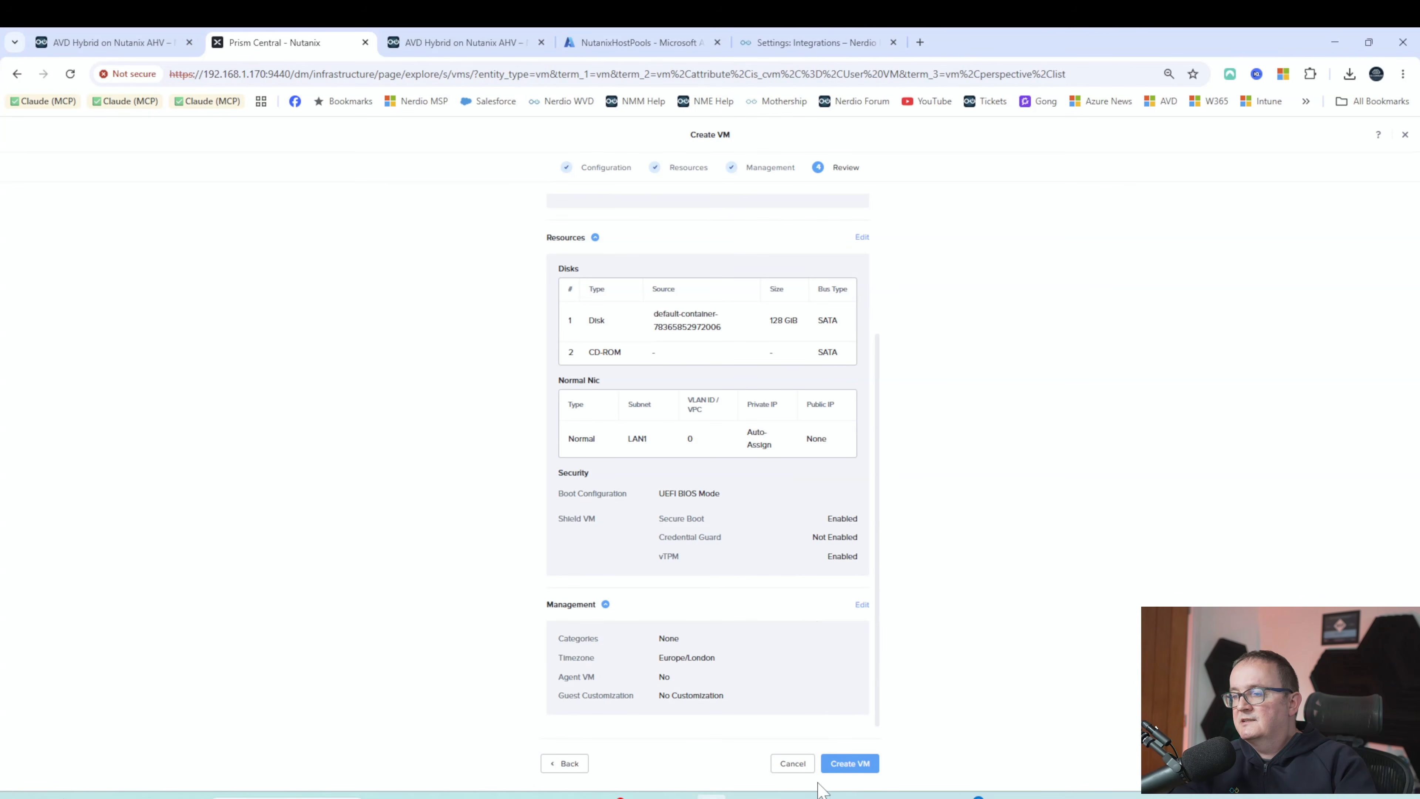
left_click(842, 764)
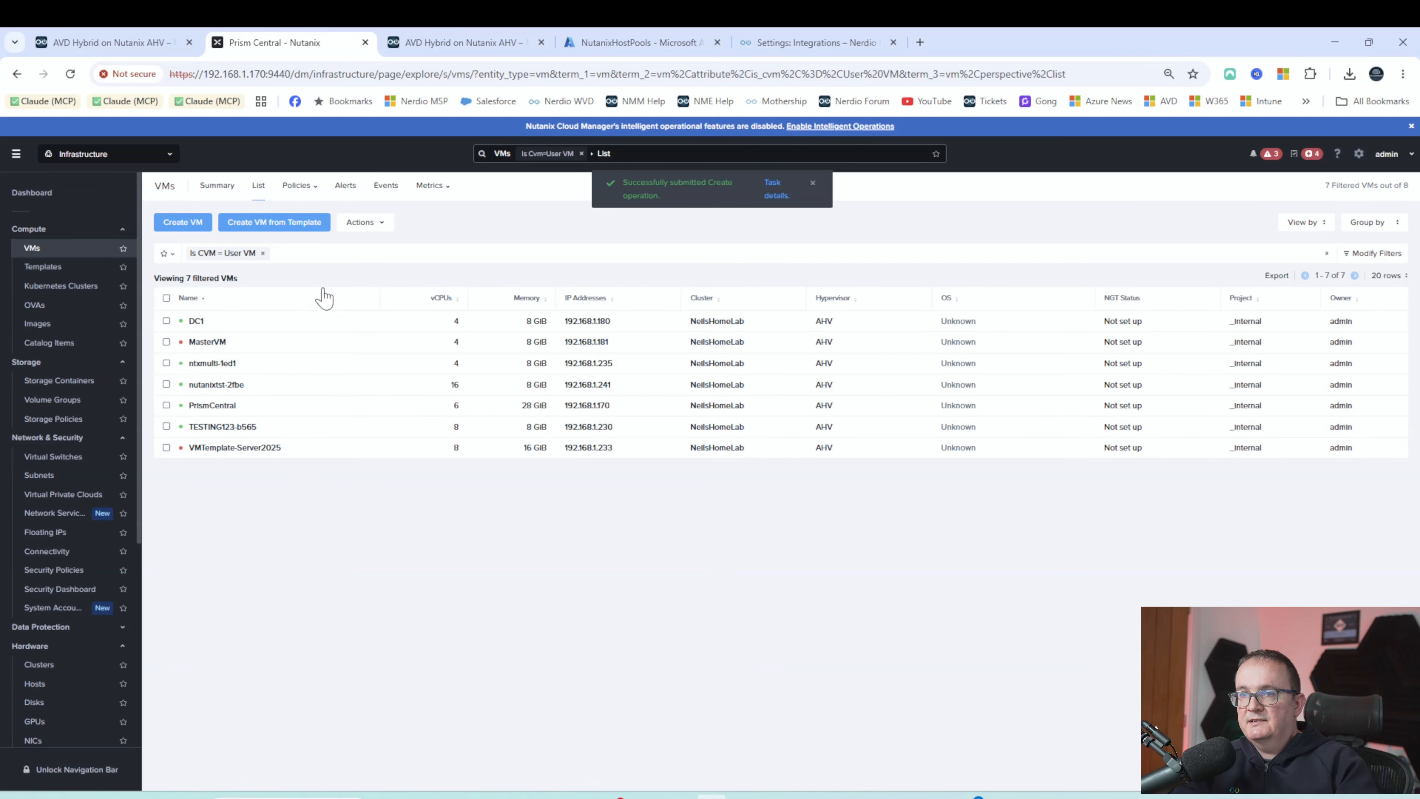
Reload the VM list and power on the MasterImageTest VM
left_click(309, 75)
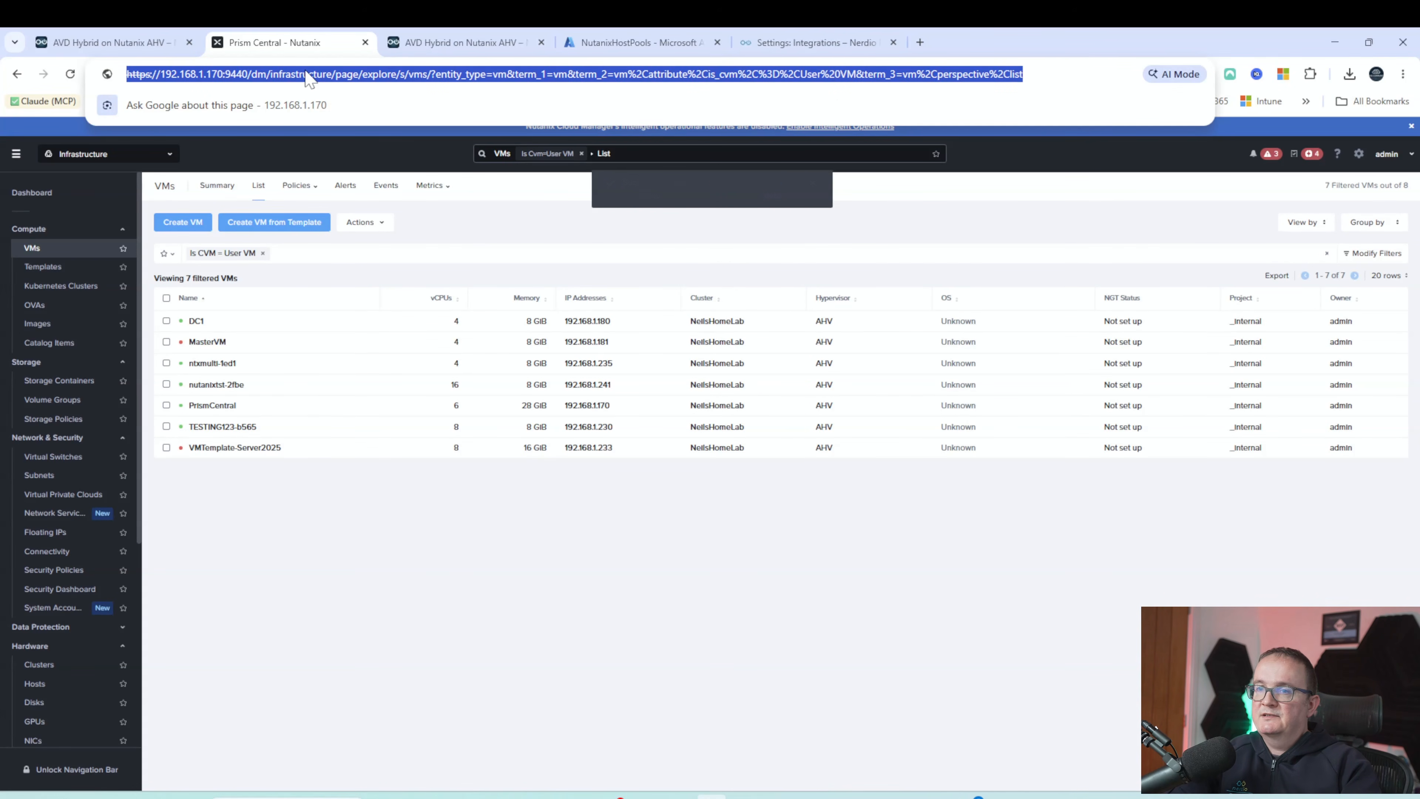
key("Return")
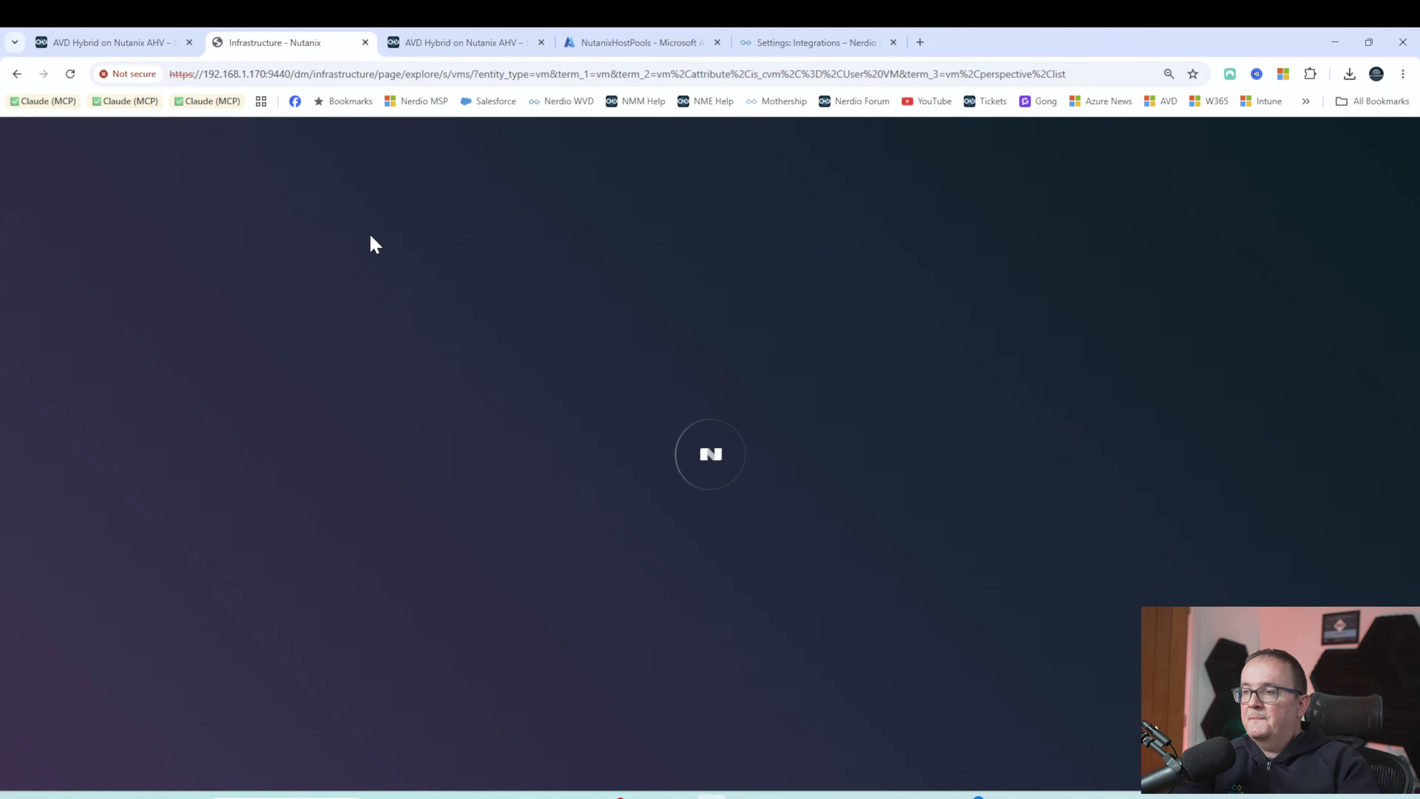
right_click(291, 341)
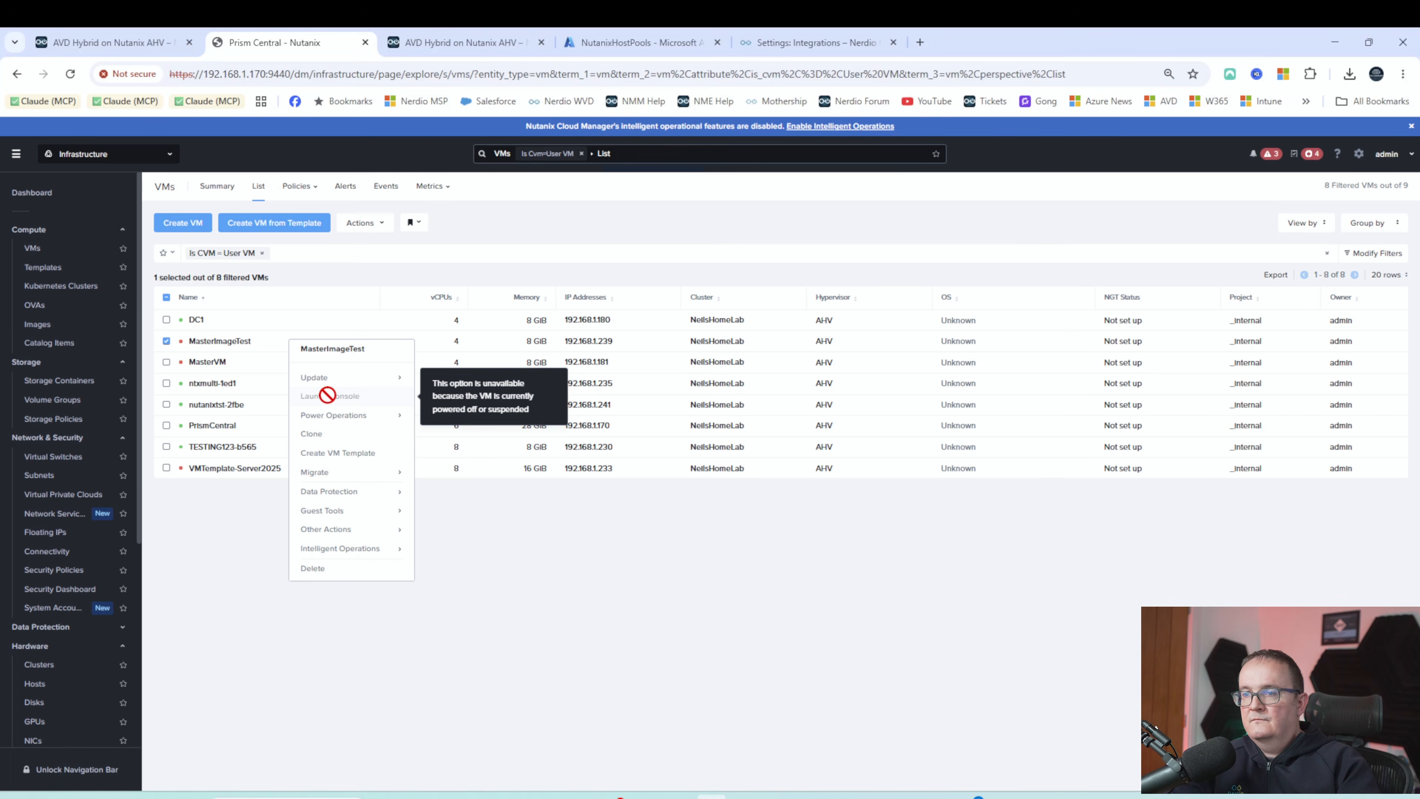
left_click(198, 538)
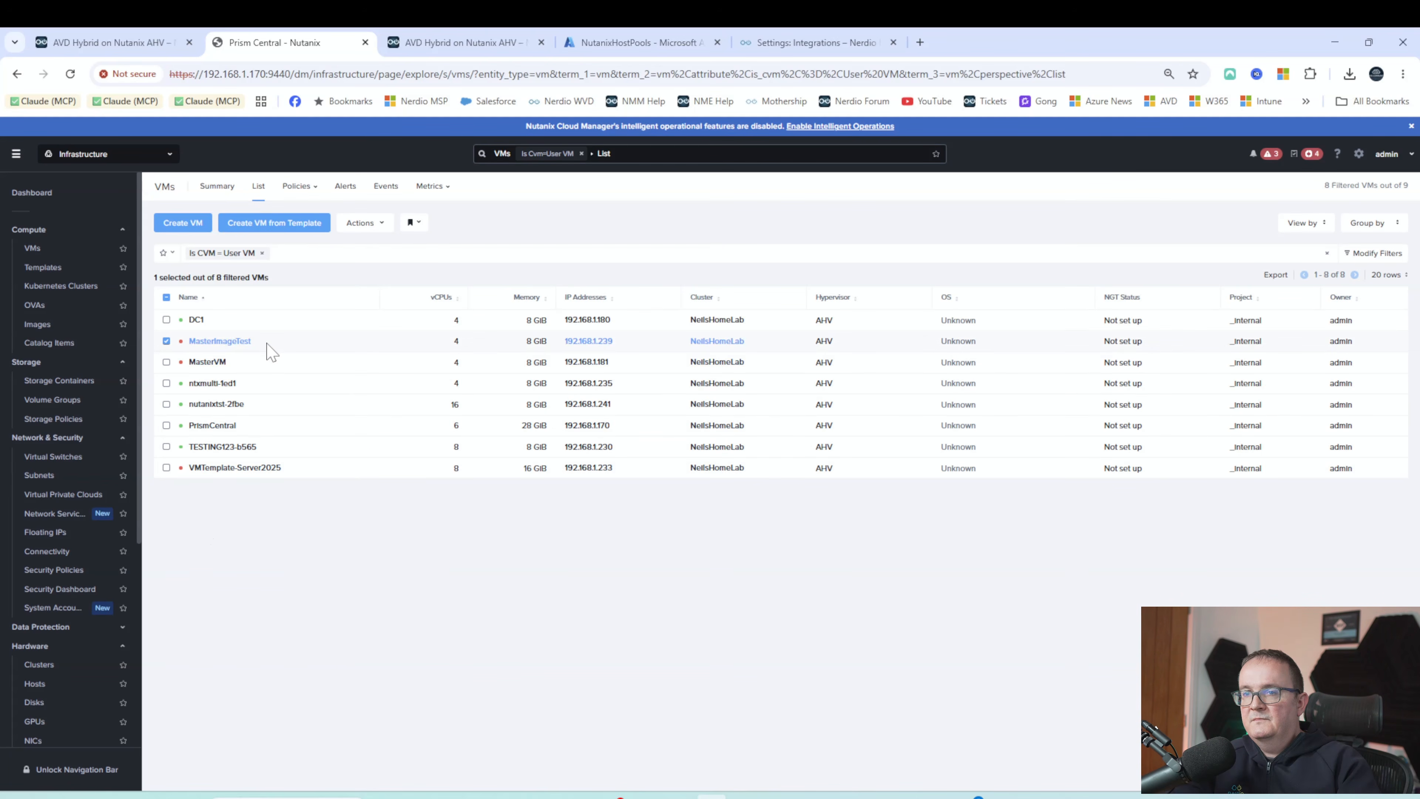
right_click(272, 343)
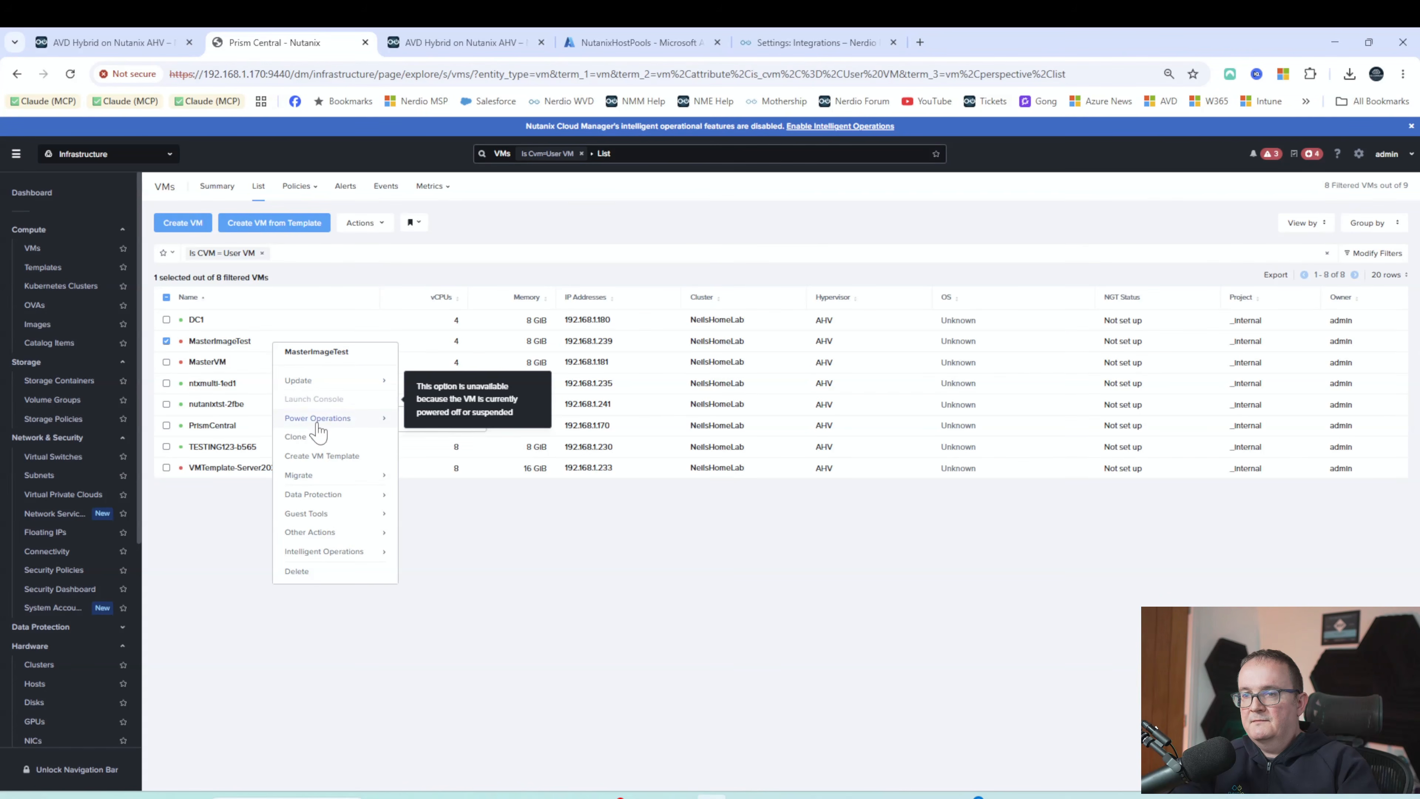
mouse_move(326, 423)
left_click(412, 421)
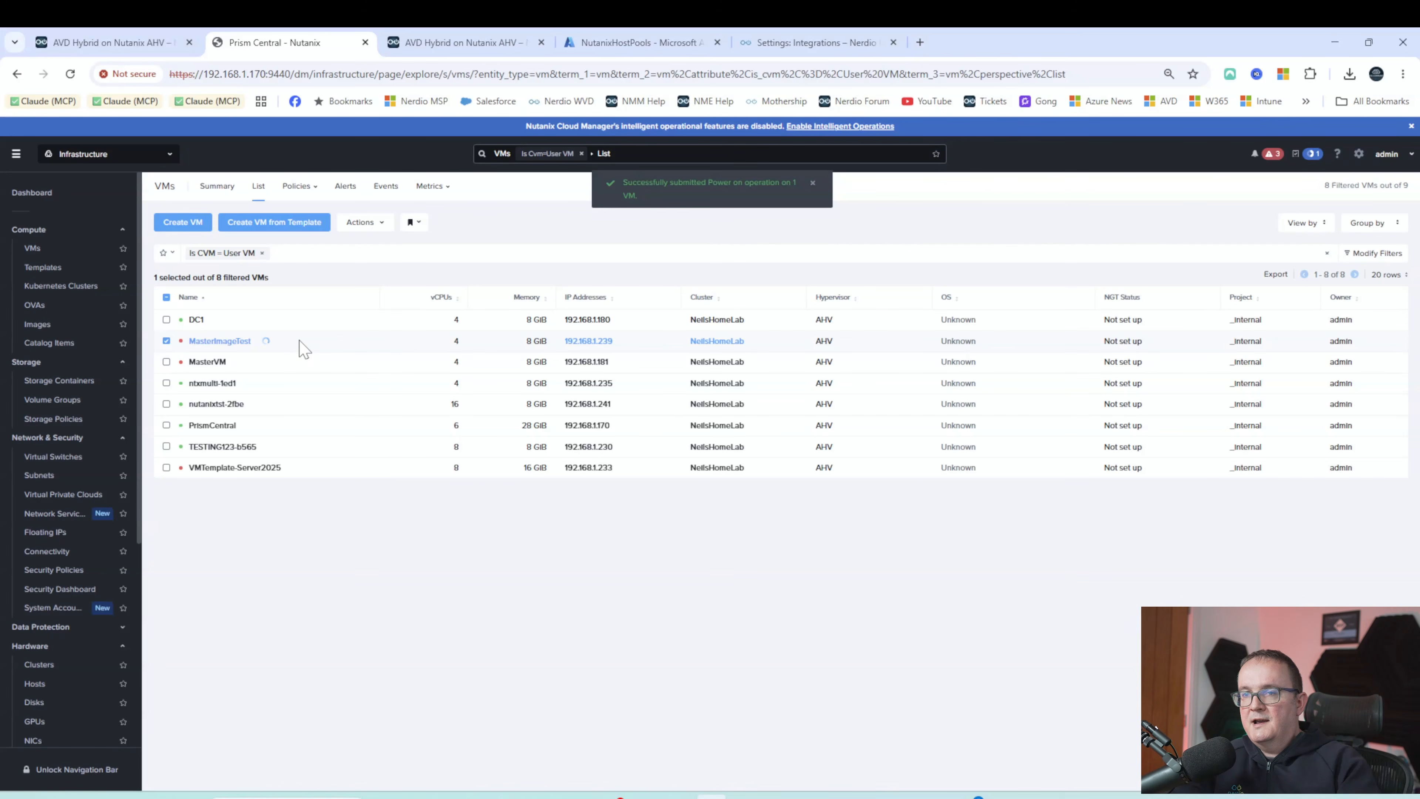
Launch the MasterImageTest console and mount the Windows 11 Enterprise 25H2 ISO in the empty SATA 1 CD-ROM drive
right_click(300, 340)
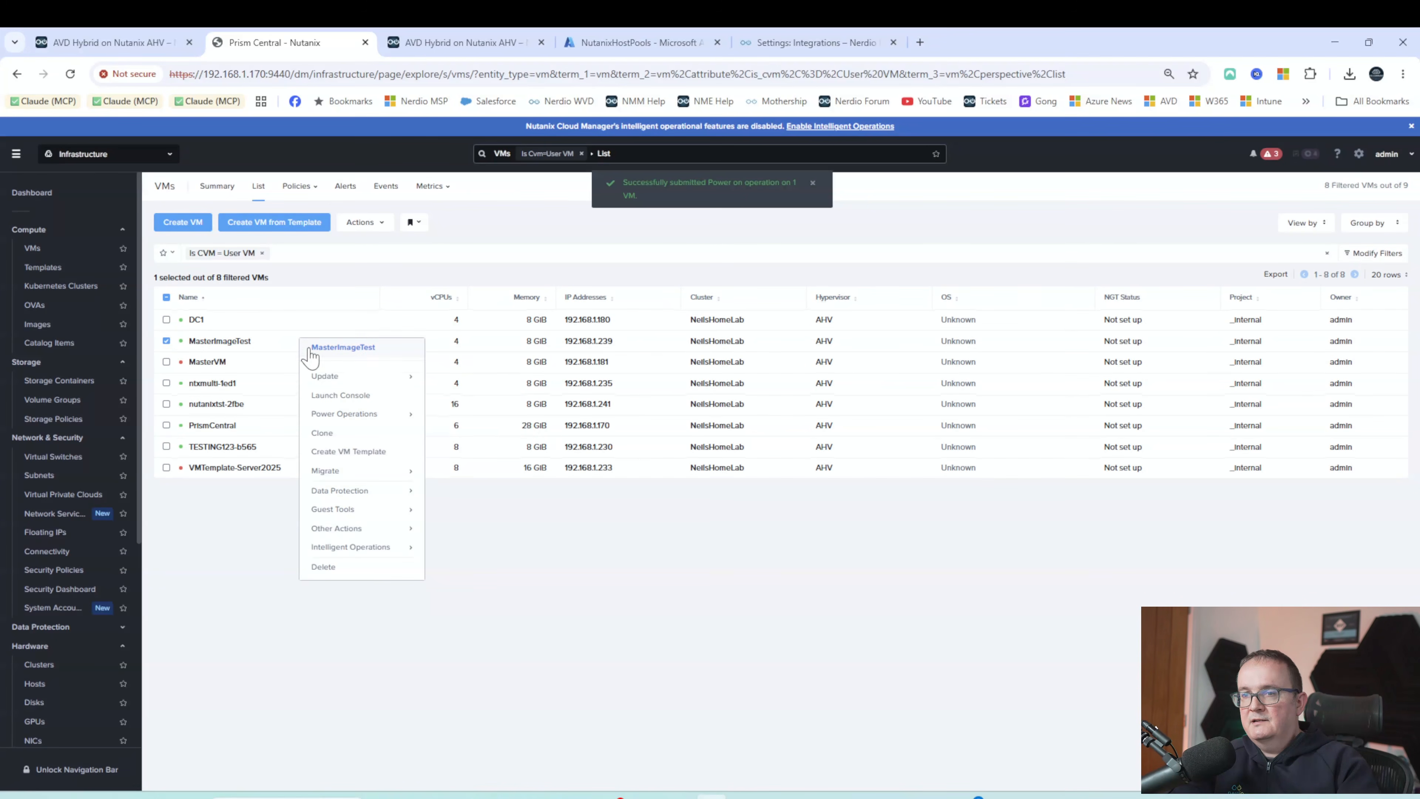
left_click(334, 395)
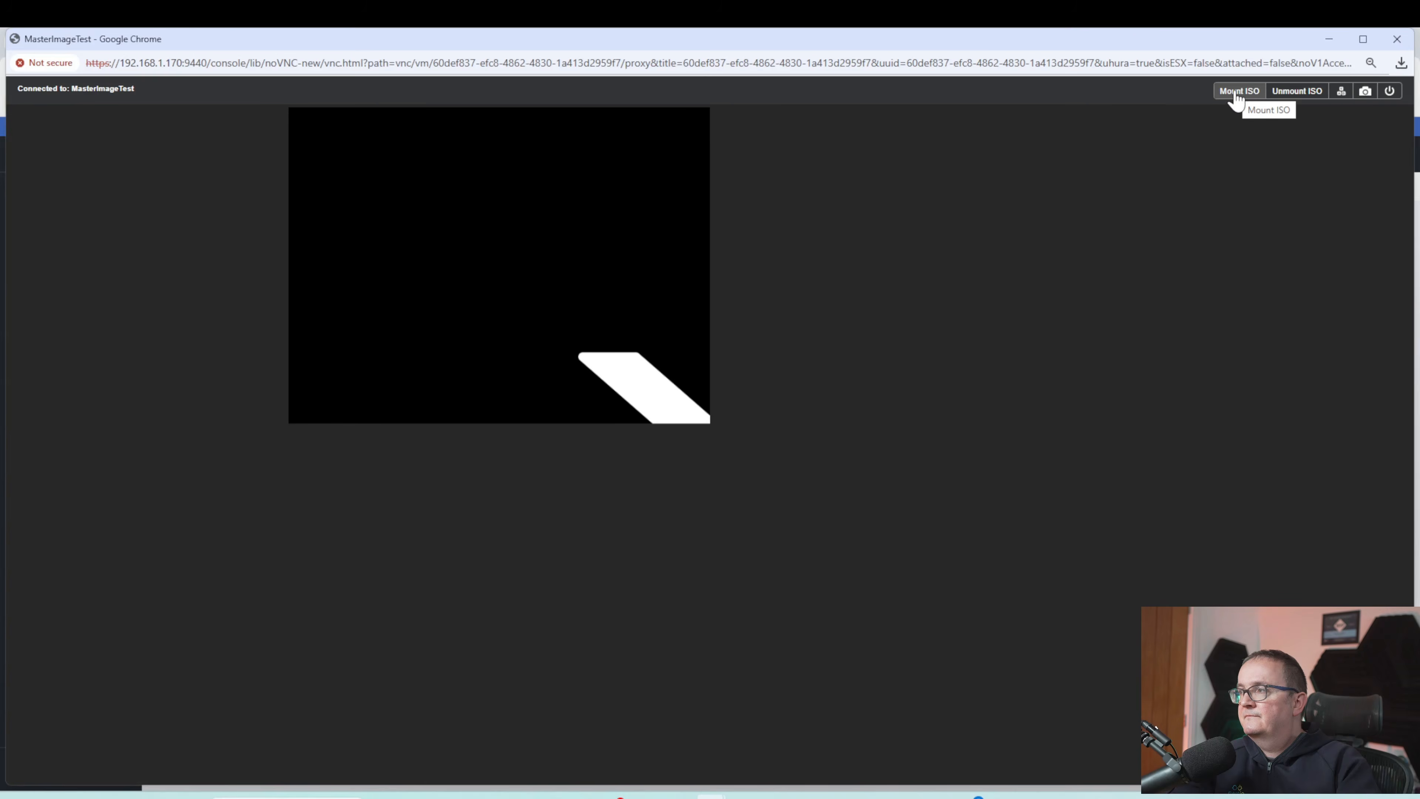
left_click(1240, 92)
left_click(712, 435)
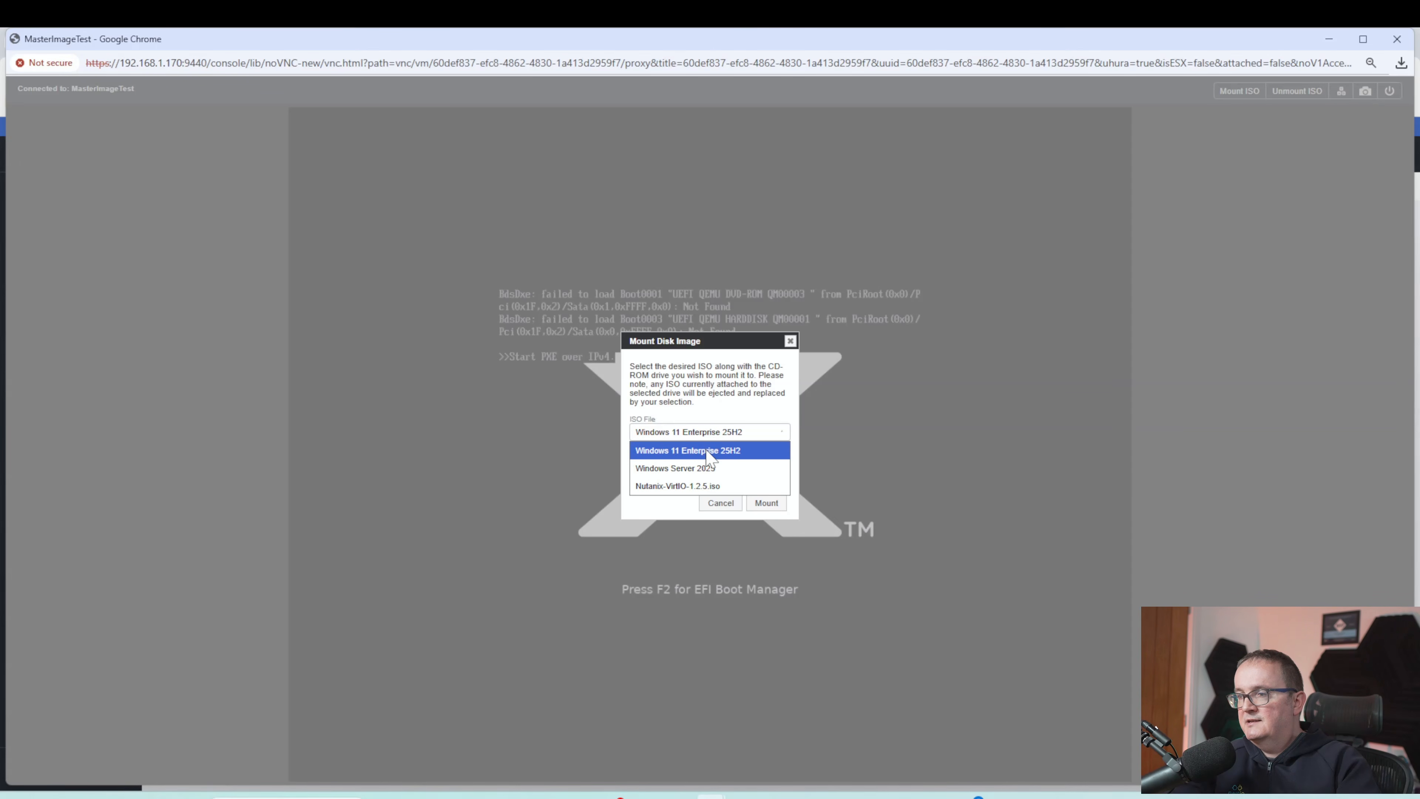
left_click(709, 452)
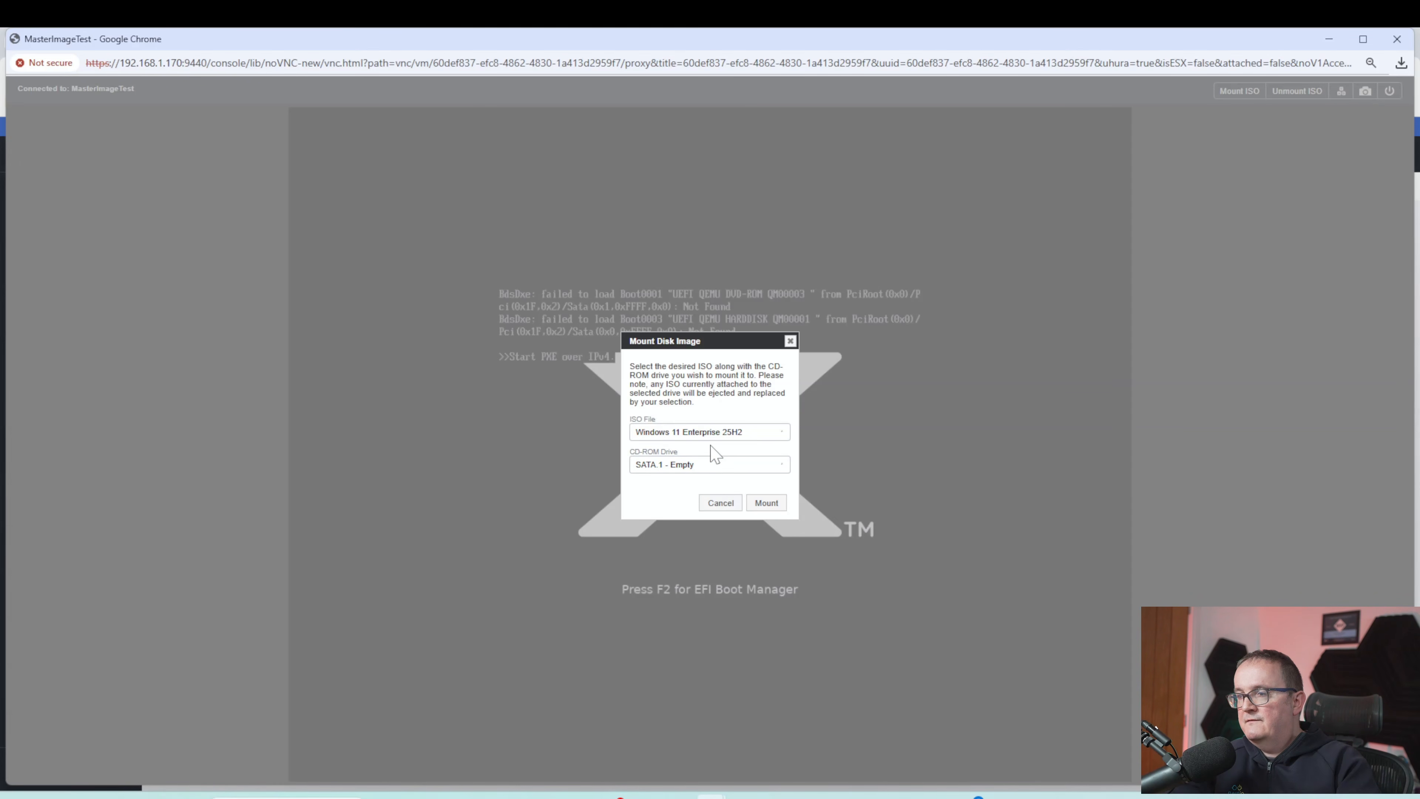
left_click(678, 468)
left_click(679, 478)
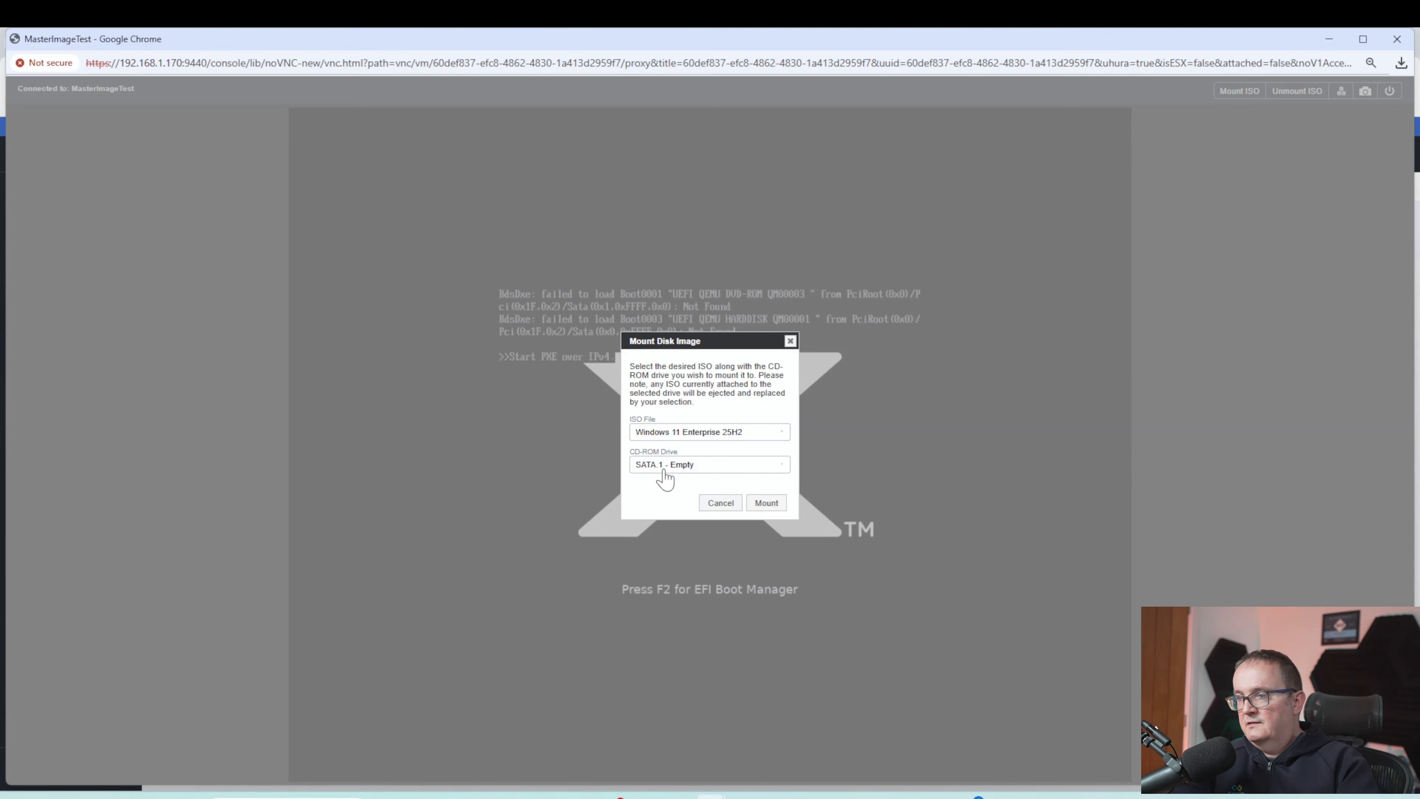
left_click(724, 438)
left_click(711, 457)
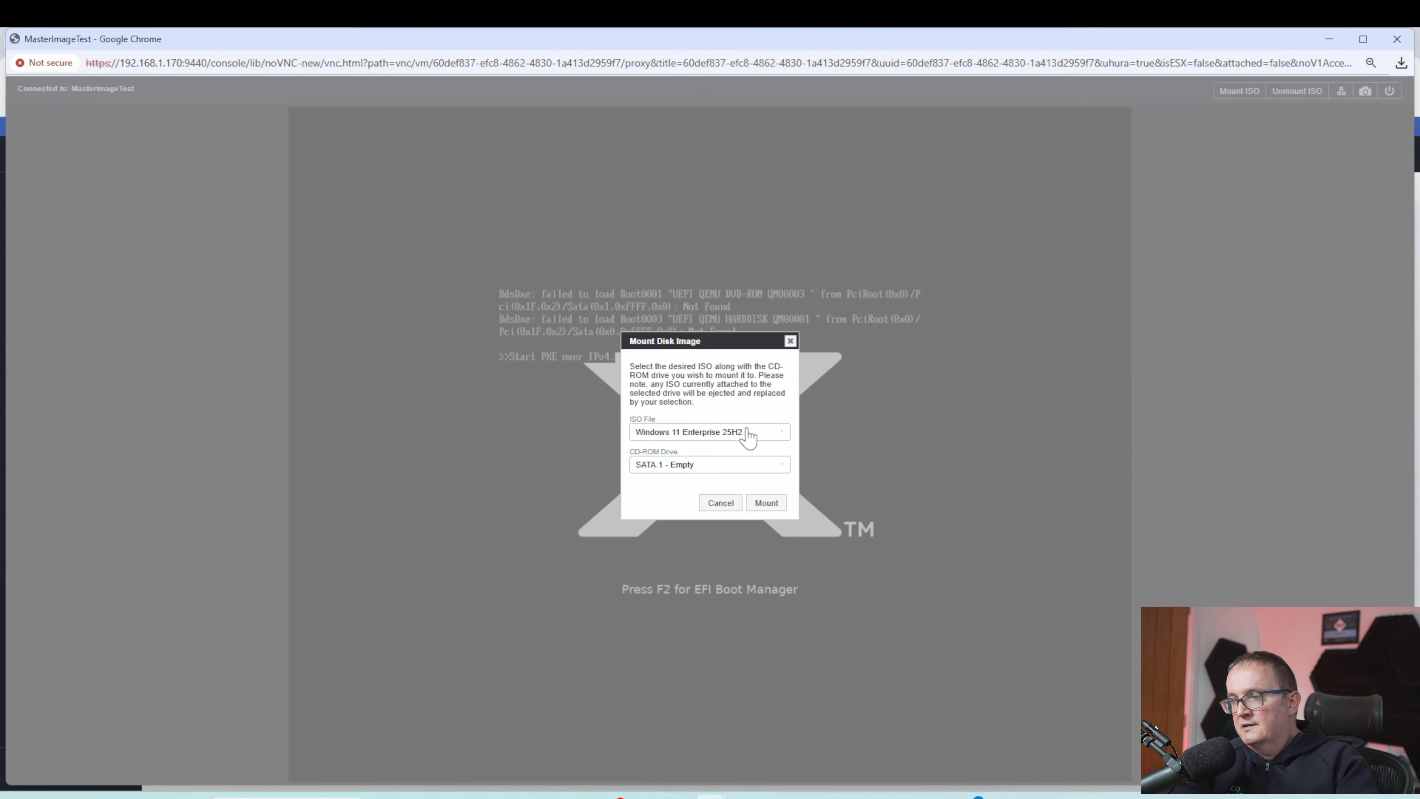
left_click(760, 503)
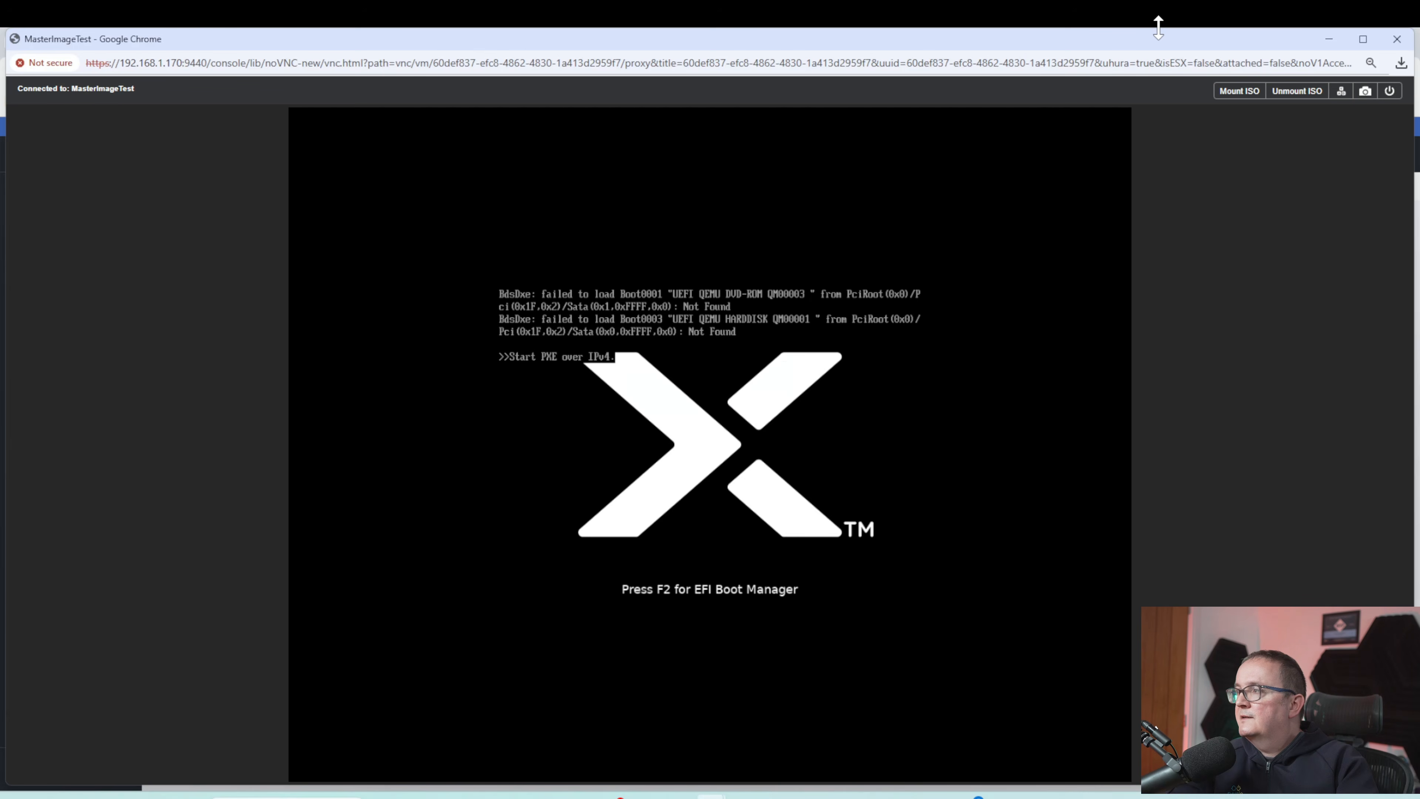
Restart the VM from its console and boot it from the mounted Windows 11 ISO
left_click(1390, 93)
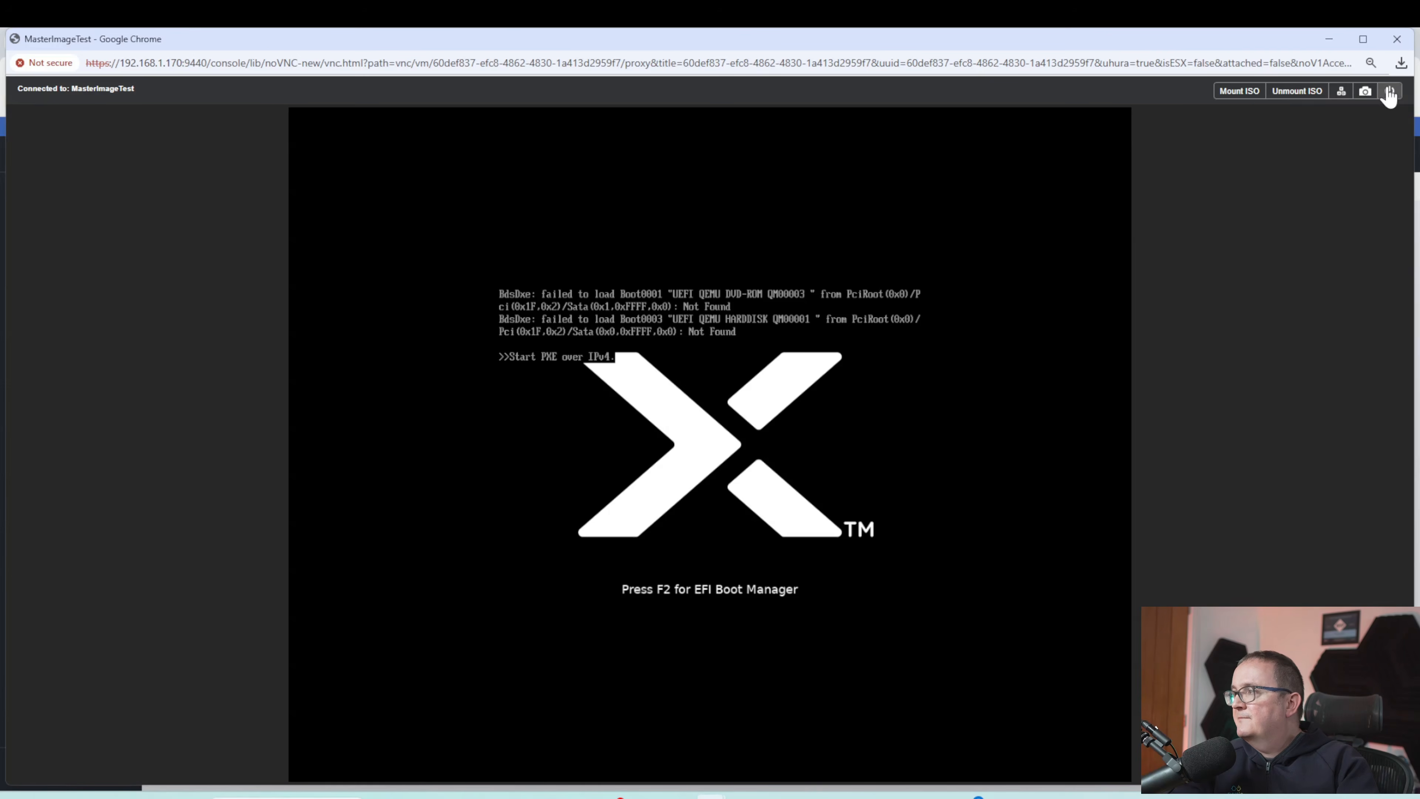
left_click(765, 473)
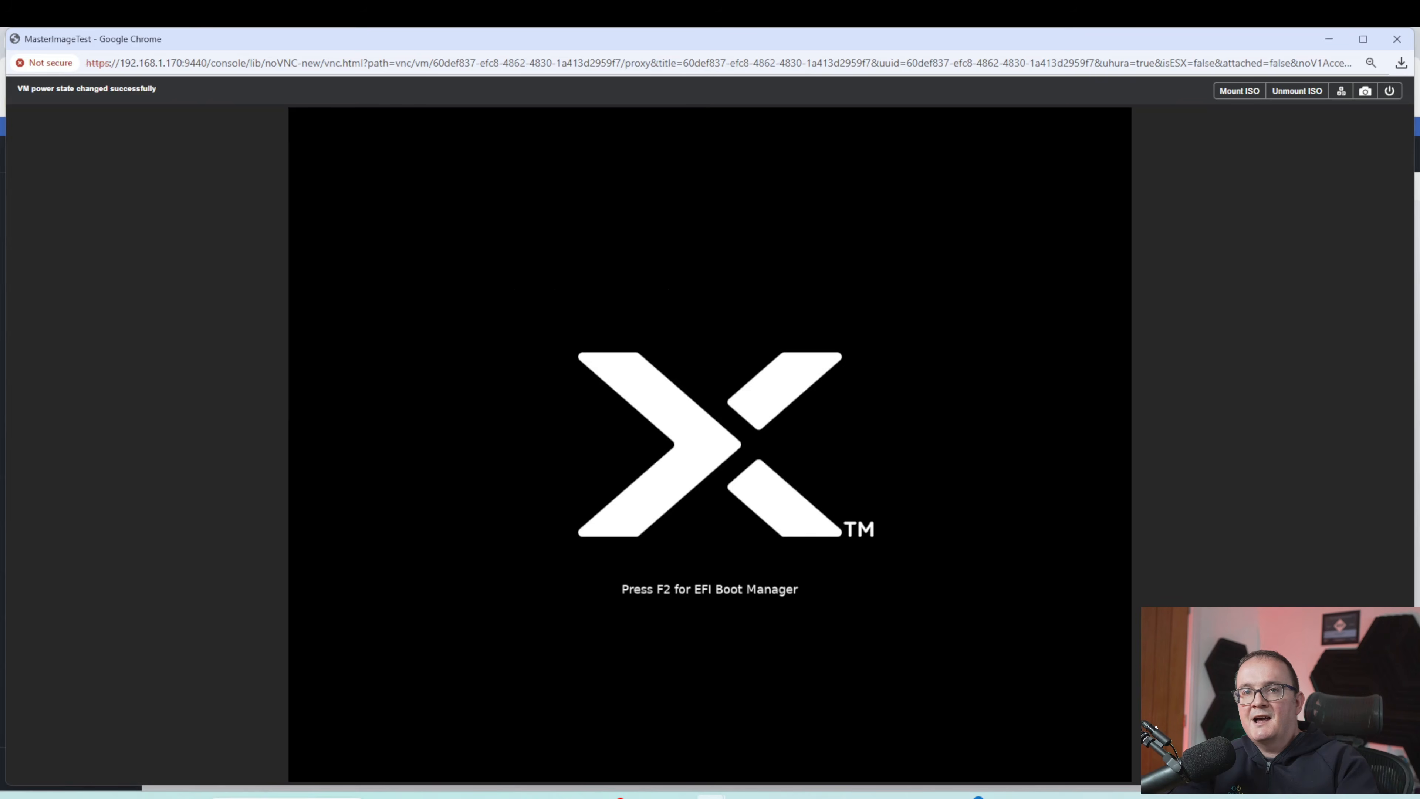
key("Return")
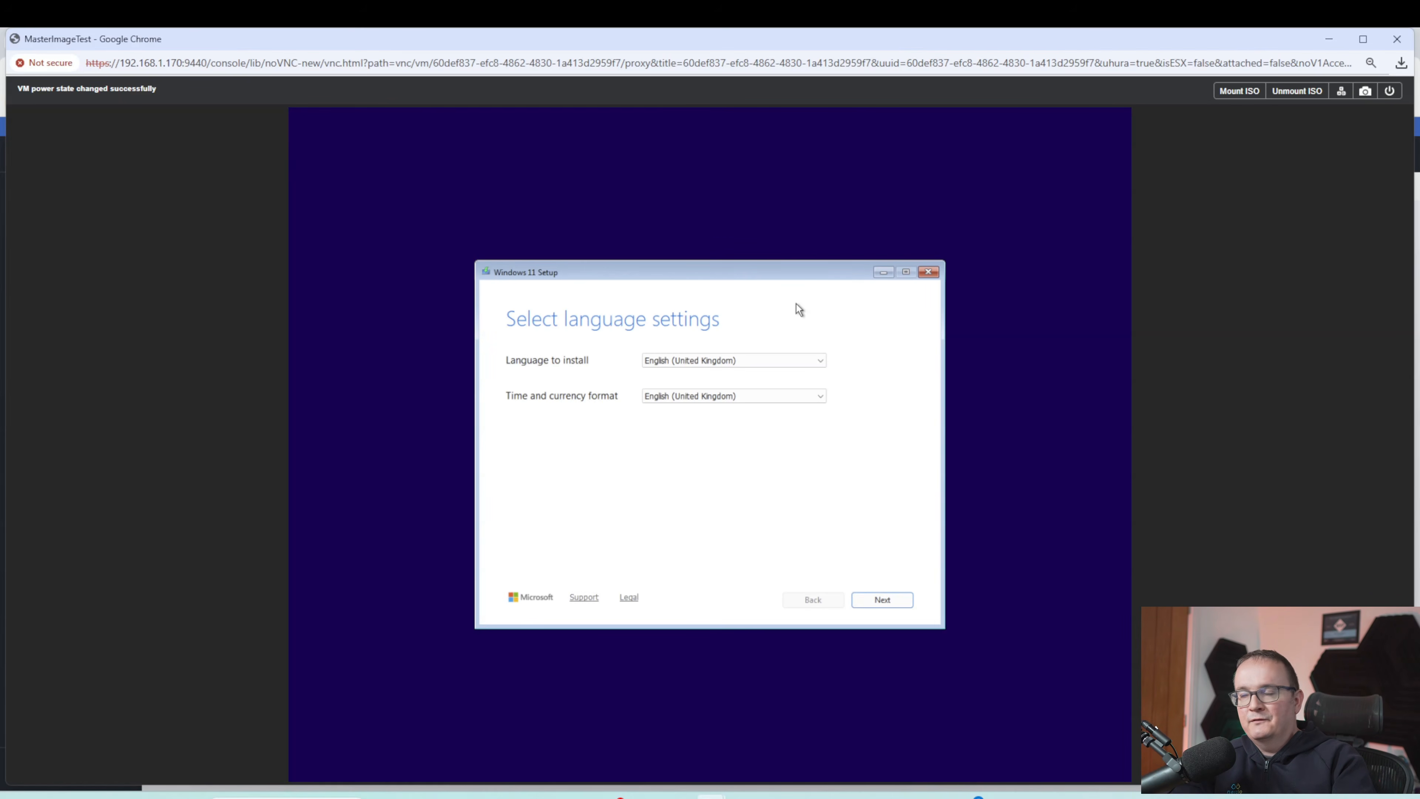
In Windows 11 Setup, keep English (United Kingdom), choose Install Windows 11, agree to delete everything, and select the Windows 11 Enterprise image
left_click(862, 604)
left_click(906, 603)
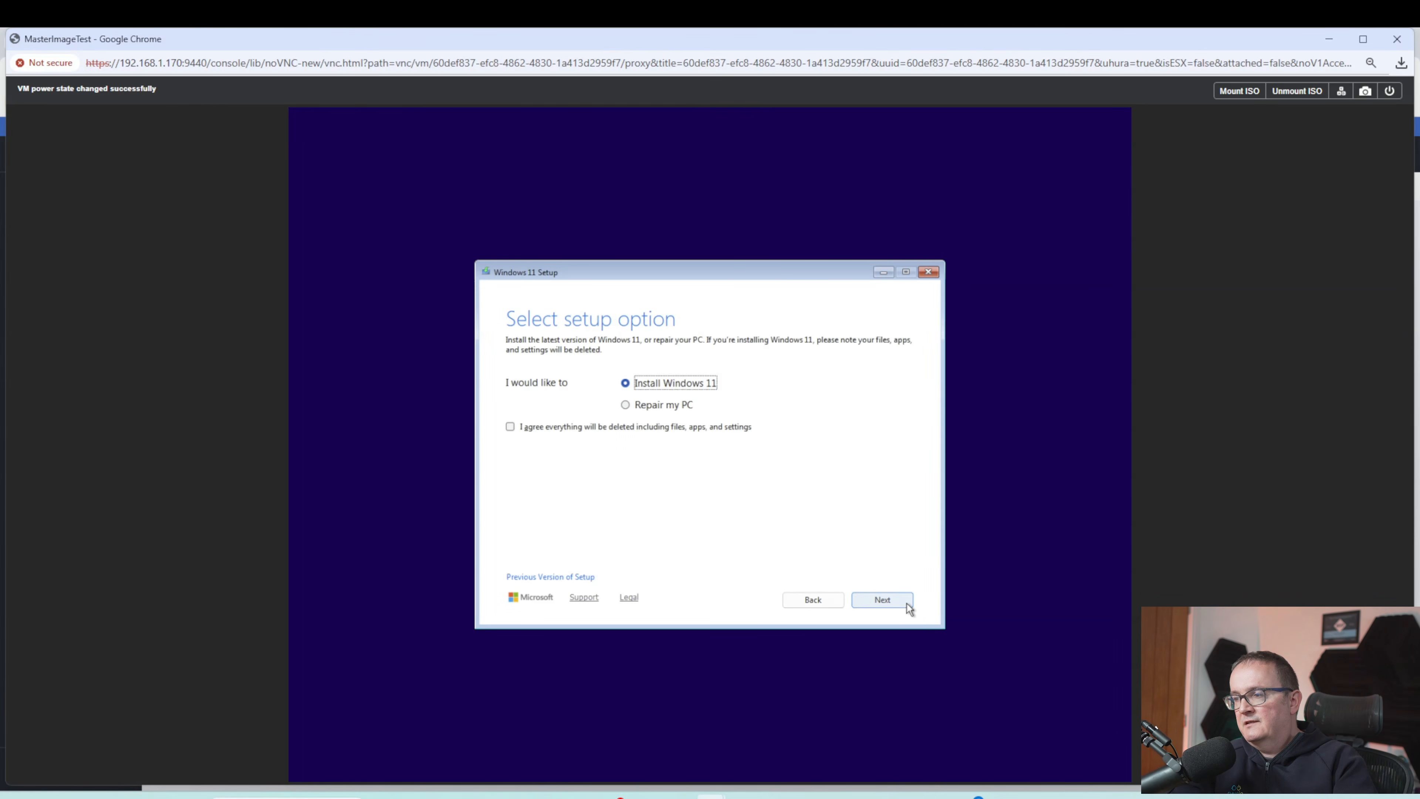
left_click(598, 427)
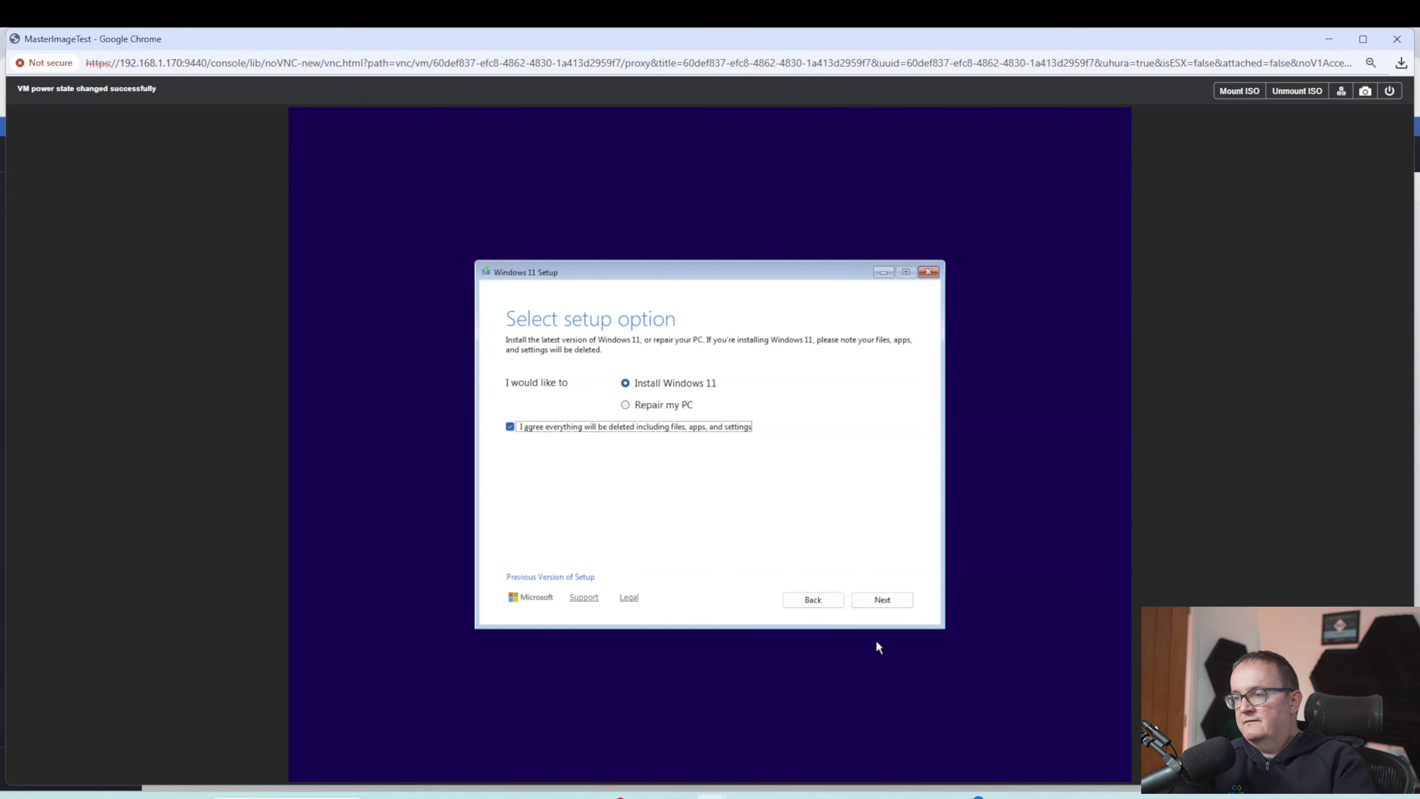
left_click(875, 601)
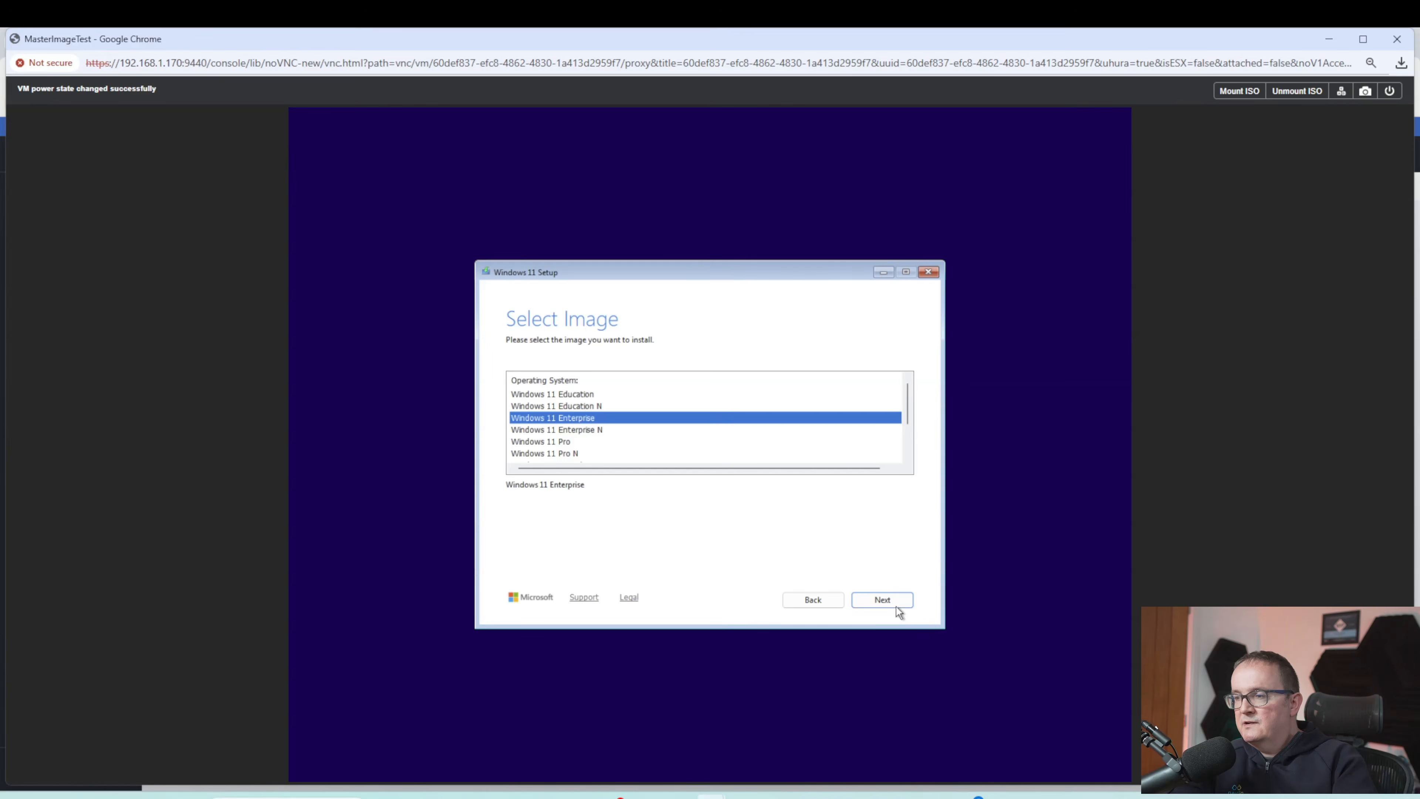
left_click(898, 602)
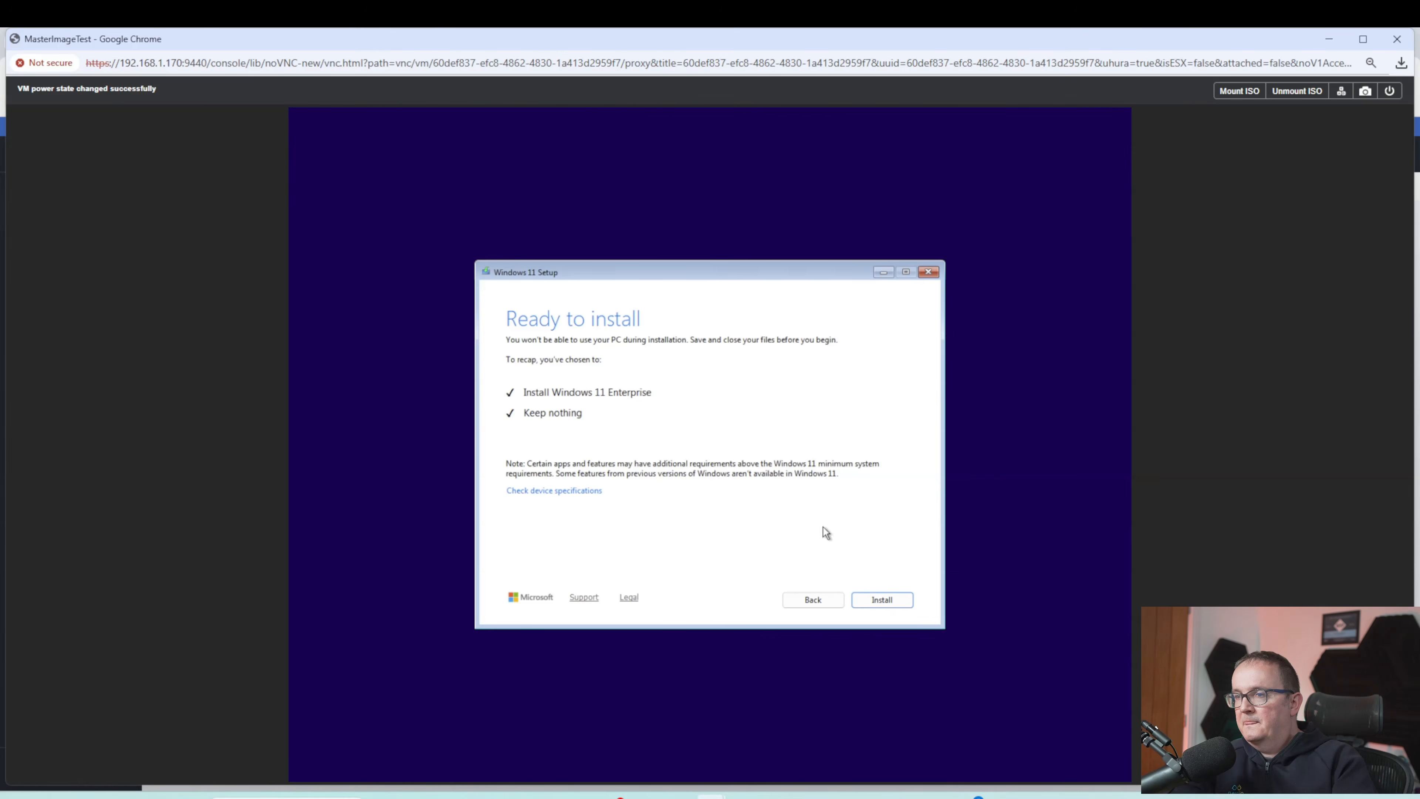
Start the Windows 11 Enterprise installation, and mount Nutanix-VirtIO-1.2.5.iso in the SATA 1 CD-ROM drive during network setup
left_click(892, 597)
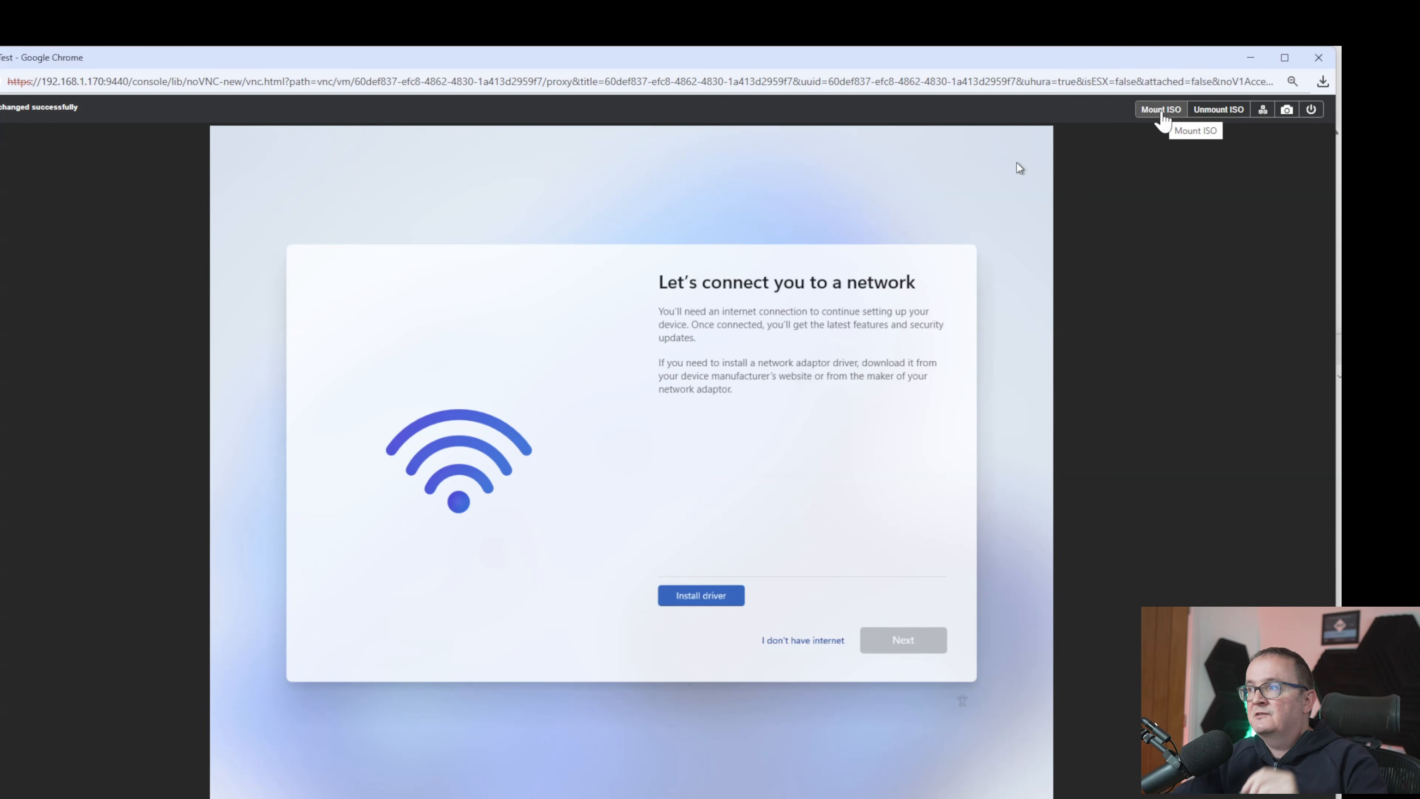
left_click(1162, 112)
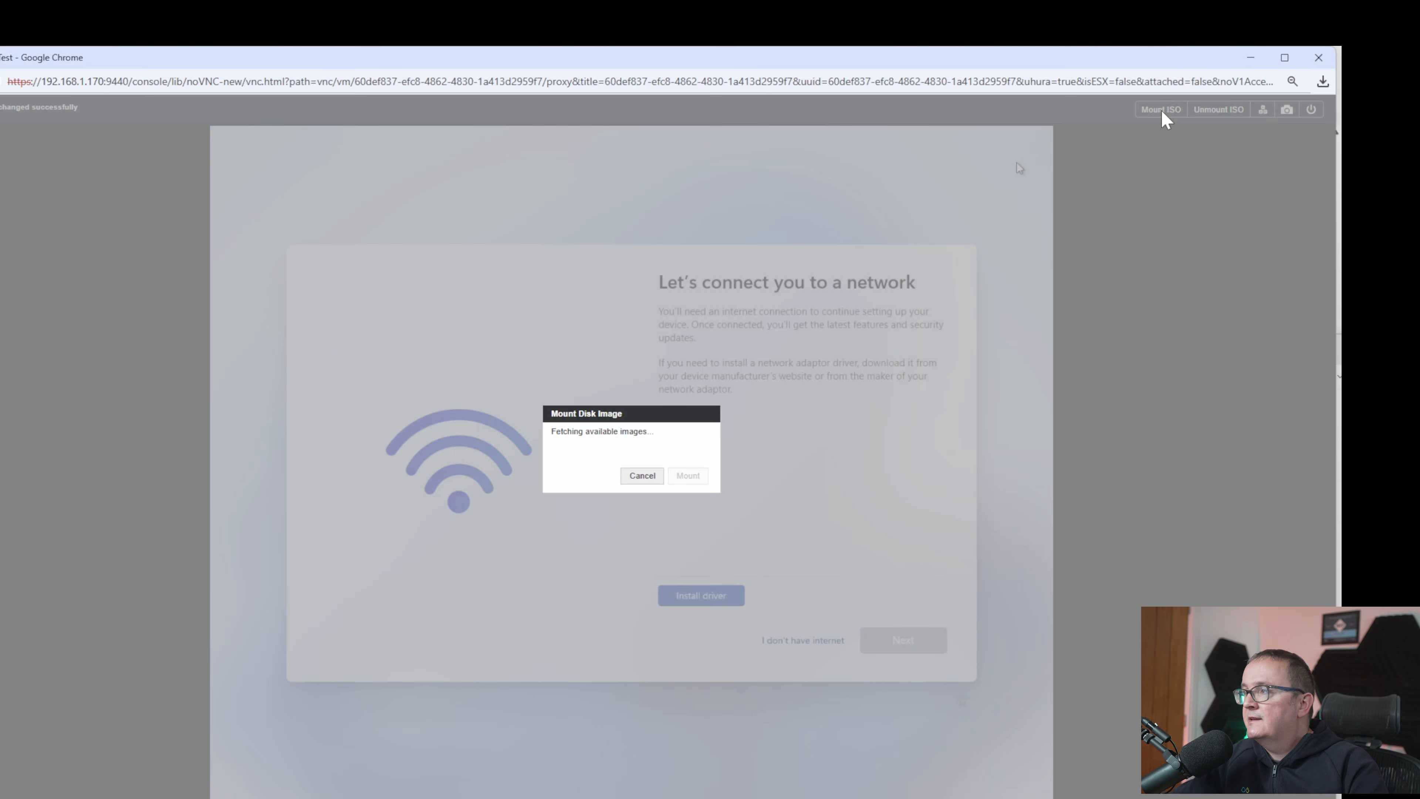
left_click(646, 547)
left_click(644, 555)
left_click(624, 509)
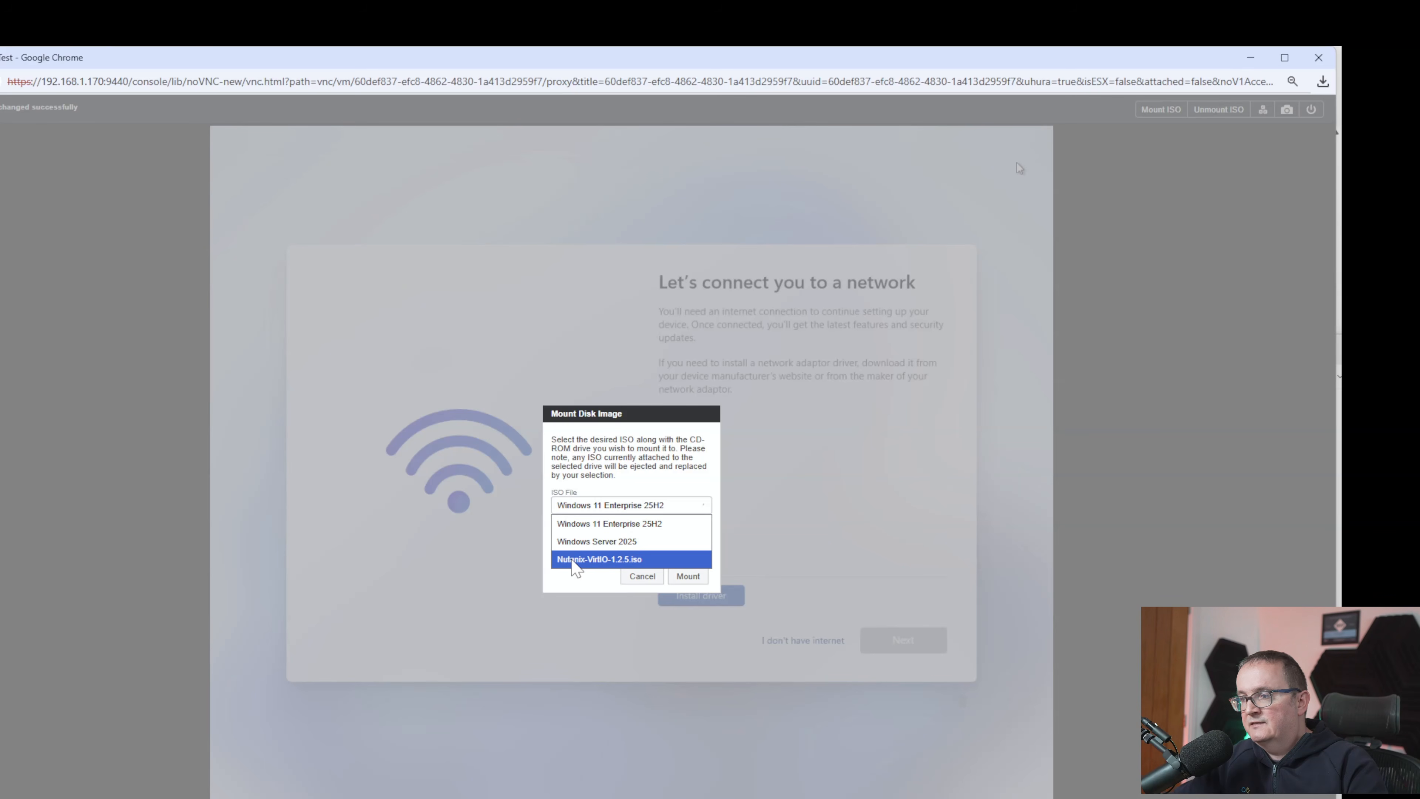
left_click(575, 559)
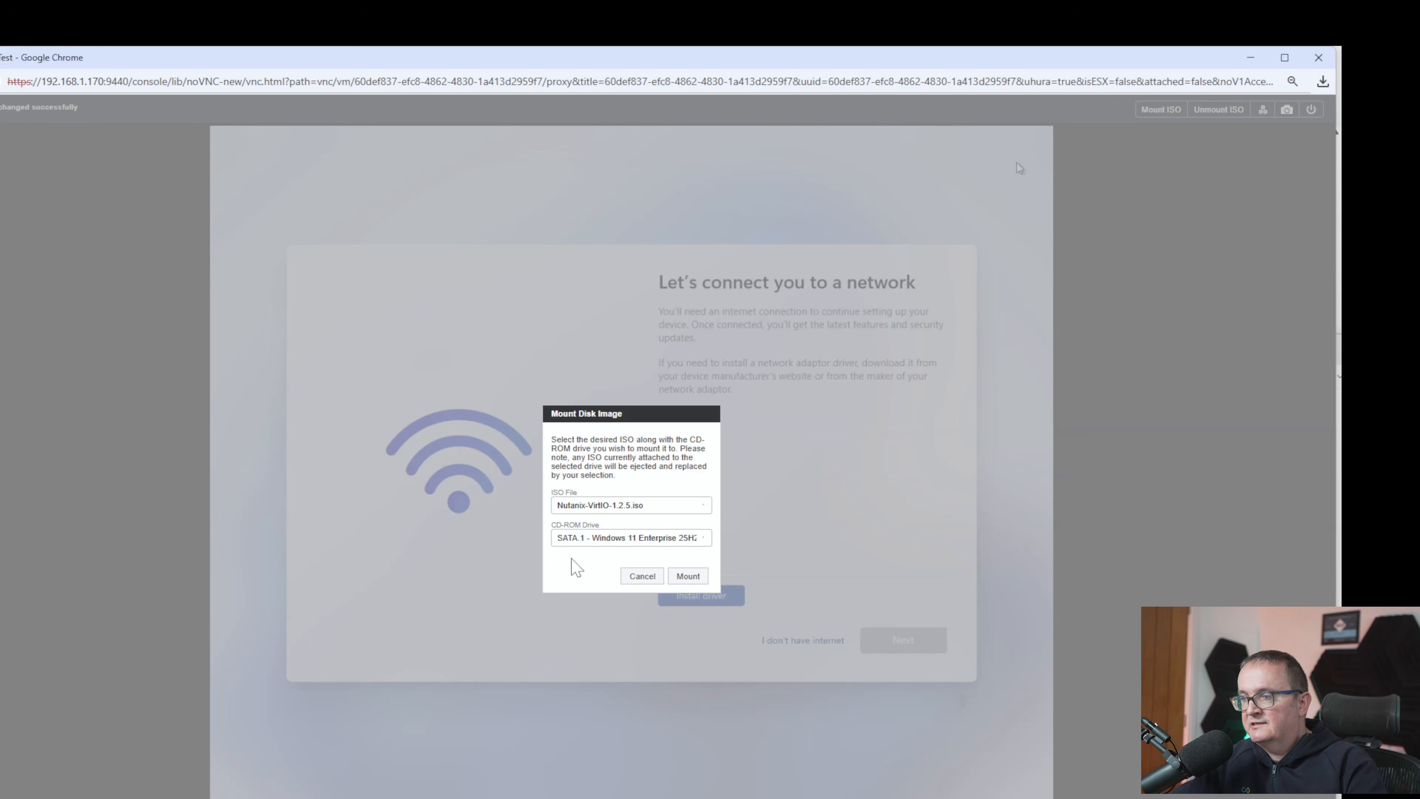
left_click(654, 541)
left_click(652, 545)
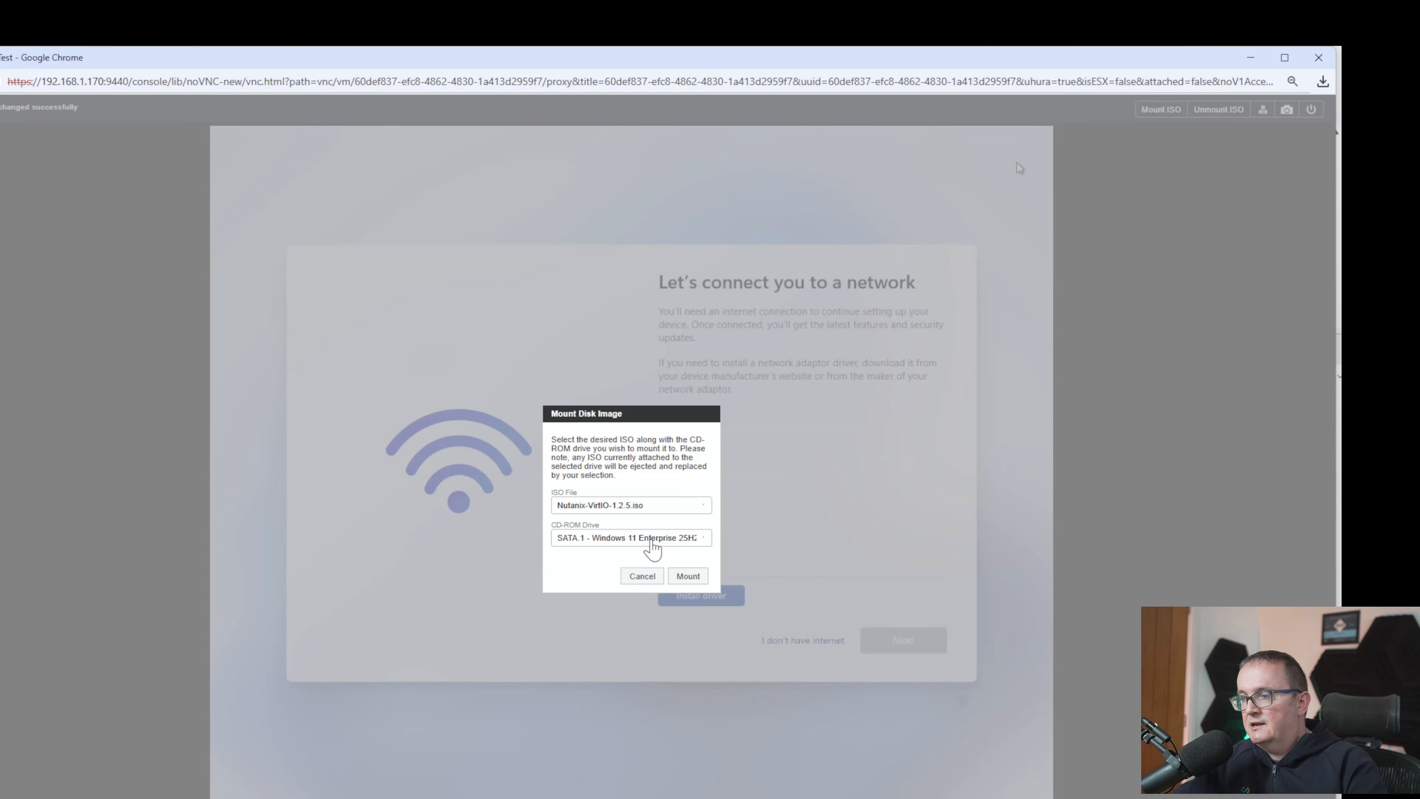
left_click(696, 576)
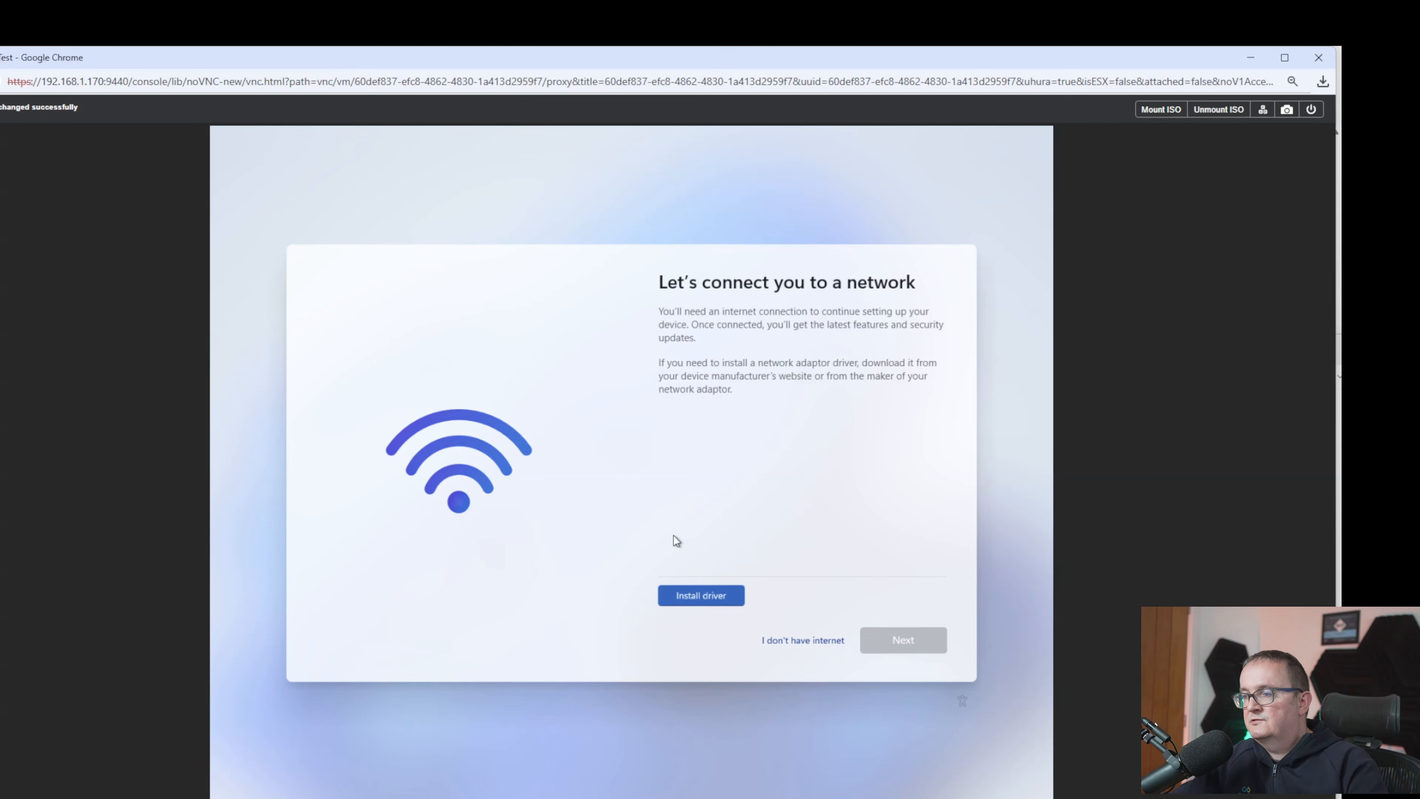
Install the network driver from the Windows 11\x64 folder of the Nutanix VirtIO CD drive and continue past network setup
left_click(701, 595)
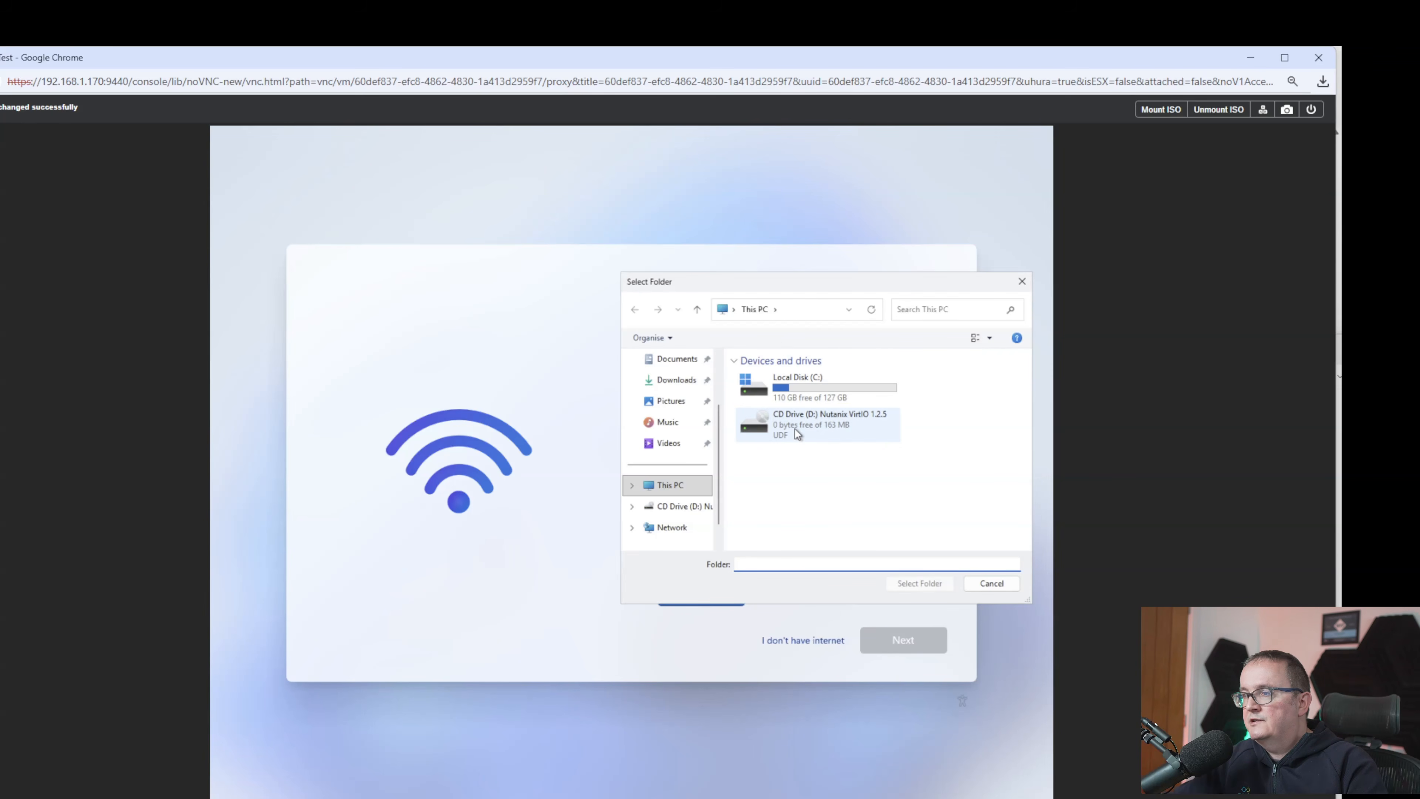
double_click(794, 432)
left_click(790, 440)
double_click(780, 451)
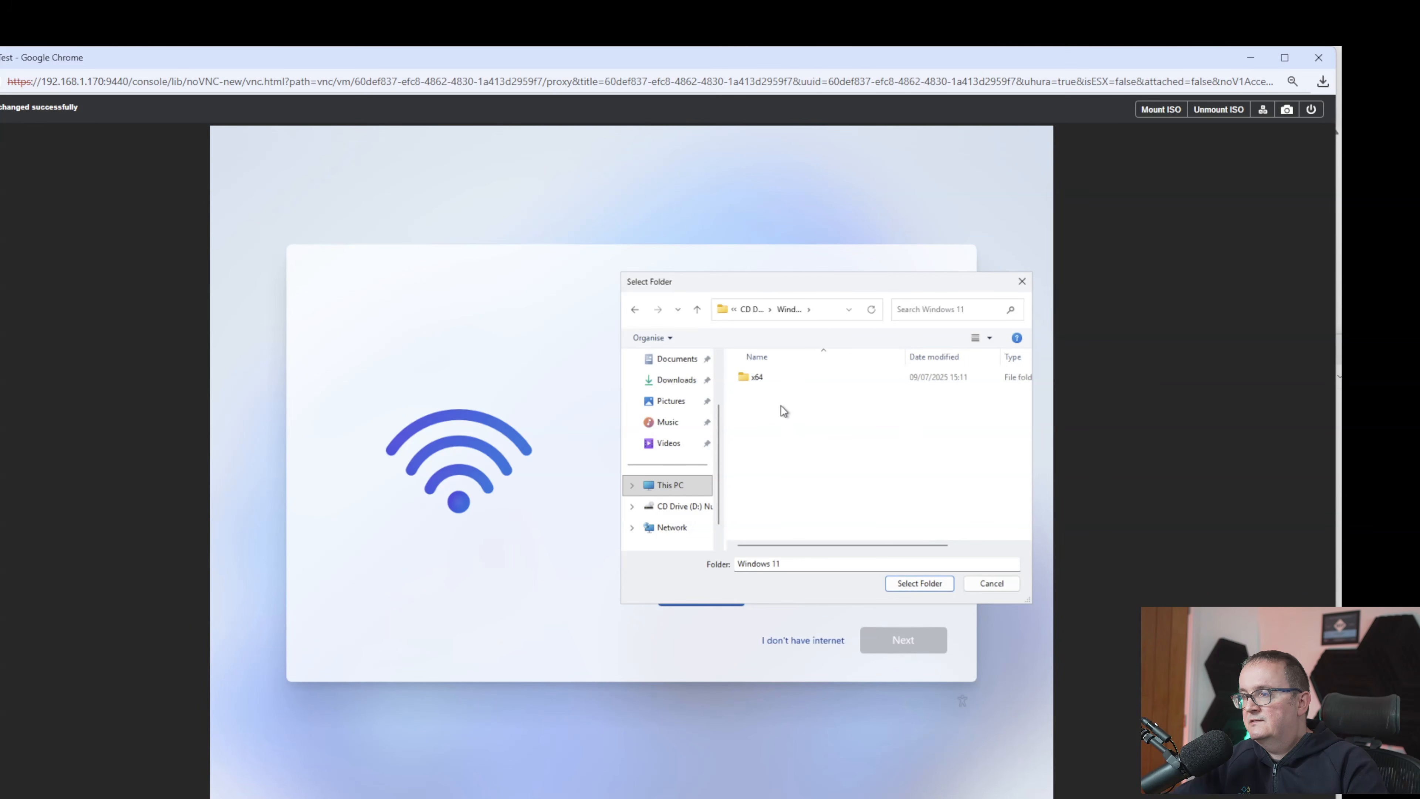
double_click(759, 376)
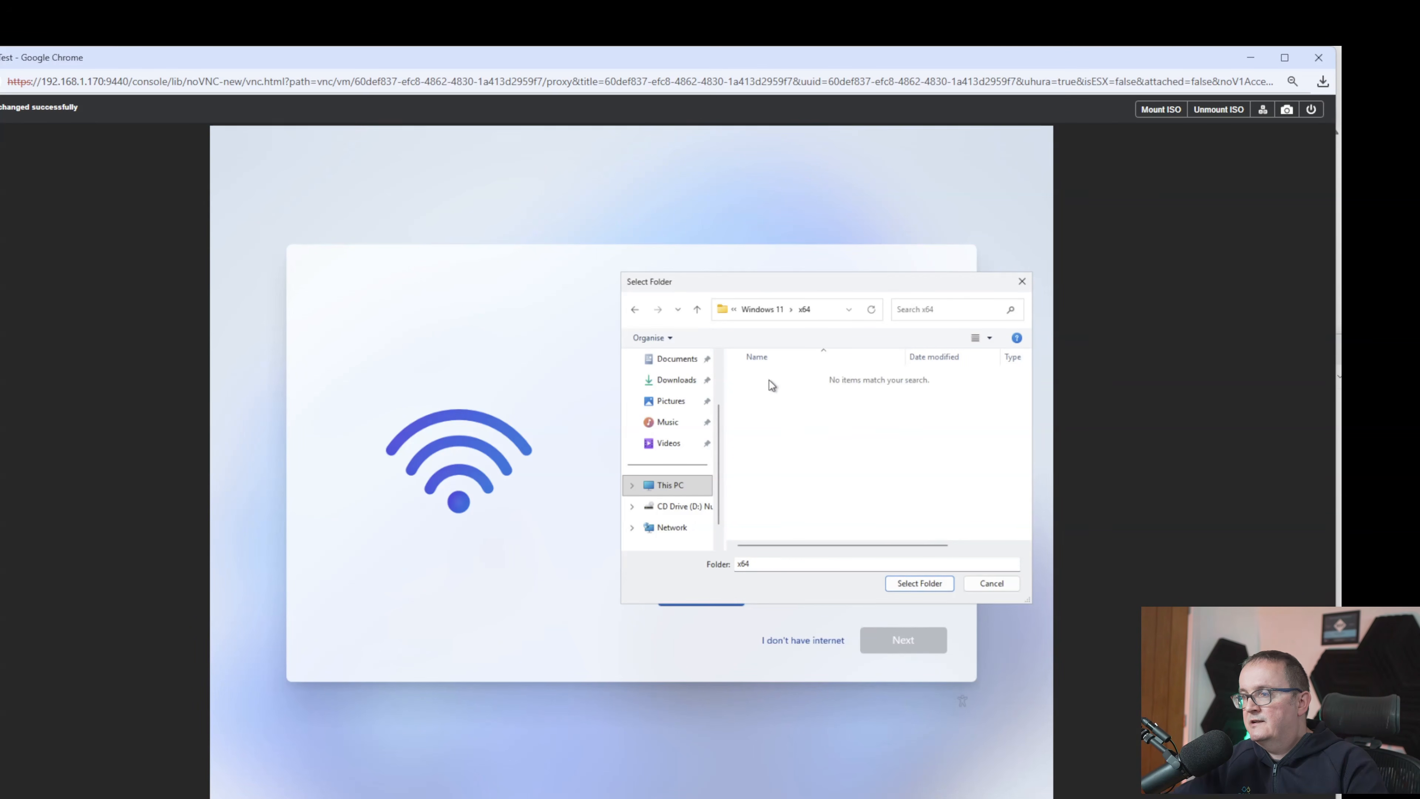
left_click(904, 584)
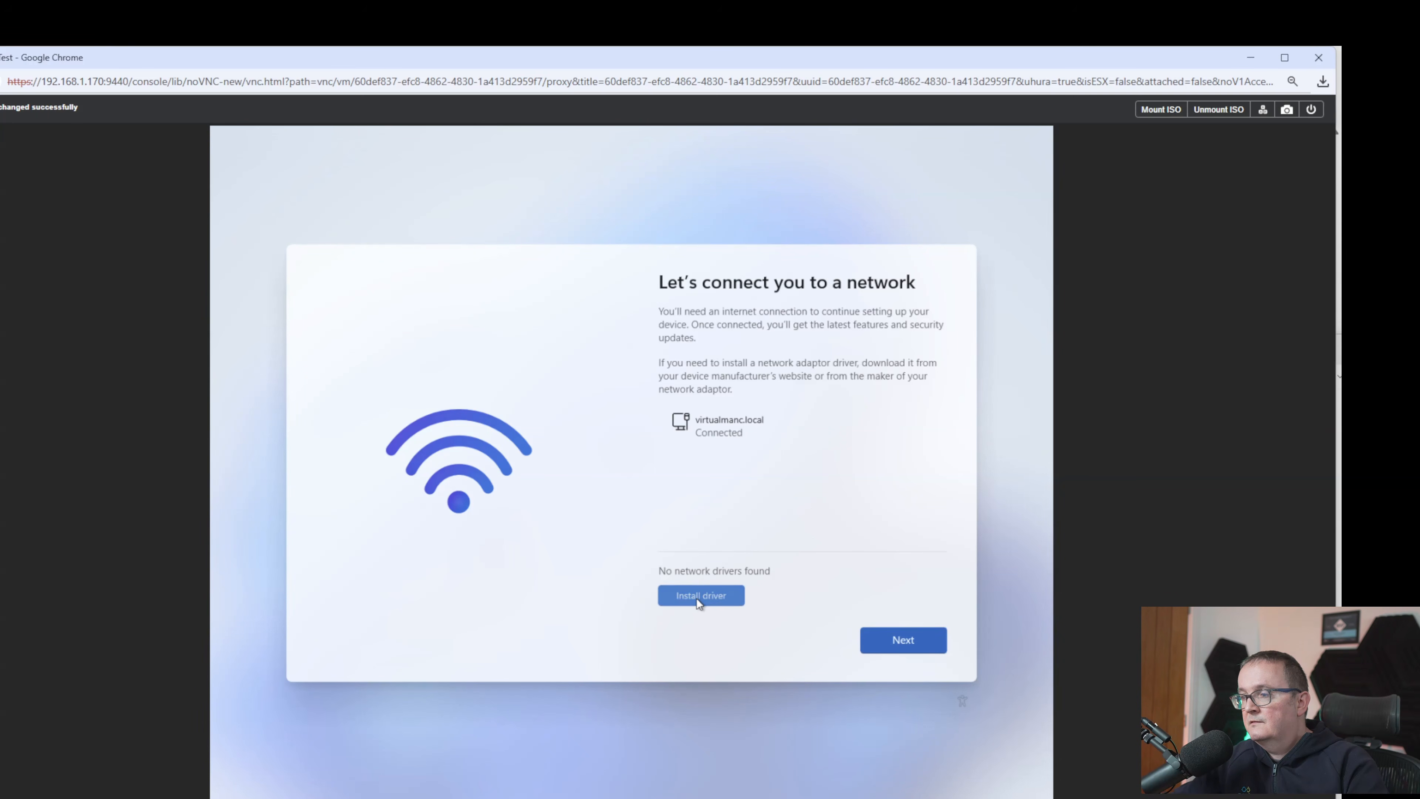
left_click(915, 643)
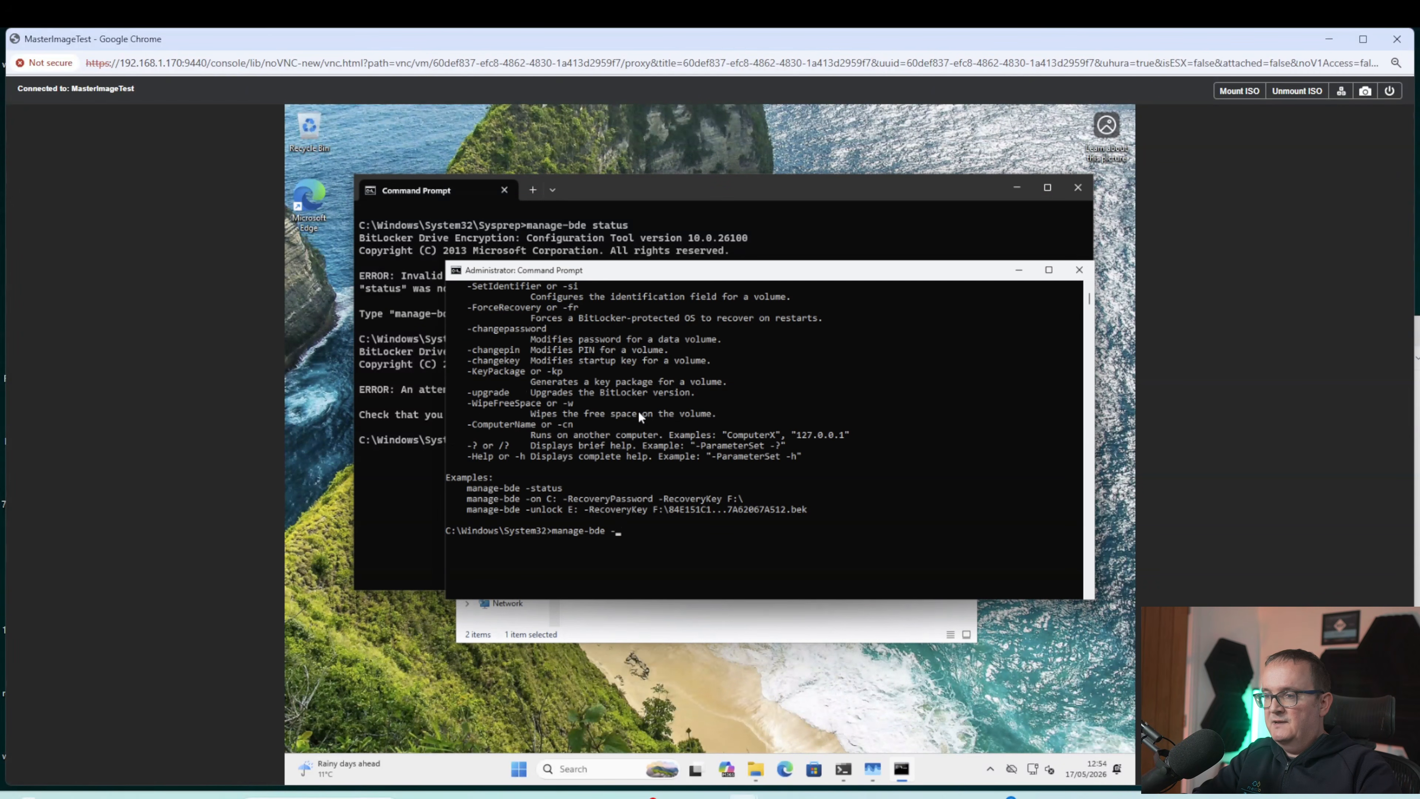
Check the BitLocker status with manage-bde -status, and start editing the recalled command to turn BitLocker off
type("status")
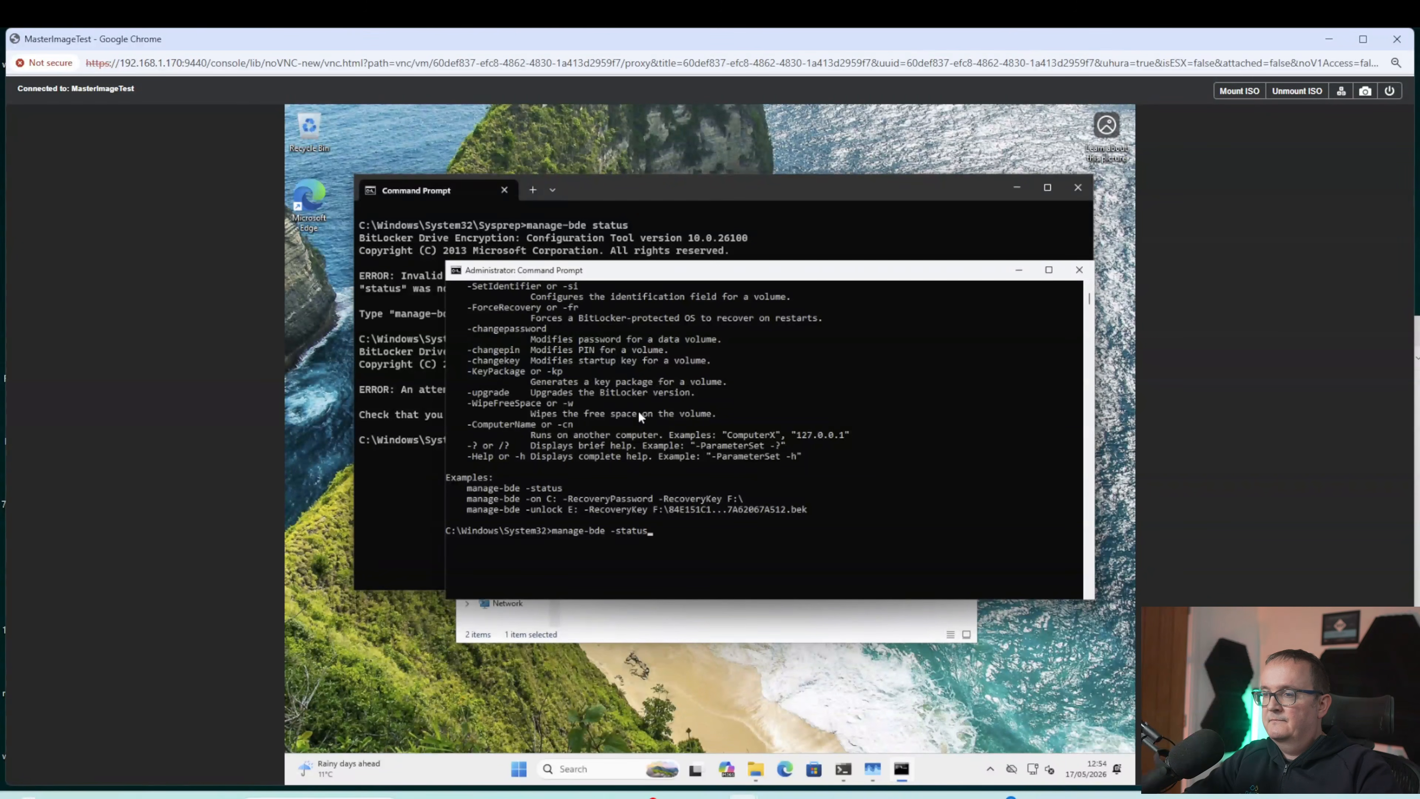
key("Return")
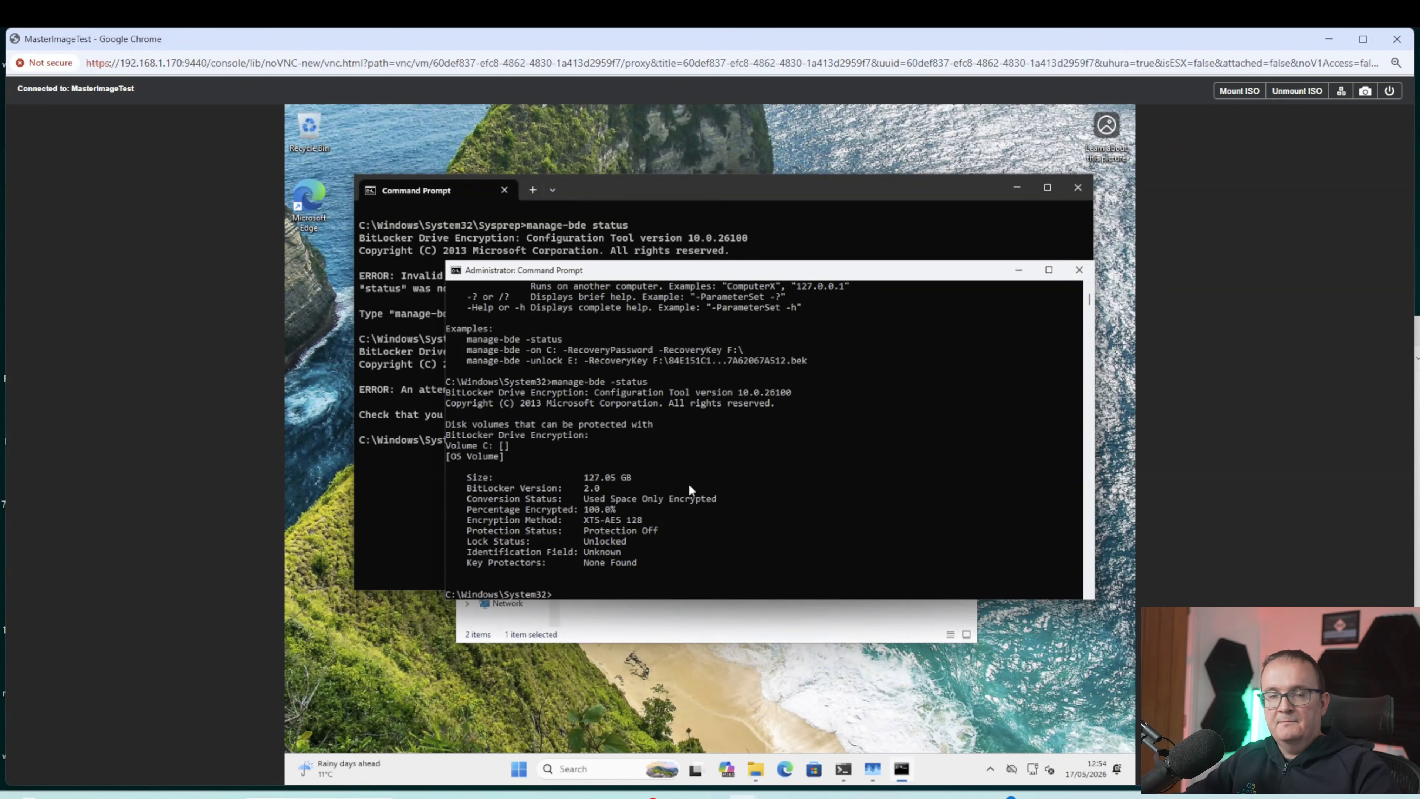
key("Up")
key("BackSpace")
key("BackSpace")
key("BackSpace")
key("BackSpace")
key("BackSpace")
key("BackSpace")
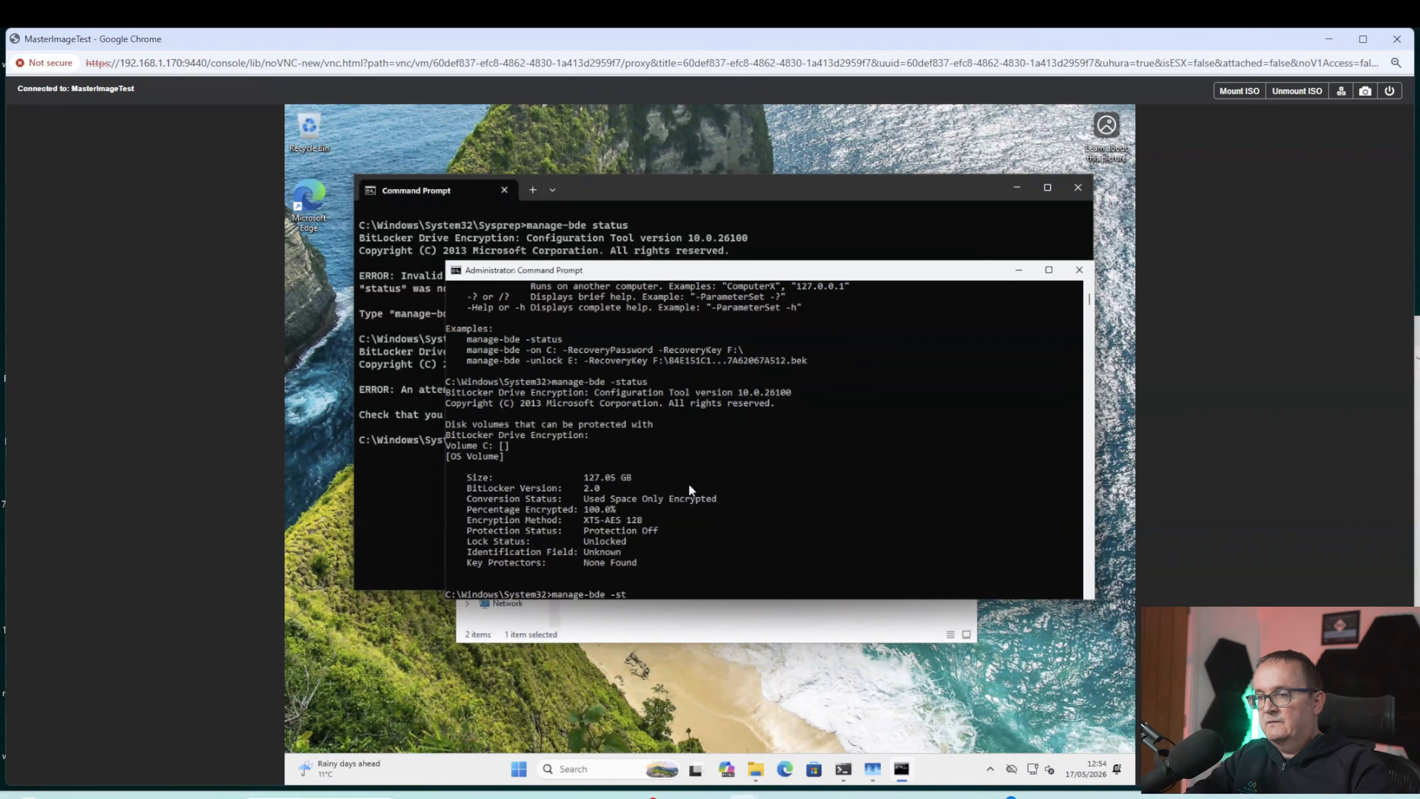
type("OF")
key("BackSpace")
key("BackSpace")
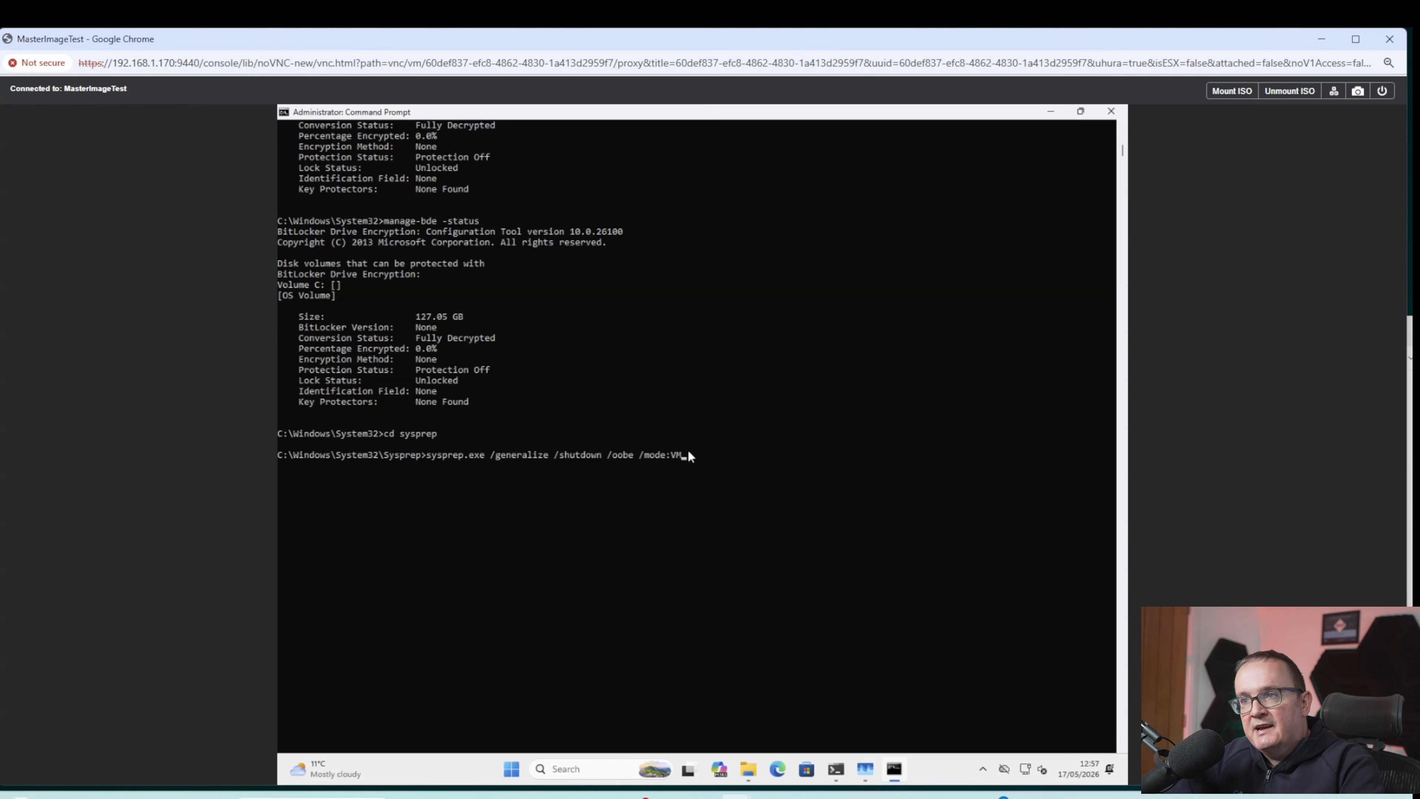
Generalize the image and shut down the VM with sysprep.exe /generalize /shutdown /oobe /mode:VM
key("Return")
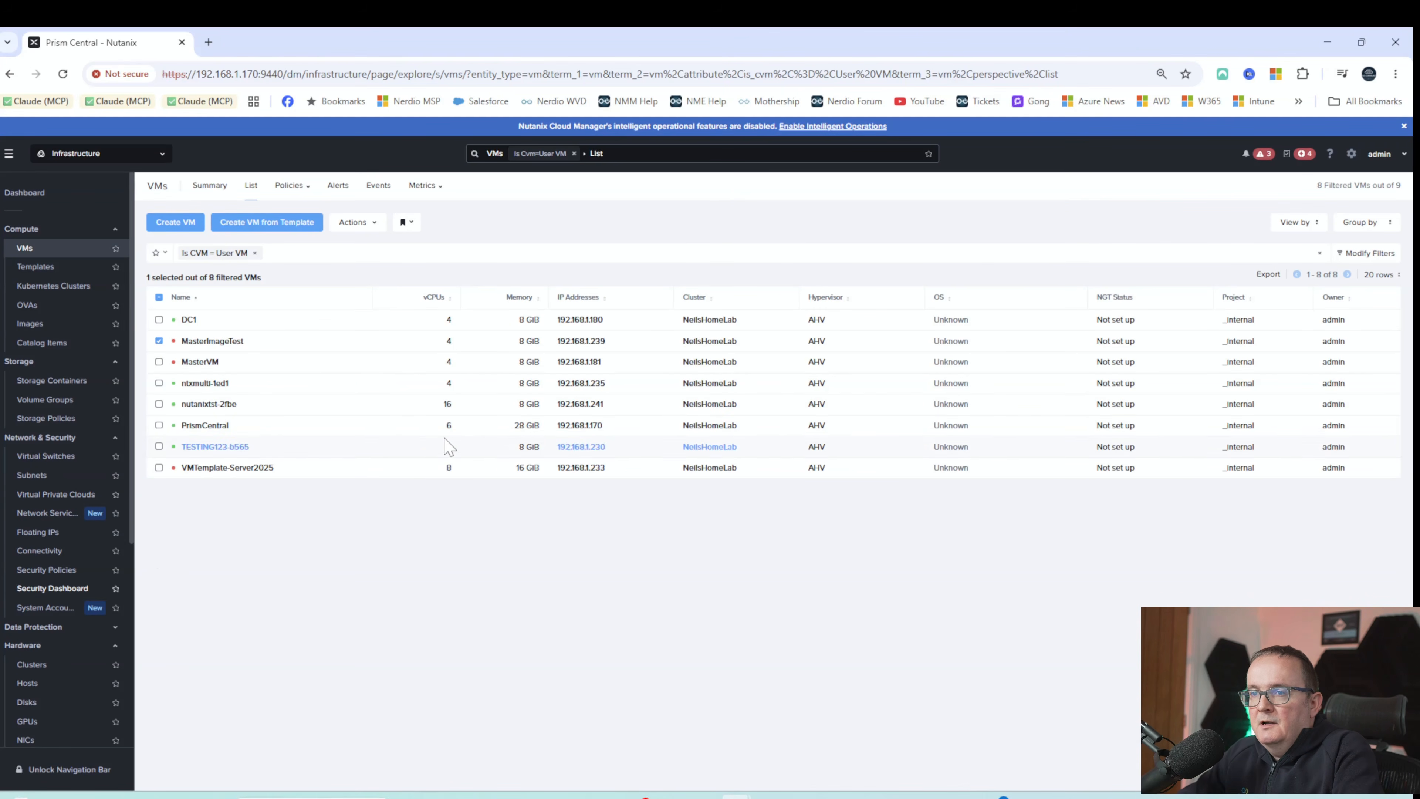
In Prism Central, start a VM template from MasterImageTest and name it YouTube Win1125H2
right_click(318, 349)
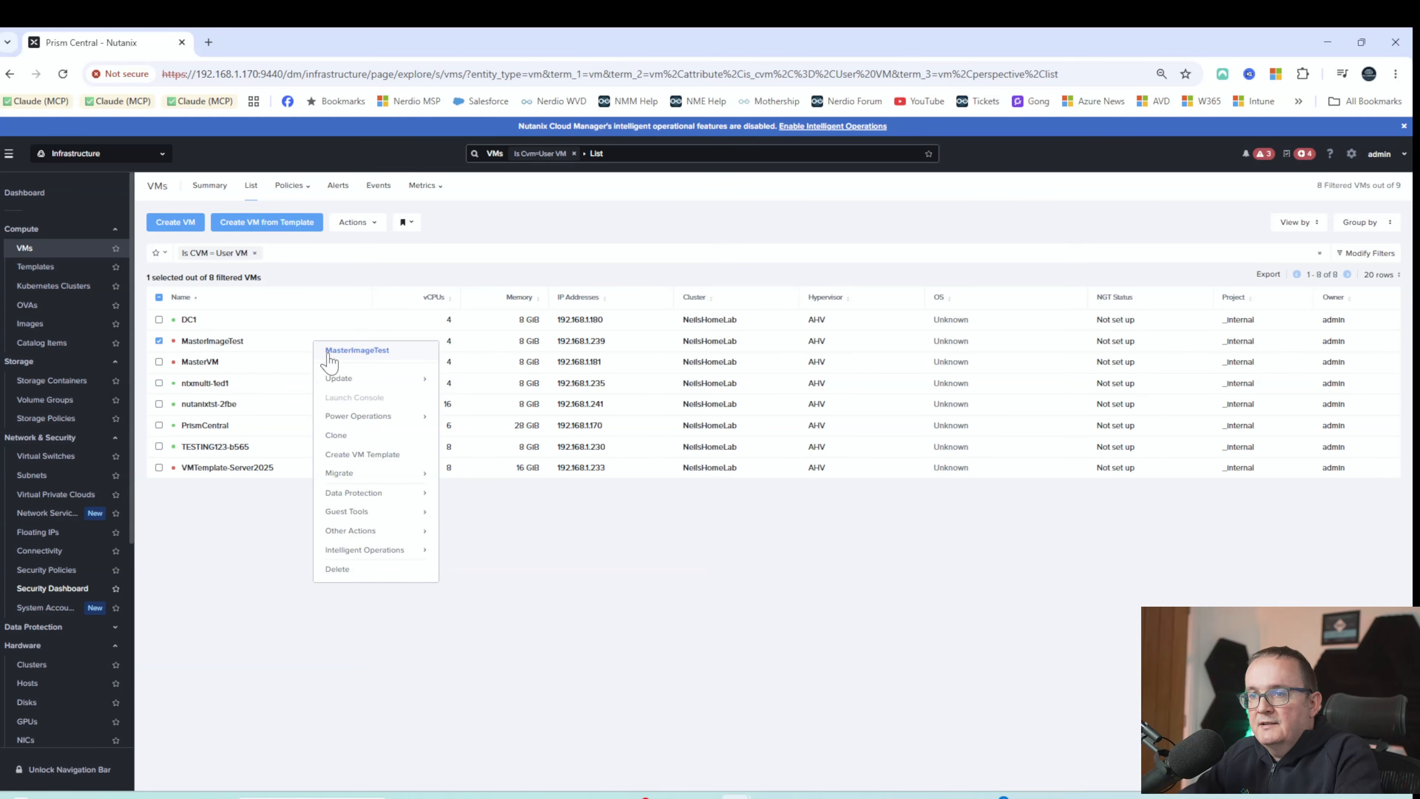
left_click(382, 455)
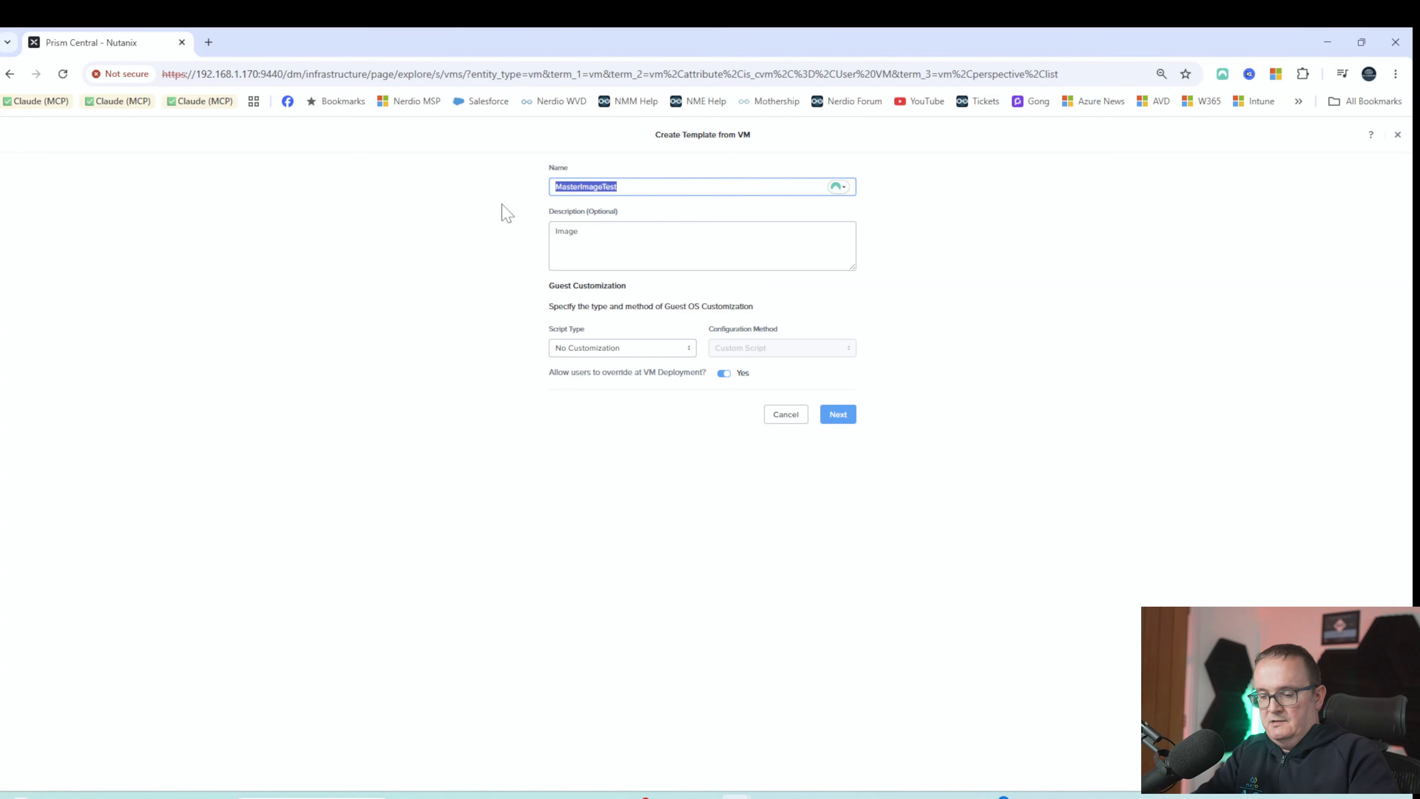
type("YouTube Win1125H2")
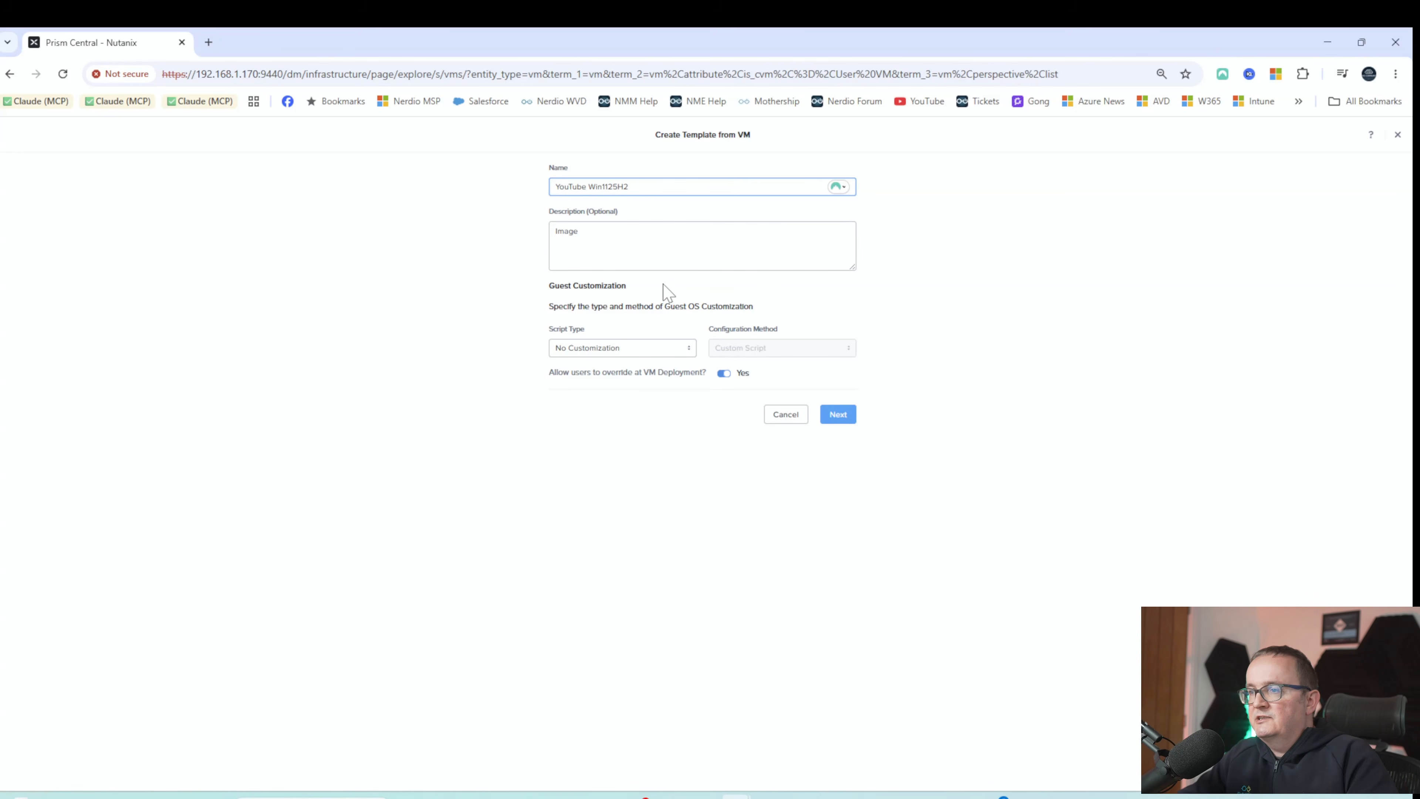
Replace the template description with "Master image for single-session"
left_click(580, 232)
key("BackSpace")
key("BackSpace")
key("BackSpace")
key("BackSpace")
key("BackSpace")
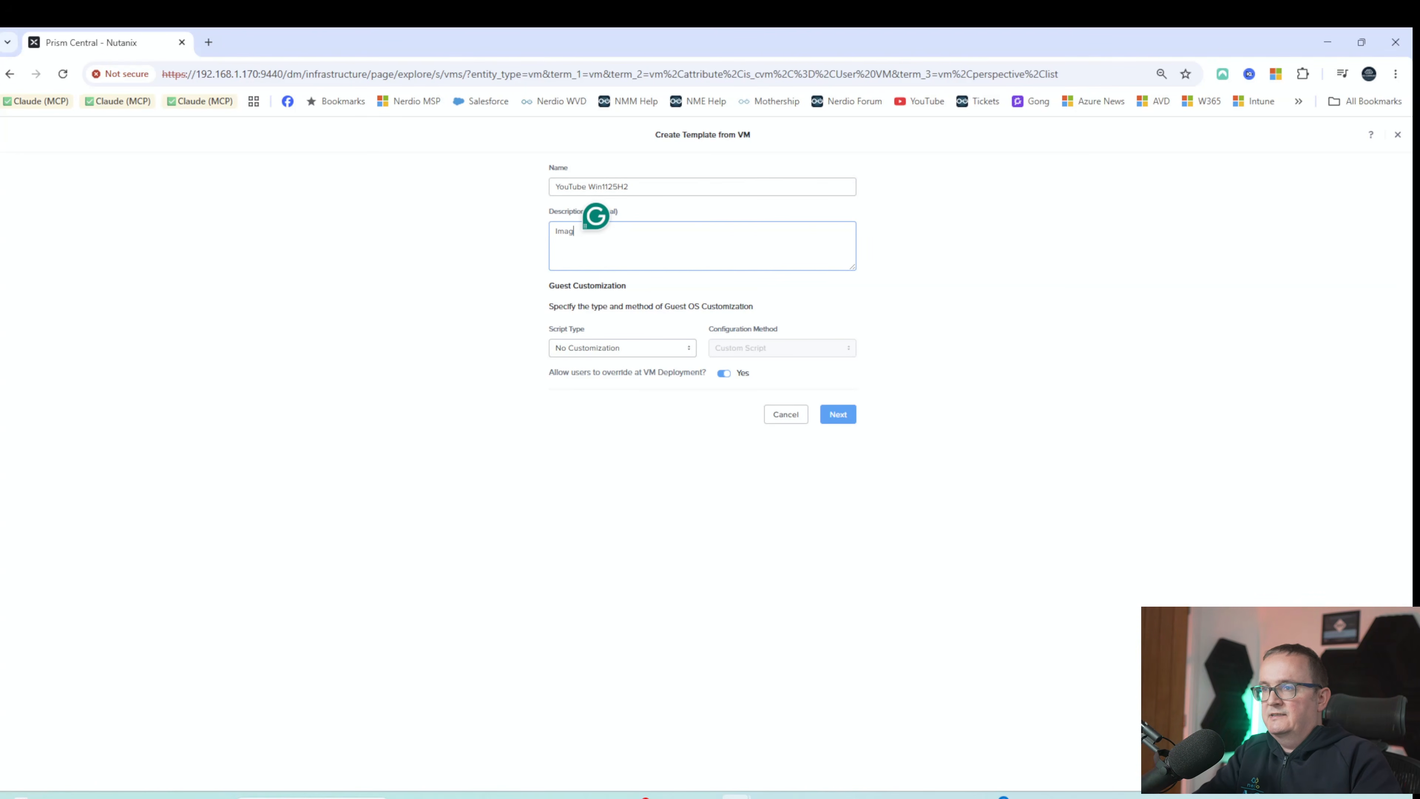
type("Ma")
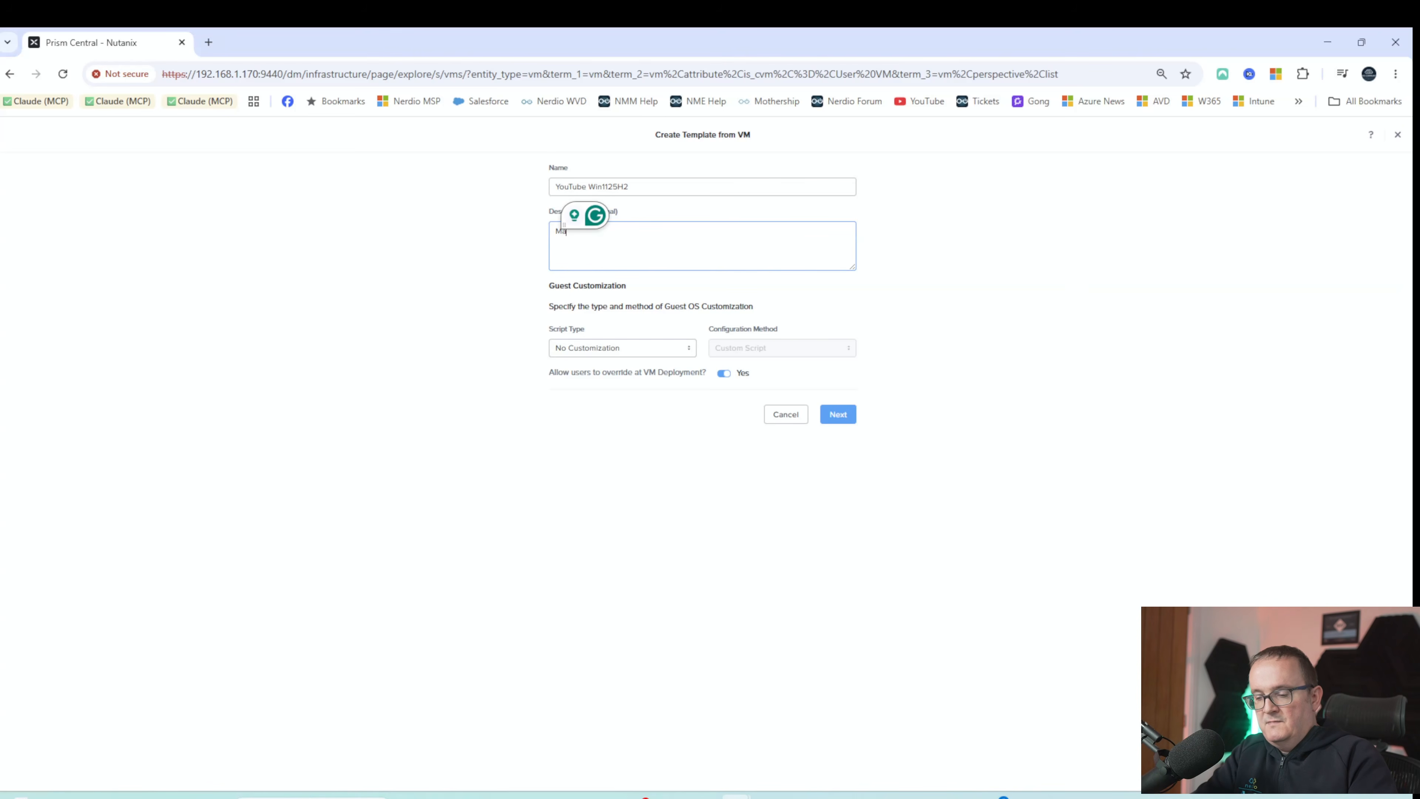
type("ster image for si")
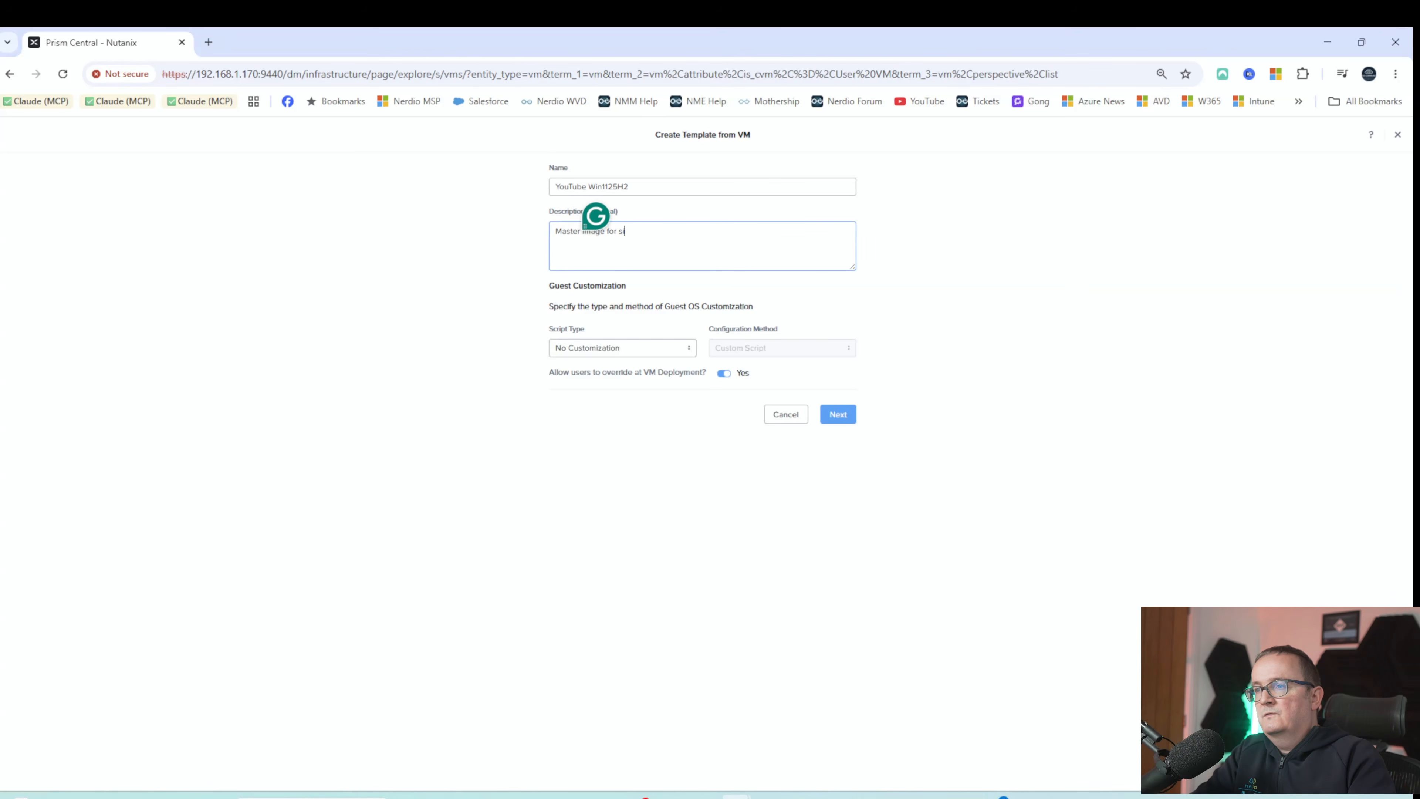
type("ngle-session")
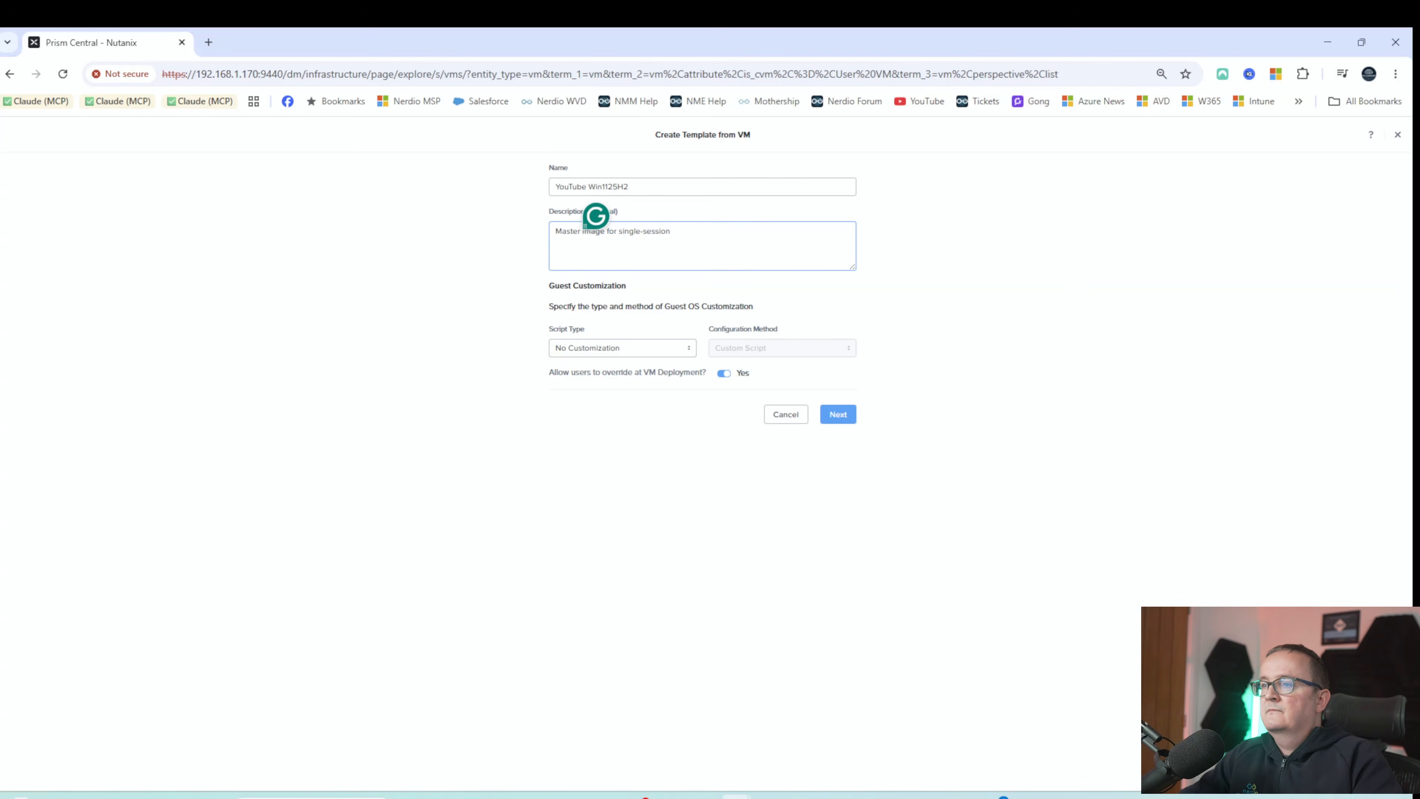
Review the template's configuration, resources and timezone, and save the template
left_click(838, 414)
scroll(726, 332, "down", 1)
scroll(727, 333, "up", 1)
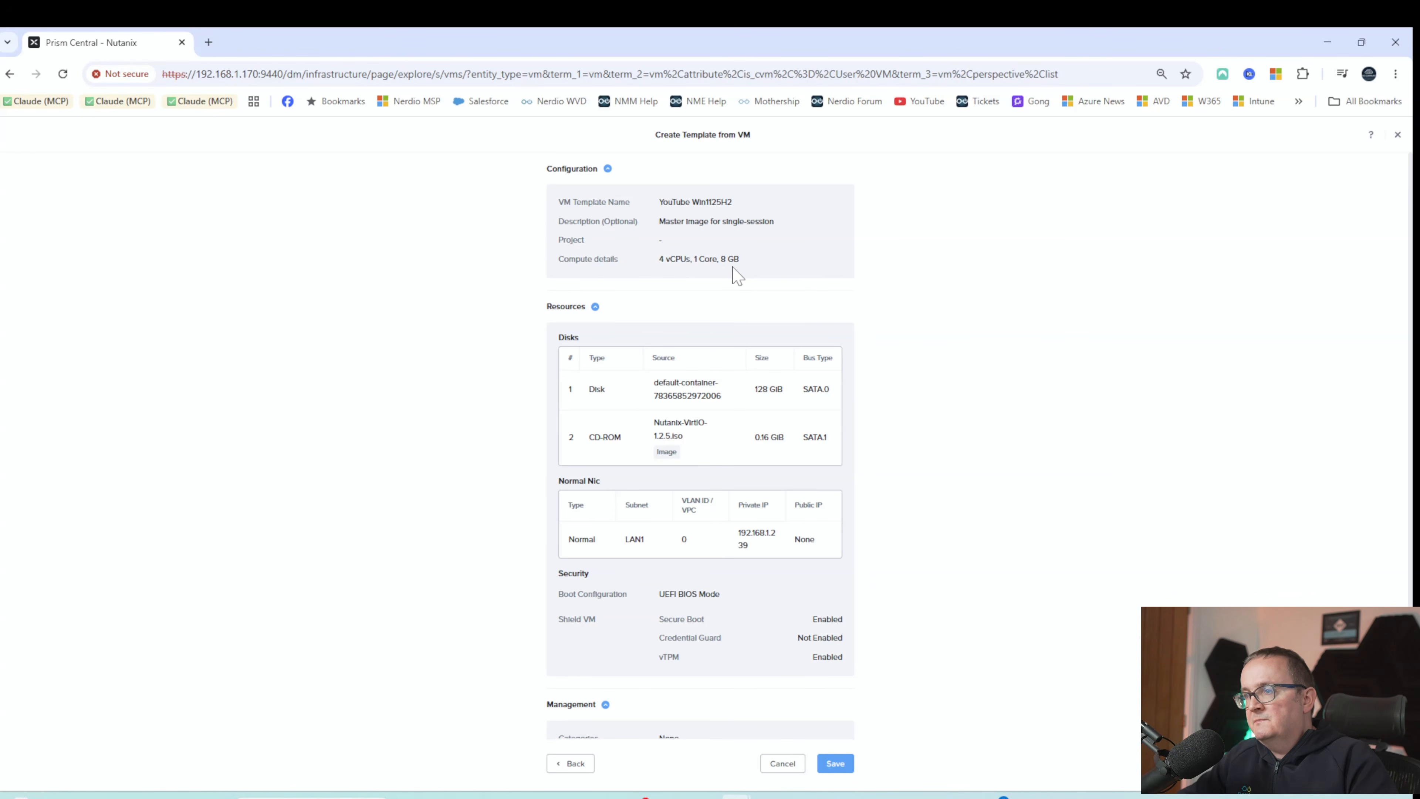
scroll(738, 275, "down", 2)
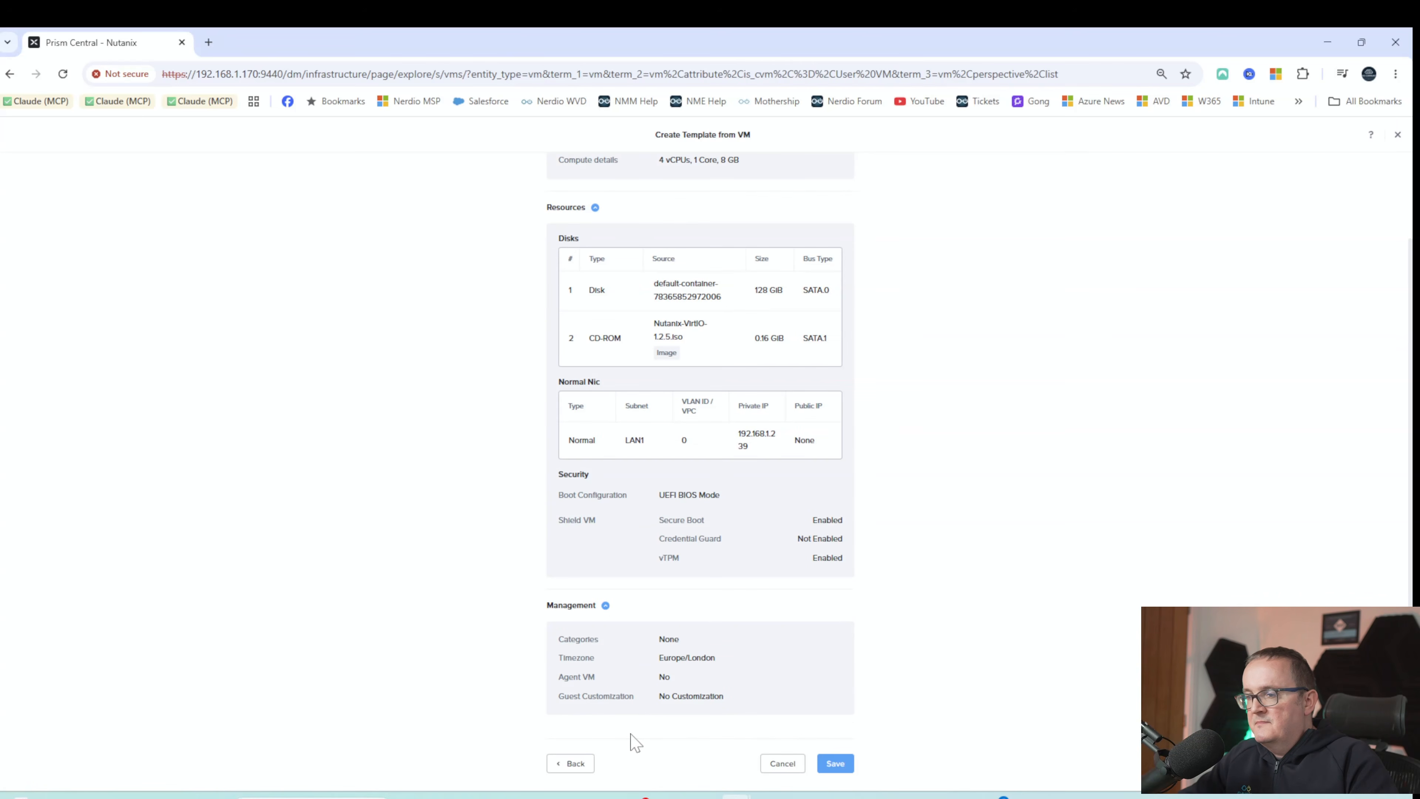
left_click_drag(654, 666, 749, 669)
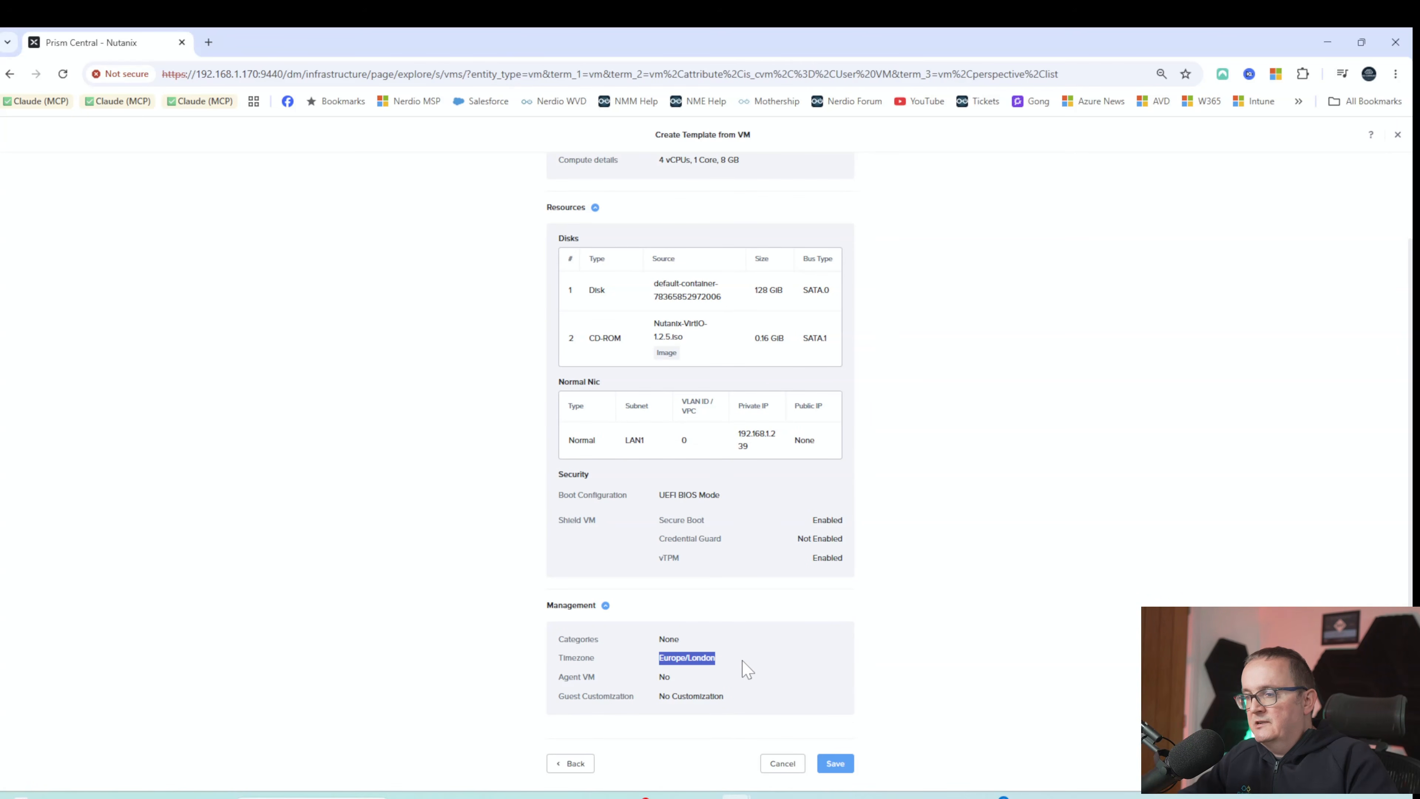
left_click(833, 767)
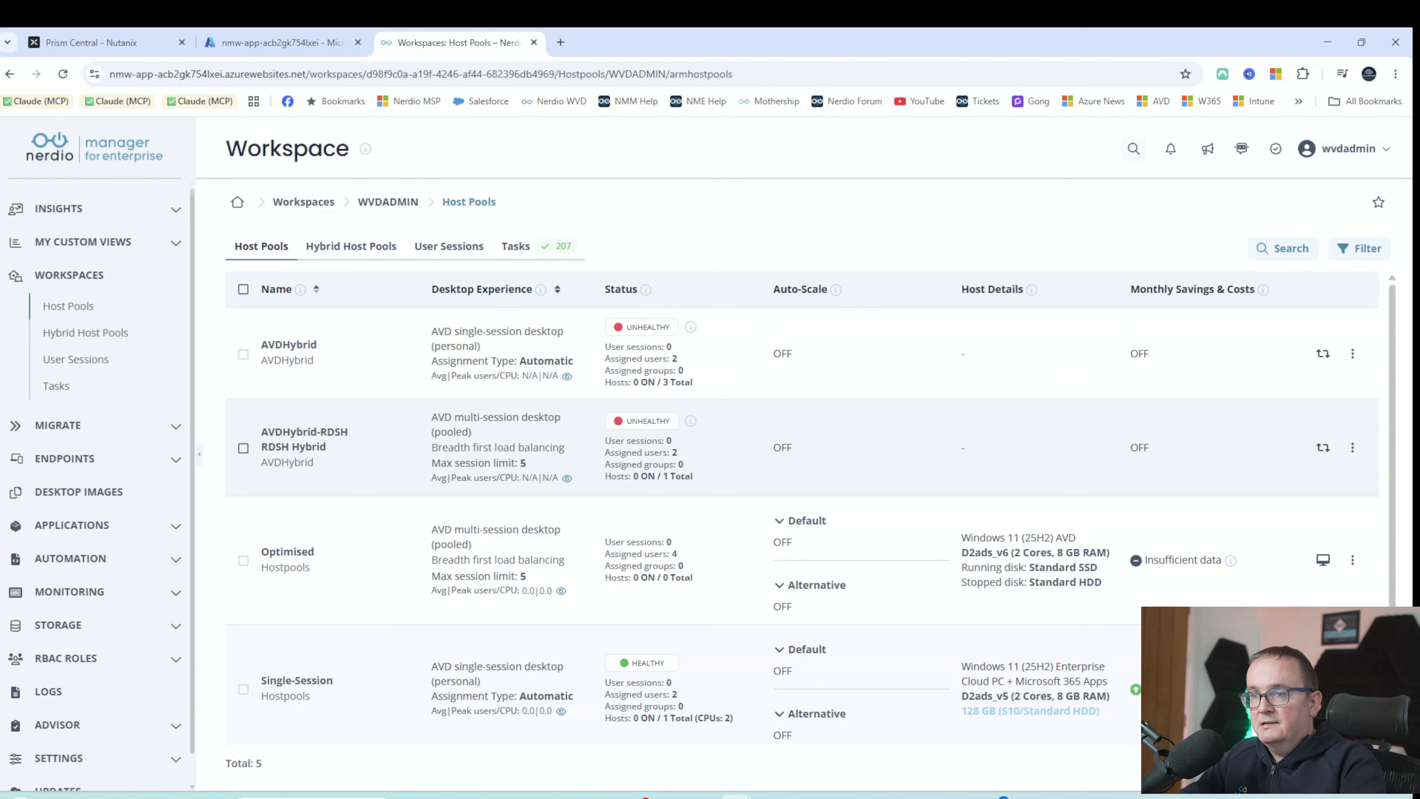
In Nerdio Manager's hybrid host pools, start a Nutanix host pool named YouTubentxtest in the NutanixHostPools resource group
left_click(87, 335)
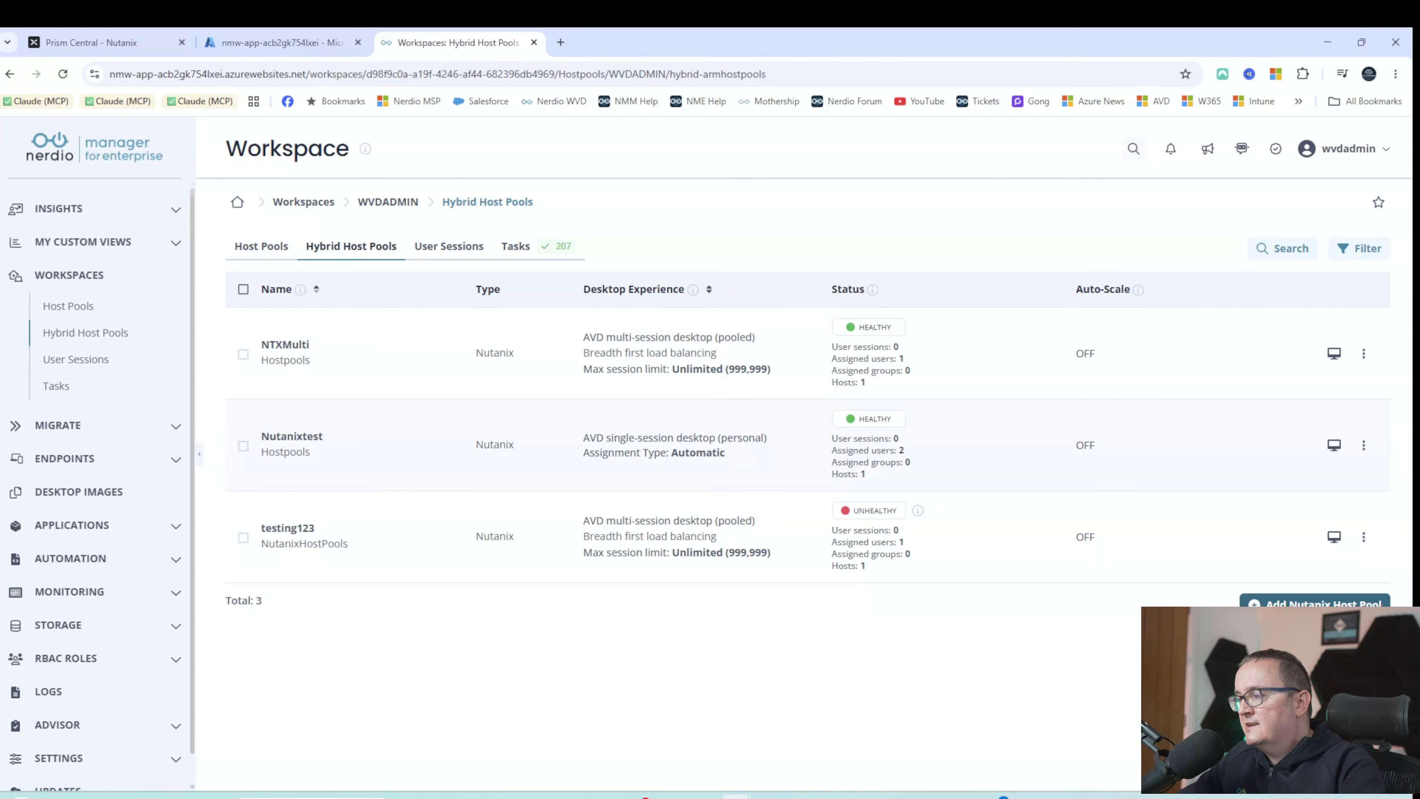
left_click(1314, 603)
type("YouTubentxte")
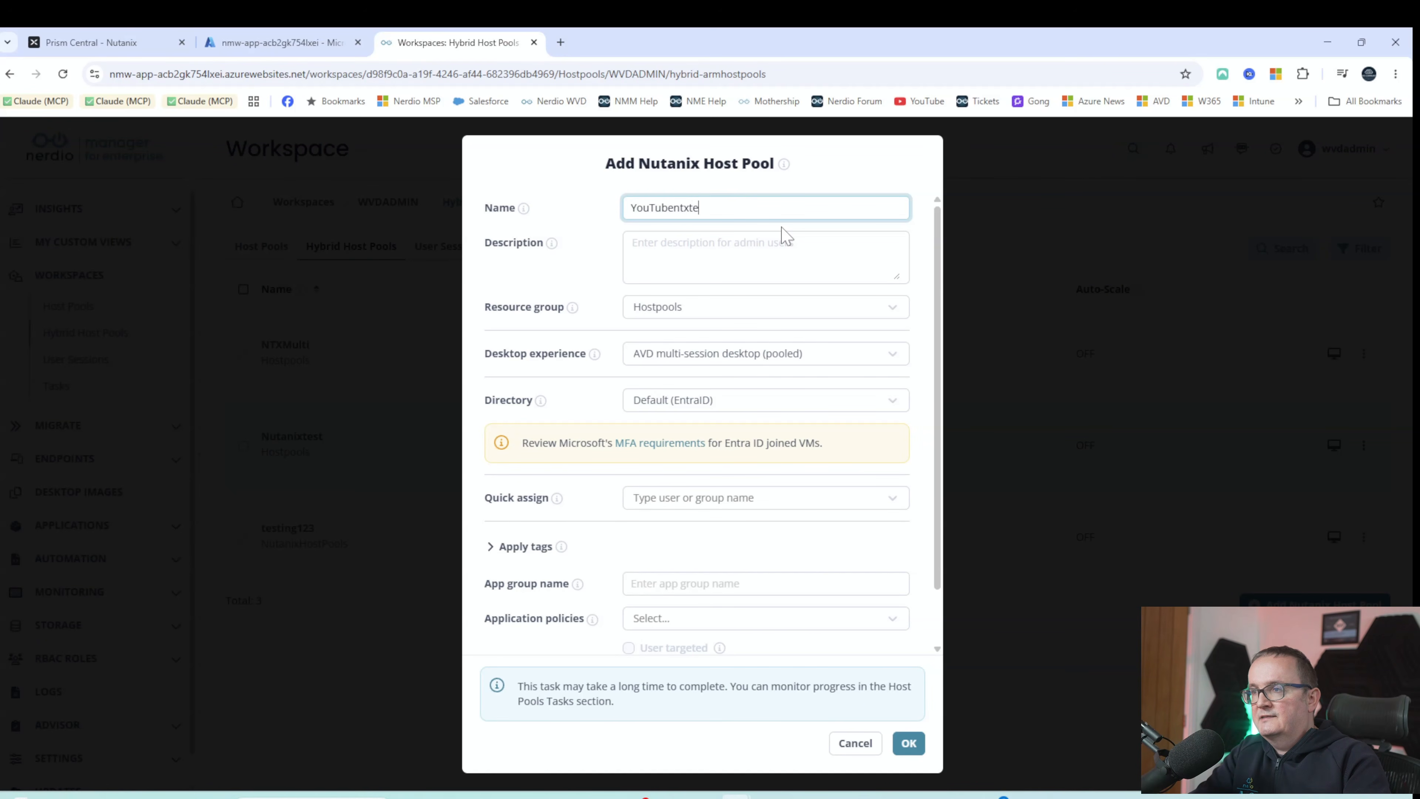
type("st")
left_click(772, 241)
left_click(695, 309)
scroll(722, 454, "down", 1)
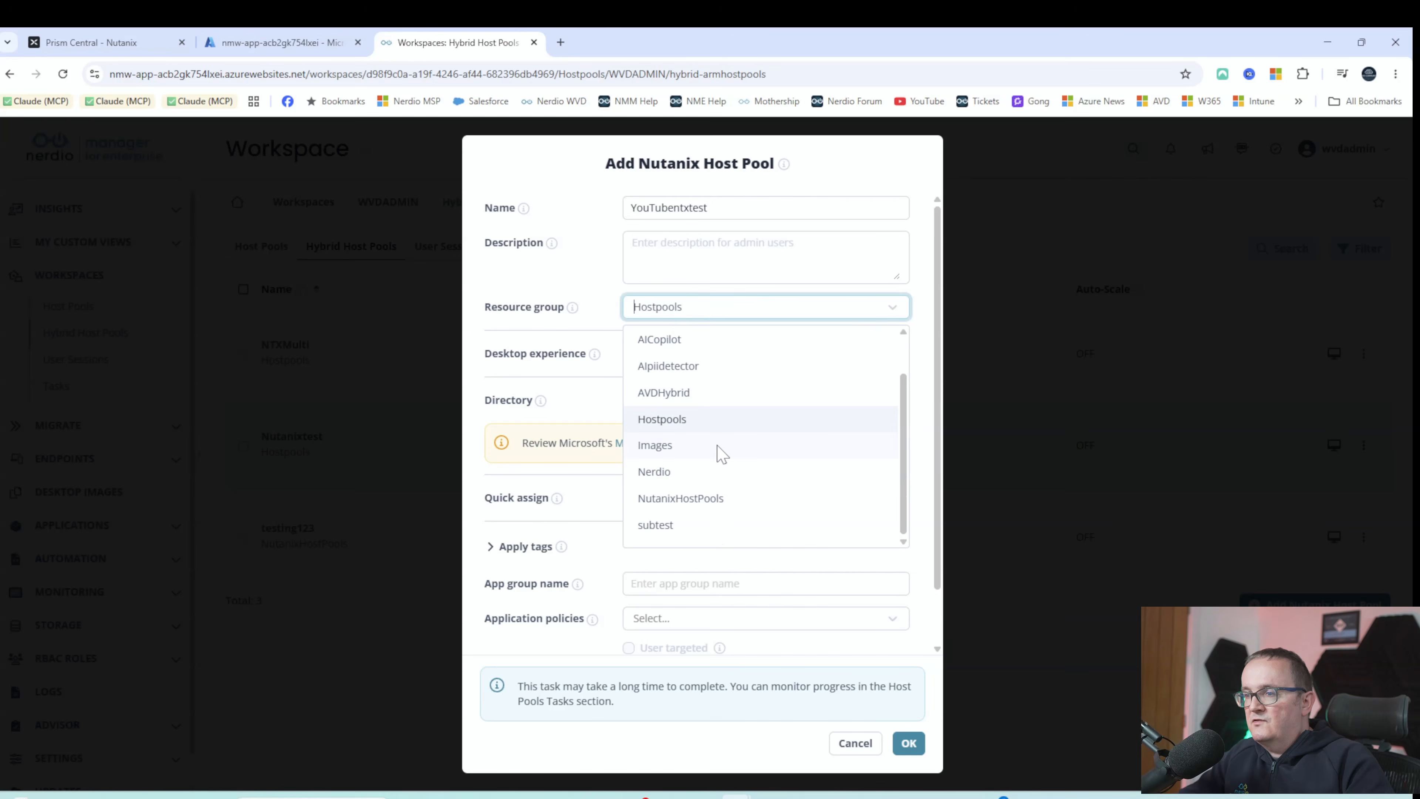
left_click(720, 499)
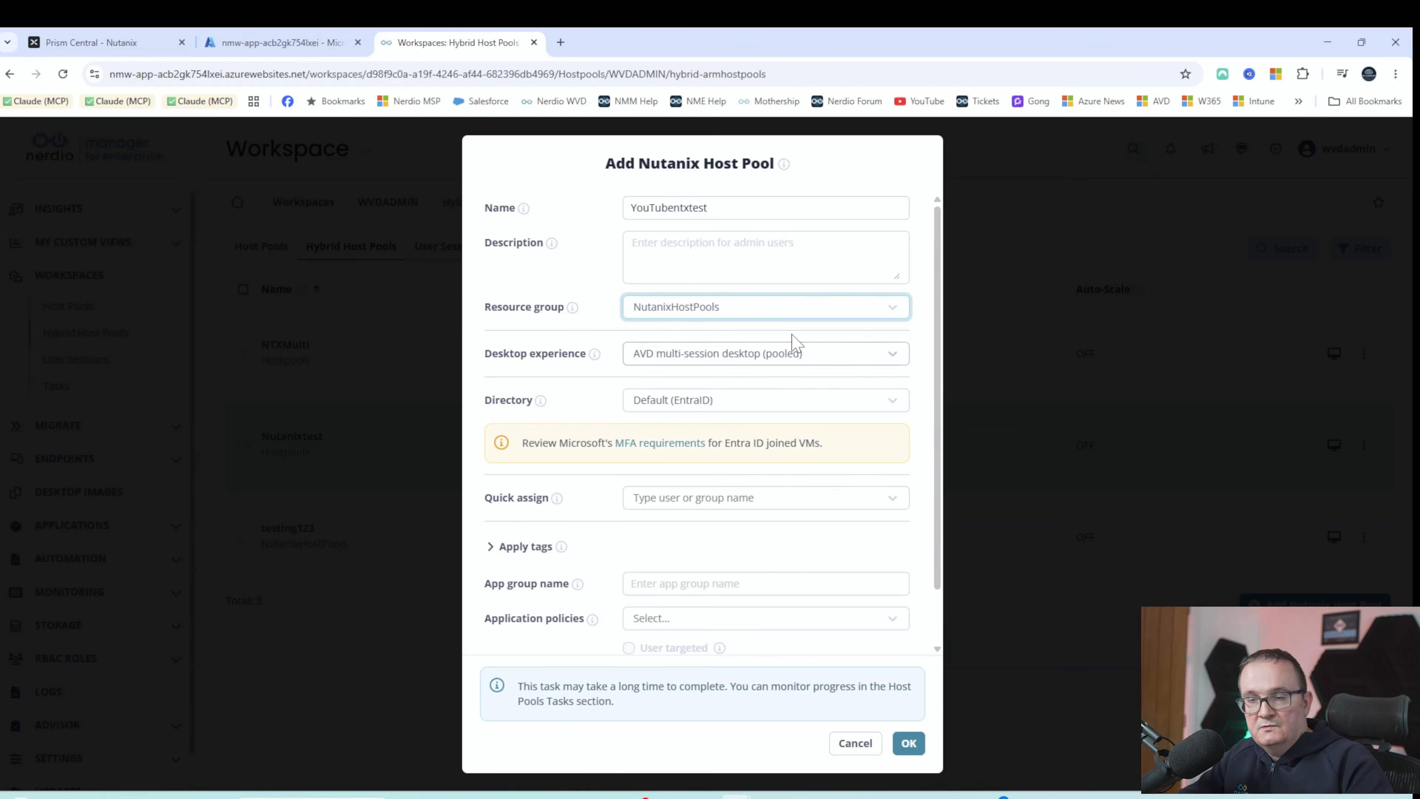
Set the host pool's desktop experience to AVD single-session desktop (personal) and its directory to AD virtualmanc.local
left_click(678, 361)
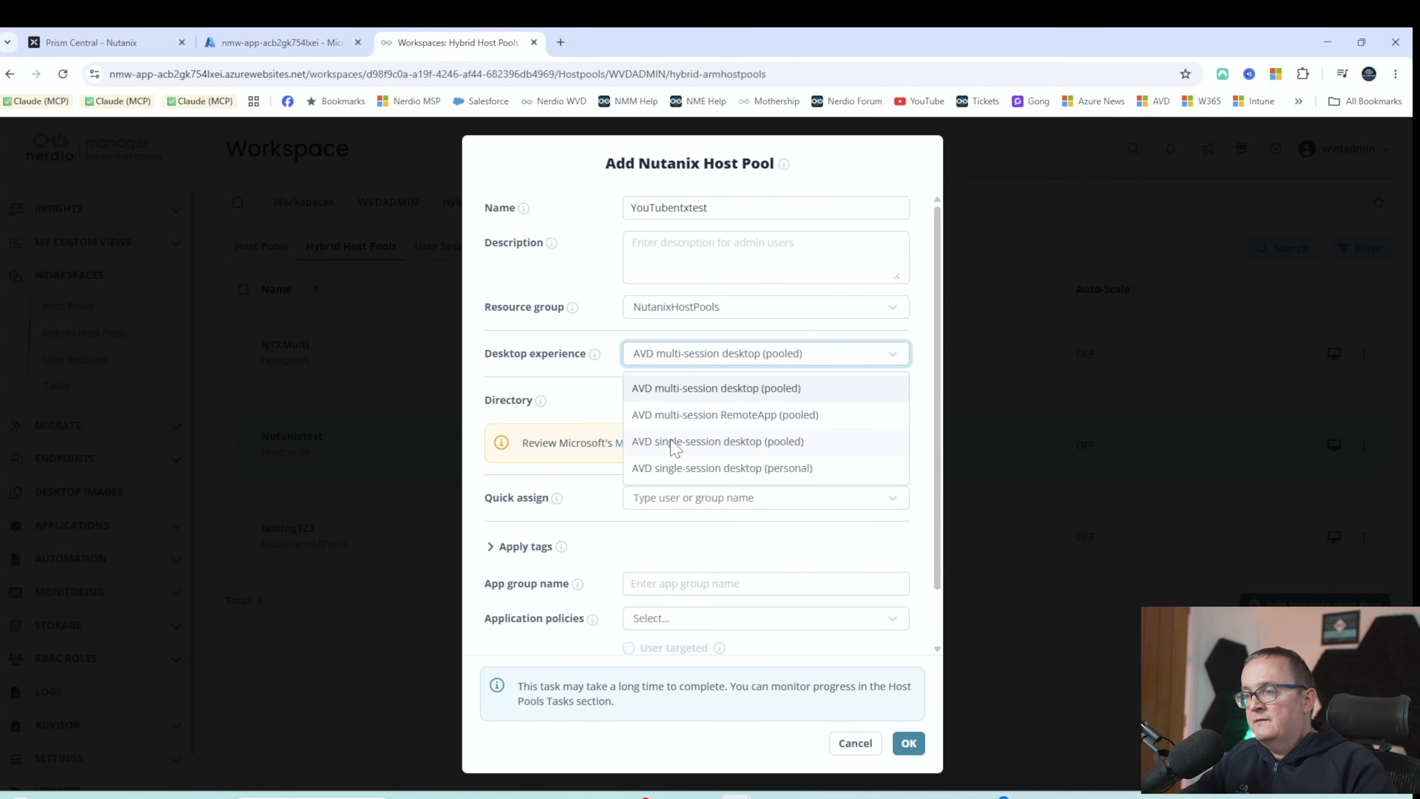
left_click(676, 468)
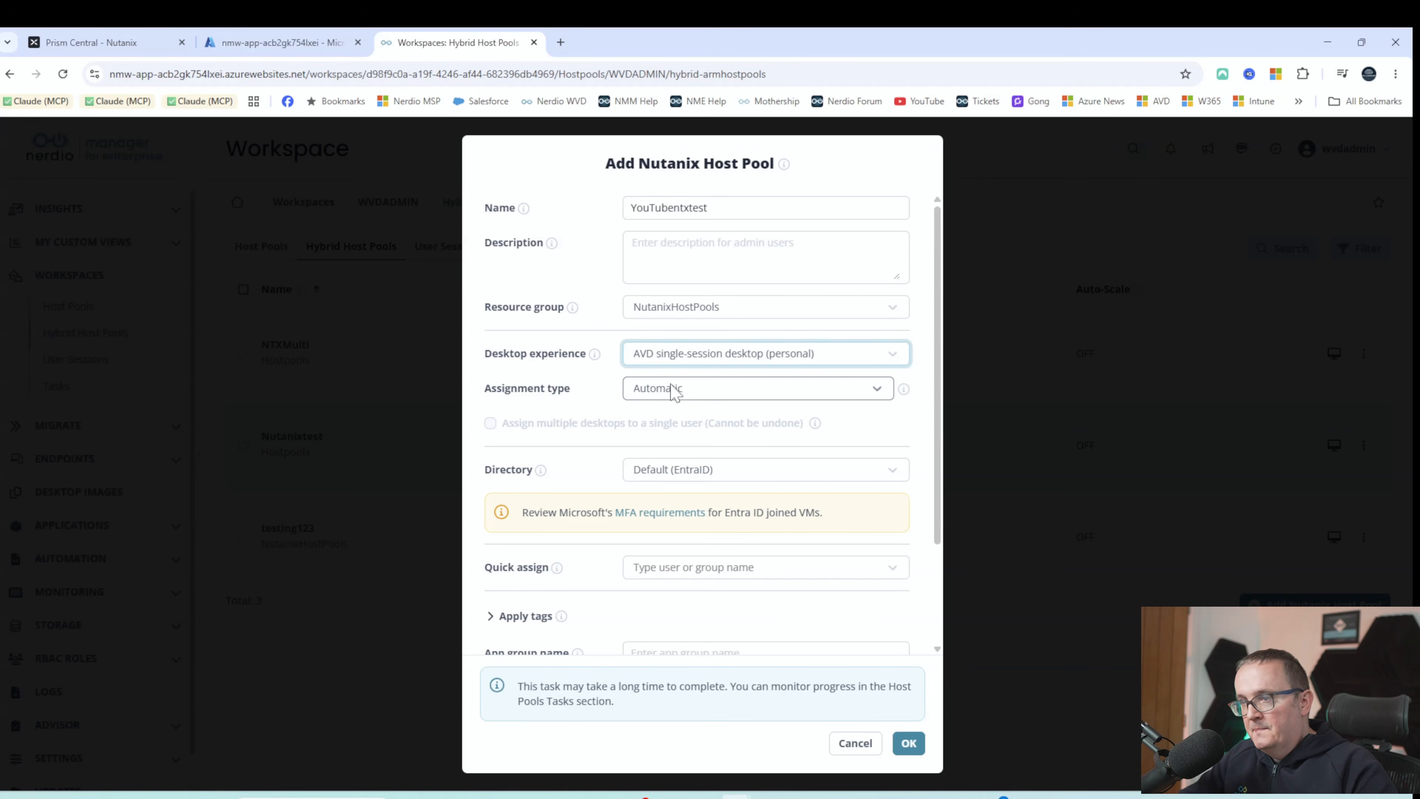
scroll(671, 392, "down", 1)
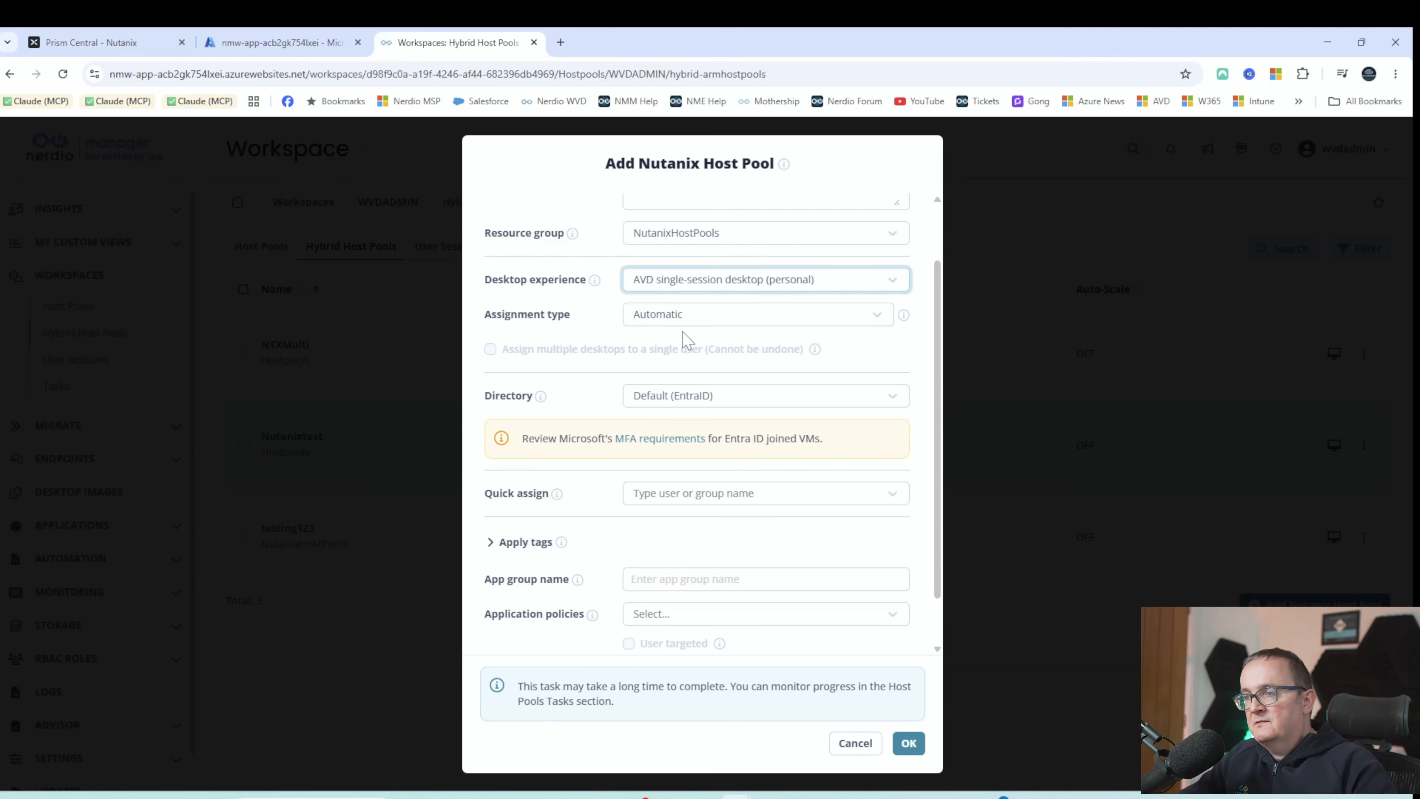
left_click(723, 396)
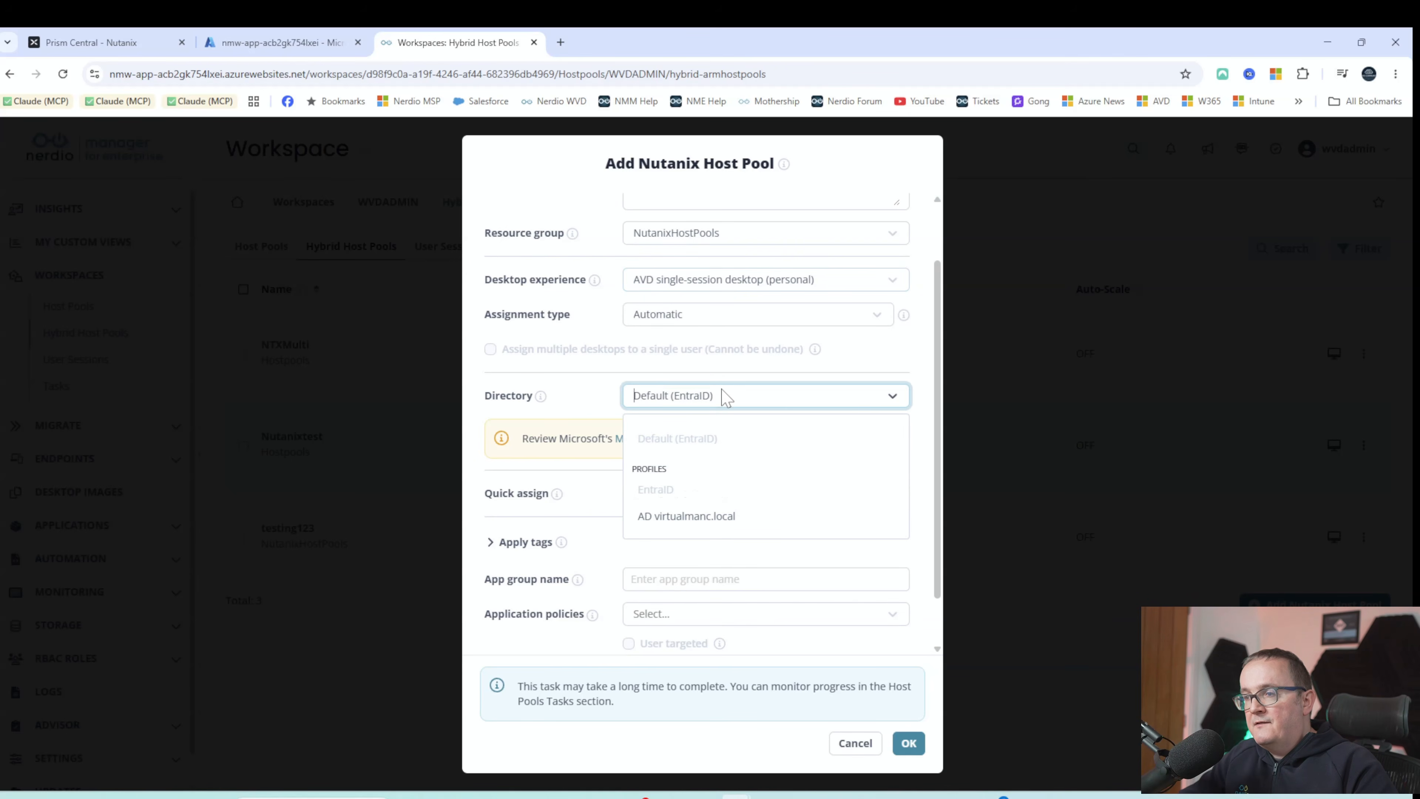
left_click(688, 514)
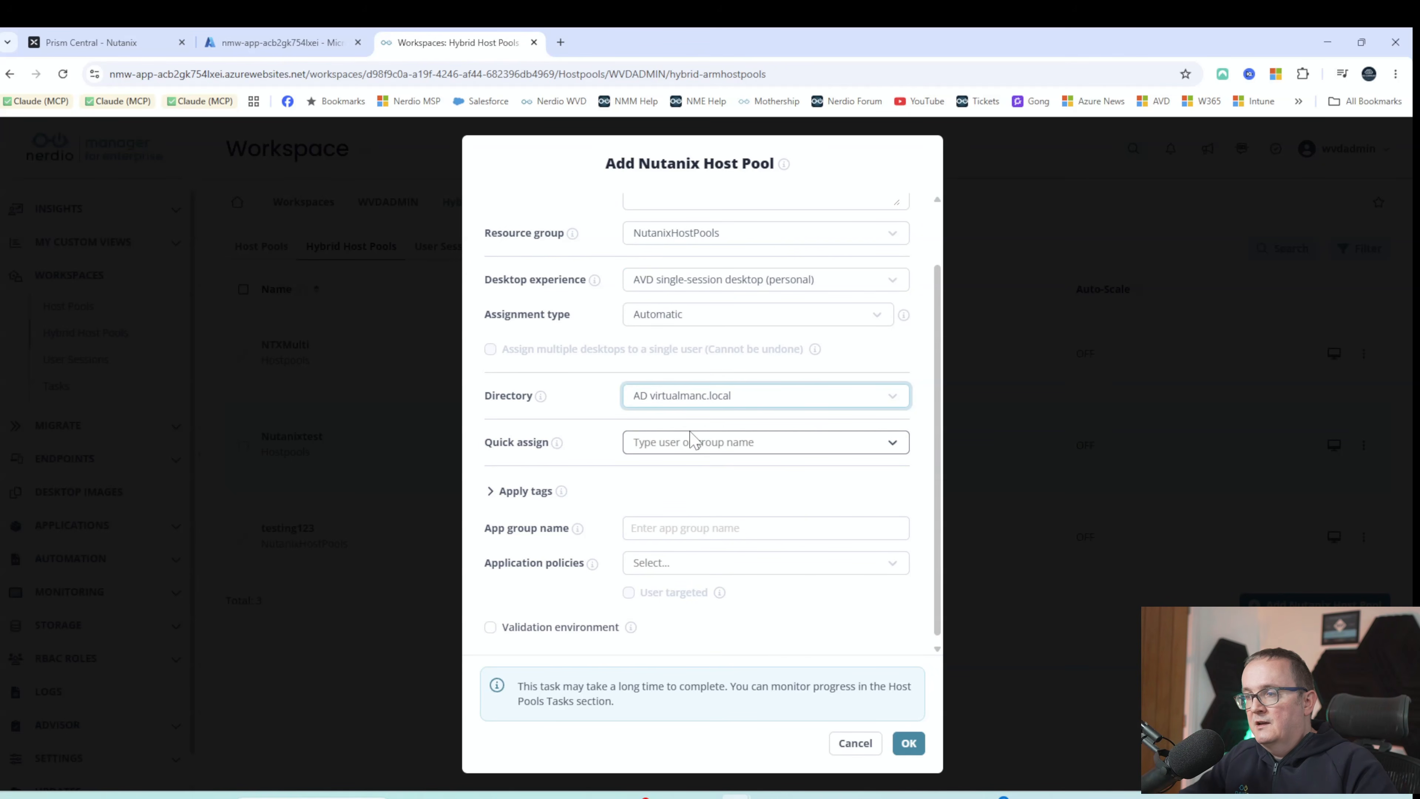
Find the wvdadmin1 account and quick-assign it to the new host pool
left_click(692, 442)
type("w")
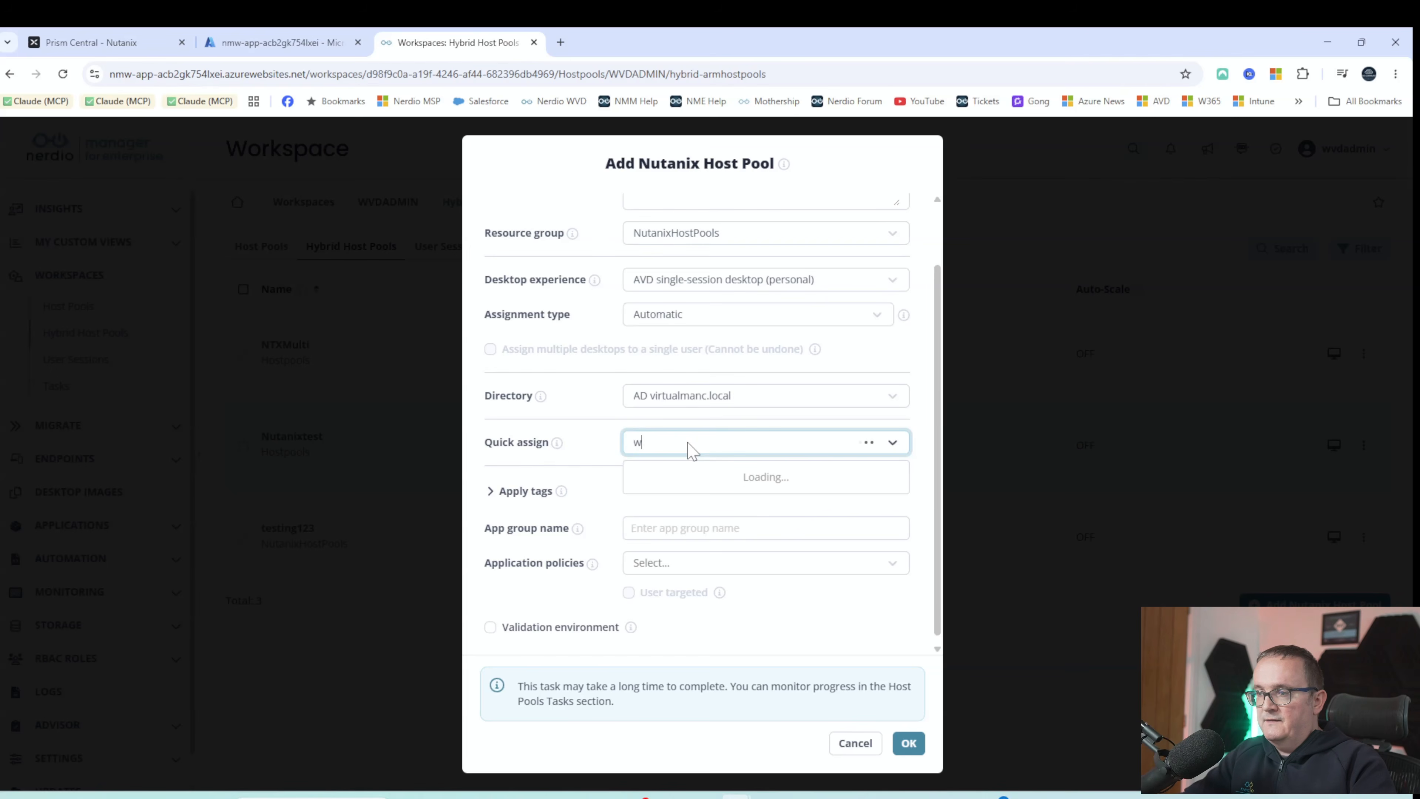
type("vdad,om")
key("BackSpace")
key("BackSpace")
key("BackSpace")
key("BackSpace")
type("wvdadmin1")
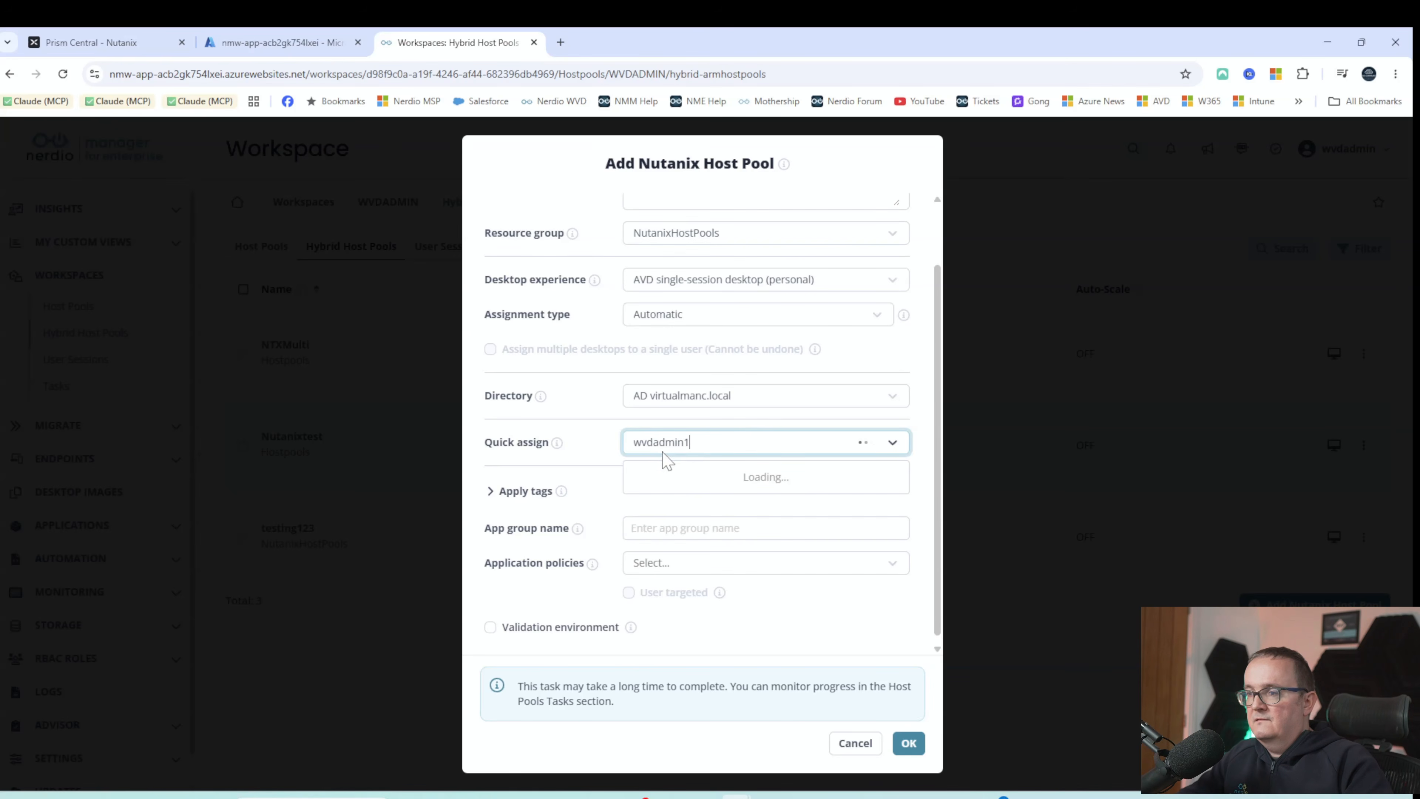
left_click(726, 503)
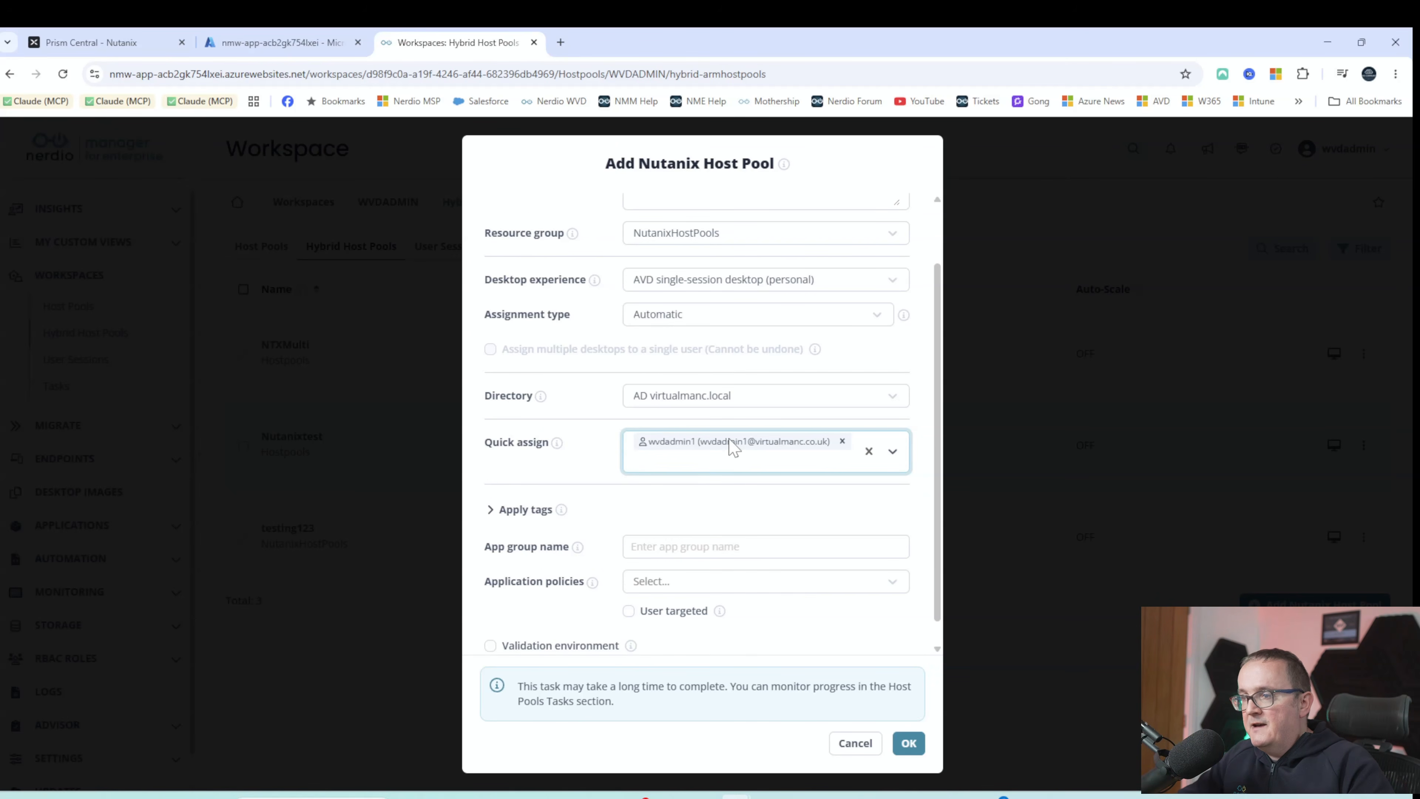
Mark the host pool as a validation environment and create it
scroll(729, 448, "down", 1)
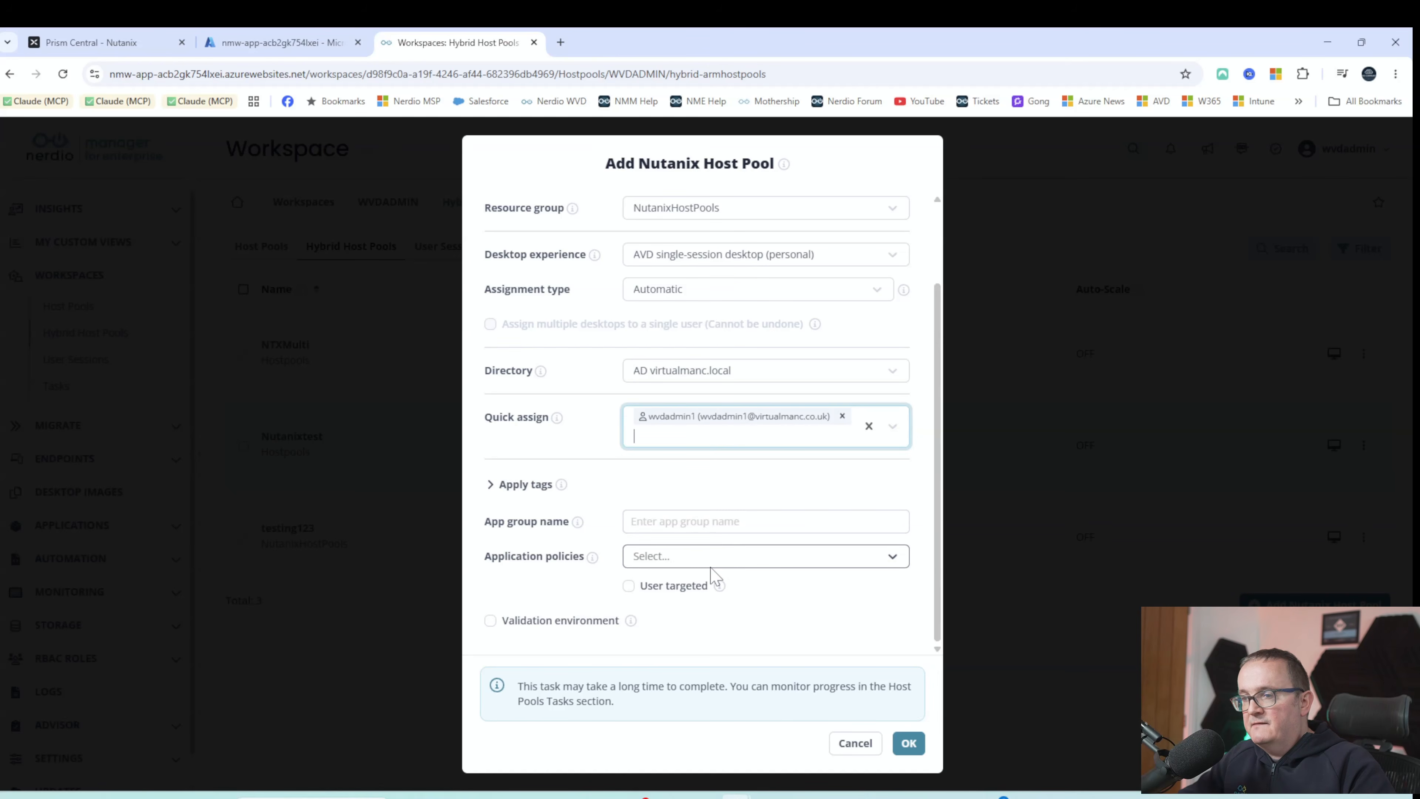
left_click(566, 628)
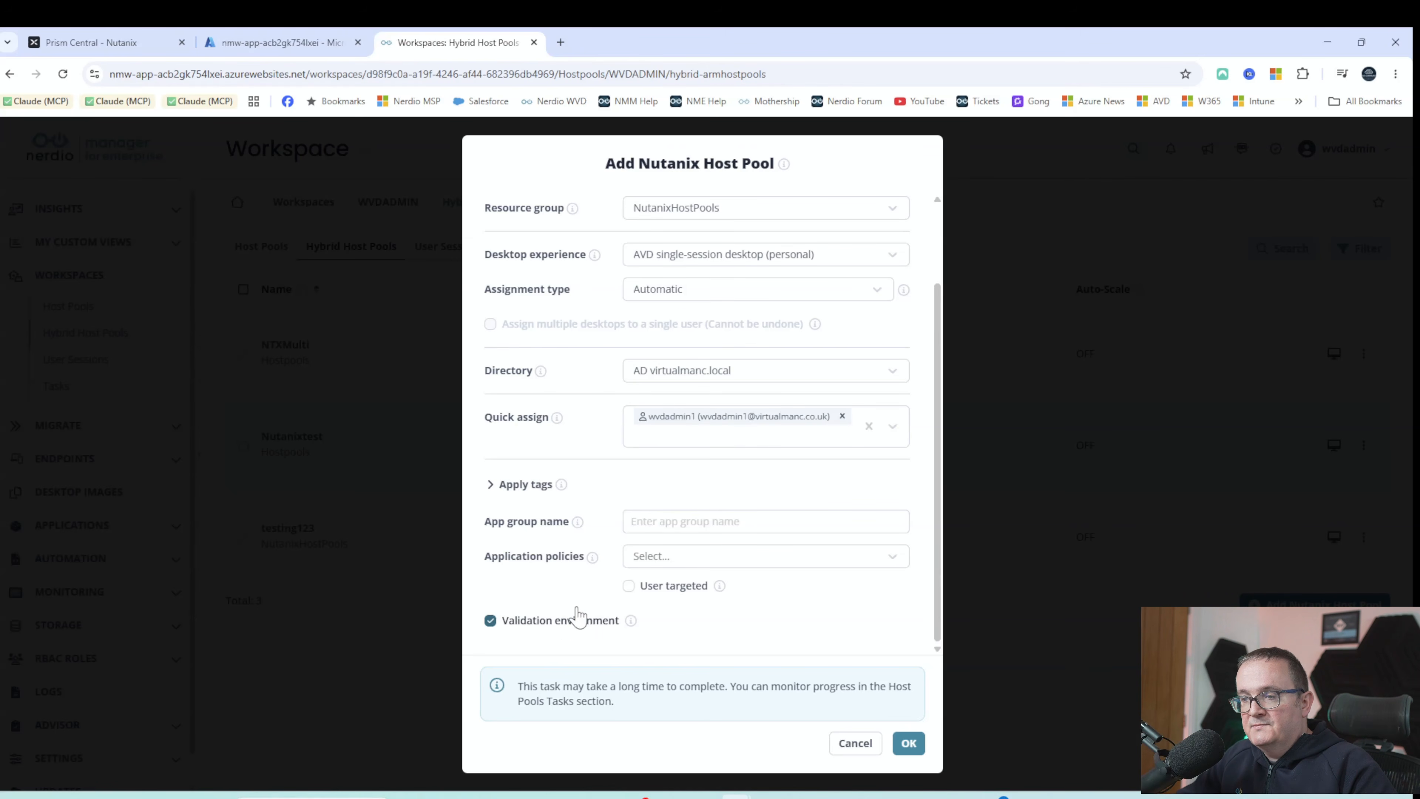
scroll(727, 526, "up", 3)
scroll(808, 507, "down", 2)
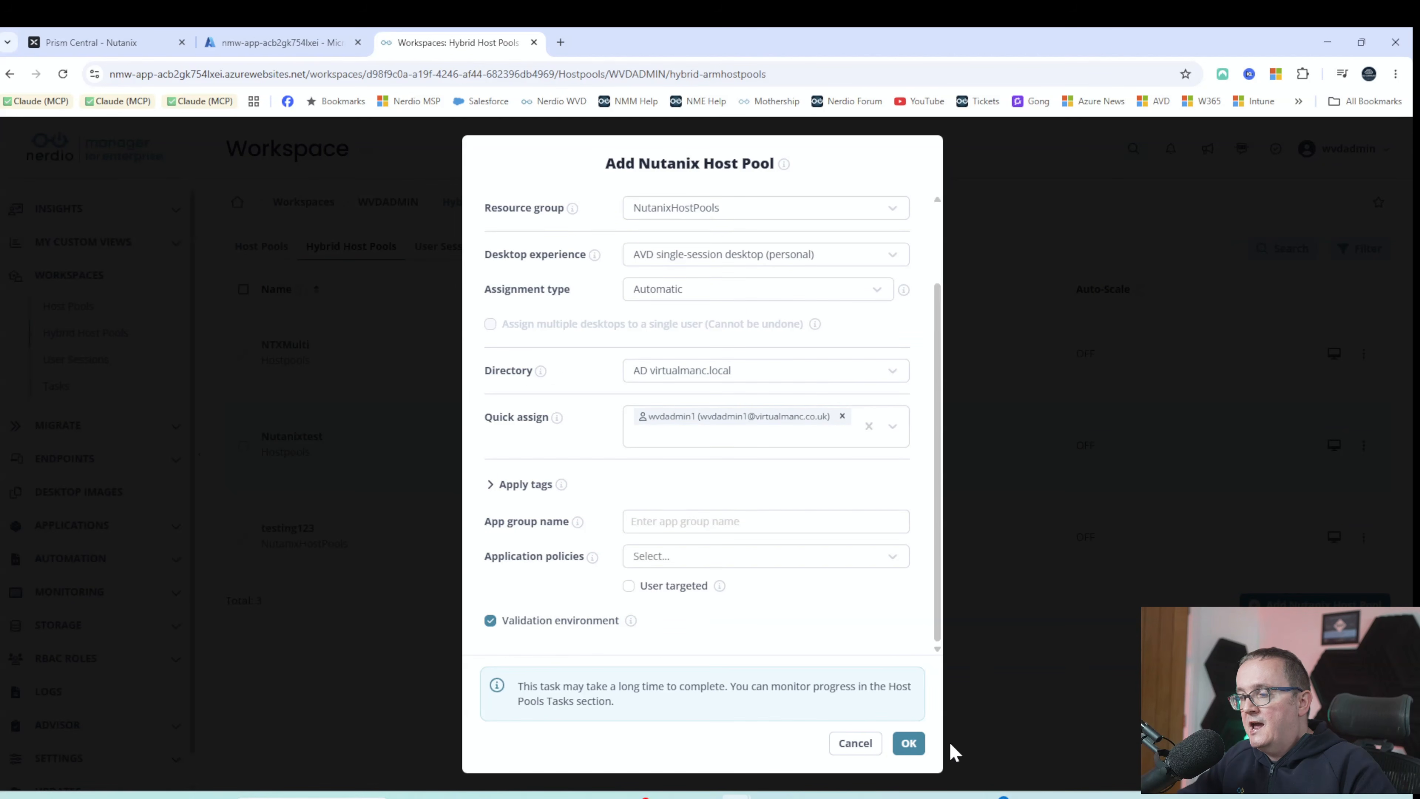
left_click(909, 743)
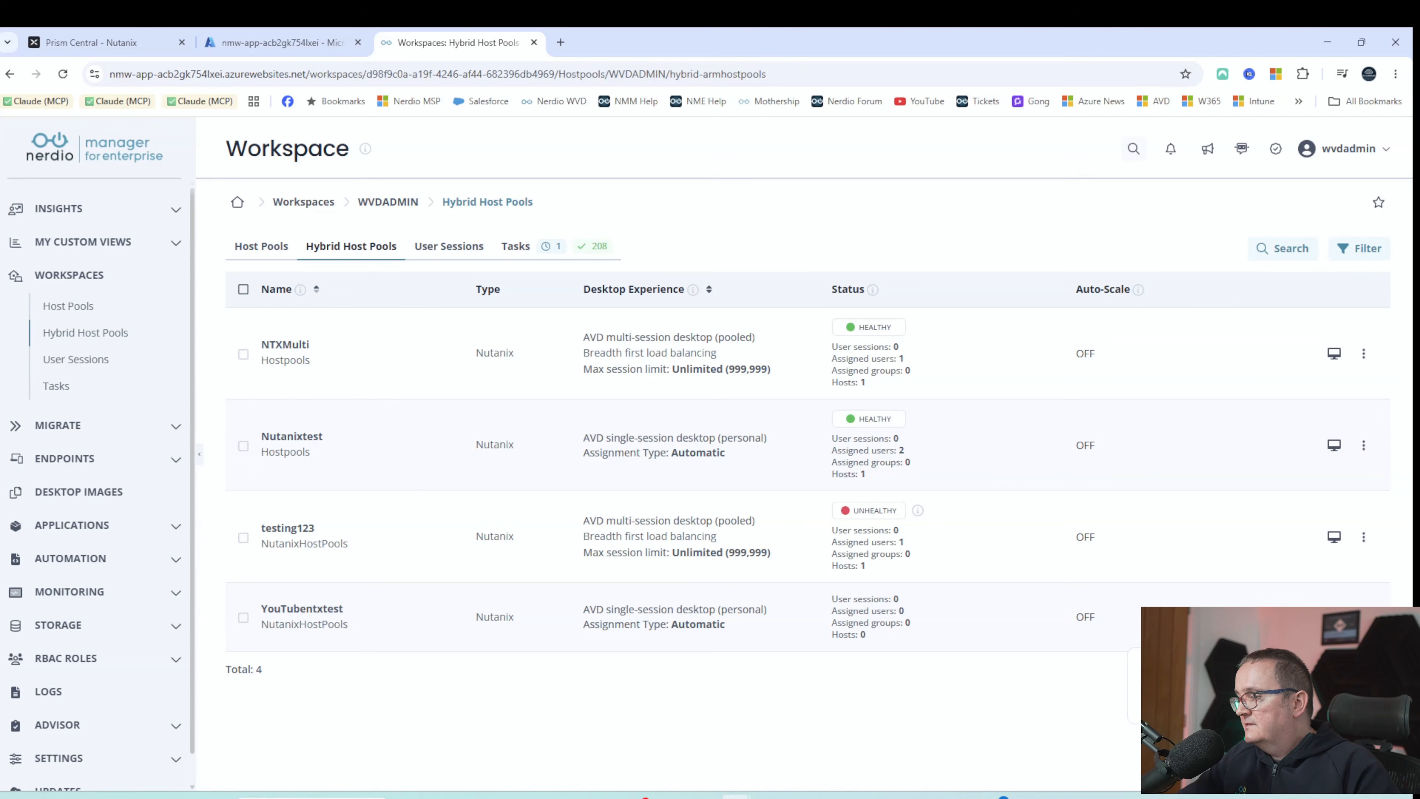
Start a new session host in the YouTubentxtest pool, using youtubentx as the host name prefix
left_click(864, 618)
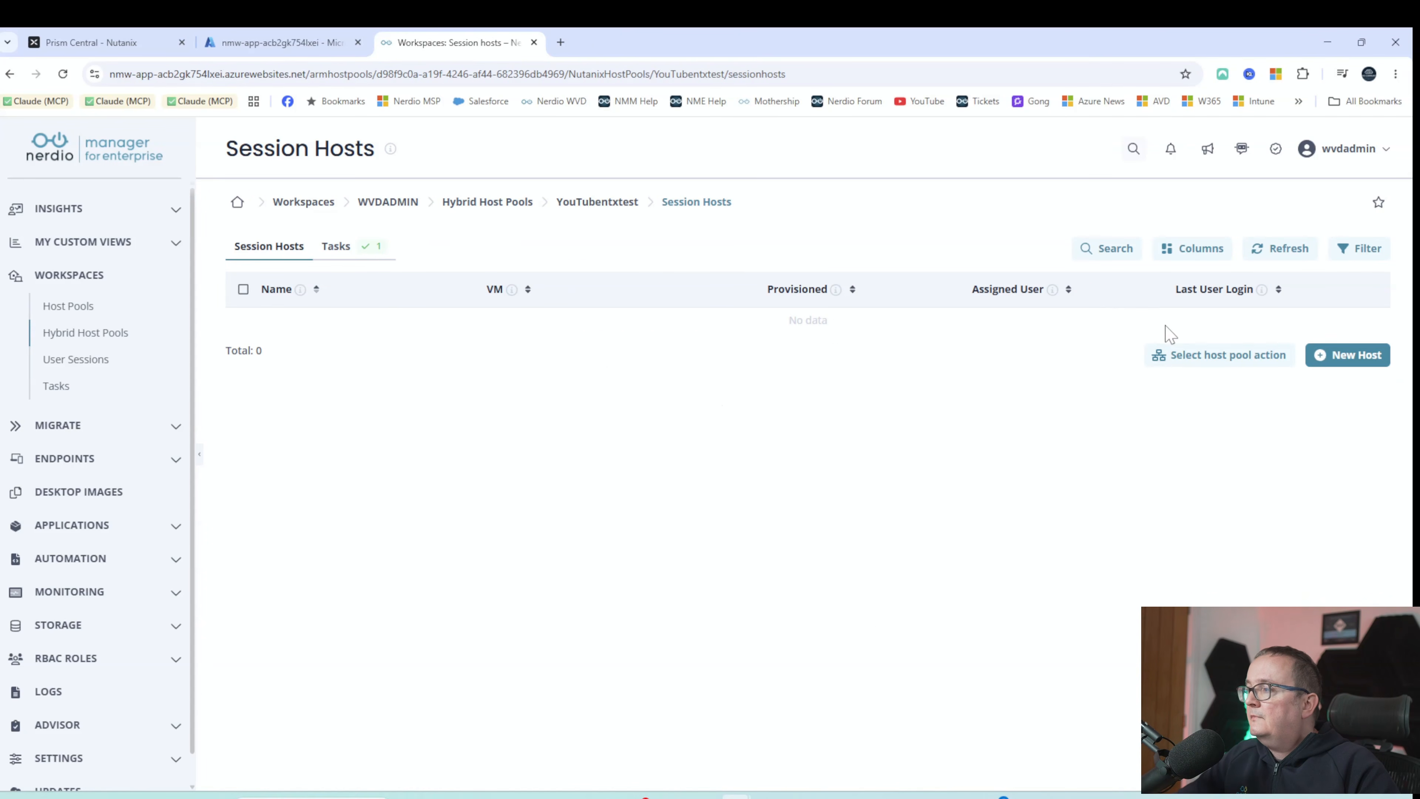
left_click(1359, 358)
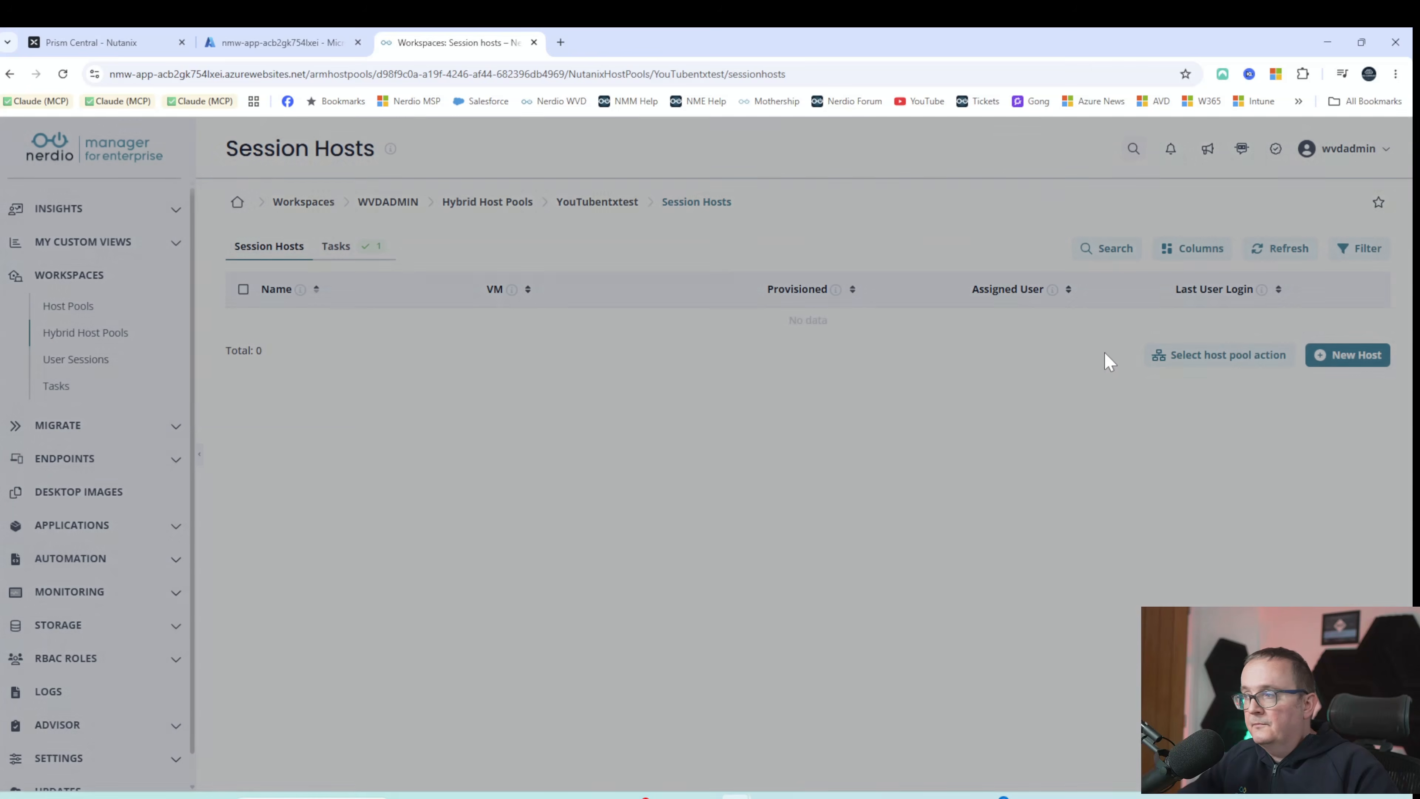
key("Tab")
type("youtubenr")
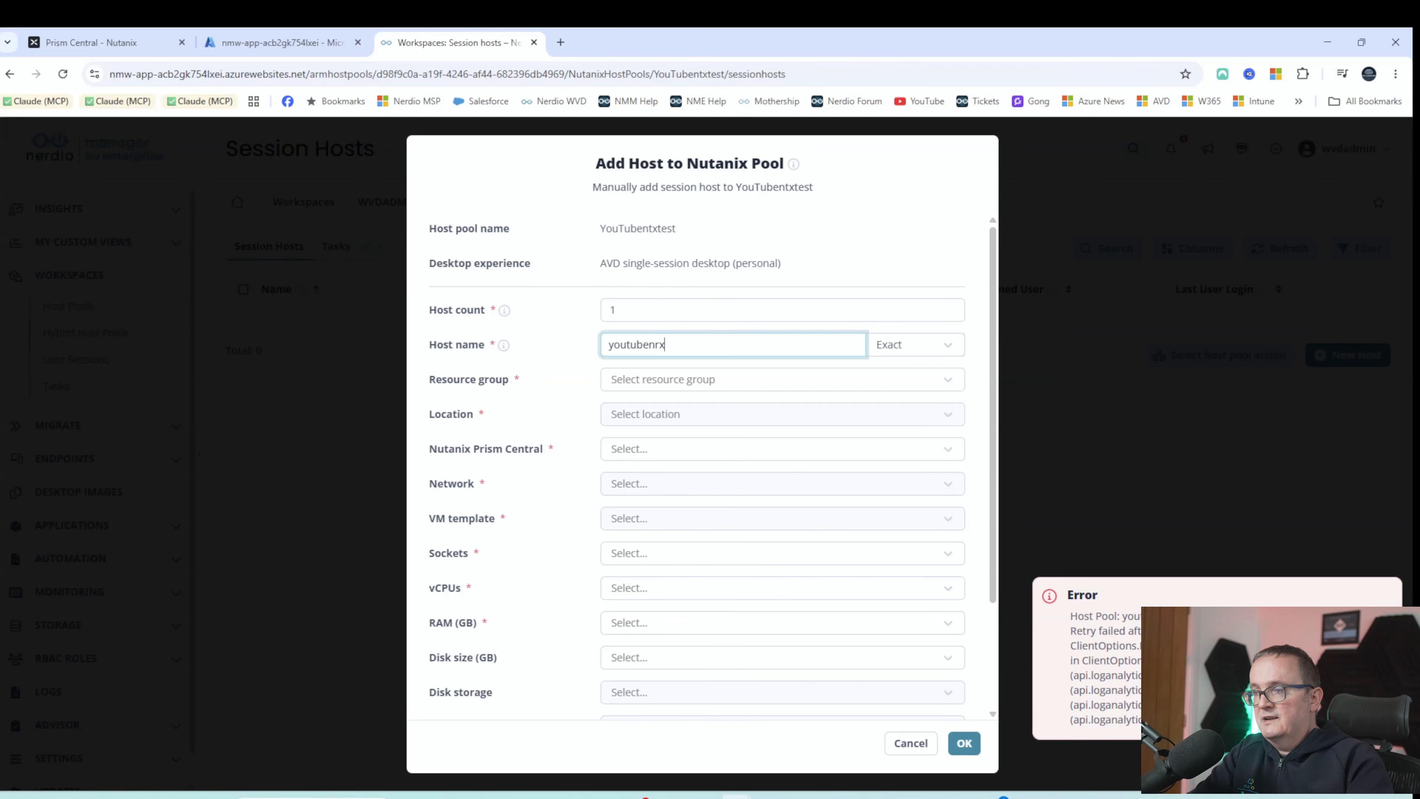
type("xtest")
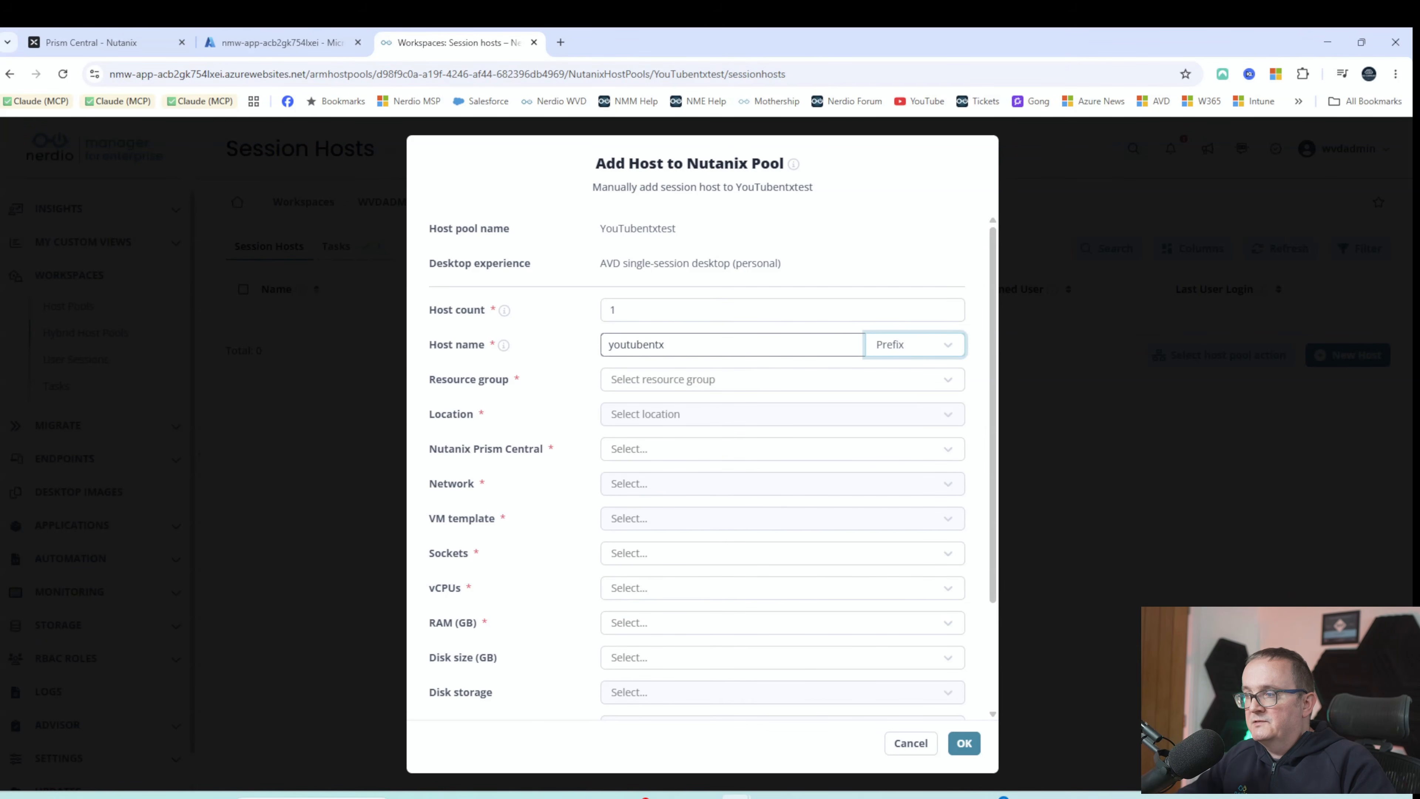
Assign the new host to the NutanixHostPools resource group and the UK South location
left_click(682, 381)
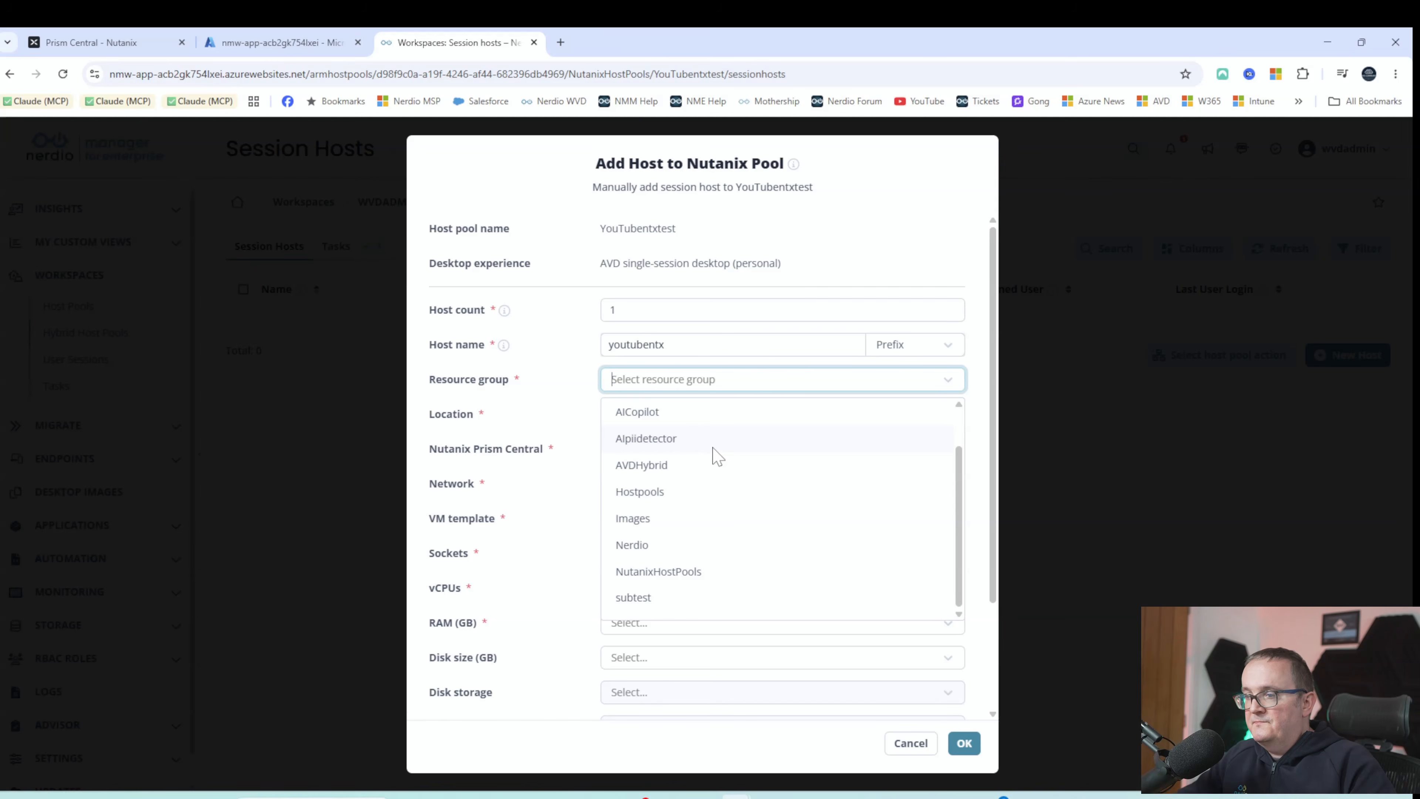
left_click(682, 570)
left_click(660, 418)
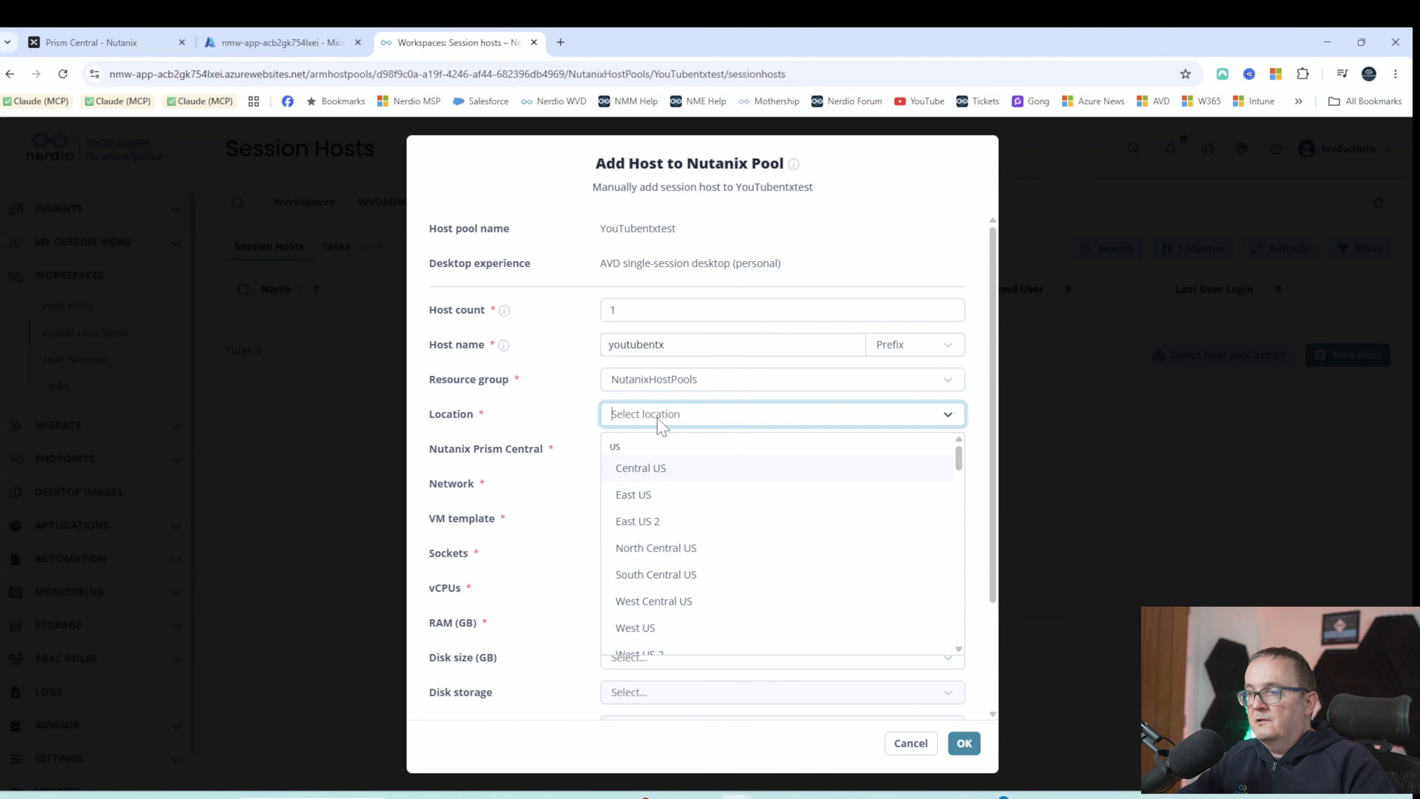
scroll(721, 483, "down", 10)
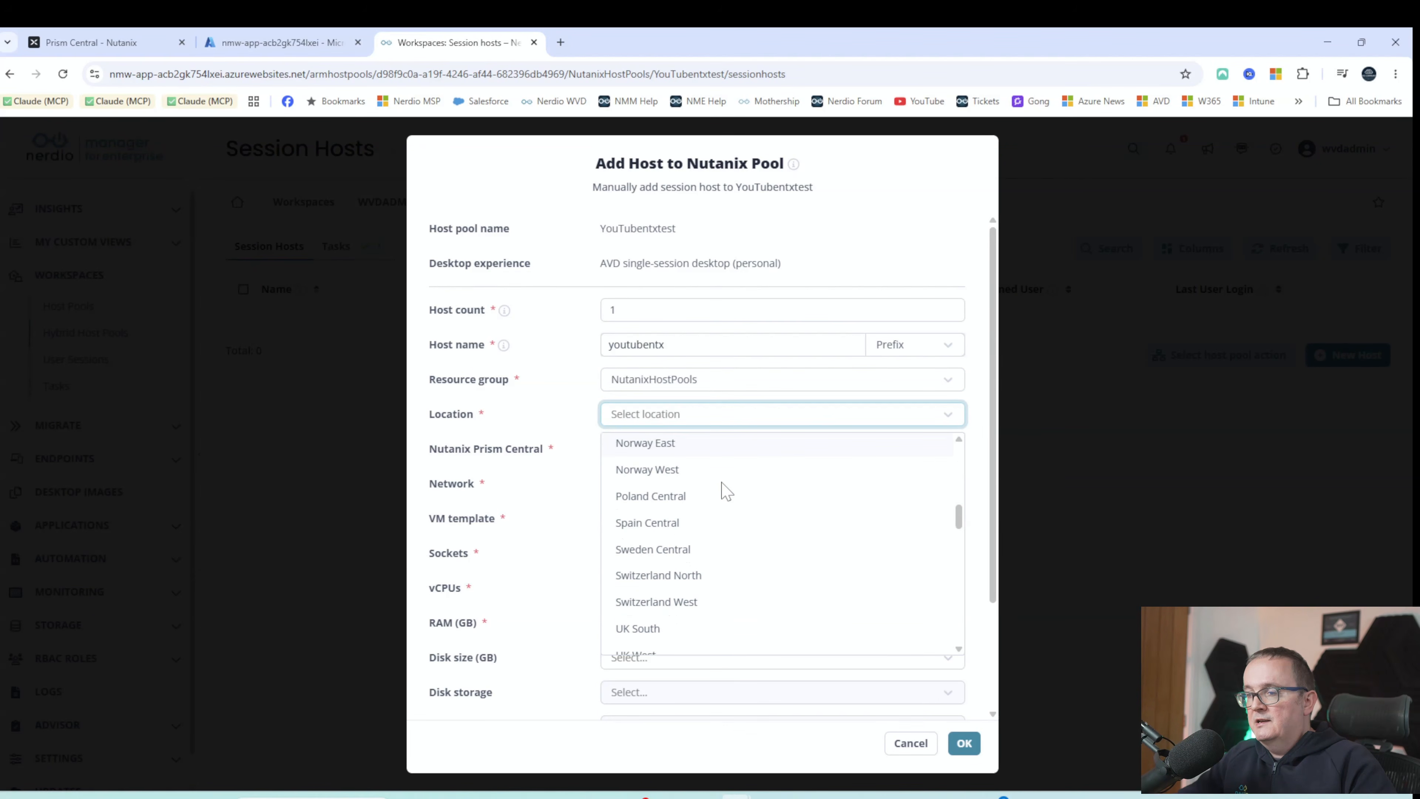
left_click(686, 563)
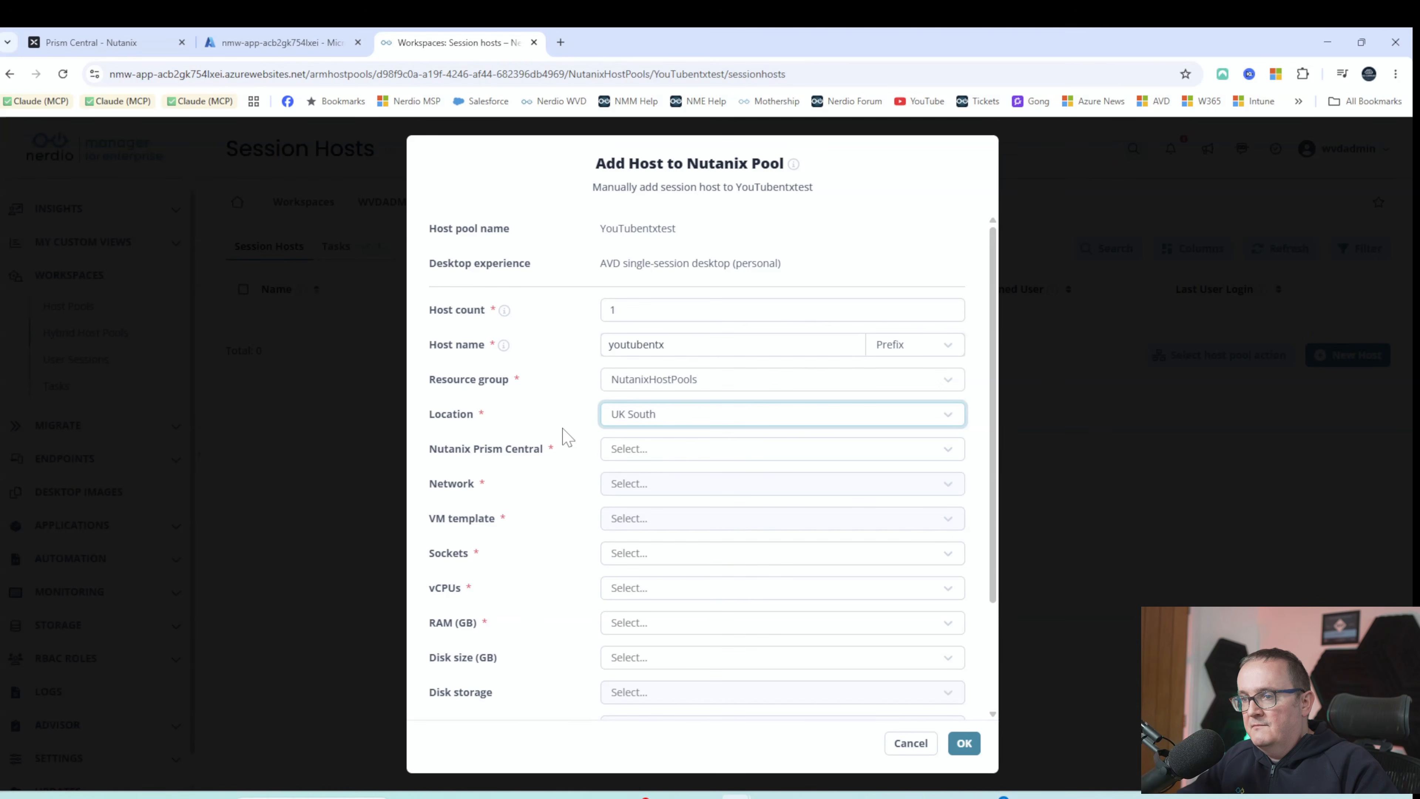
Choose the HomeLab Prism Central with network LAN1 and the YouTube Win1125H2 VM template for the host
left_click(619, 451)
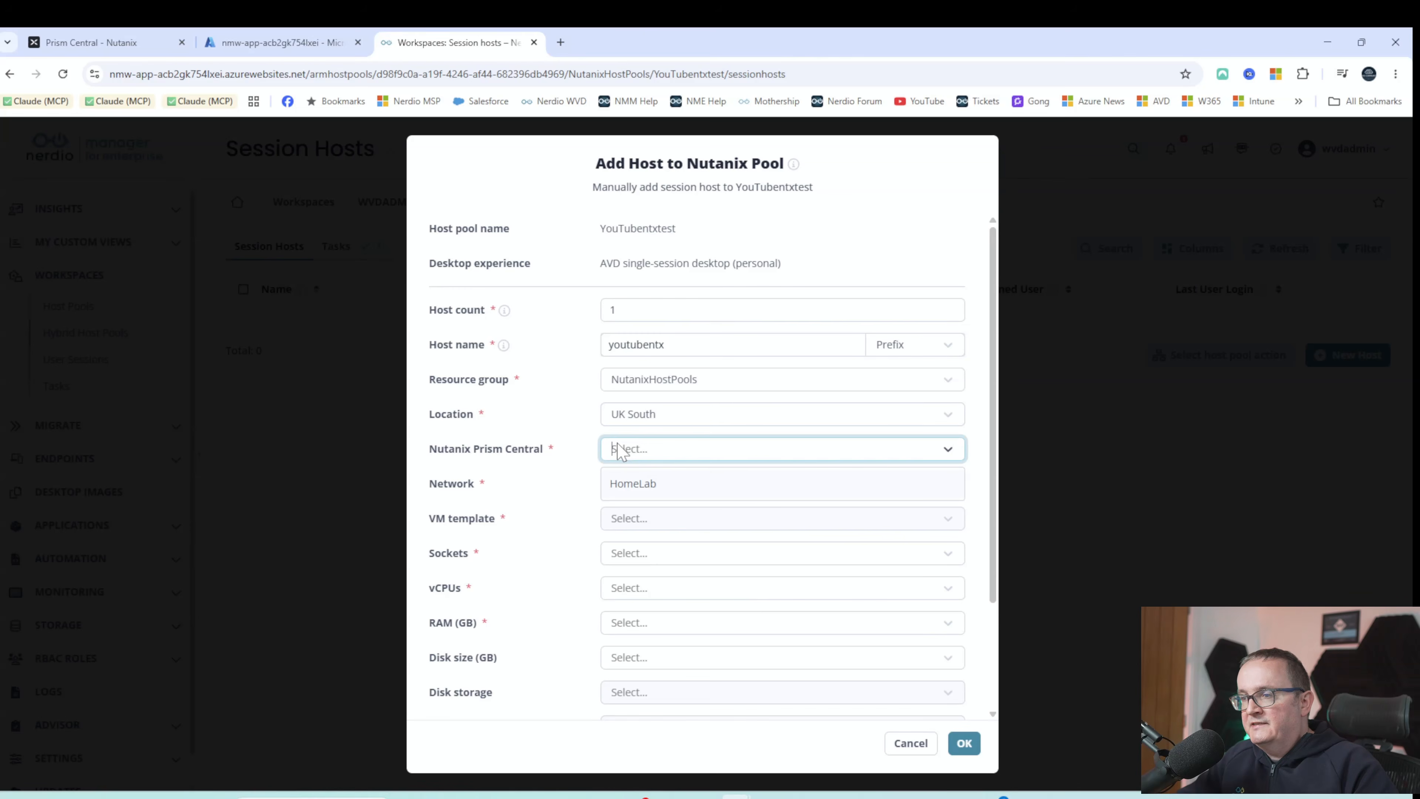
left_click(621, 486)
left_click(623, 487)
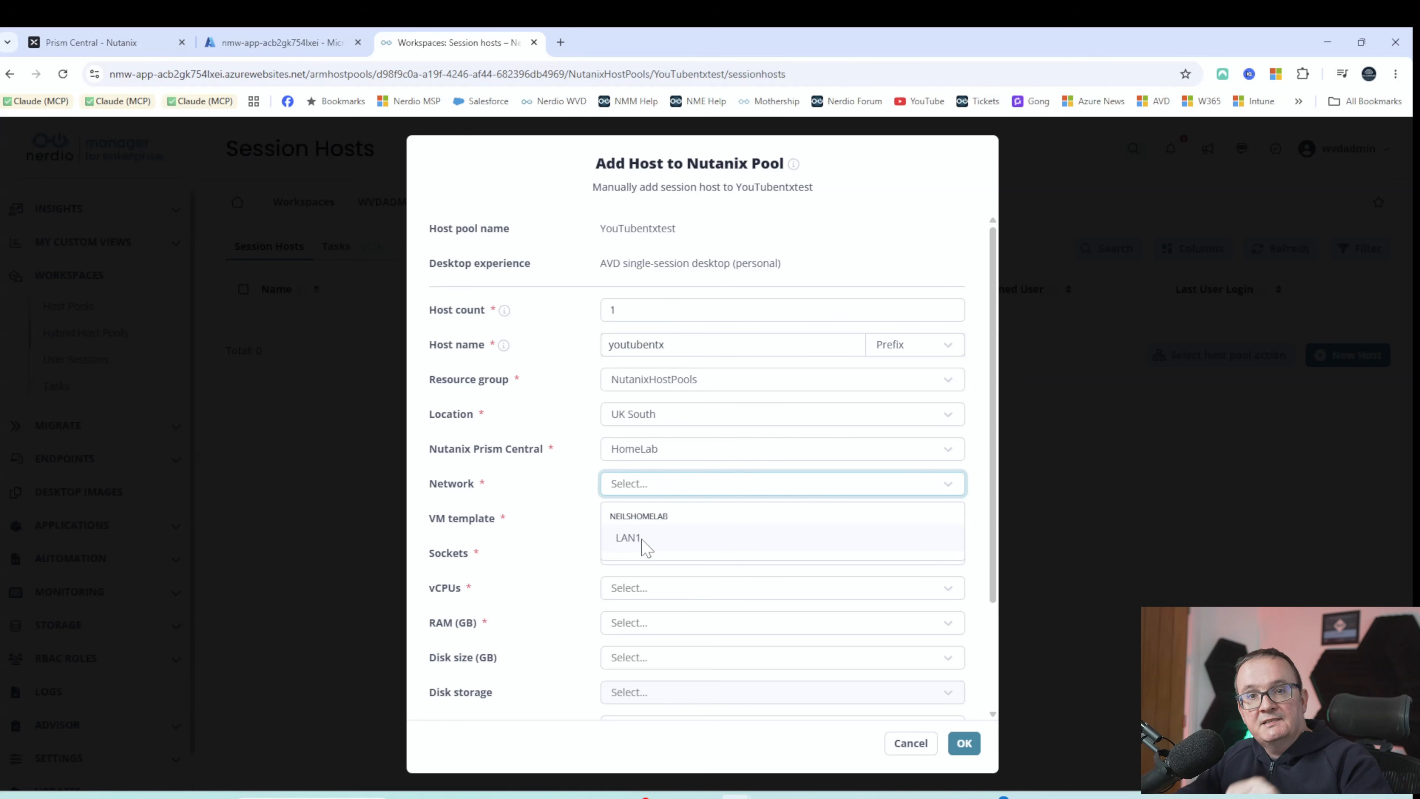
left_click(629, 538)
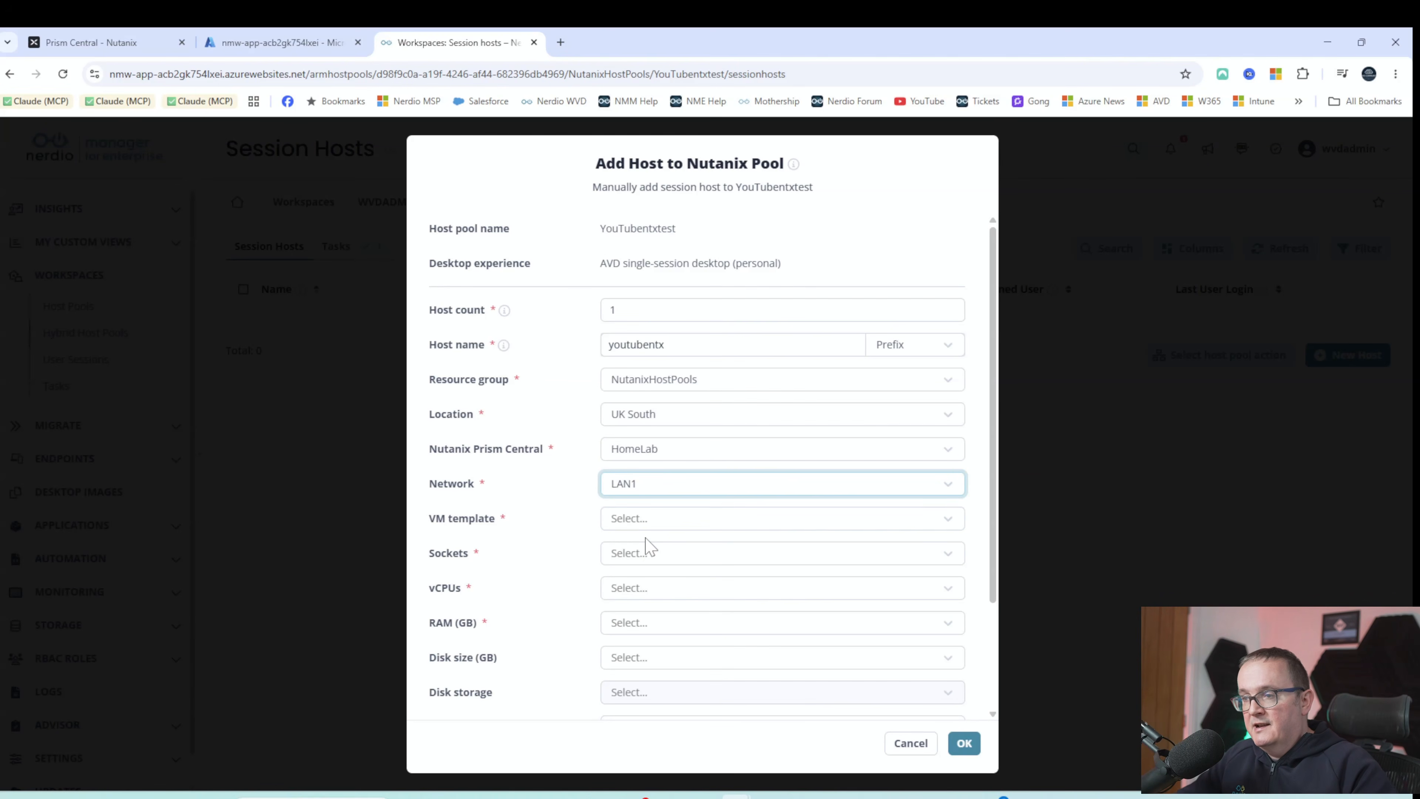
left_click(655, 521)
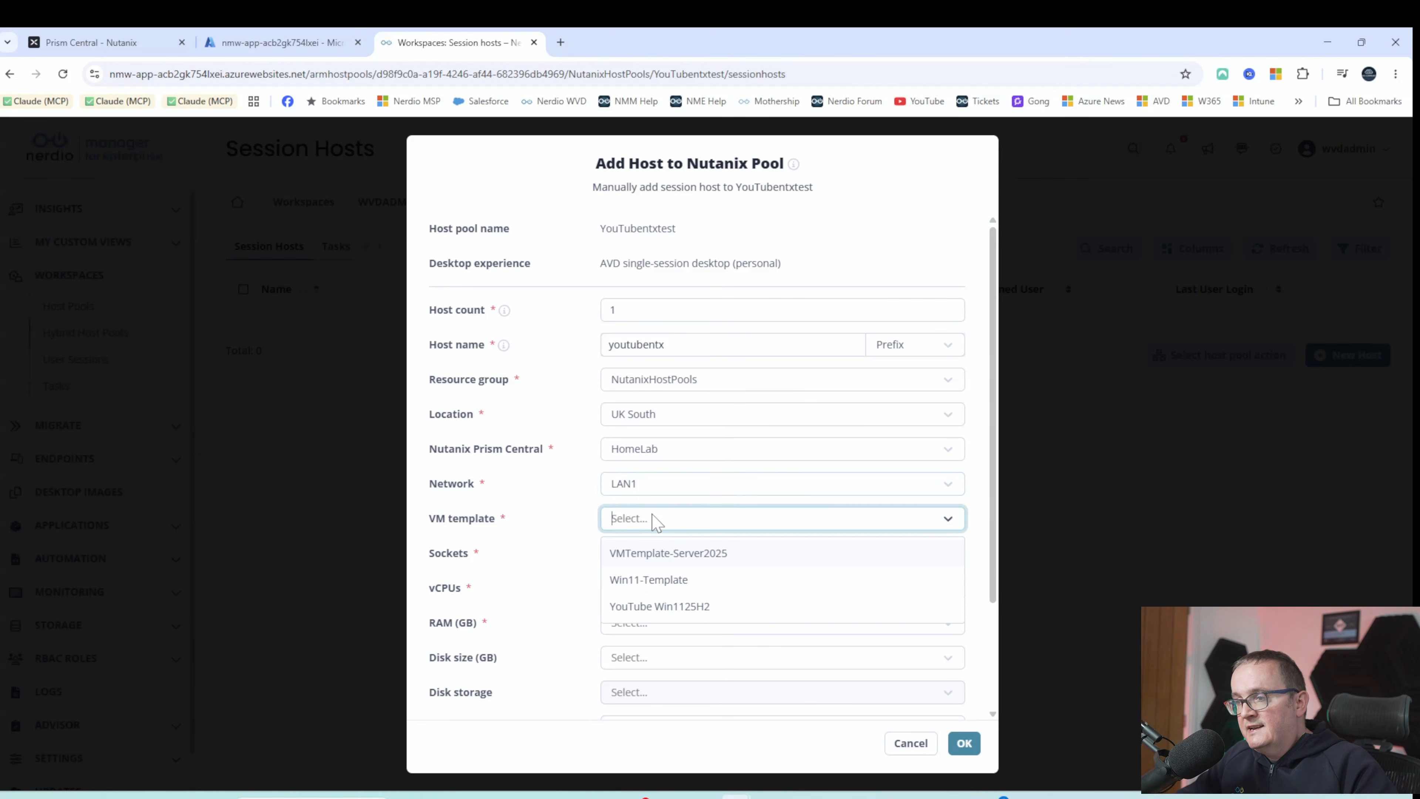
left_click(673, 612)
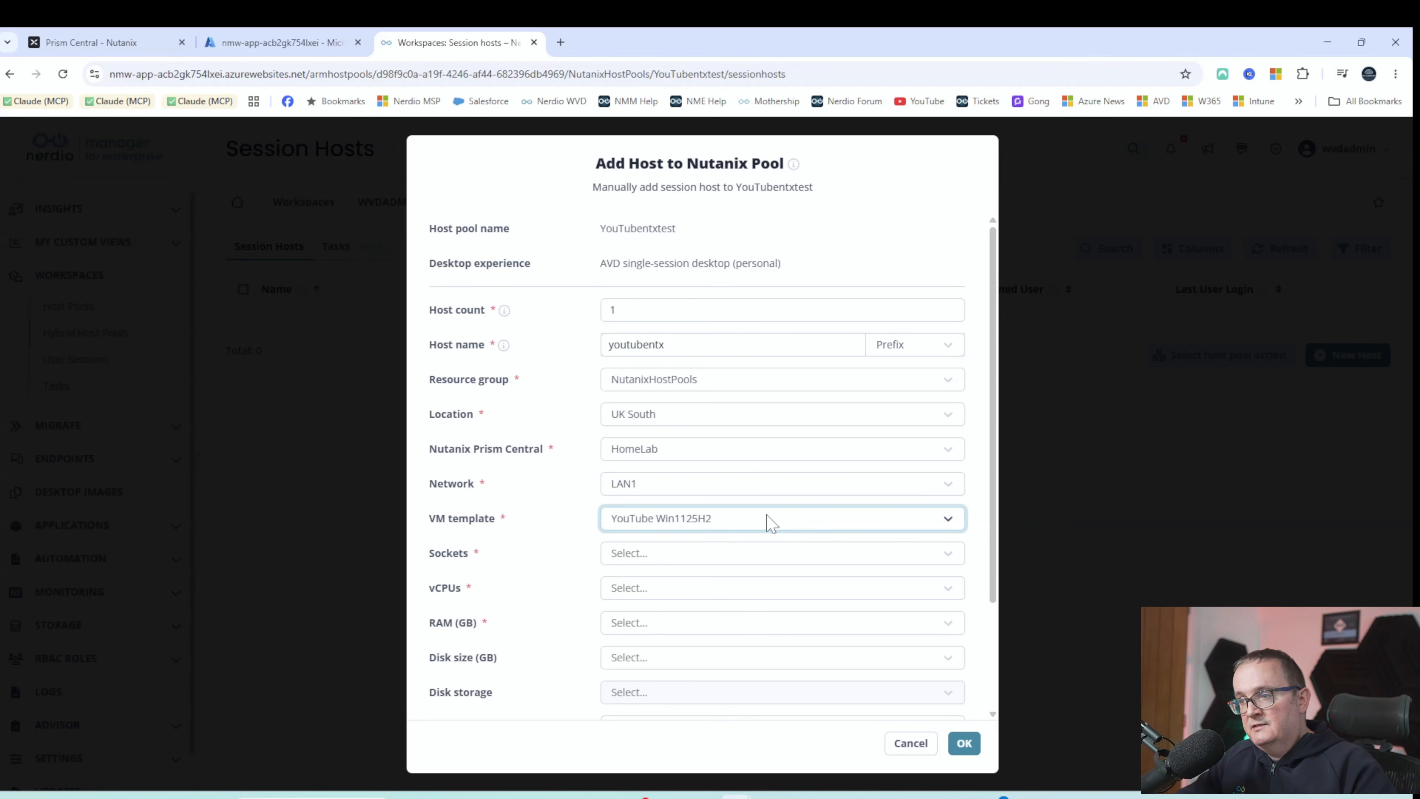
Set the host to 4 sockets and 4 vCPUs
left_click(676, 559)
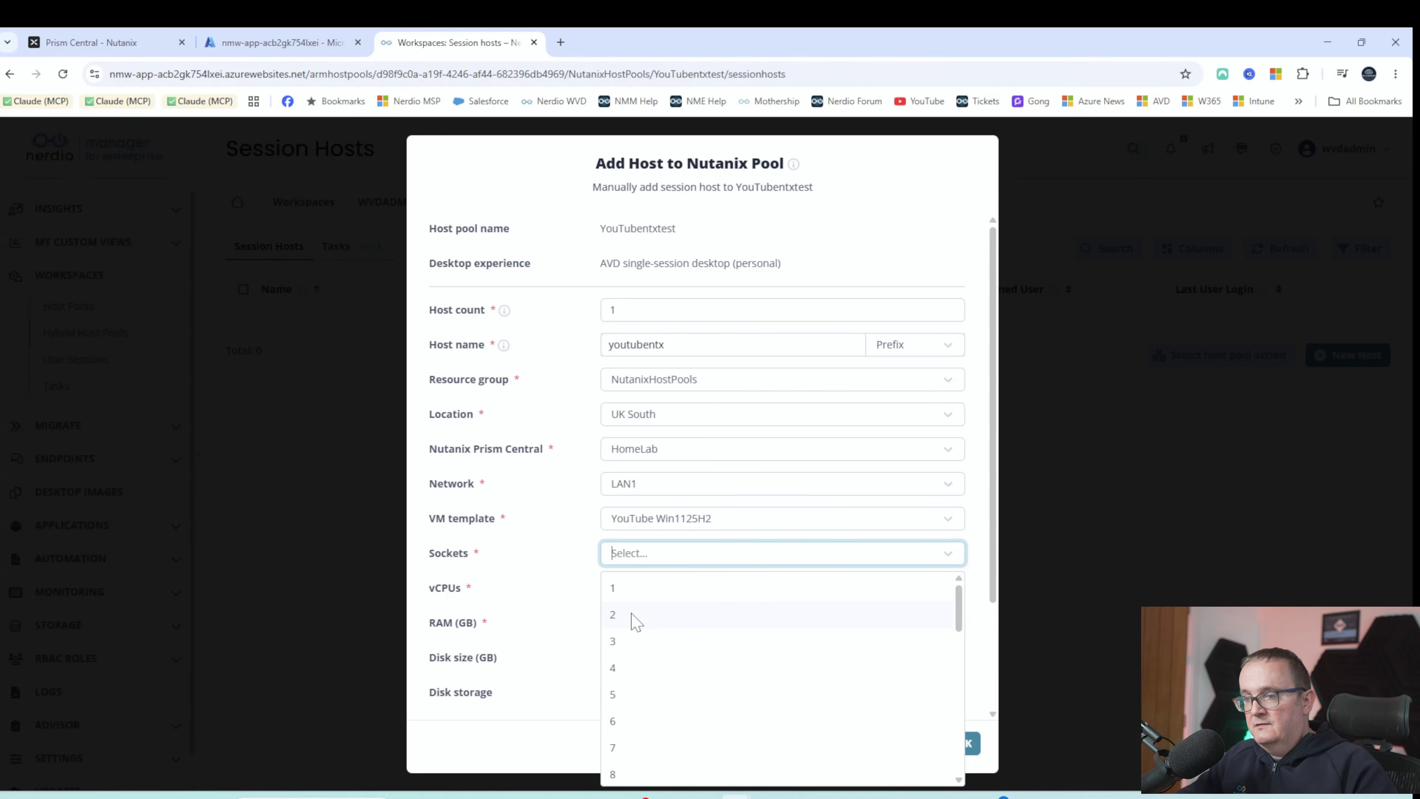
left_click(631, 616)
left_click(637, 589)
left_click(635, 588)
left_click(638, 557)
left_click(621, 672)
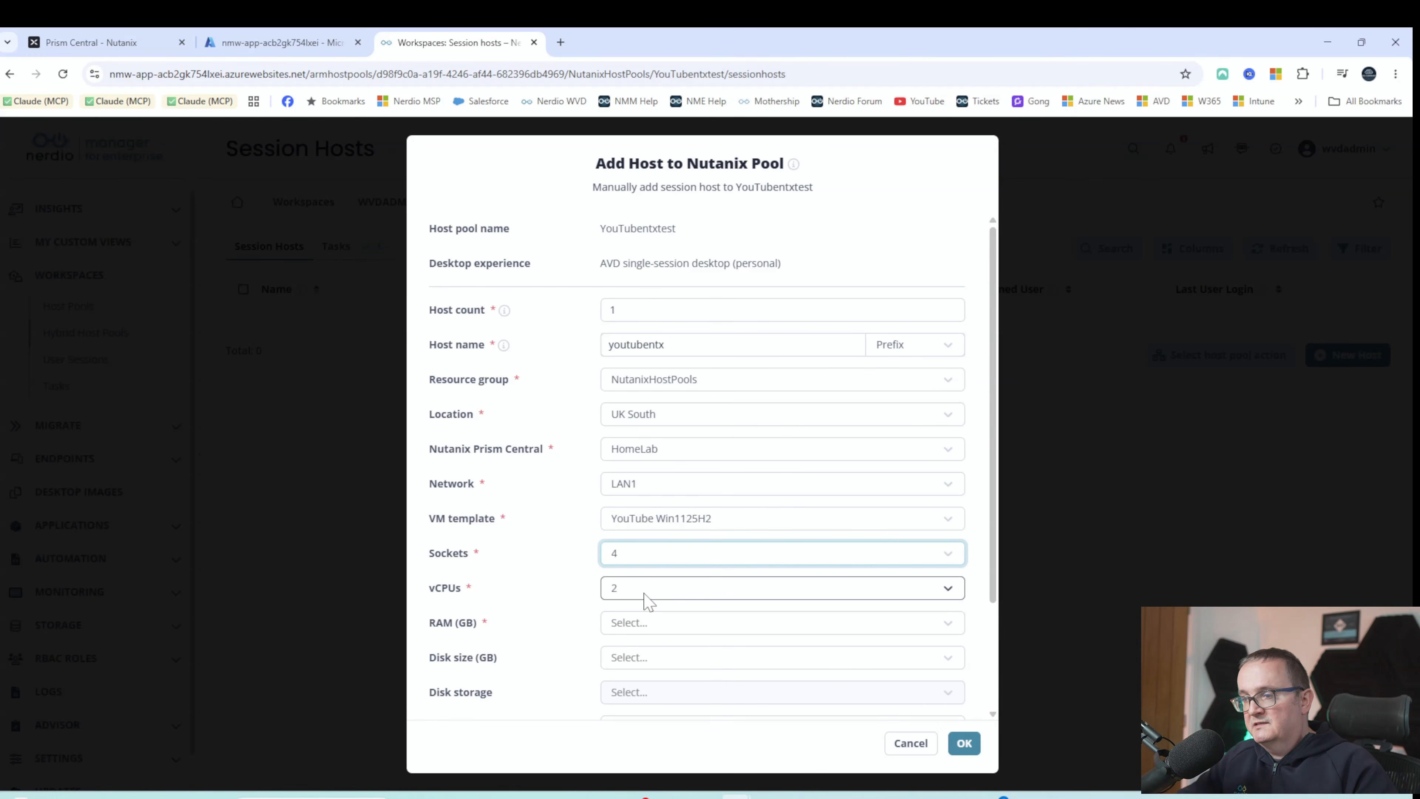
left_click(646, 594)
left_click(632, 702)
scroll(604, 576, "down", 1)
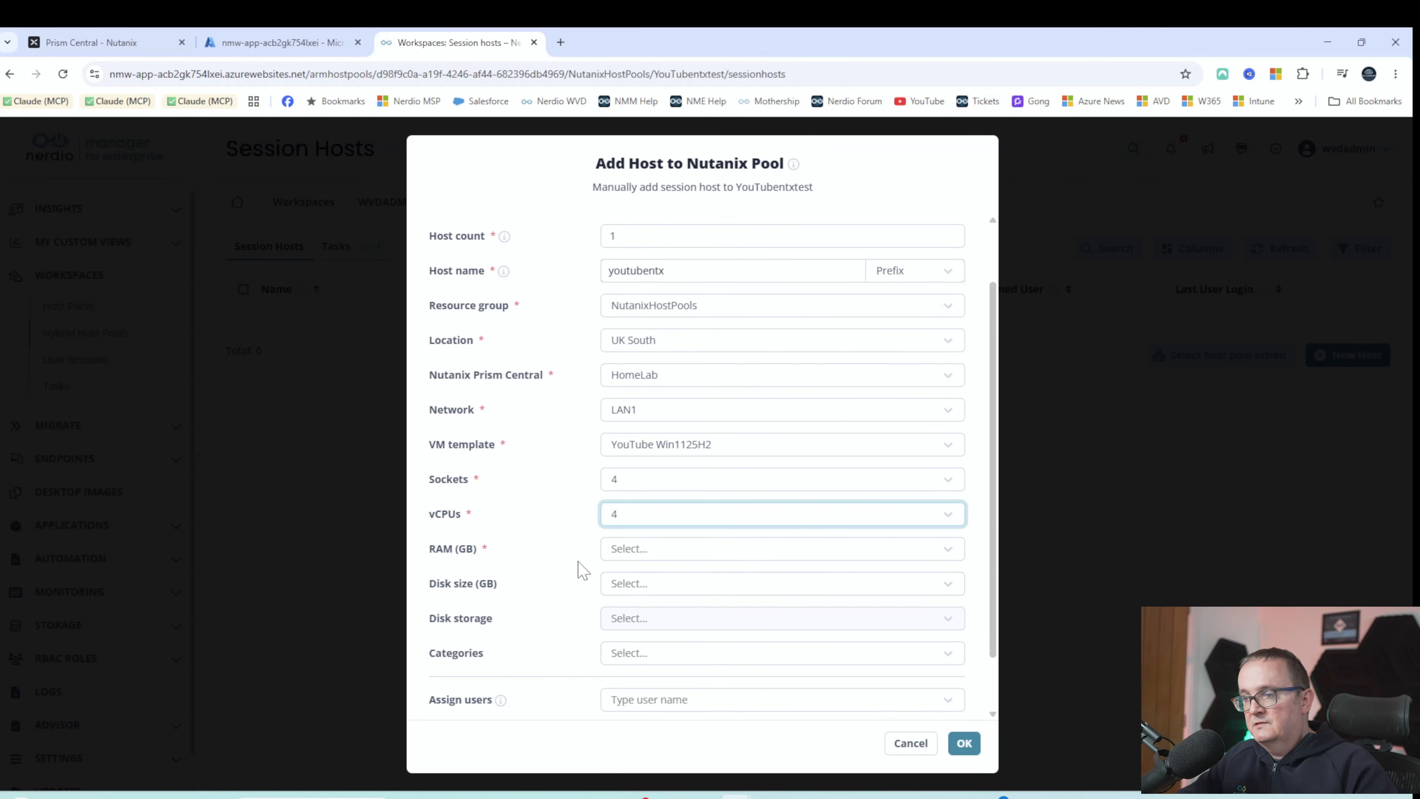
left_click(609, 550)
left_click(615, 704)
left_click(662, 519)
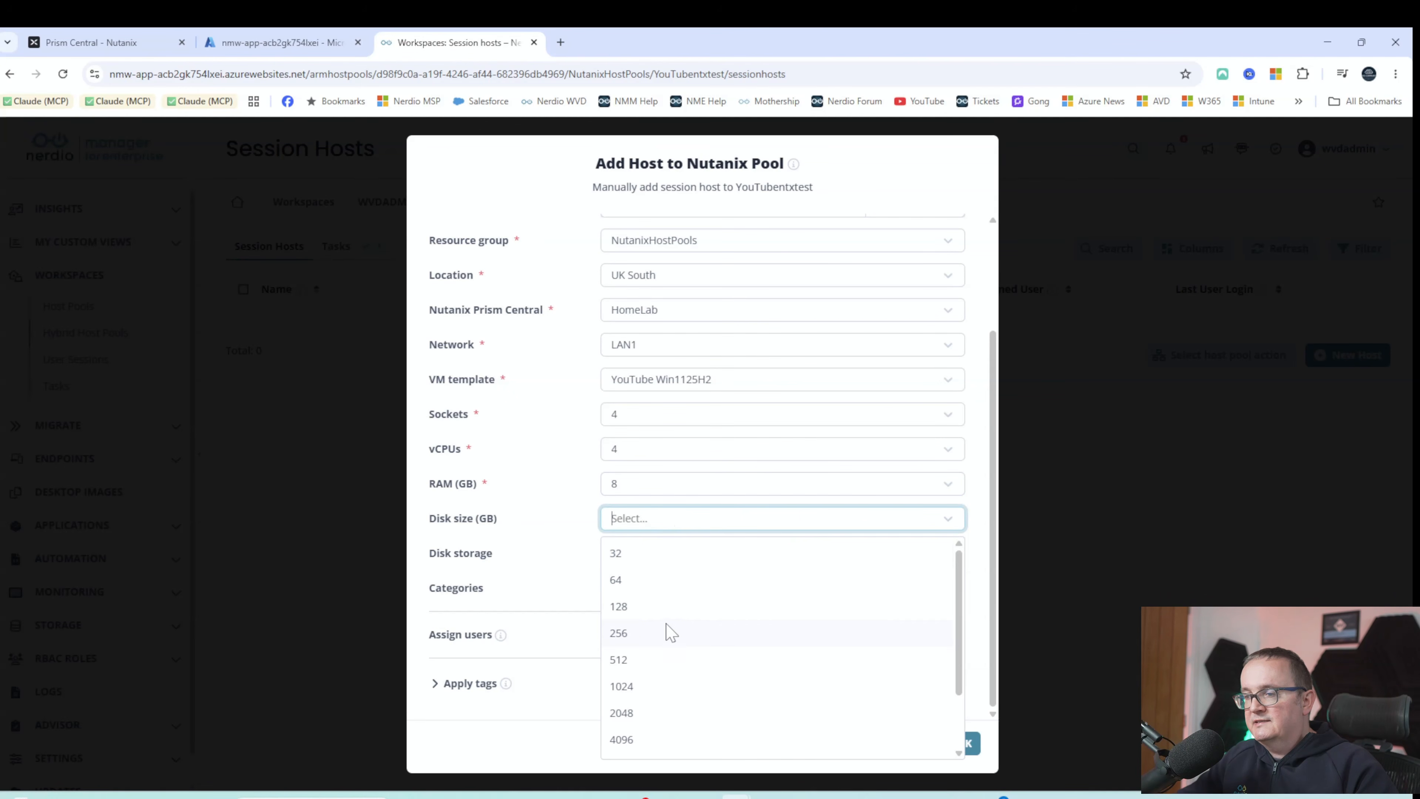
left_click(640, 607)
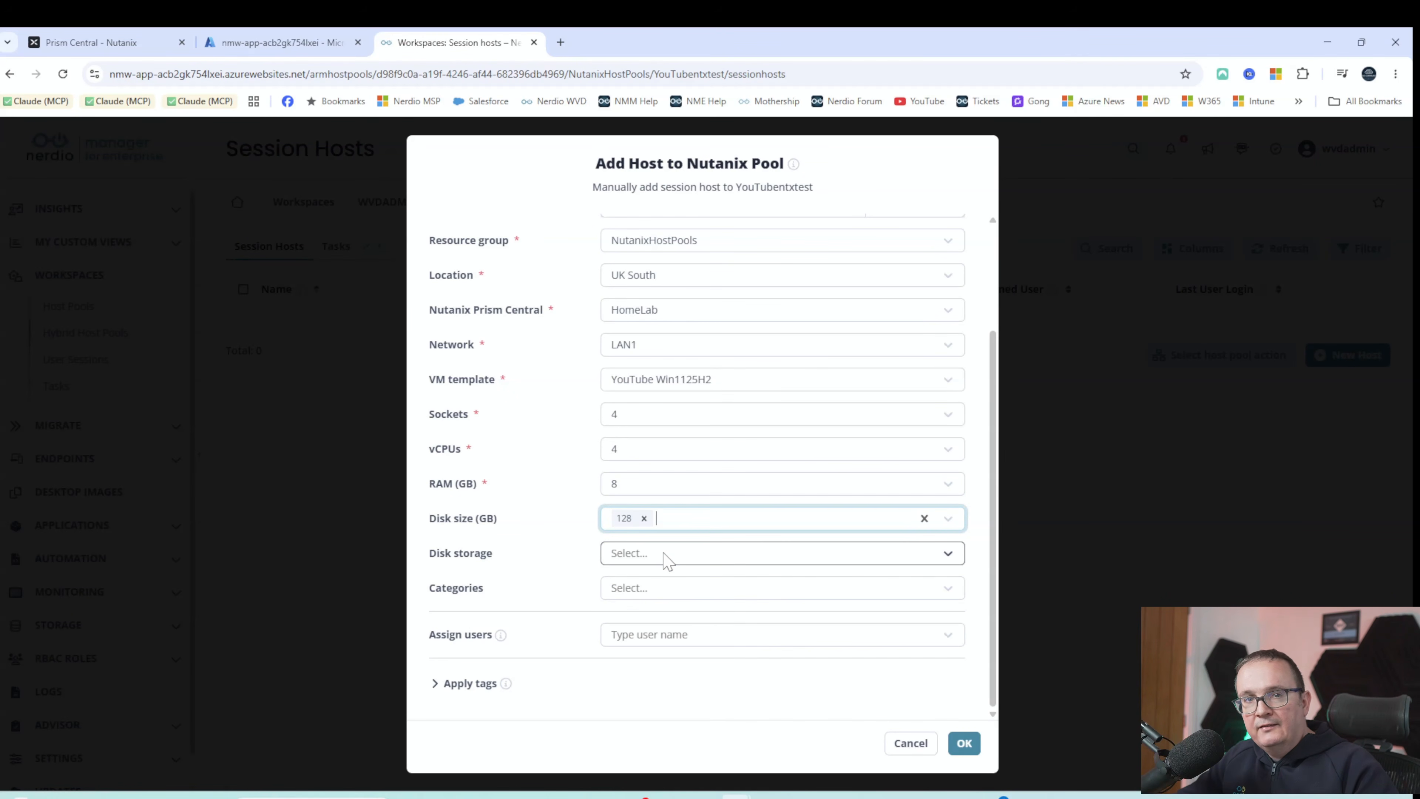
left_click(667, 559)
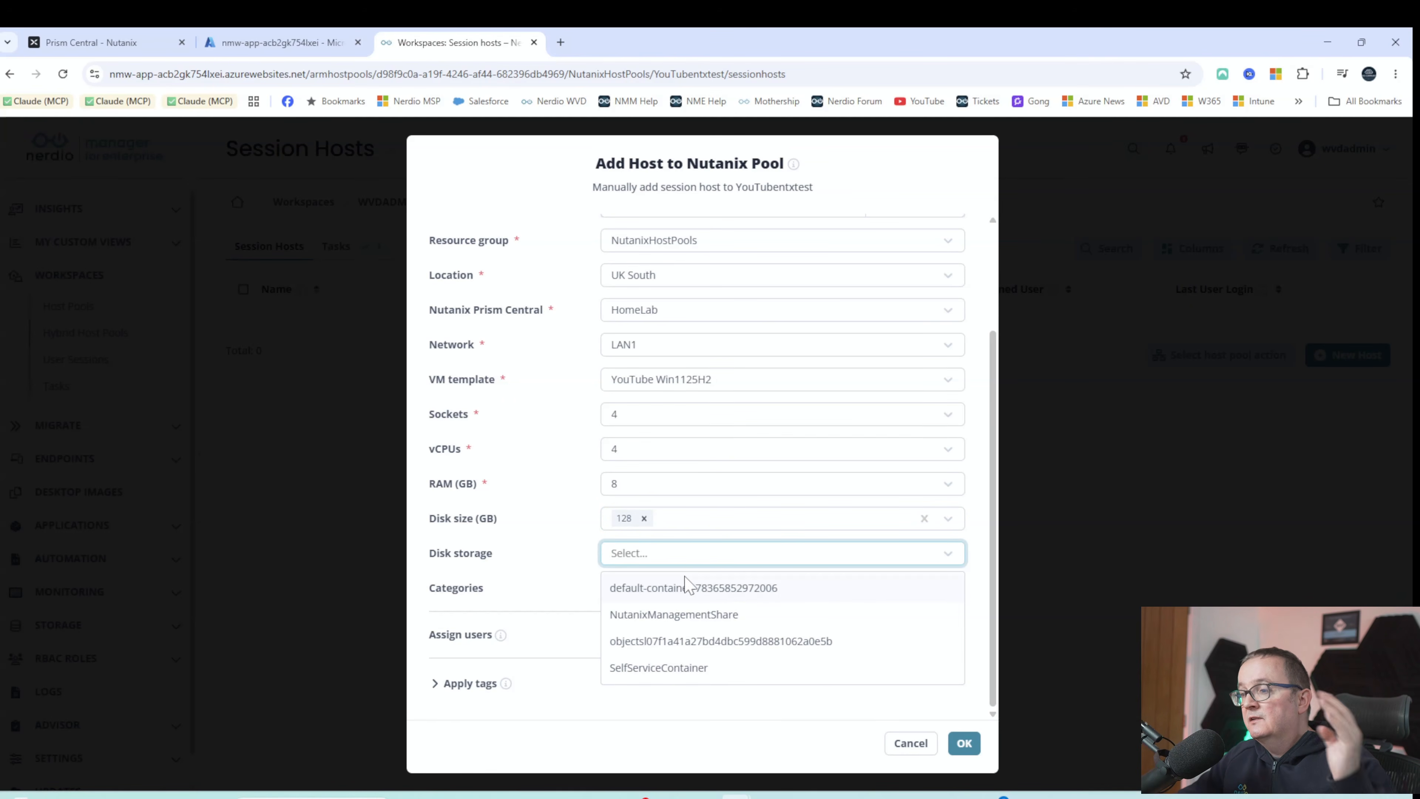
left_click(666, 587)
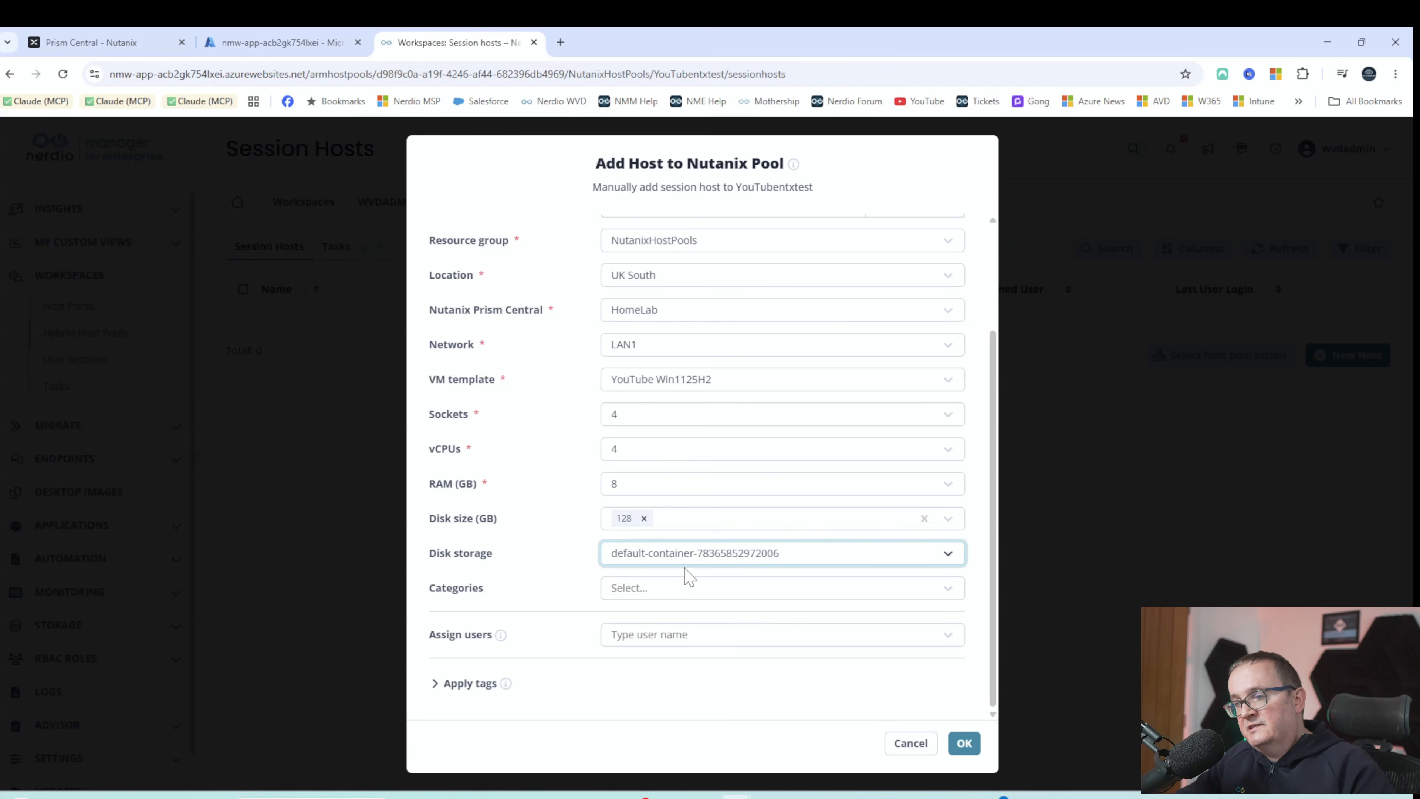
Assign the wvdadmin1 user to the new host, leave the categories empty and expand the tag options
left_click(677, 591)
left_click(563, 588)
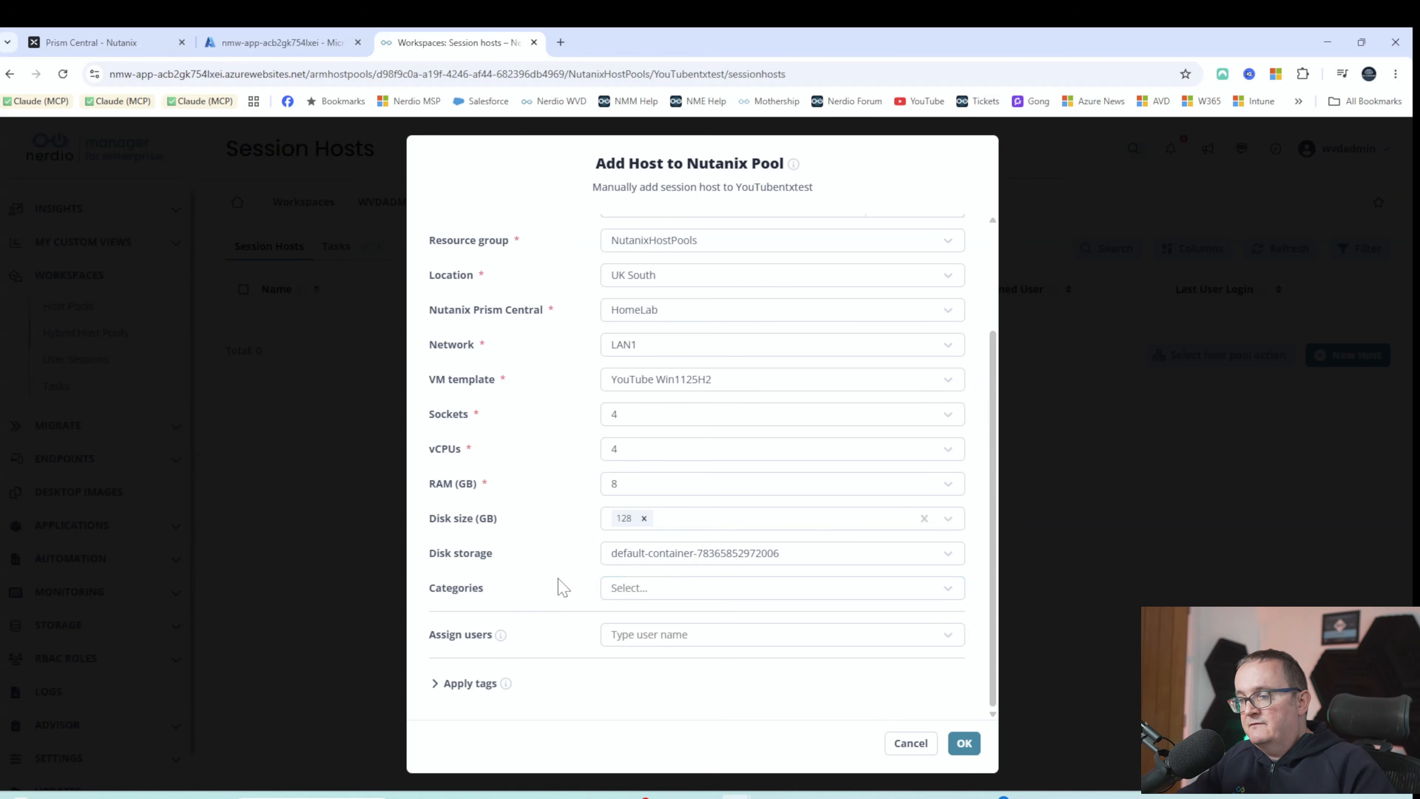
left_click(624, 637)
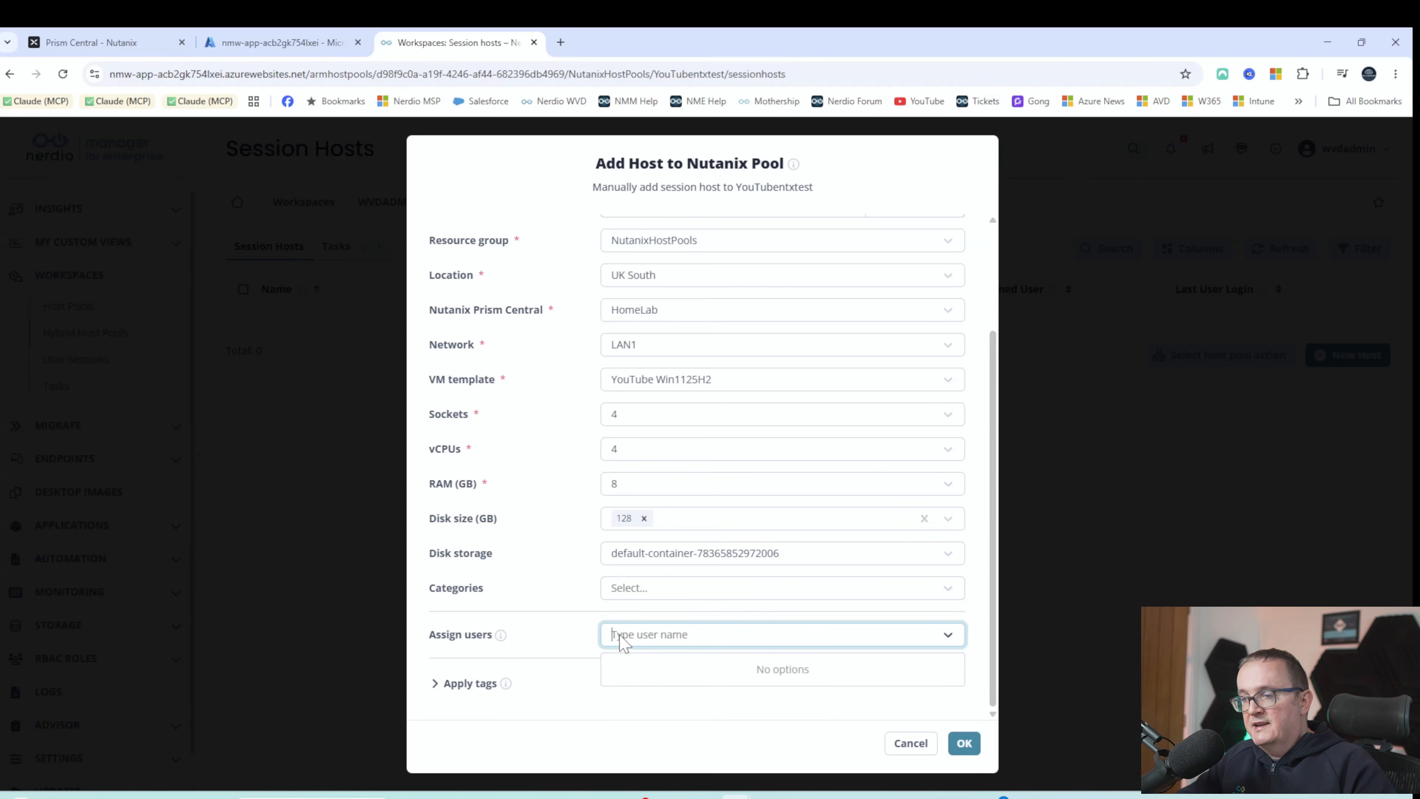
type("wvdadm")
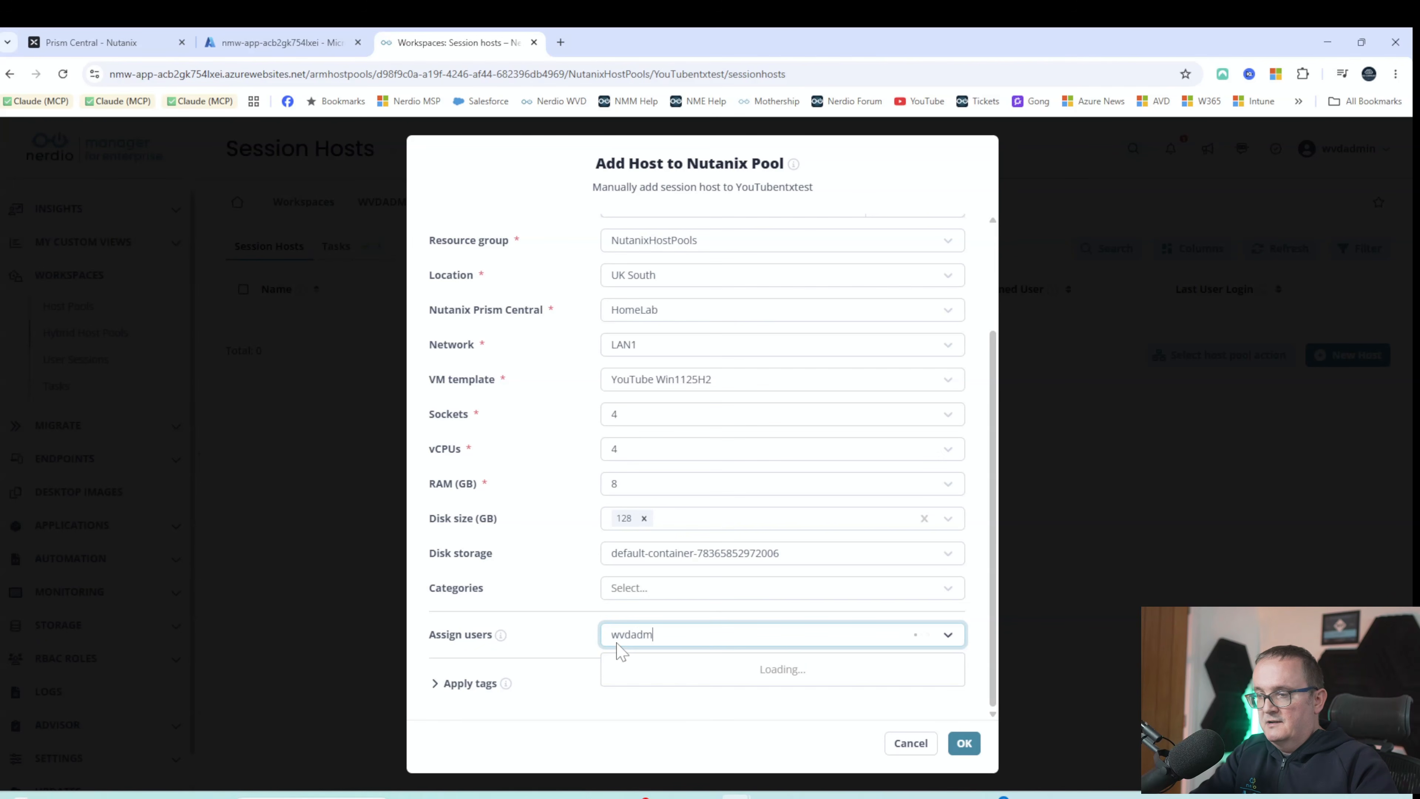
type("in1")
left_click(696, 670)
left_click(484, 683)
Set the new host's sockets to 2
scroll(568, 661, "up", 5)
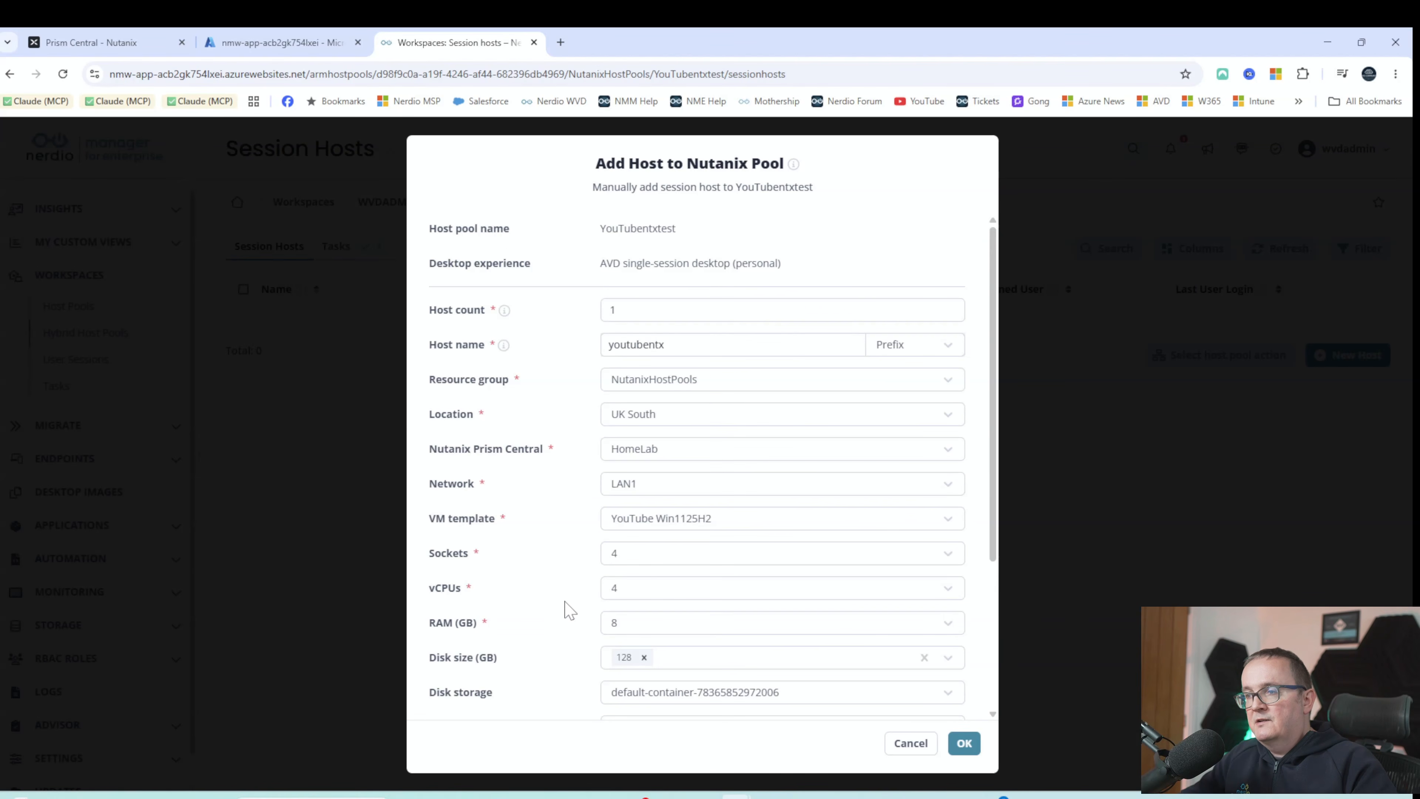
scroll(671, 442, "down", 1)
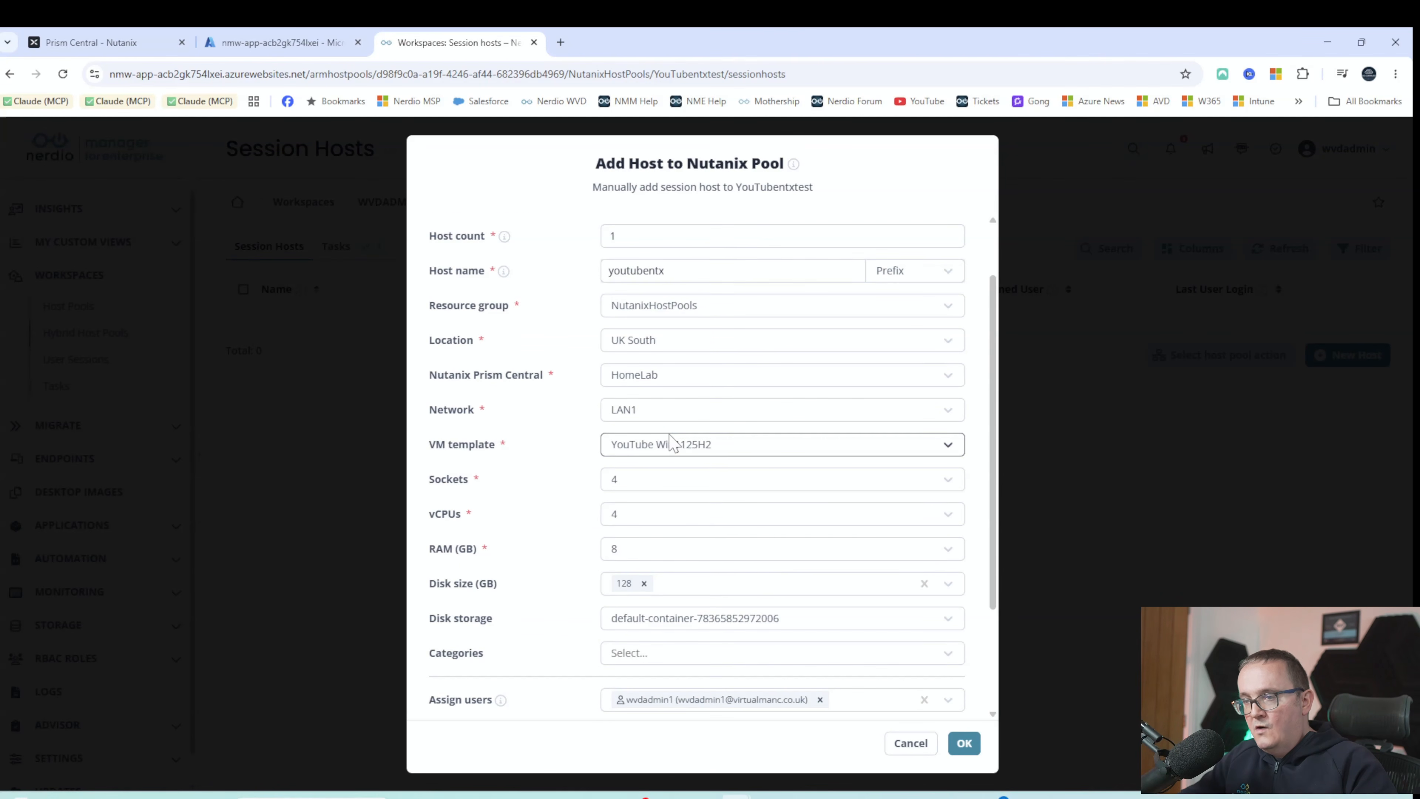
left_click(669, 481)
left_click(625, 541)
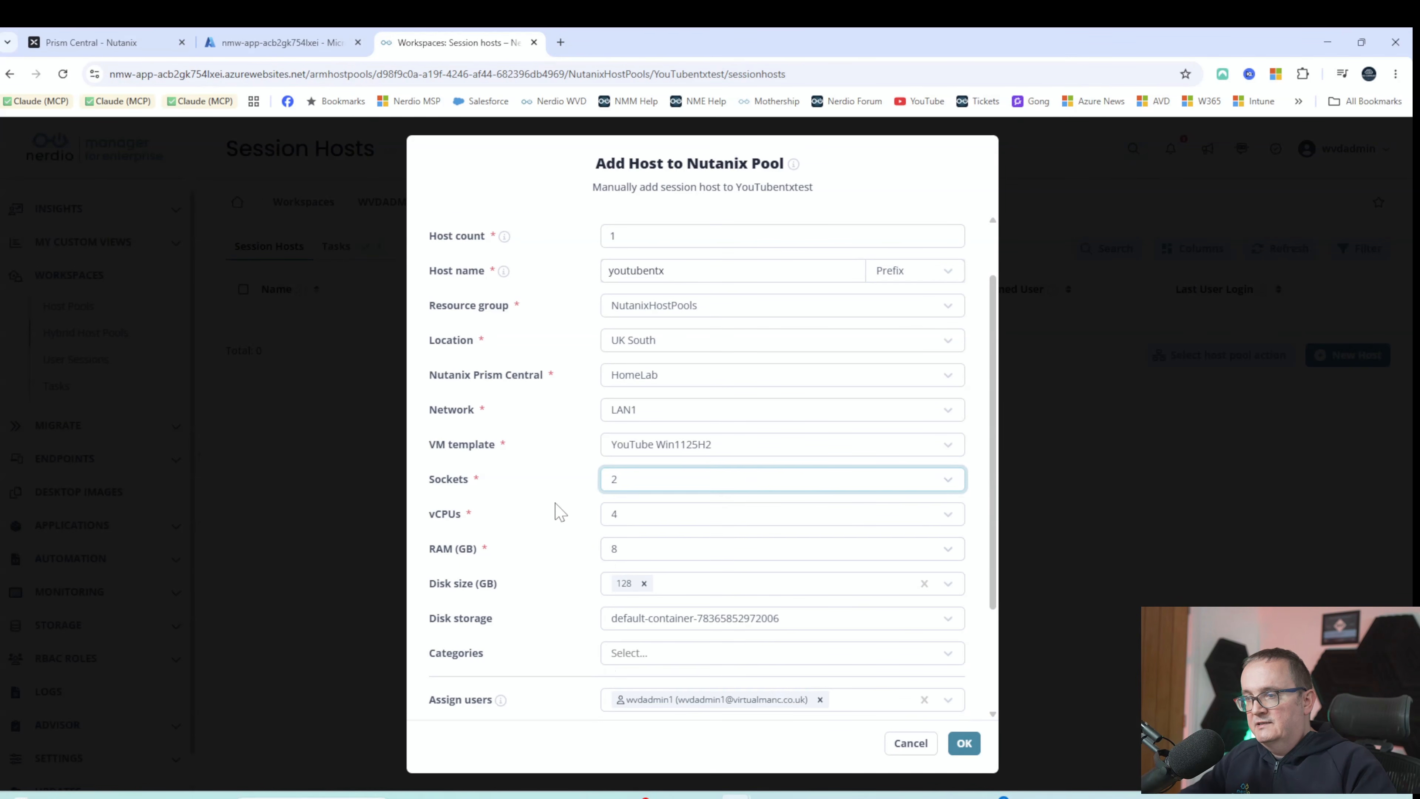
Check the complete settings of the new host and submit it for creation
scroll(625, 476, "up", 1)
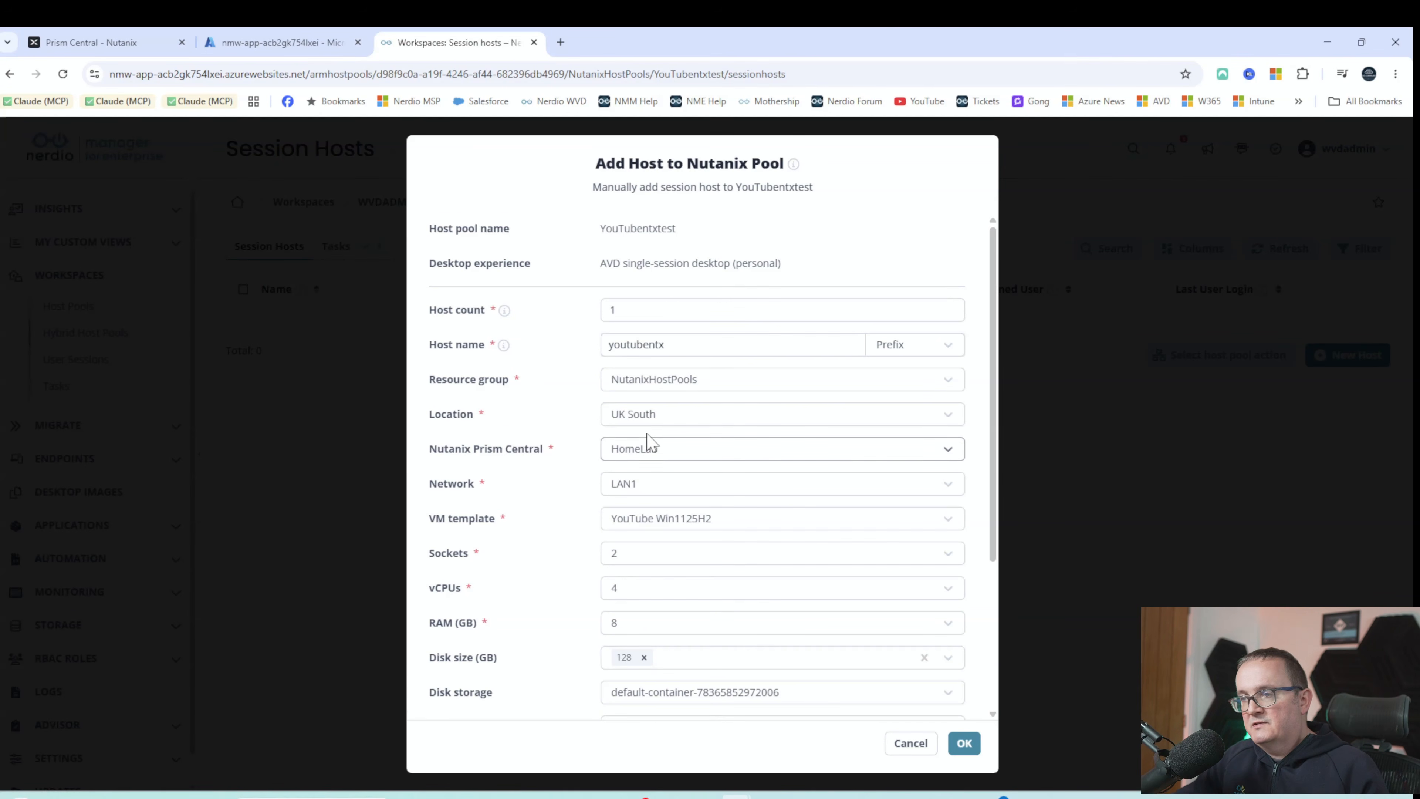
scroll(638, 448, "down", 3)
scroll(752, 598, "up", 1)
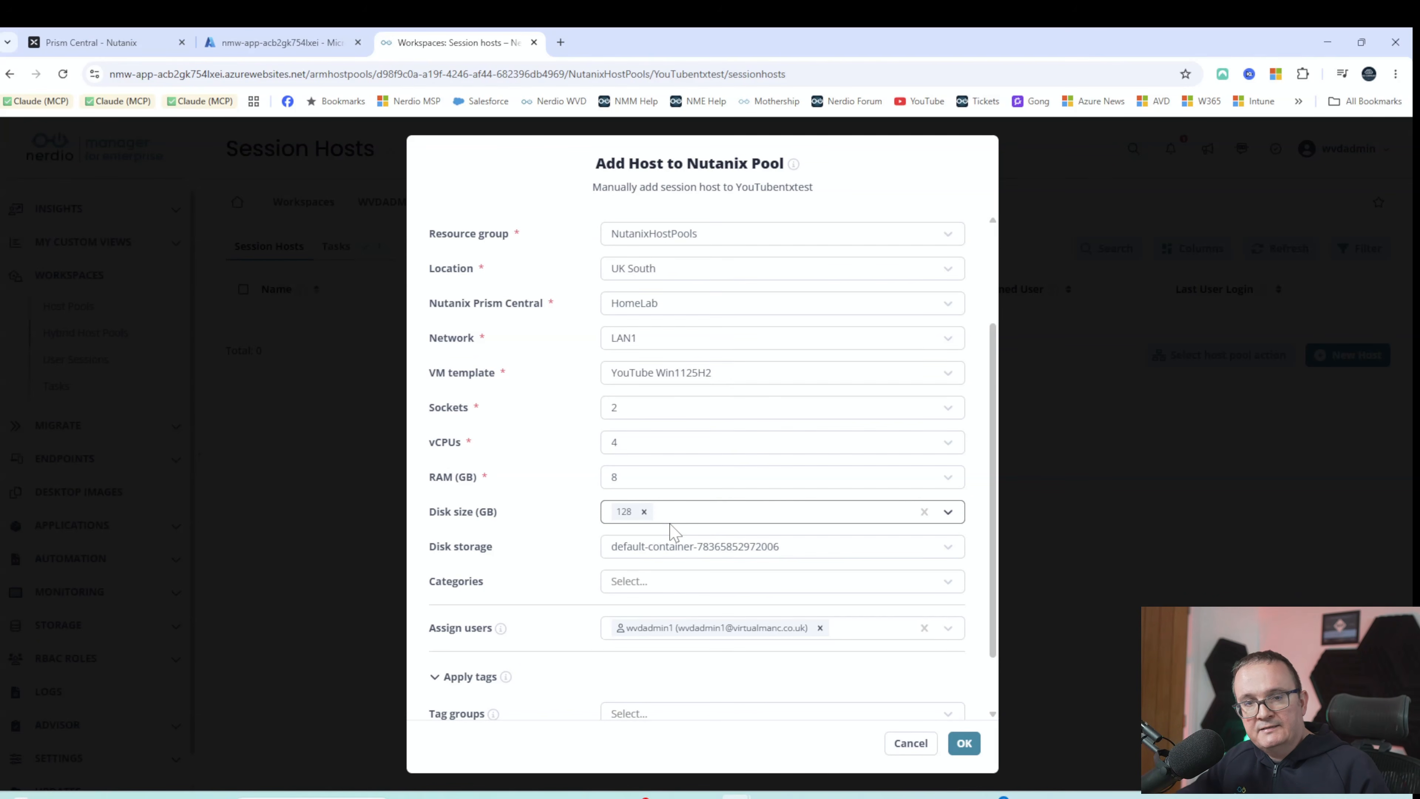
scroll(674, 532, "down", 1)
scroll(783, 588, "up", 3)
left_click(965, 744)
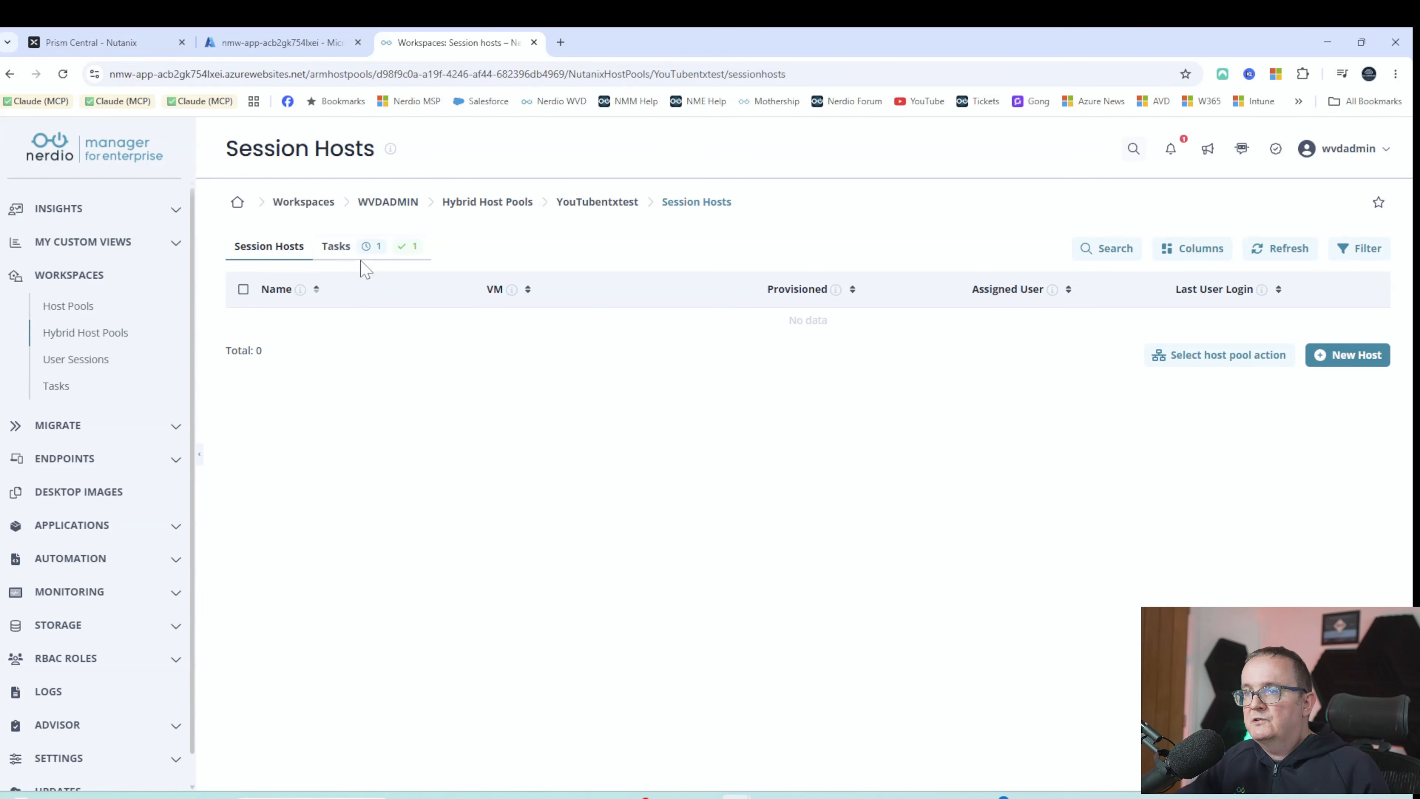
Open the task list of the YouTubentxtest host pool and view the details of the Add Nutanix host job
left_click(370, 250)
left_click(1333, 334)
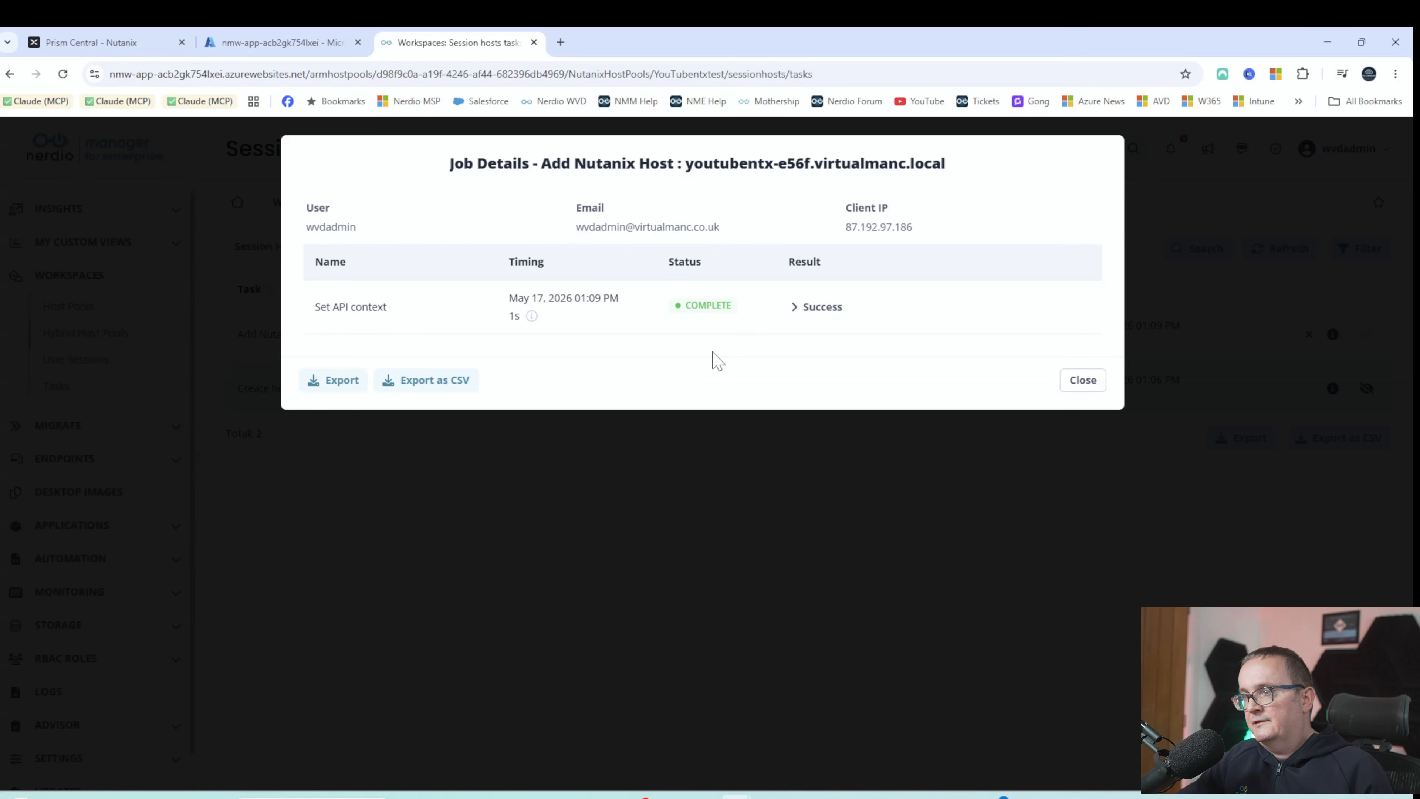
left_click(794, 307)
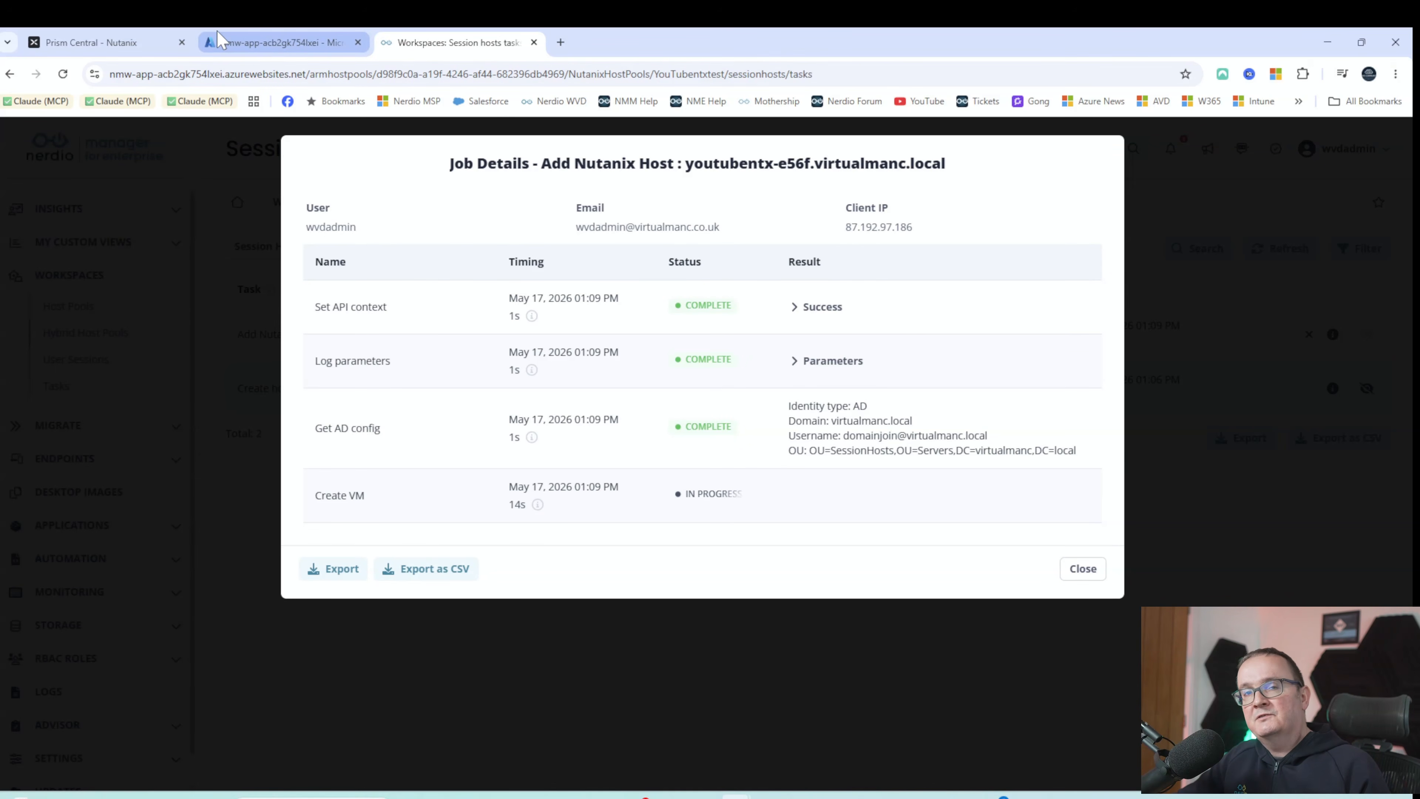
Switch to Prism Central and inspect the summary and console of the youtubentx-e56f VM
mouse_move(136, 40)
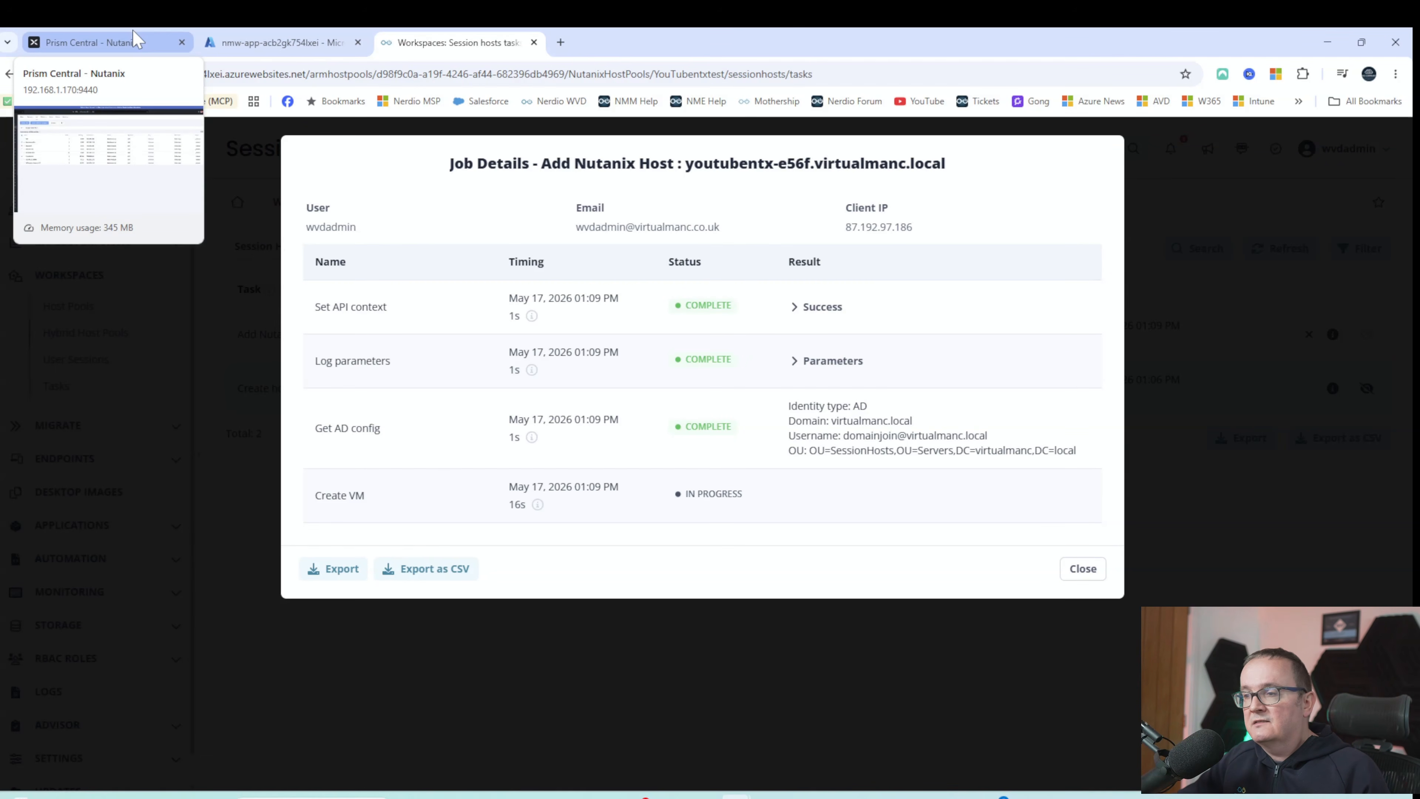
left_click(140, 45)
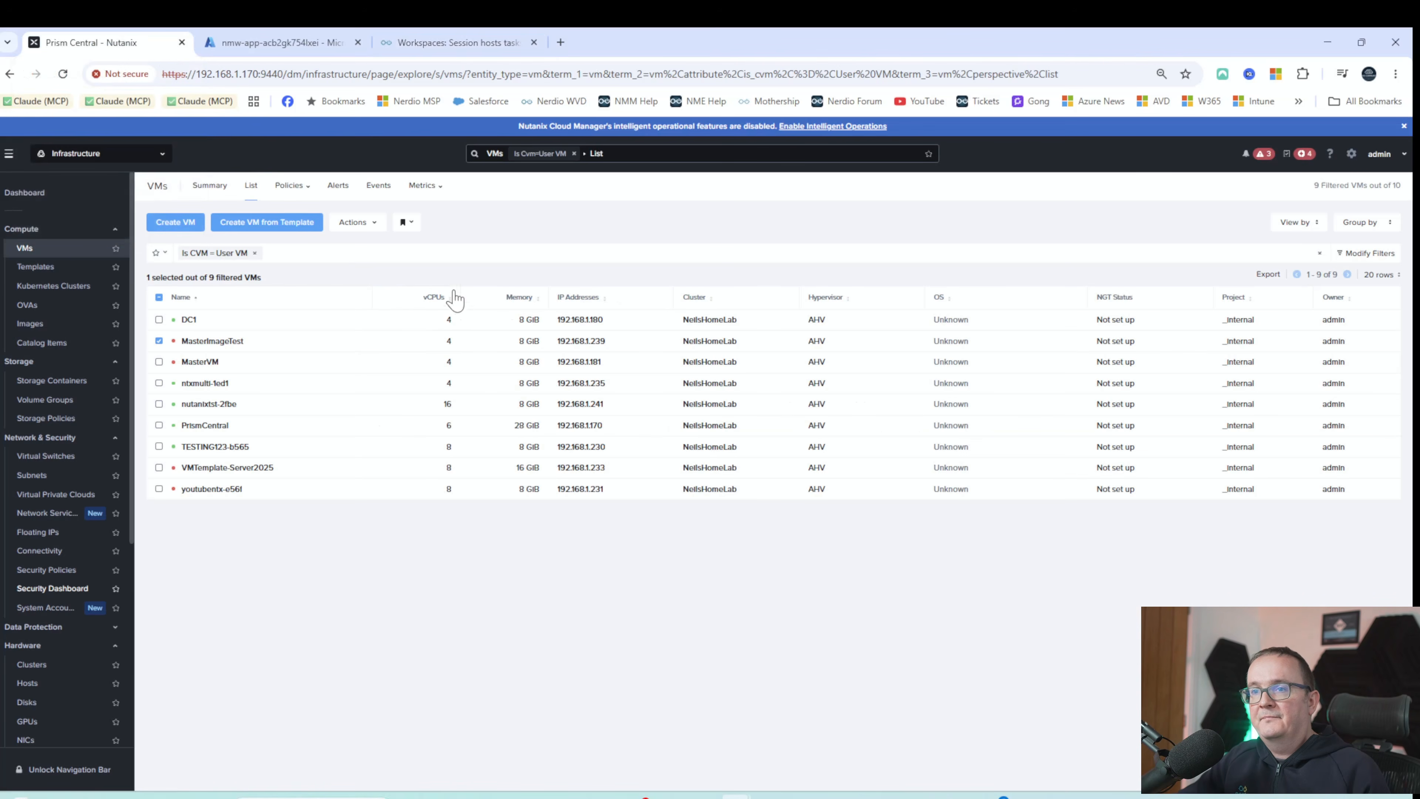
left_click(229, 493)
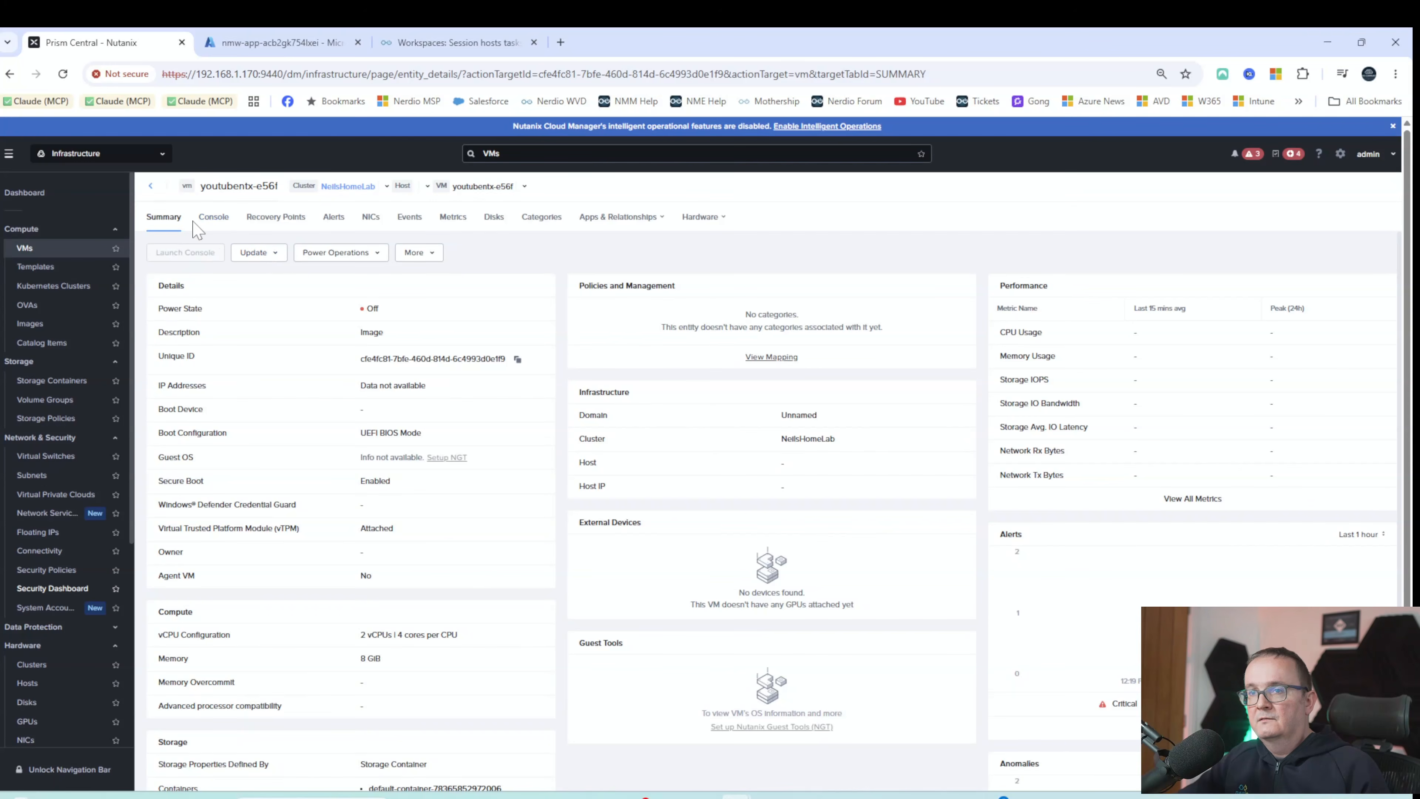
left_click(211, 218)
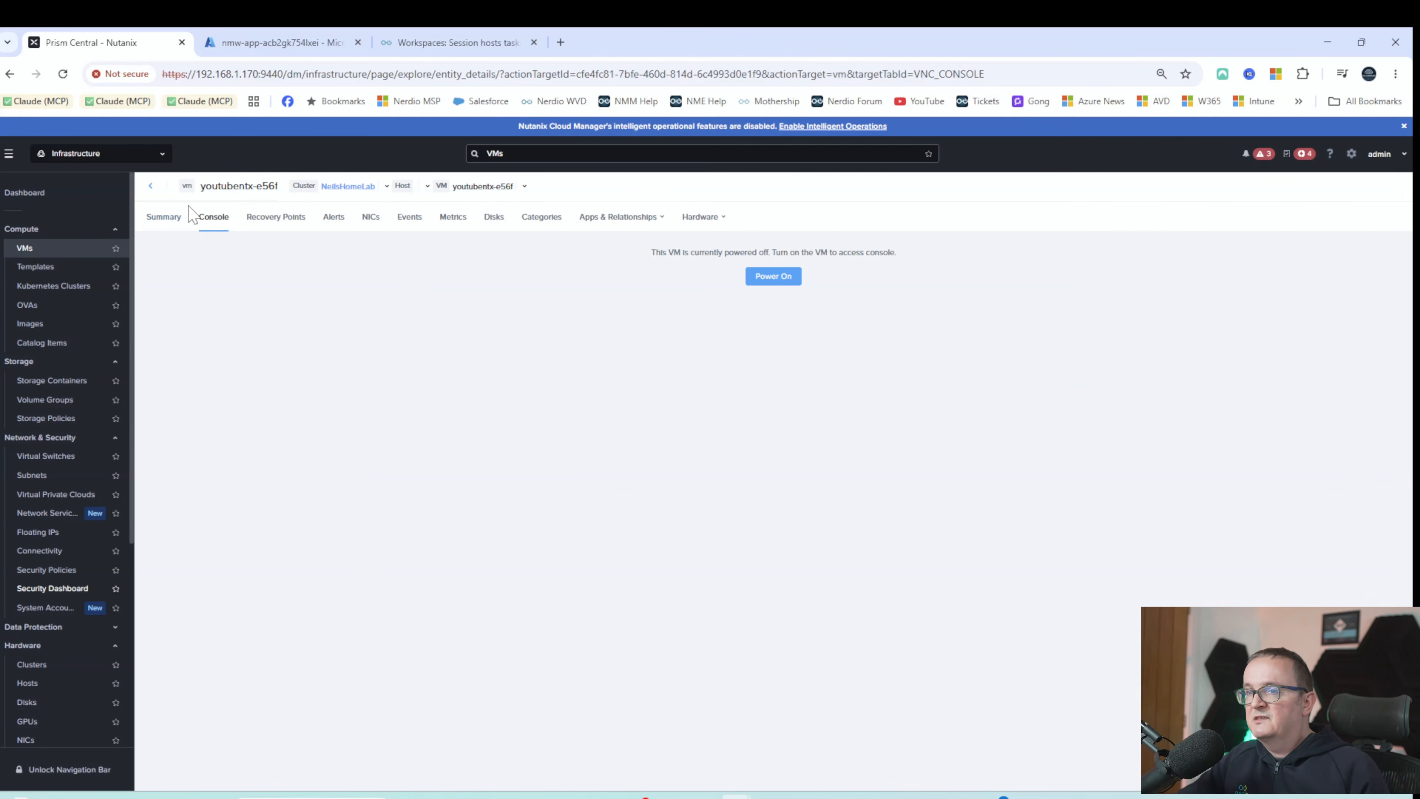
left_click(164, 217)
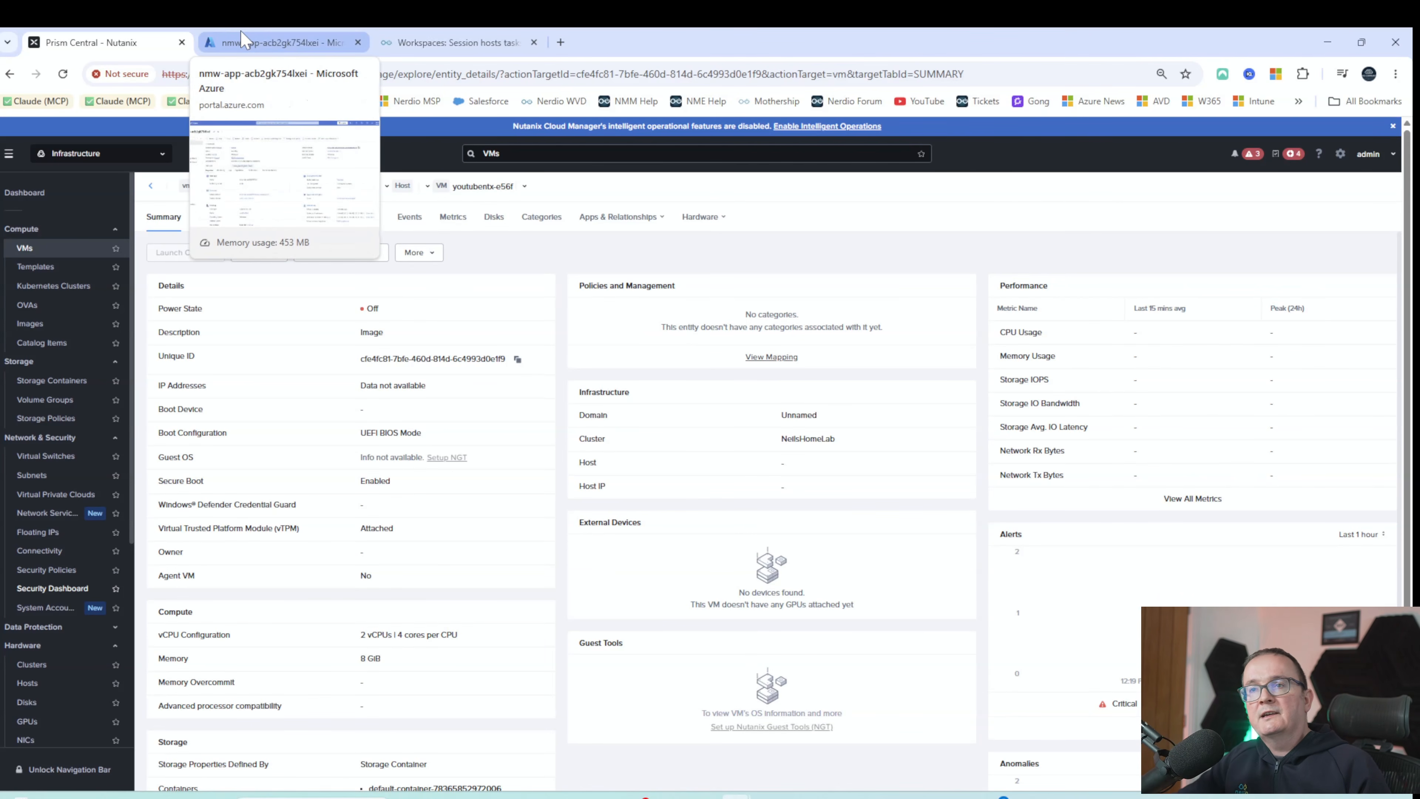
Return to Nerdio Manager and check the latest stages of the Add Nutanix Host job
left_click(242, 41)
left_click(448, 43)
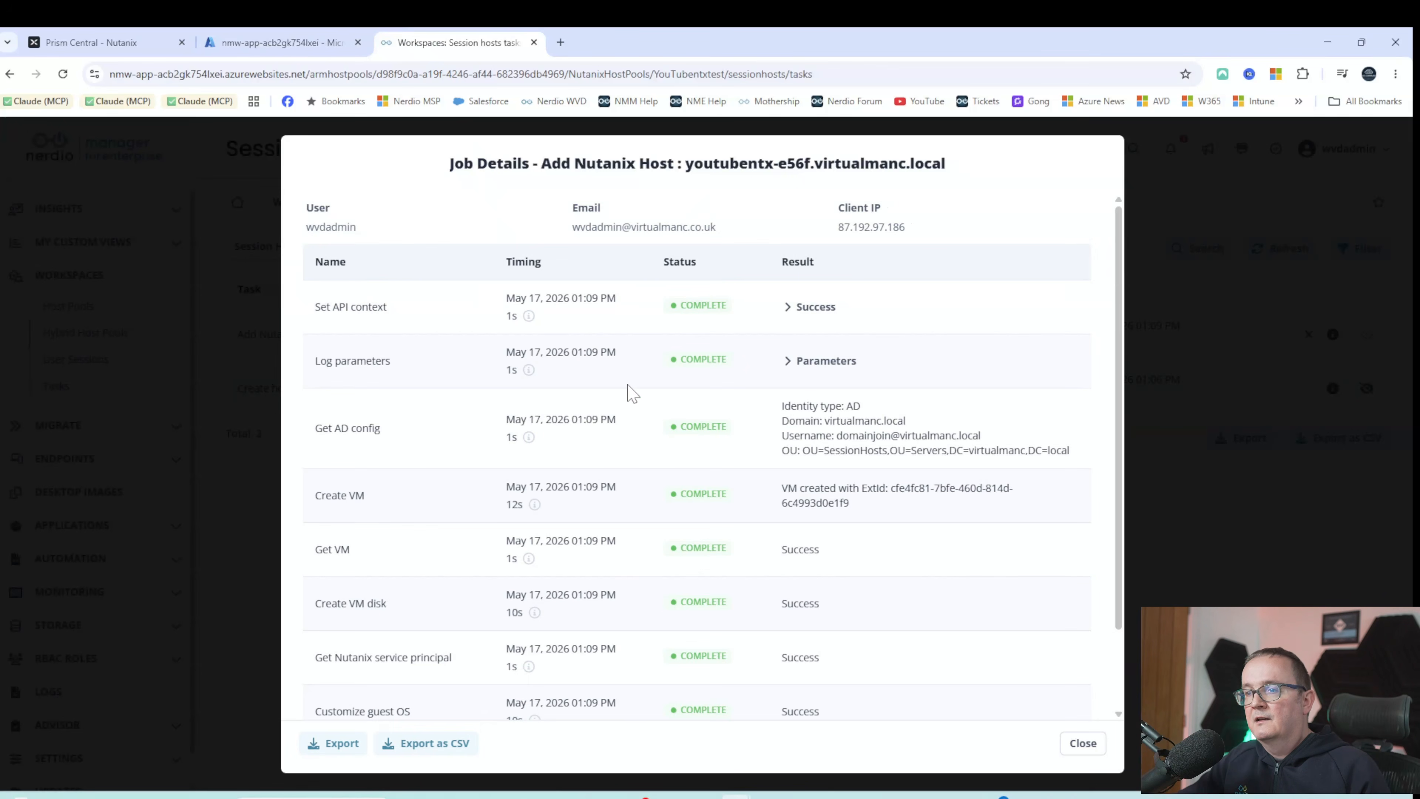
scroll(621, 388, "down", 3)
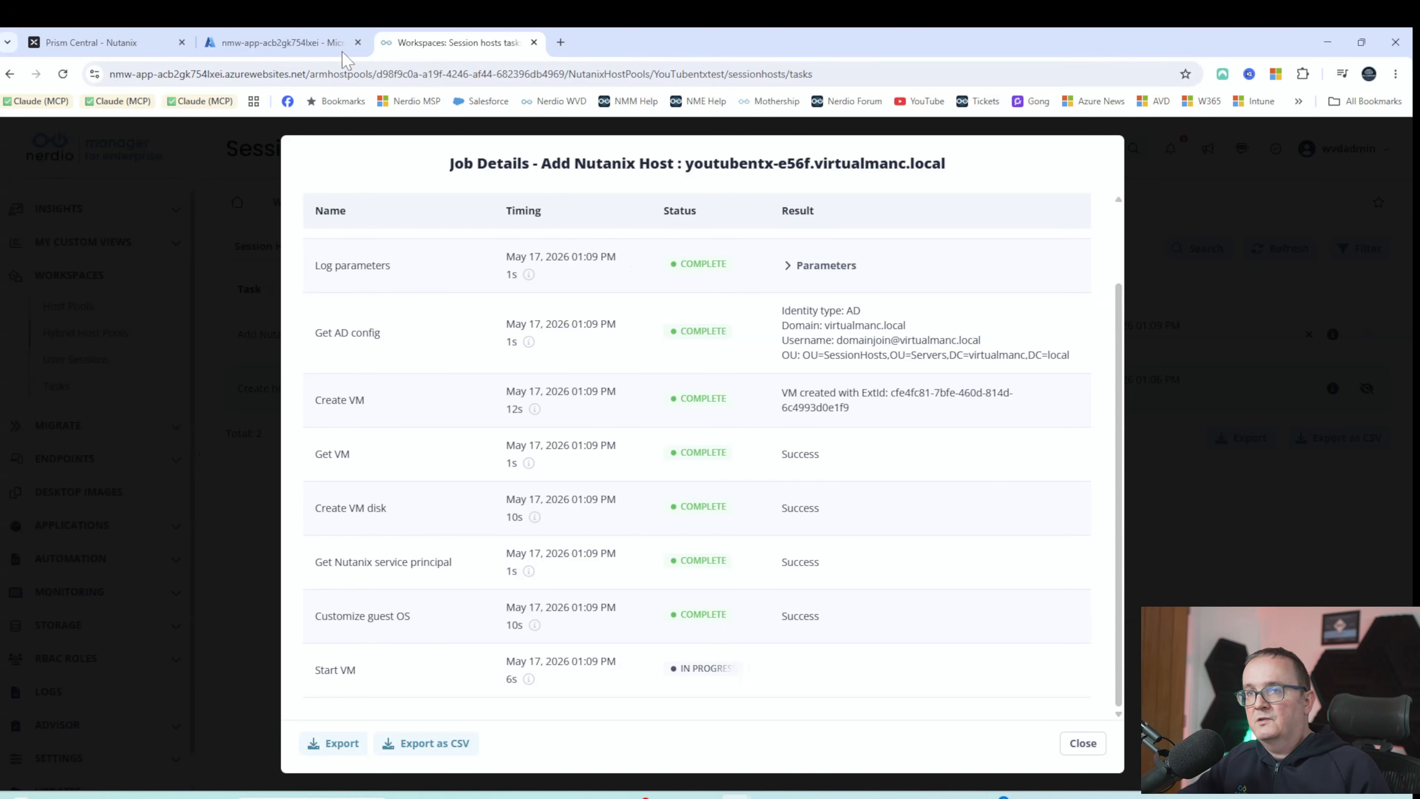
Switch to Prism Central and launch the console of the youtubentx-e56f VM
left_click(274, 42)
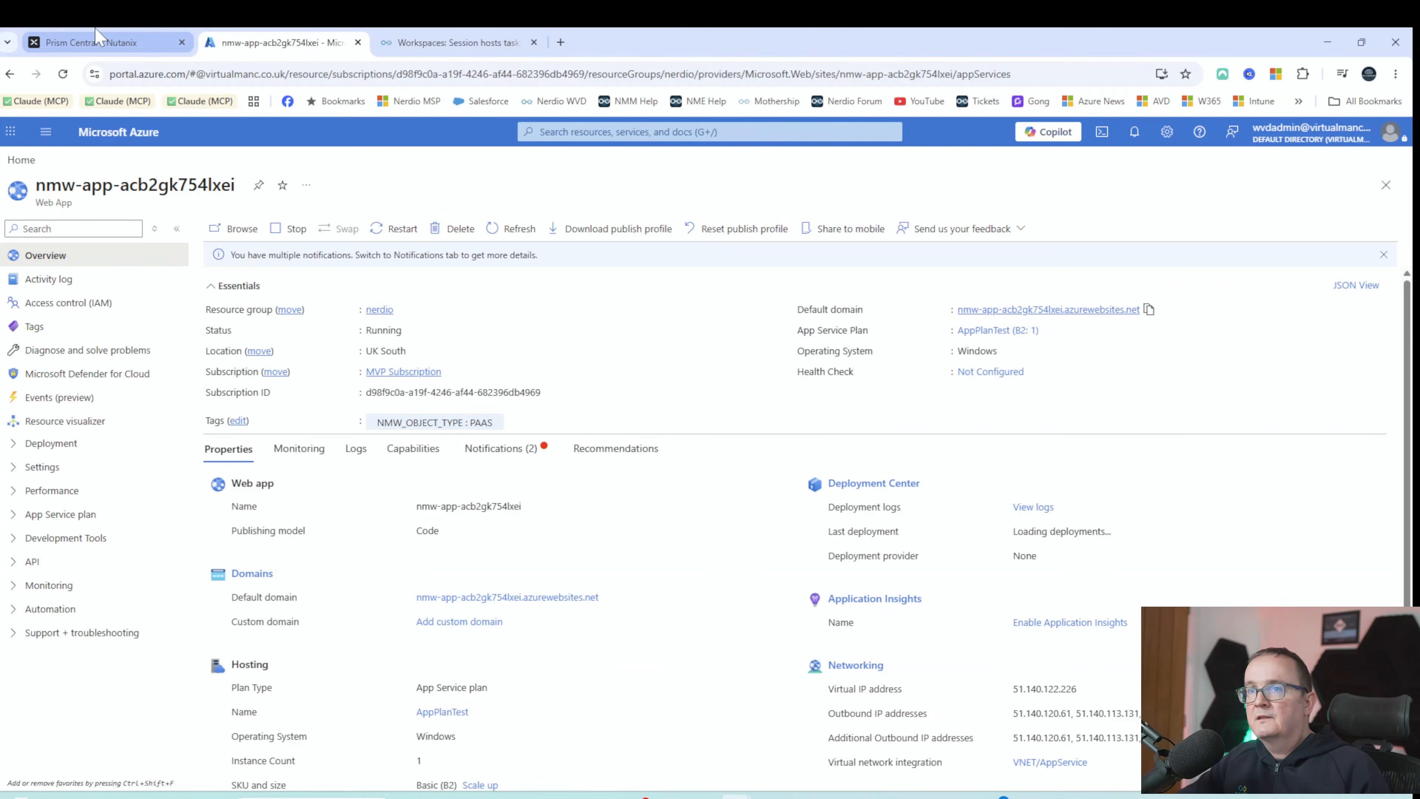
left_click(96, 37)
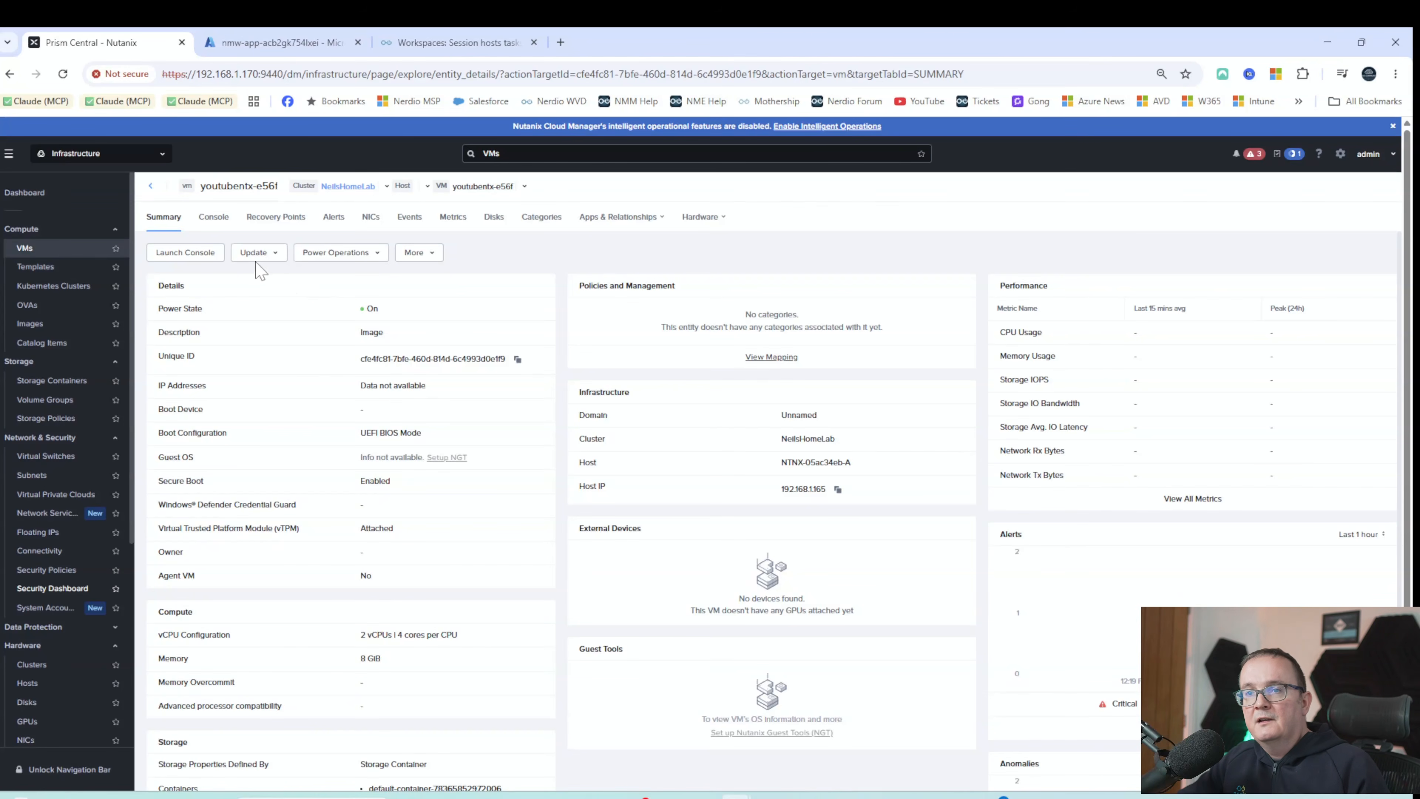
left_click(200, 259)
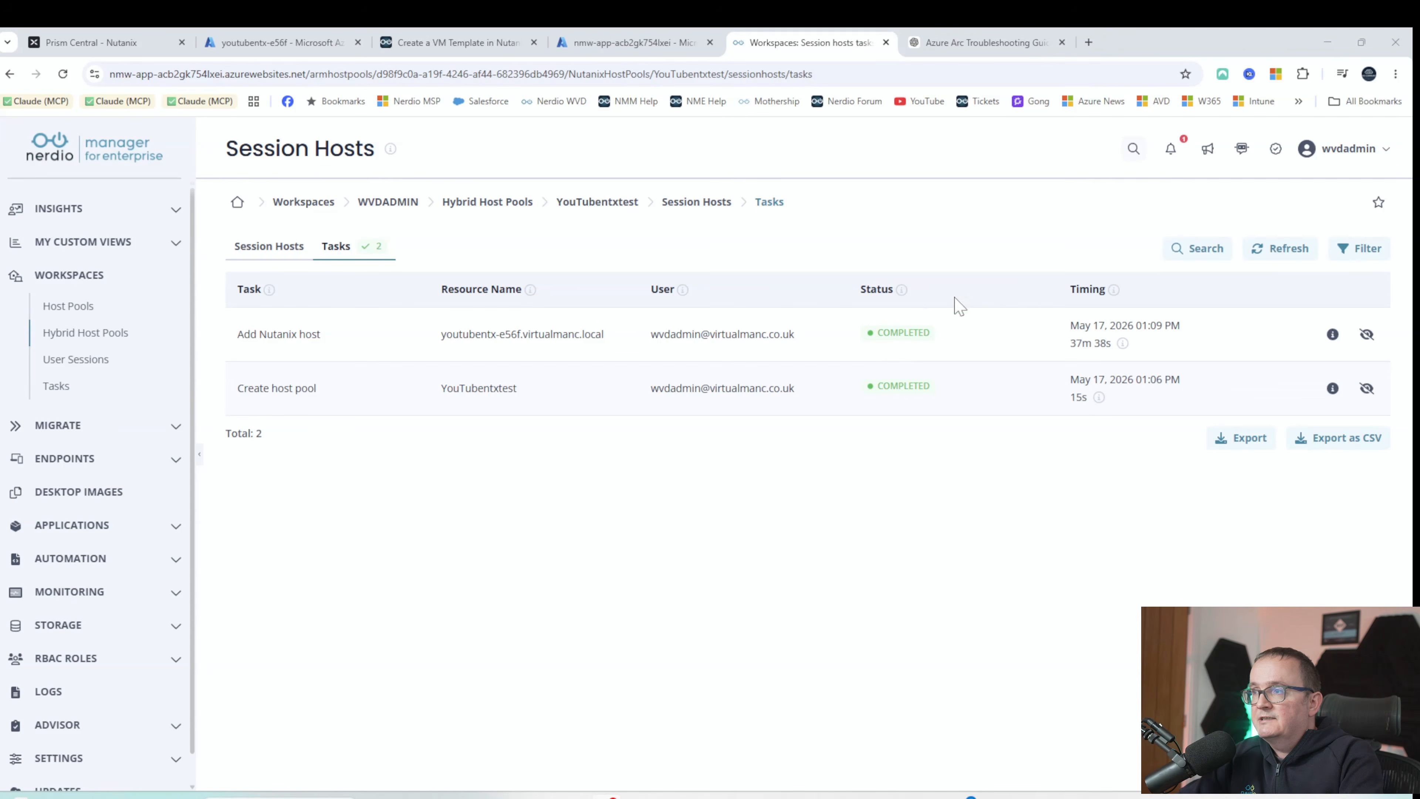
Open the Add Nutanix host job details in Nerdio Manager and review the stages through hybrid machine registration and the AD join
left_click(1333, 335)
scroll(707, 316, "down", 3)
scroll(694, 313, "up", 3)
scroll(532, 364, "down", 10)
scroll(422, 403, "down", 3)
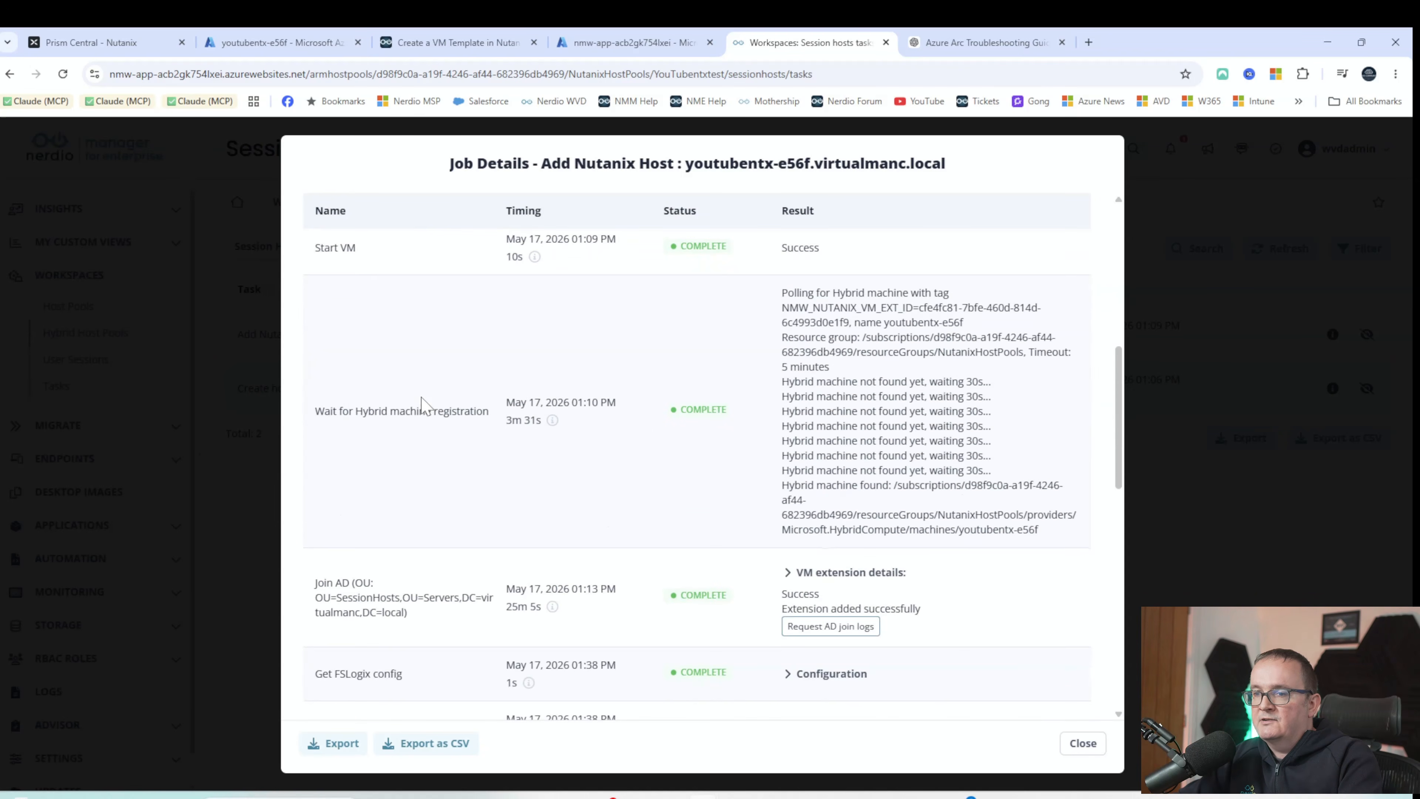
scroll(542, 371, "down", 4)
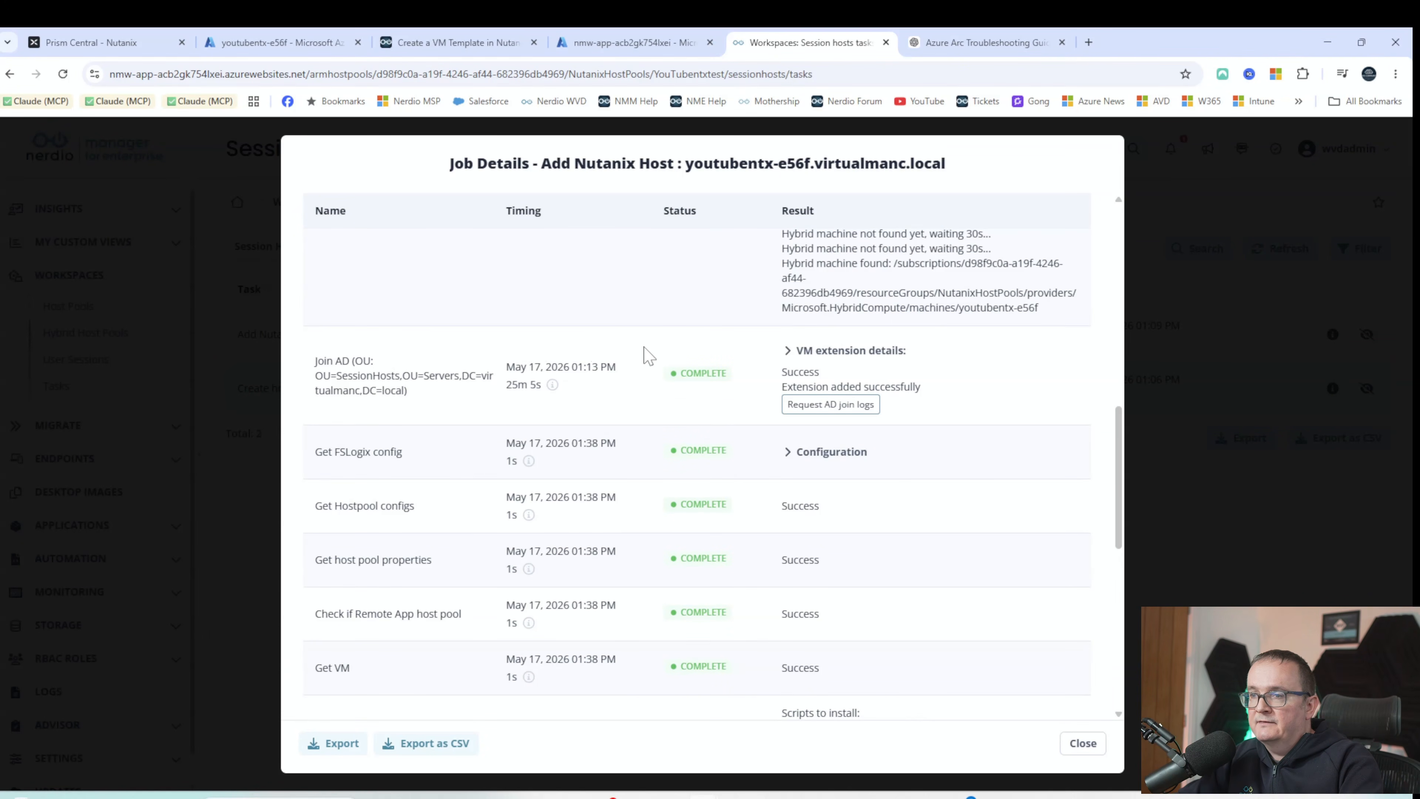
left_click_drag(512, 385, 536, 385)
left_click(537, 386)
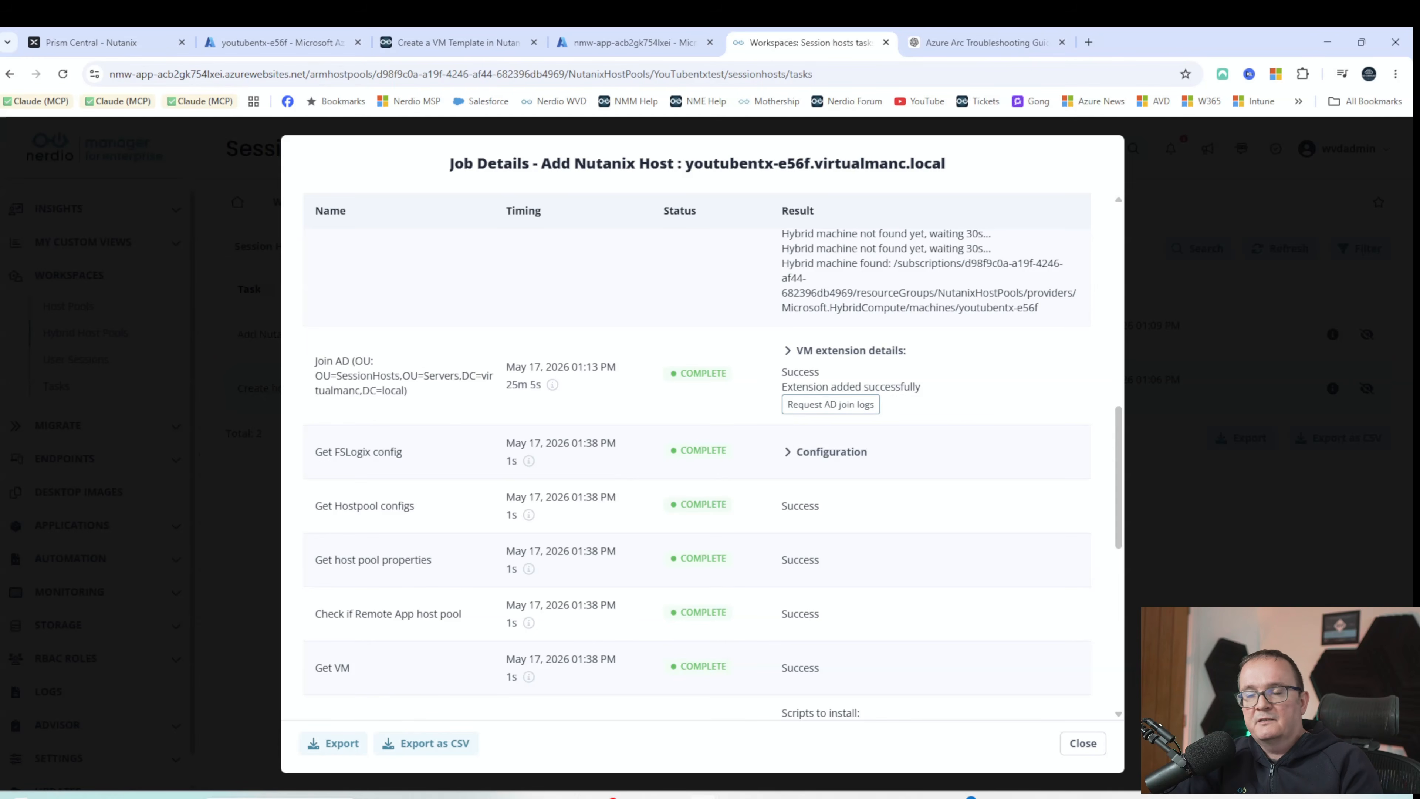
Review the remaining job stages from the FSLogix and host pool configuration to the AVD extension and user assignment, and close the details
scroll(504, 372, "down", 8)
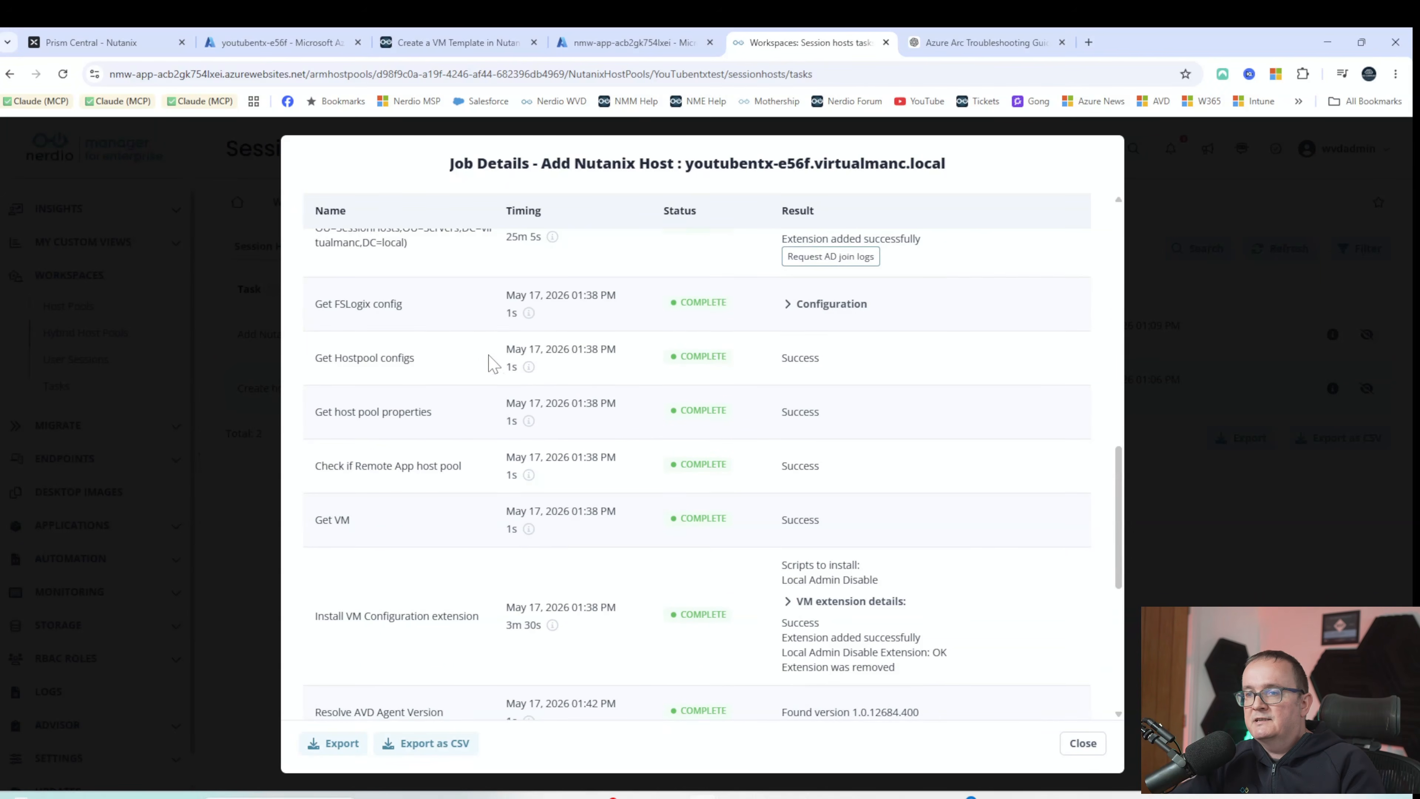
left_click_drag(439, 358, 491, 380)
left_click(490, 381)
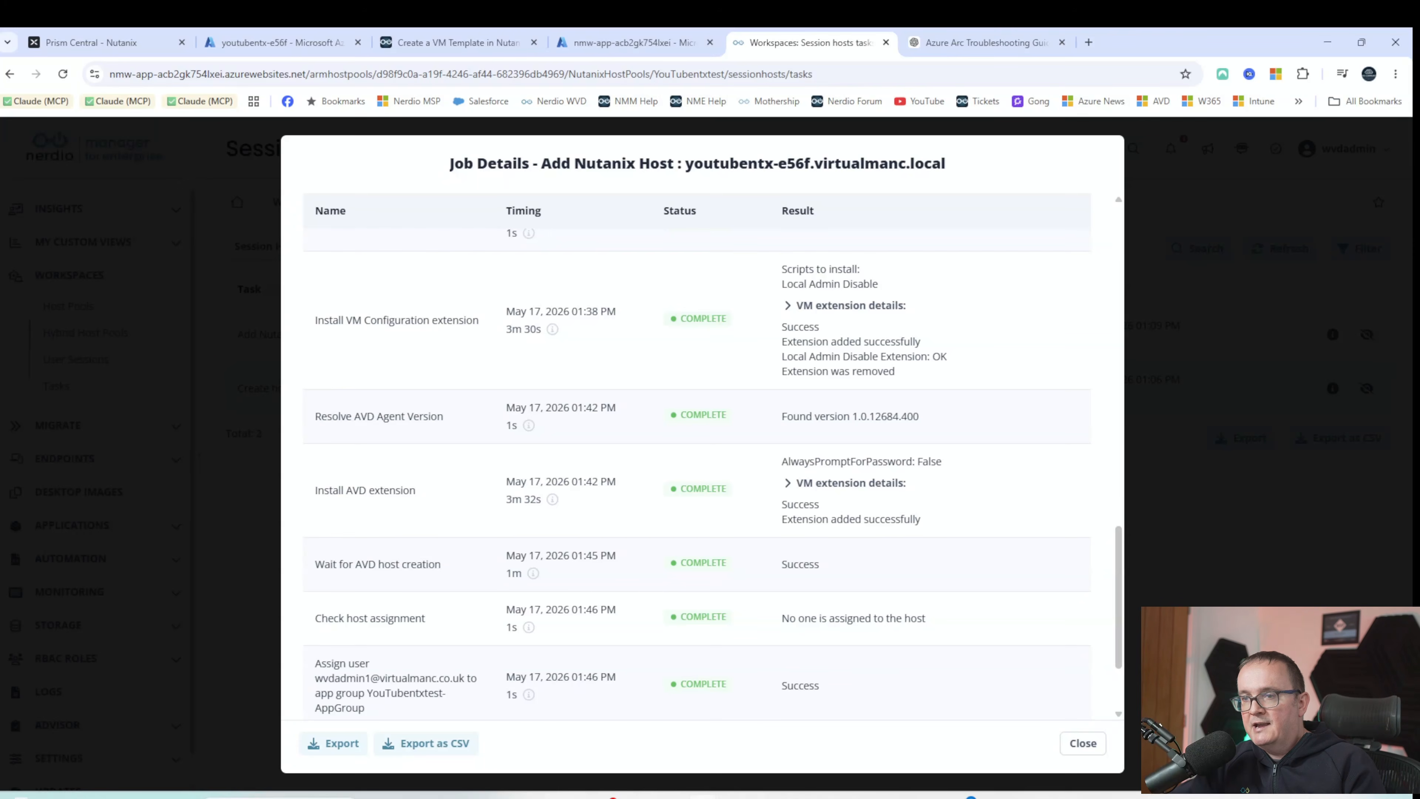
scroll(696, 457, "down", 2)
left_click_drag(331, 527, 435, 530)
left_click(438, 531)
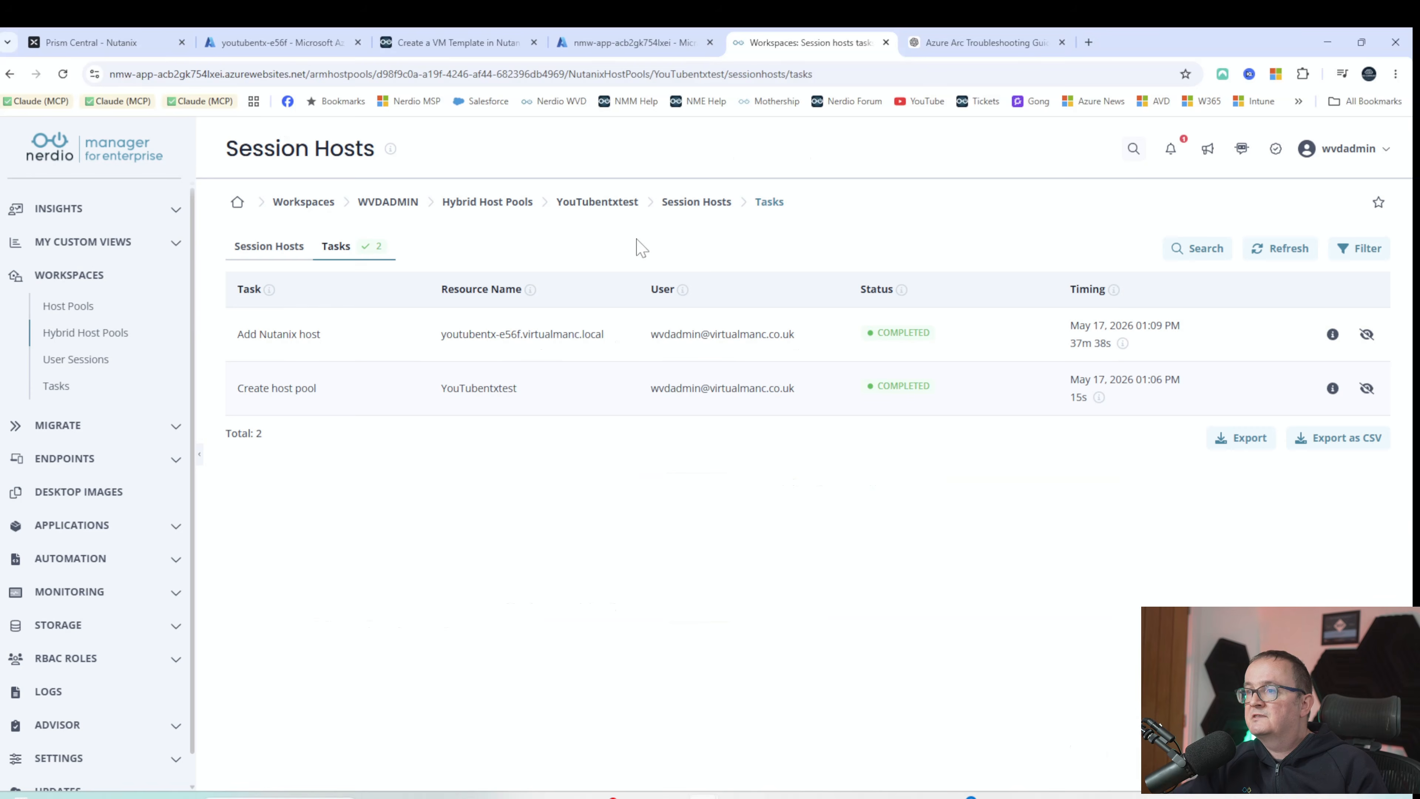
Open the session host list of the pool and examine the host's availability status and AVD and SxS agent versions
left_click(284, 251)
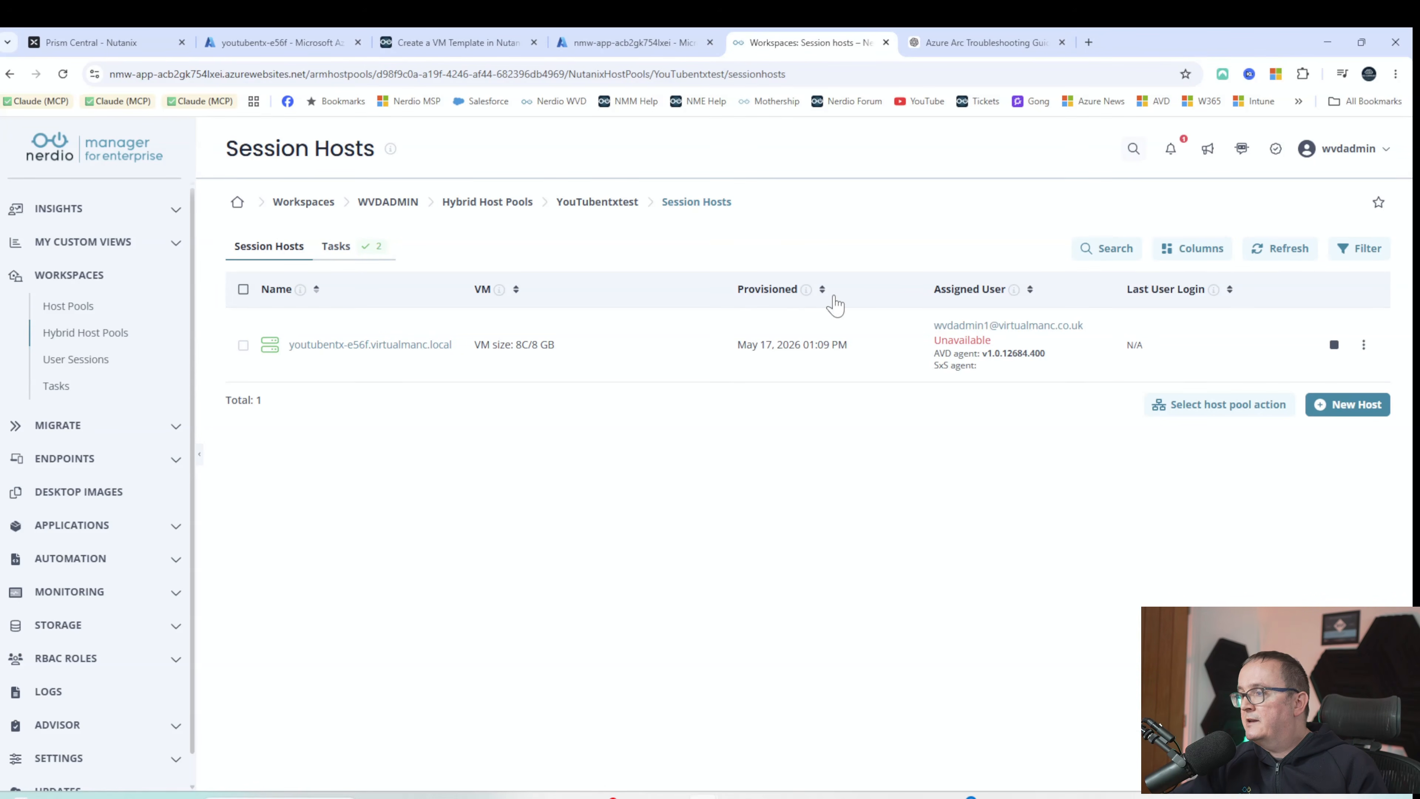
left_click_drag(942, 339, 977, 339)
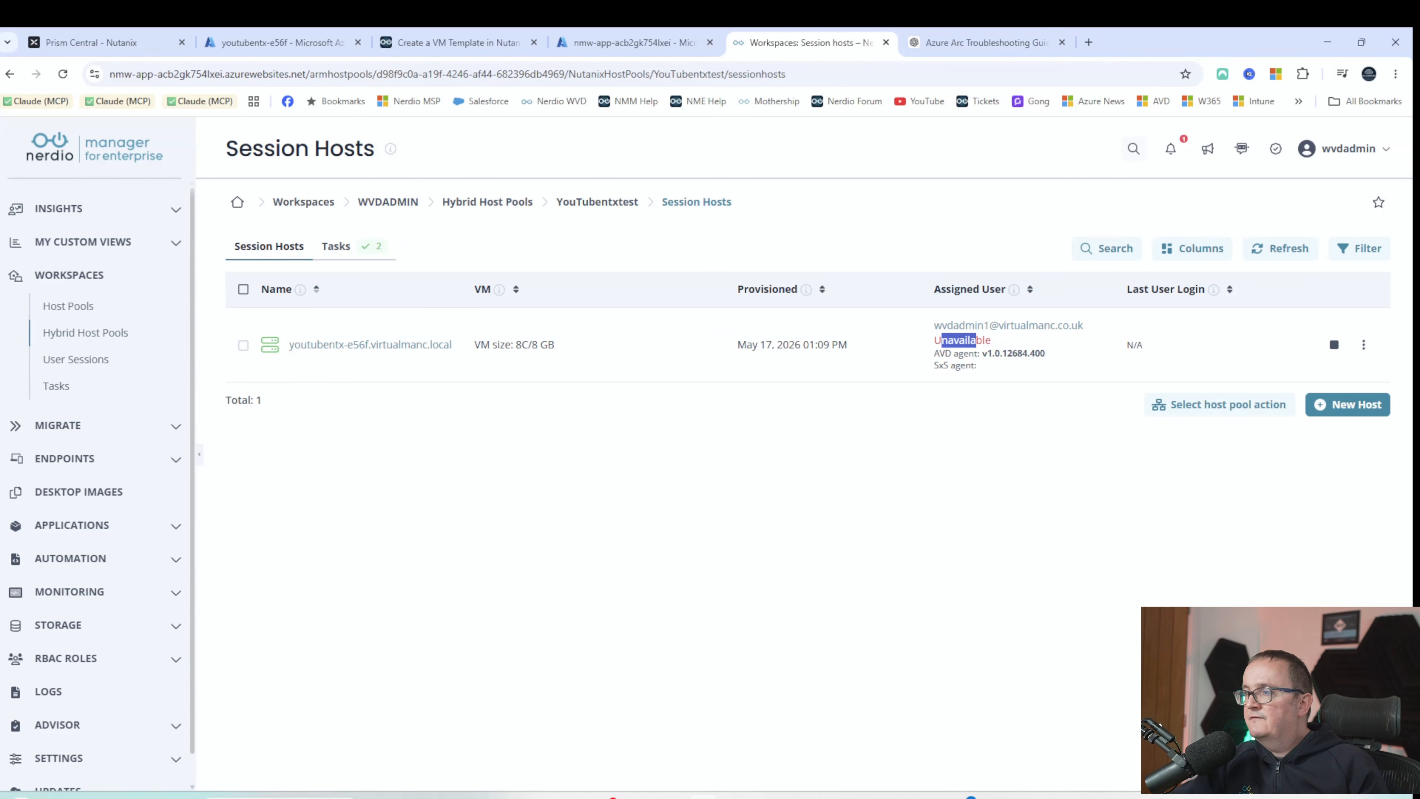
left_click(976, 341)
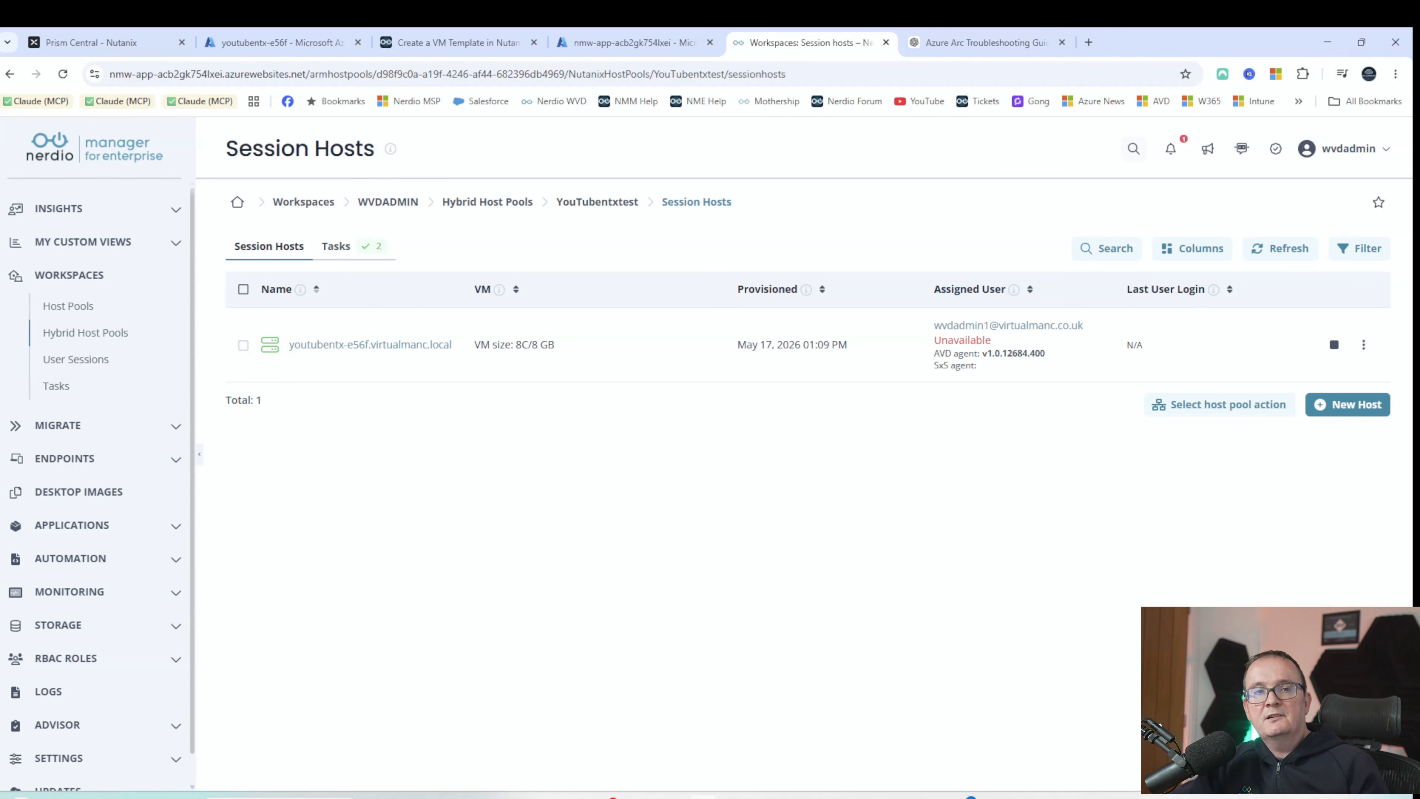
mouse_move(983, 350)
left_mouse_down()
mouse_move(982, 370)
mouse_move(959, 354)
left_mouse_up()
left_click(982, 370)
left_click(959, 353)
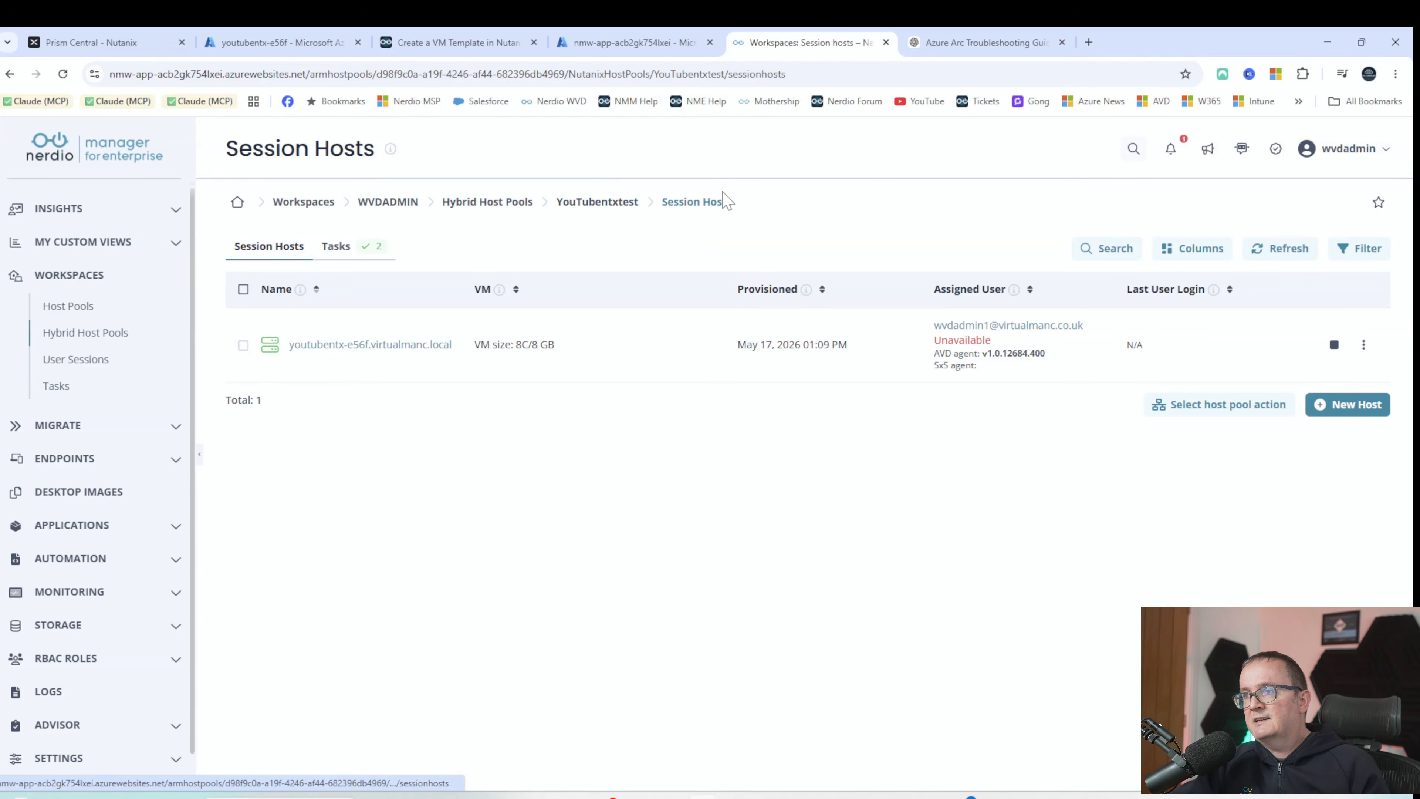
Switch to the Azure portal and refresh the Azure Arc extensions list of the youtubentx-e56f machine
left_click(284, 43)
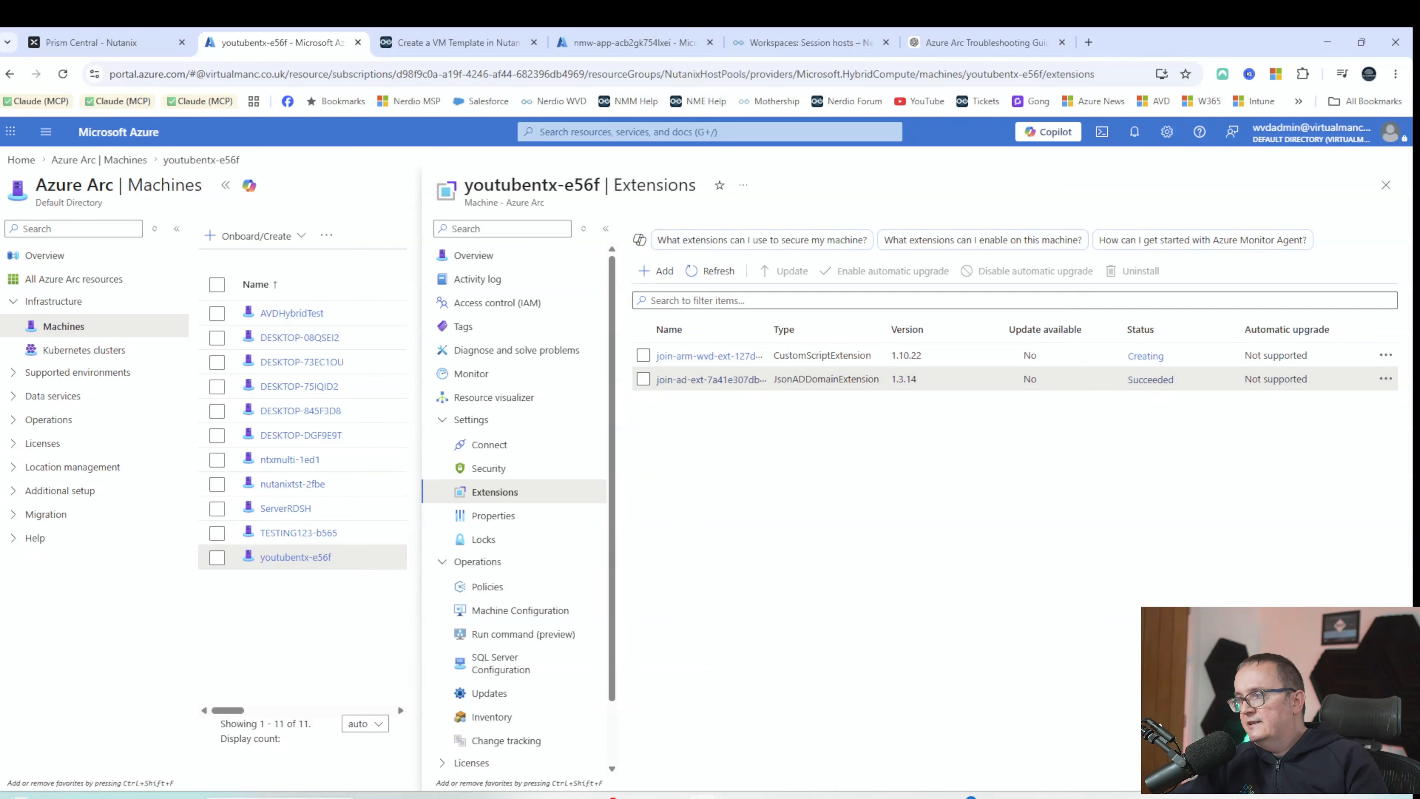
left_click(718, 273)
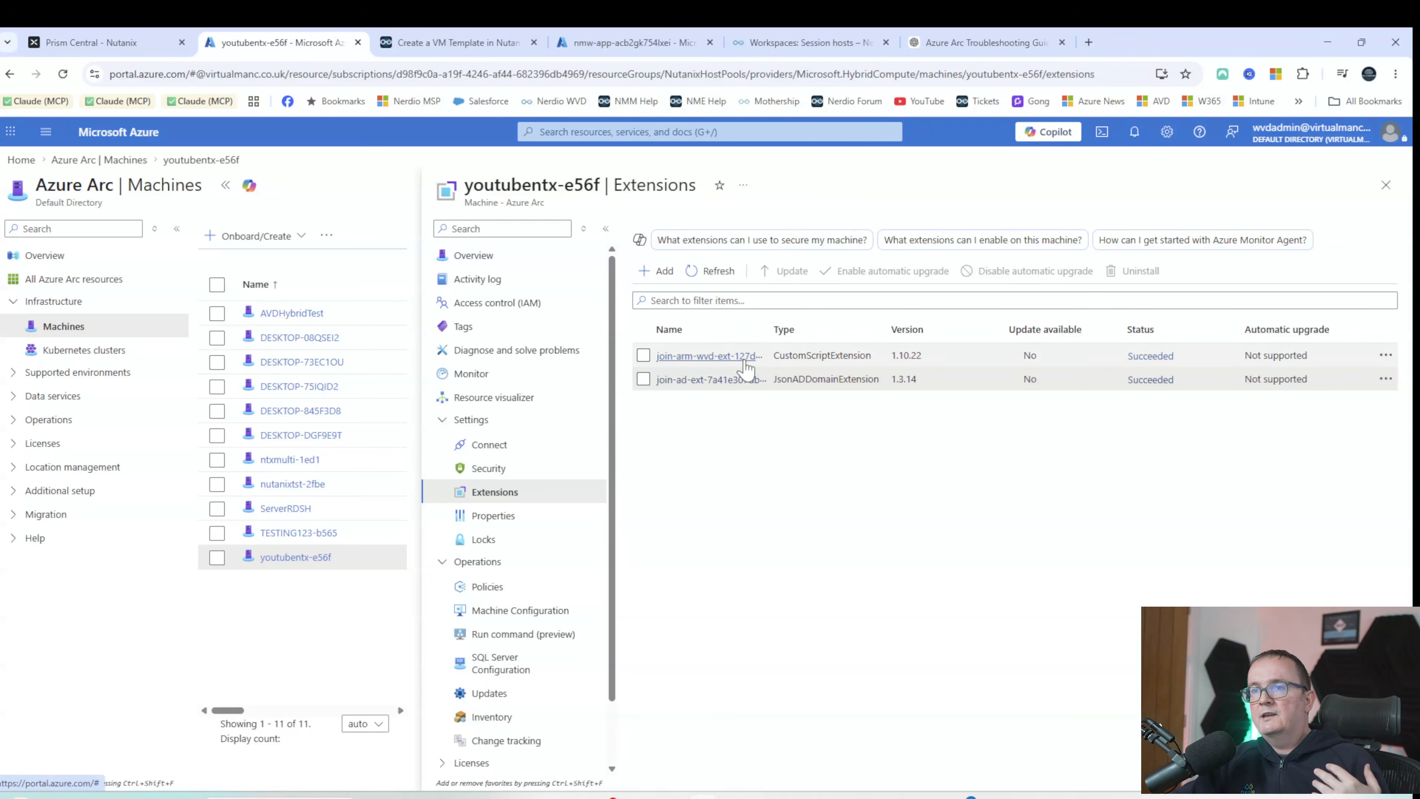
Switch back to Nerdio Manager and recheck the session host's agent versions and availability status
left_click(811, 41)
left_click_drag(934, 355, 1014, 365)
left_click(994, 375)
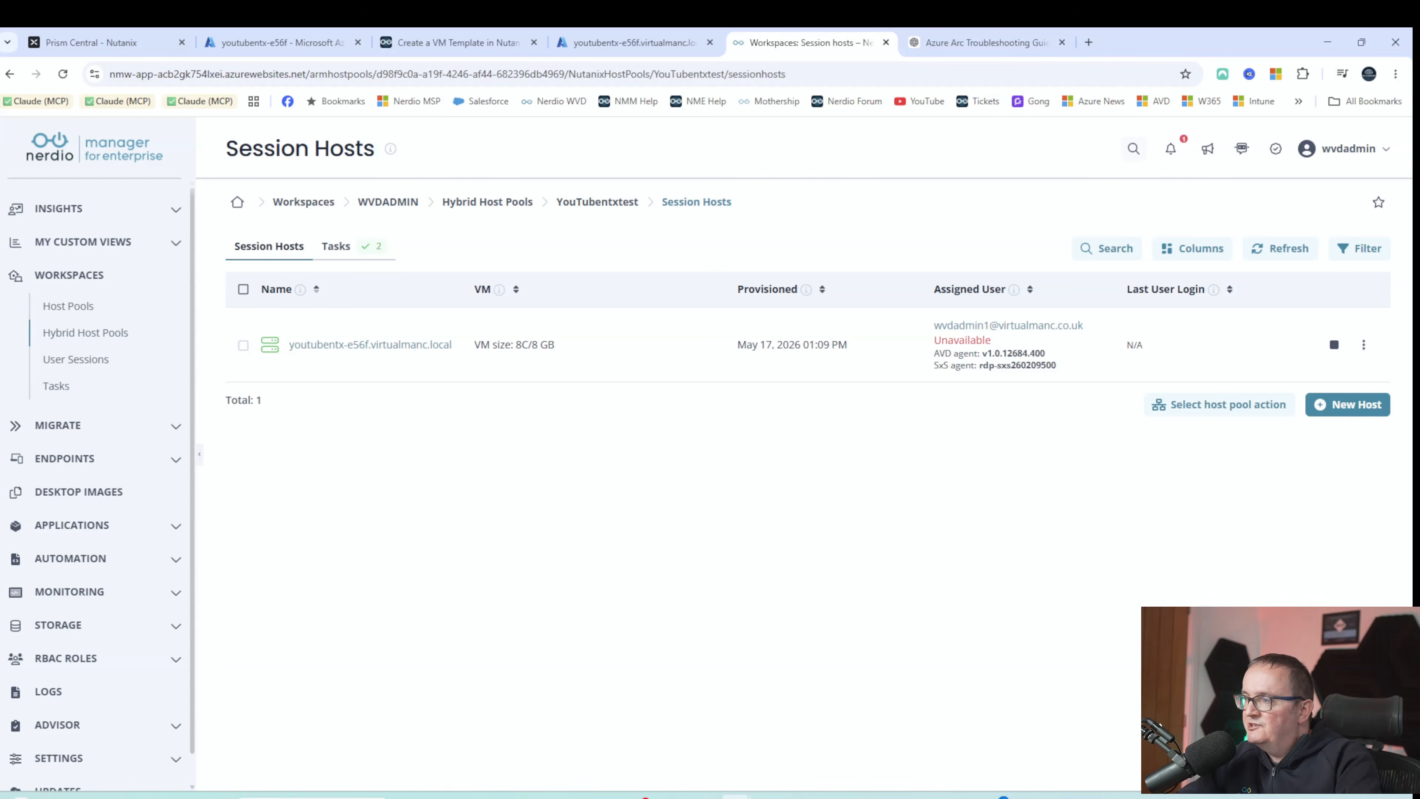
left_click_drag(954, 341, 983, 340)
left_click(983, 341)
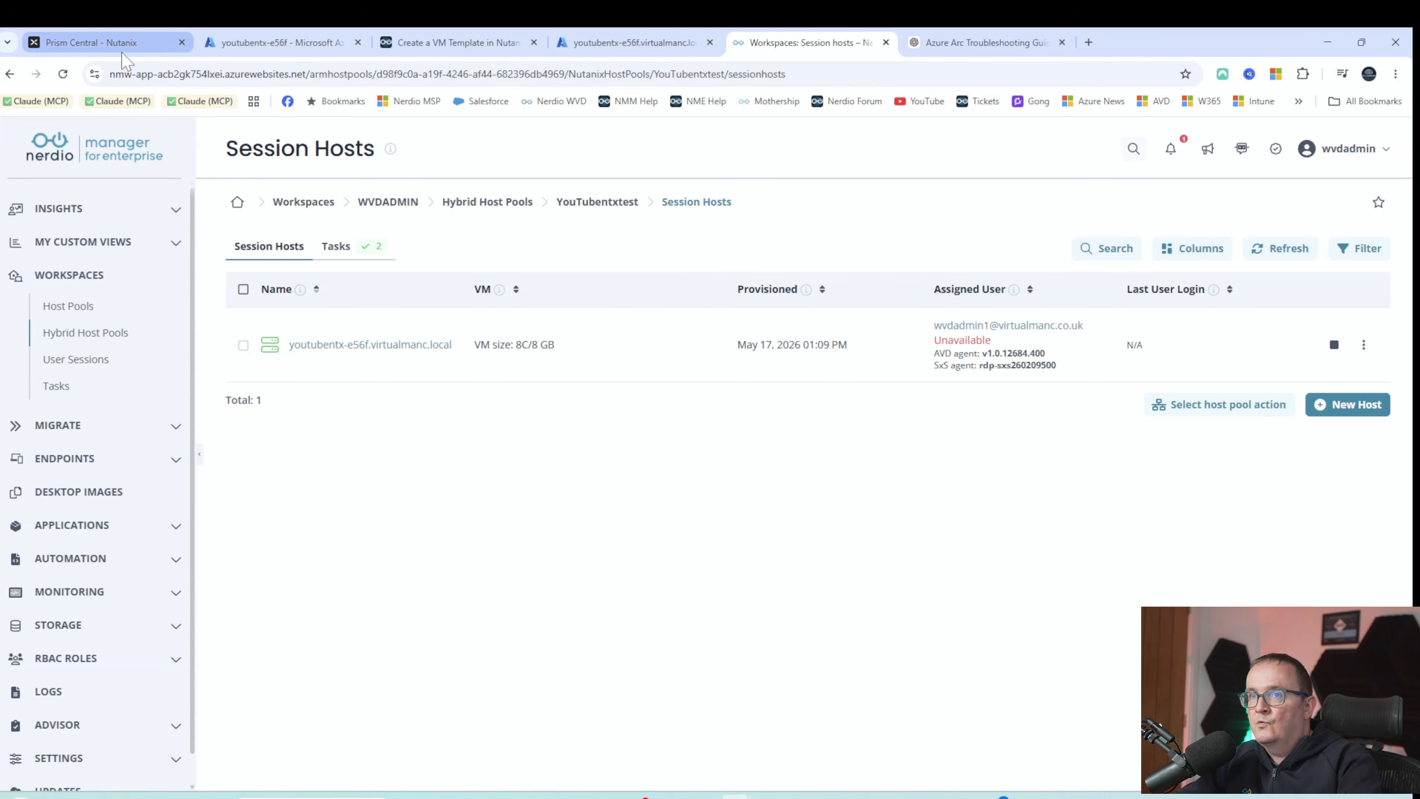
Switch to the youtubentx-e56f VM console, enable Remote Desktop in the Windows settings and close the settings
left_click(1327, 42)
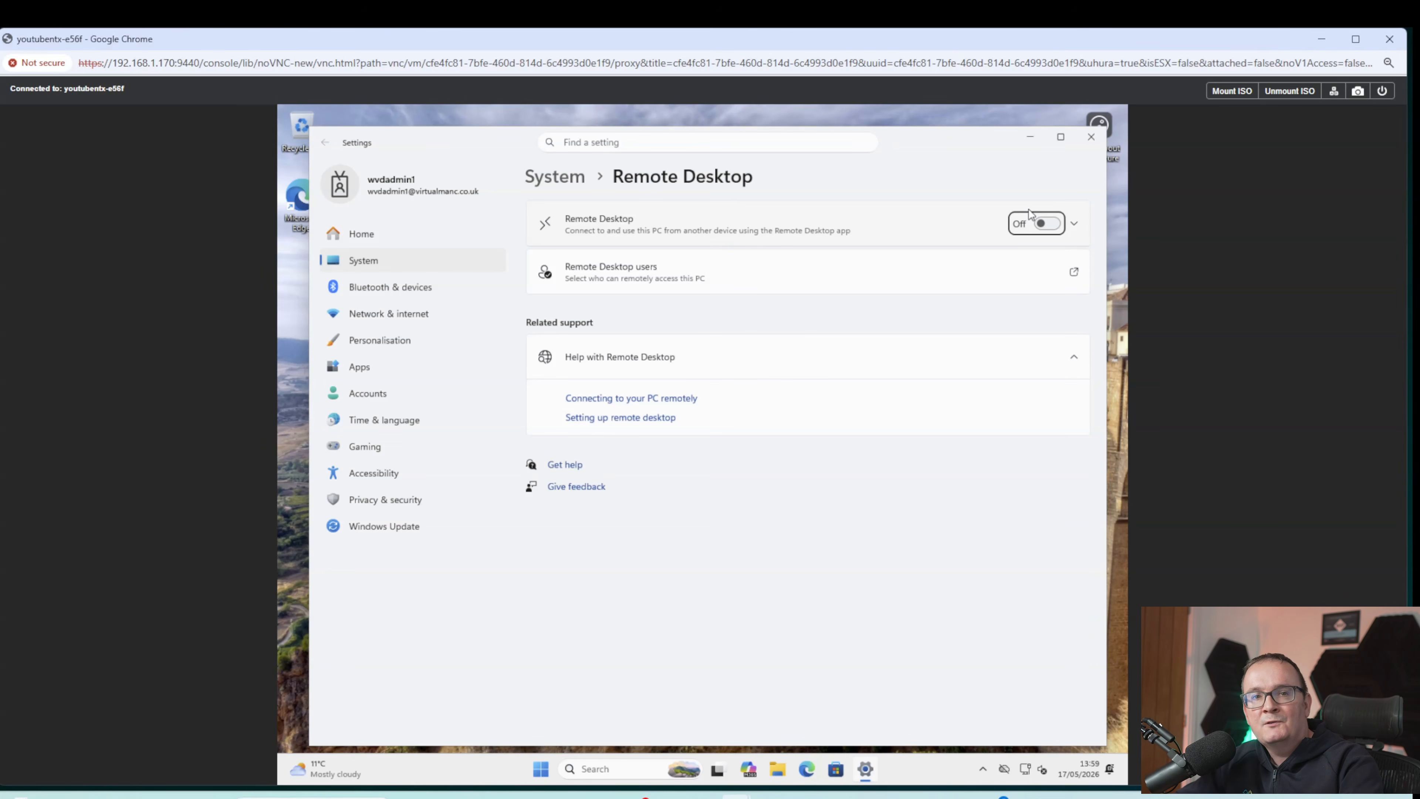
left_click(1050, 225)
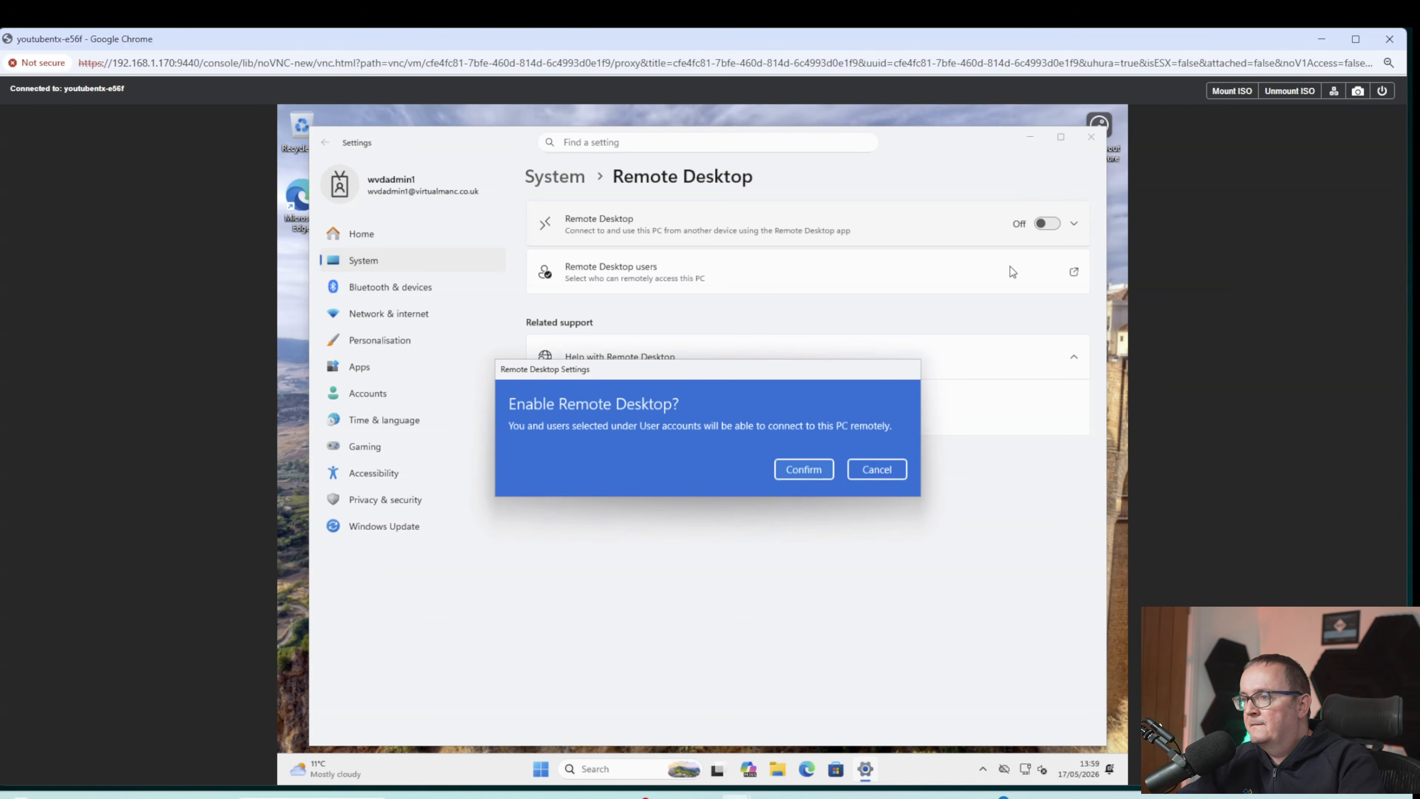
left_click(817, 463)
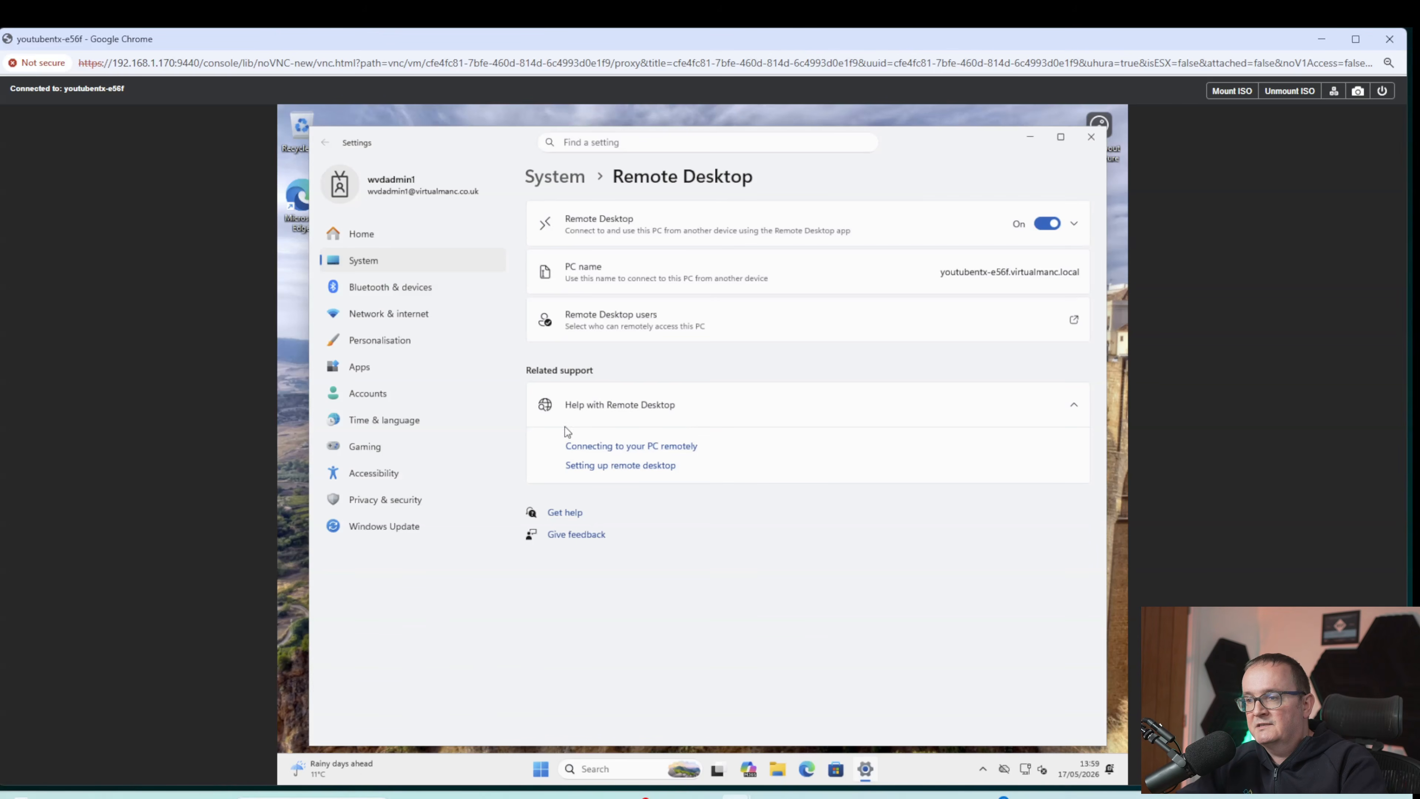
left_click(1092, 136)
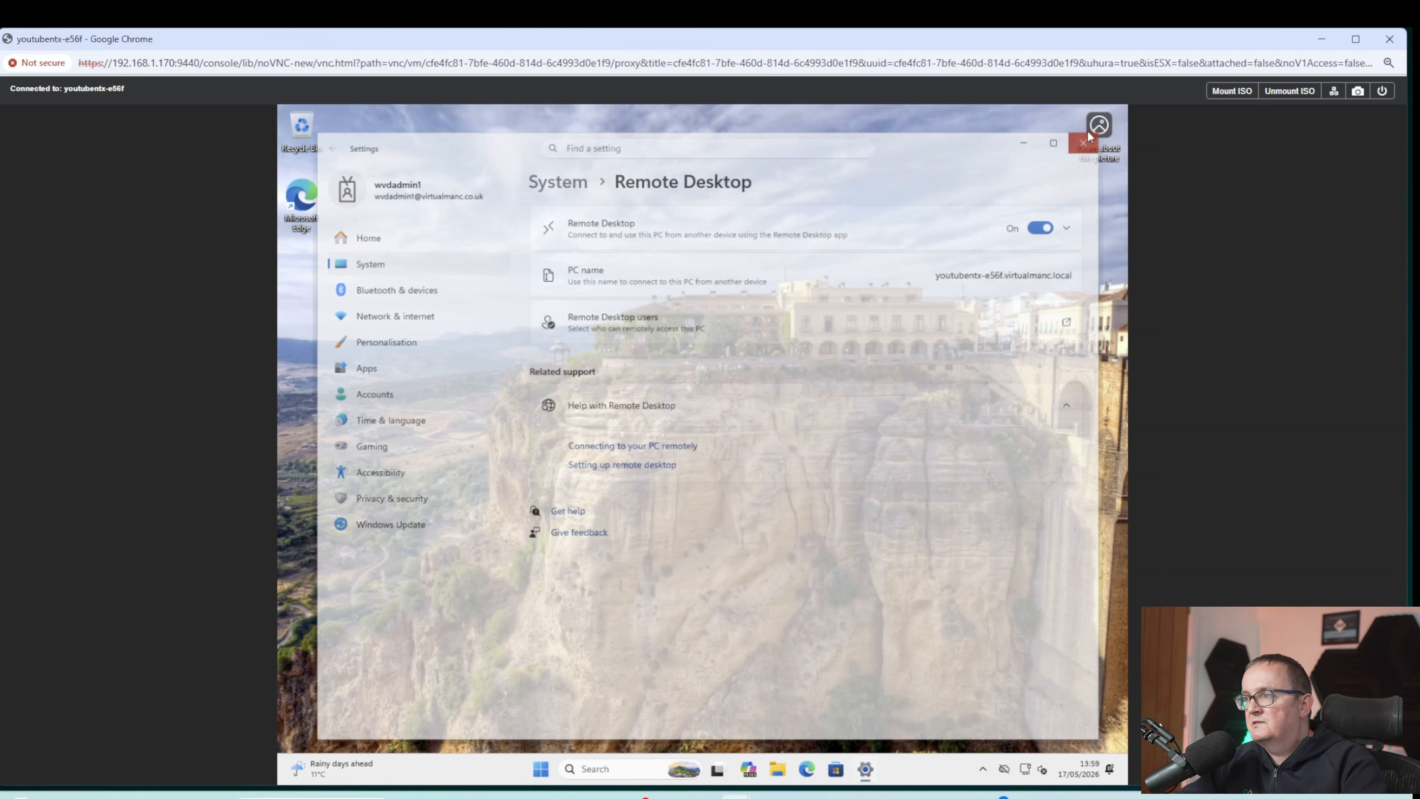
Sign out of the Windows session on the youtubentx-e56f VM and close its console window
left_click(555, 769)
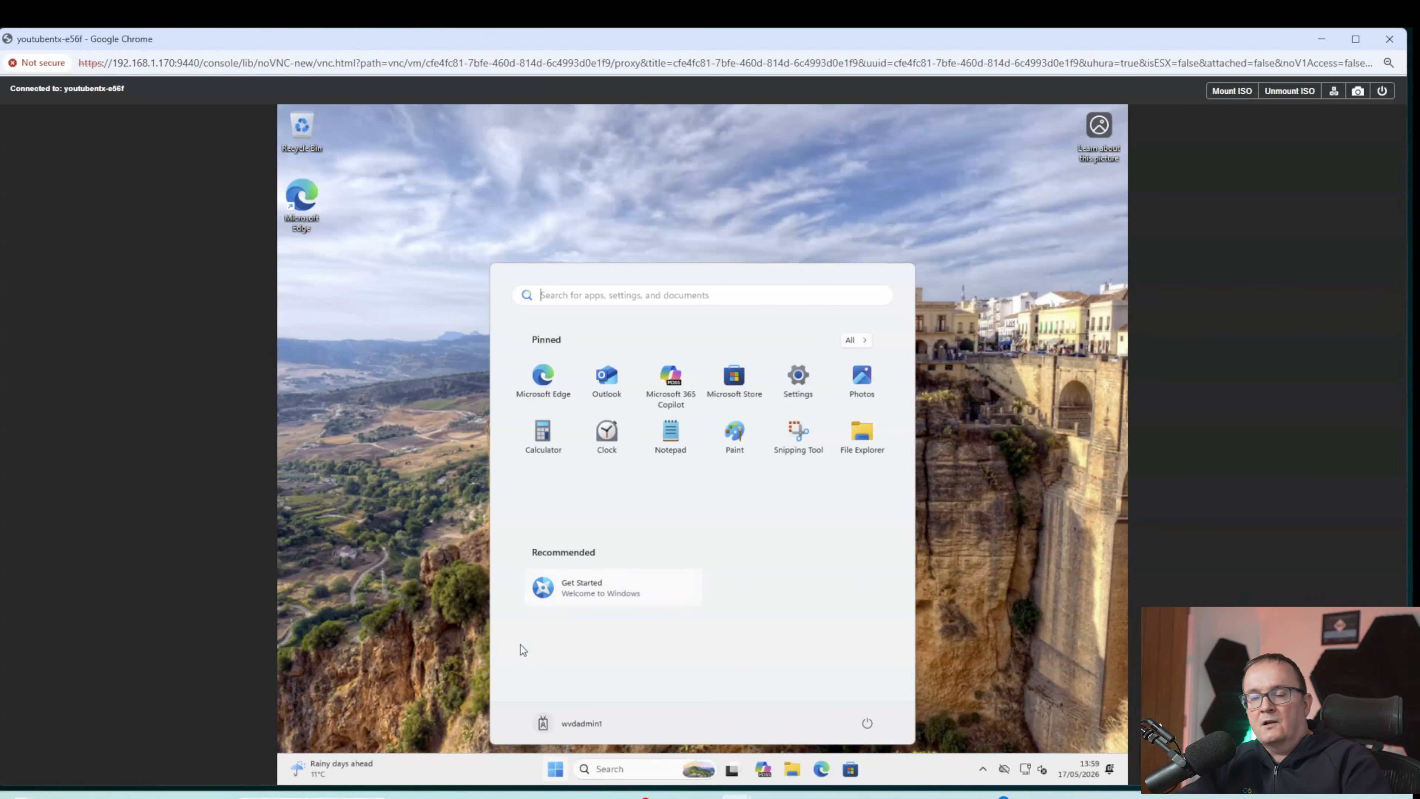
left_click(567, 720)
left_click(682, 638)
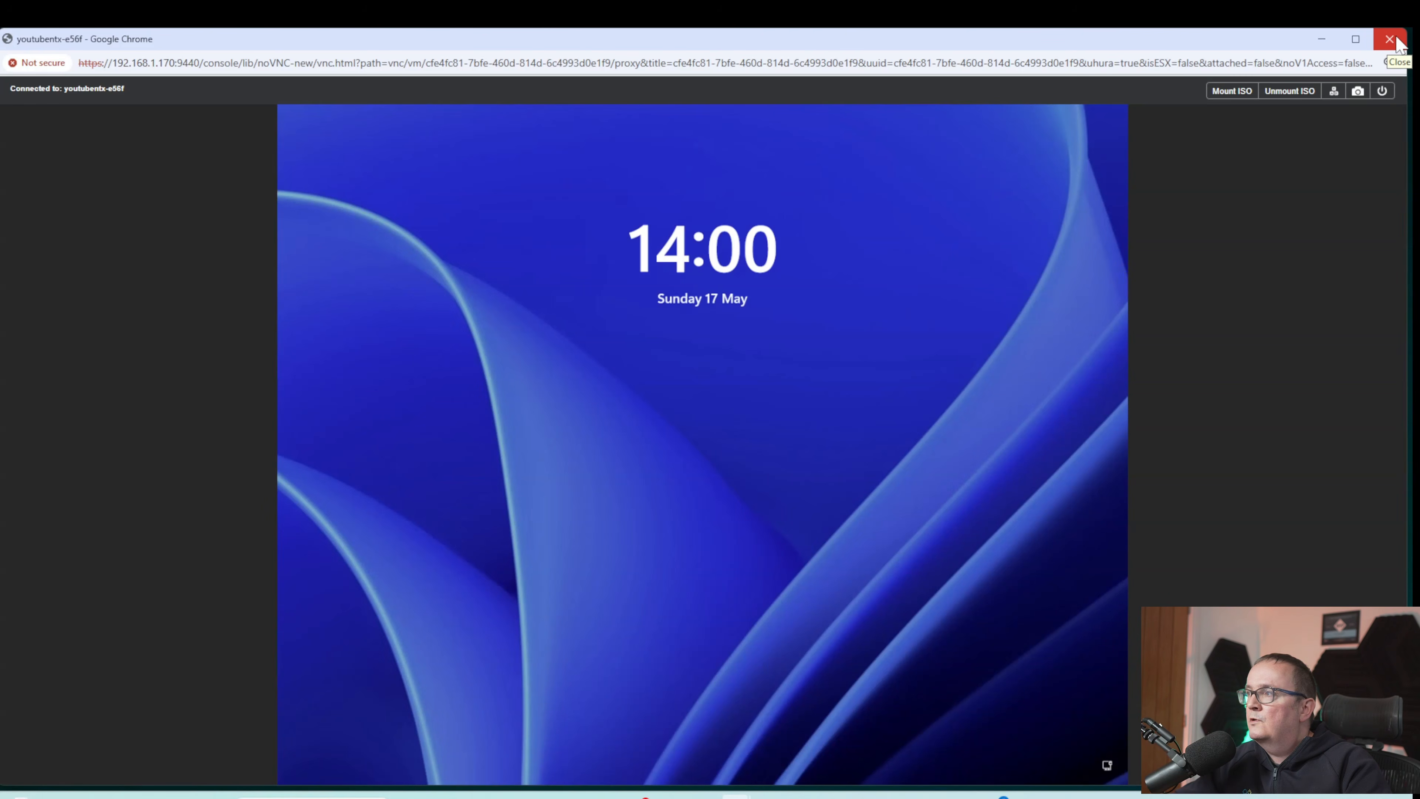
left_click(1397, 39)
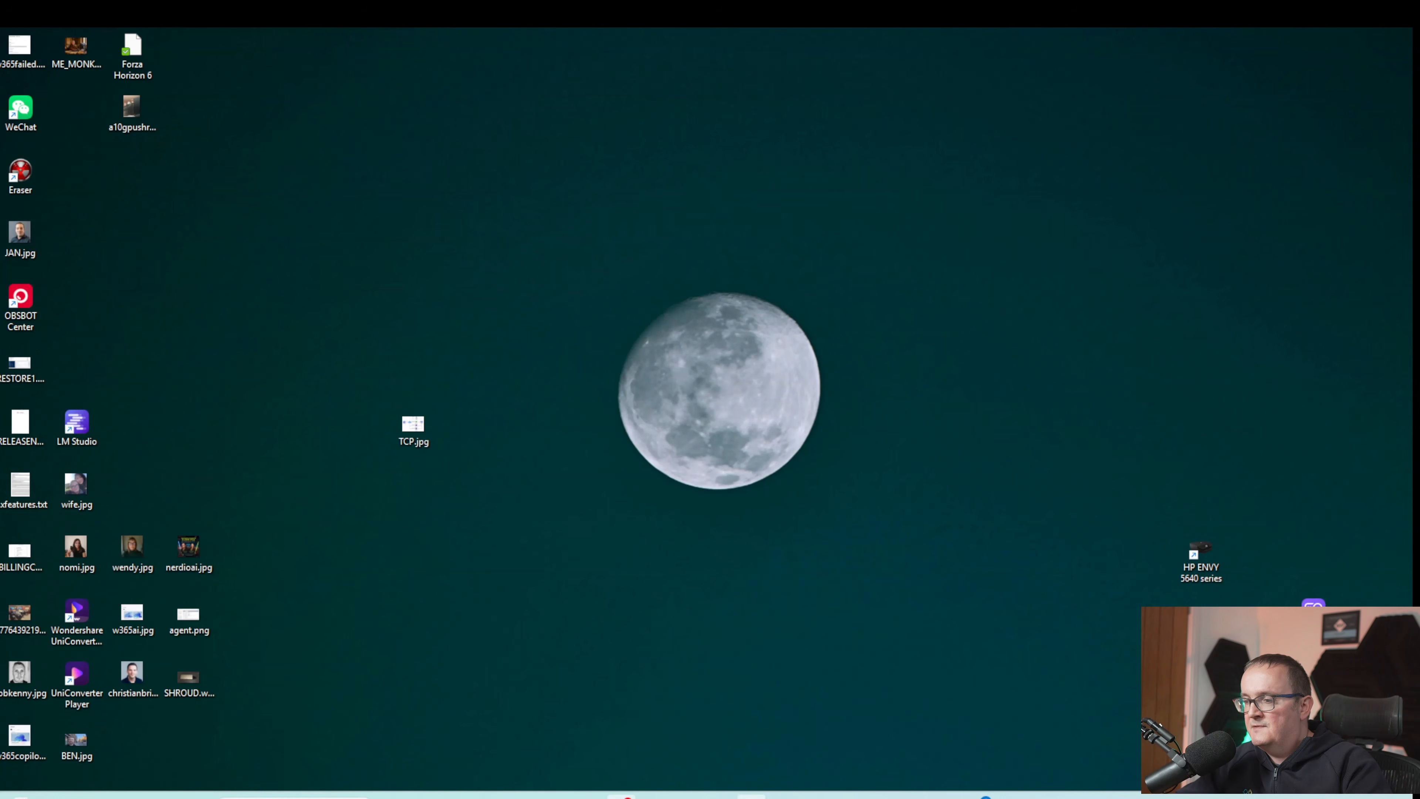
Return to Nerdio Manager, reload the Session Hosts page and recheck the host's availability status
left_click(719, 797)
left_click(719, 727)
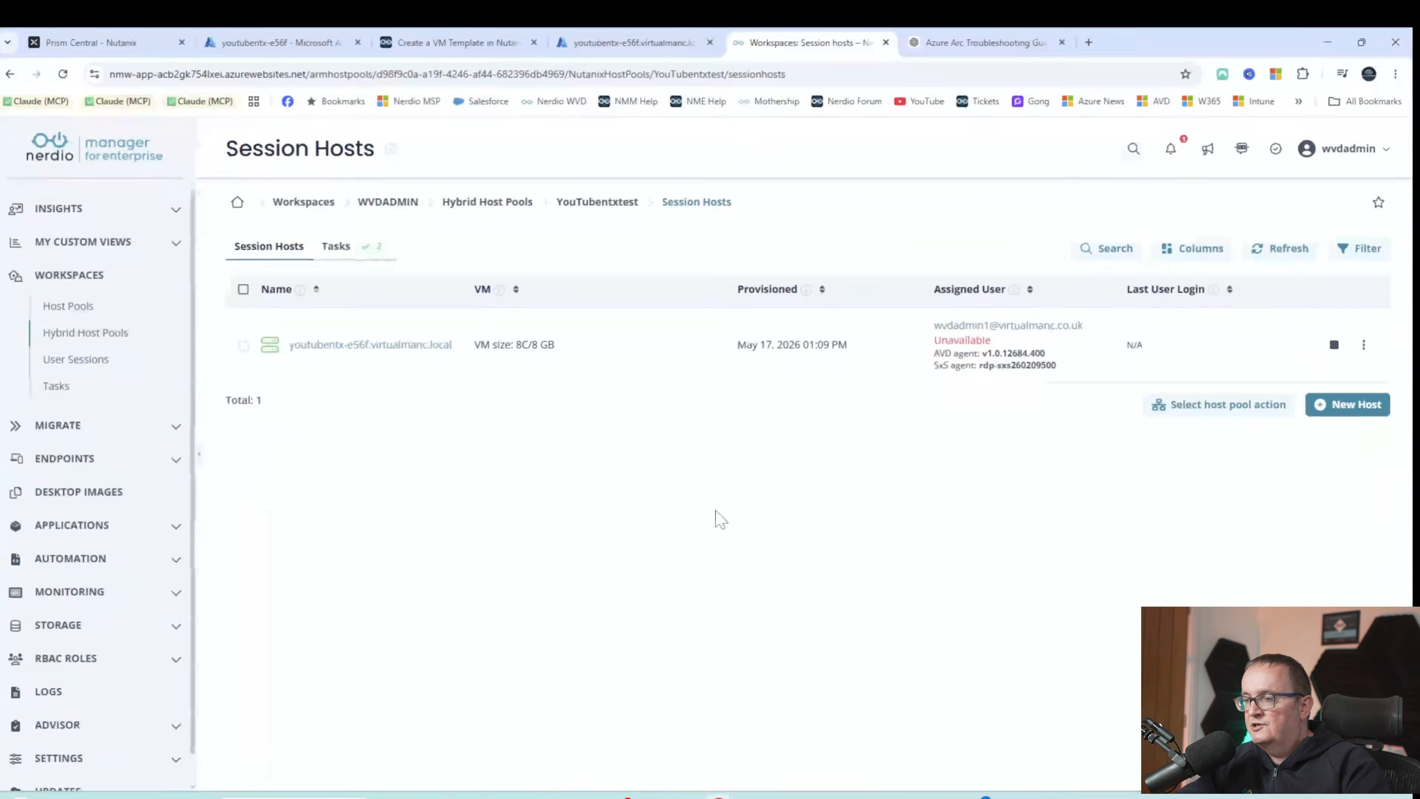
left_click(755, 75)
key("Return")
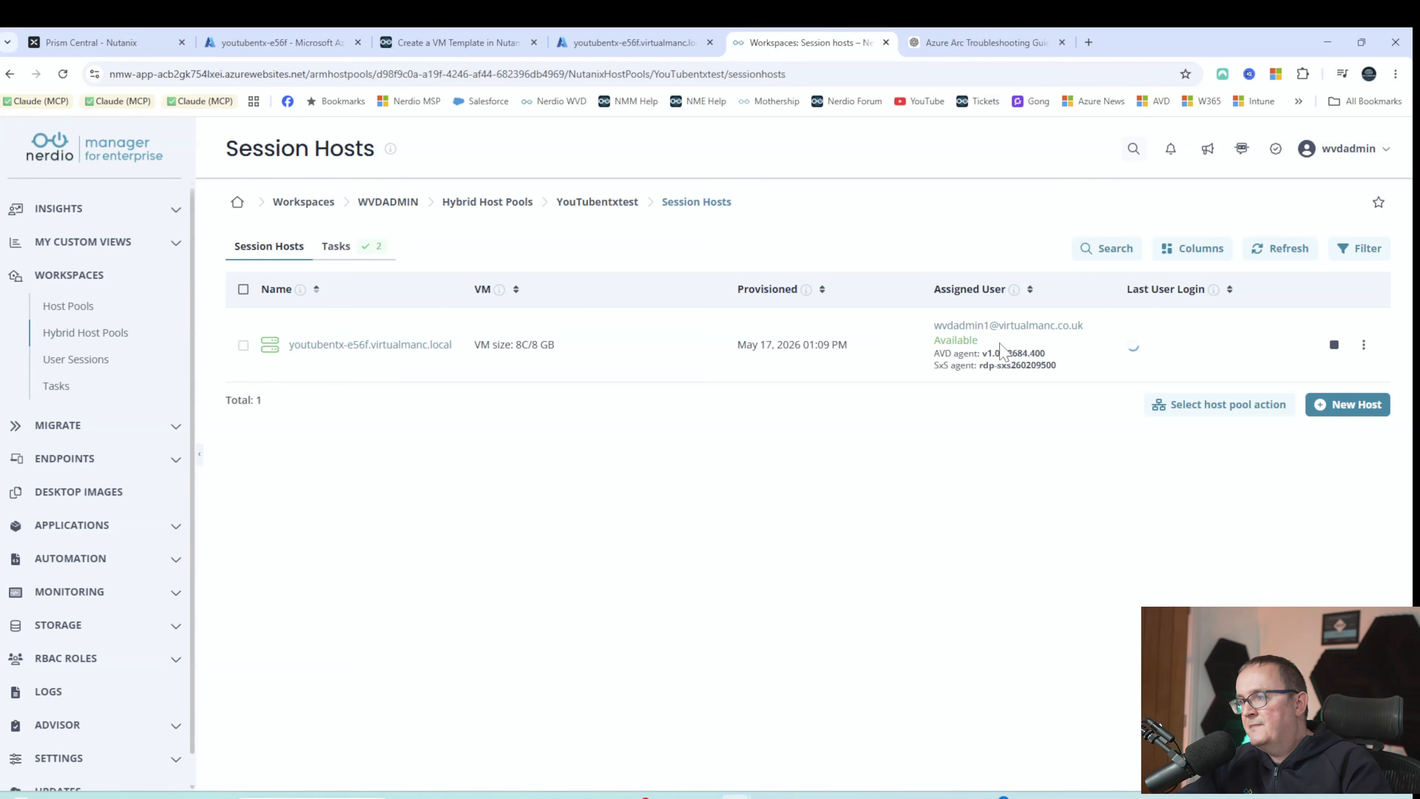
triple_click(1009, 344)
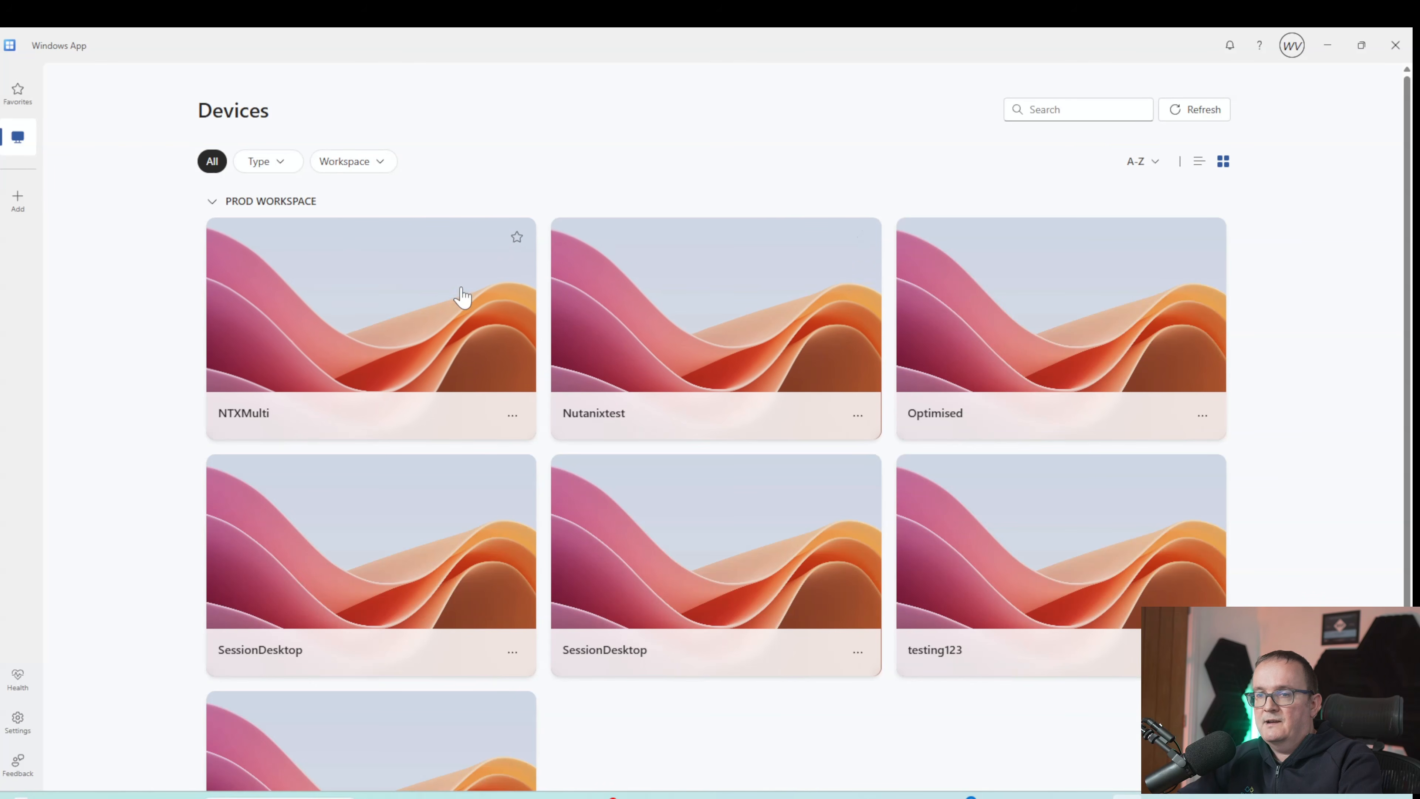
Connect to the YouTubentxtest desktop in Windows App, review the session's detailed connection information and close it
scroll(465, 304, "down", 2)
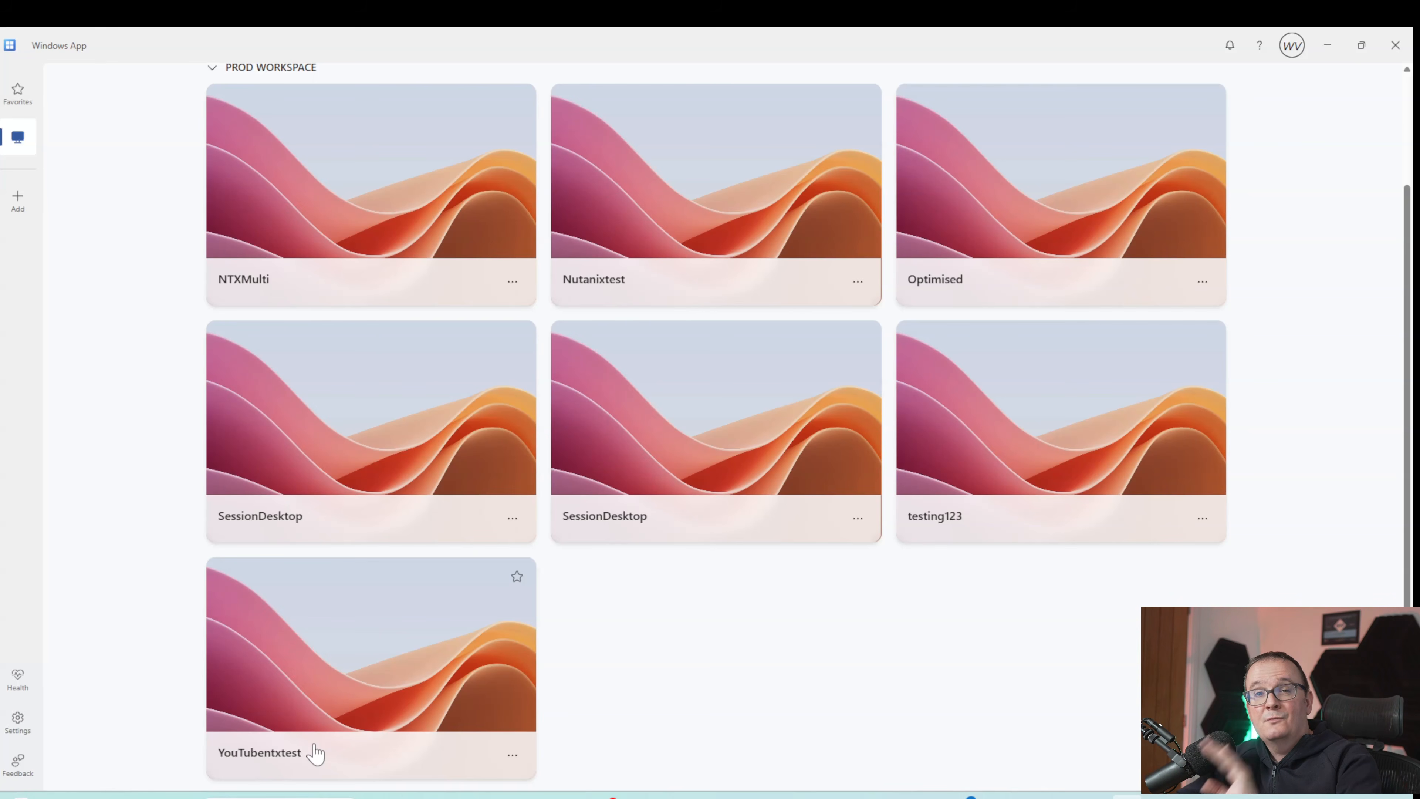
left_click(323, 665)
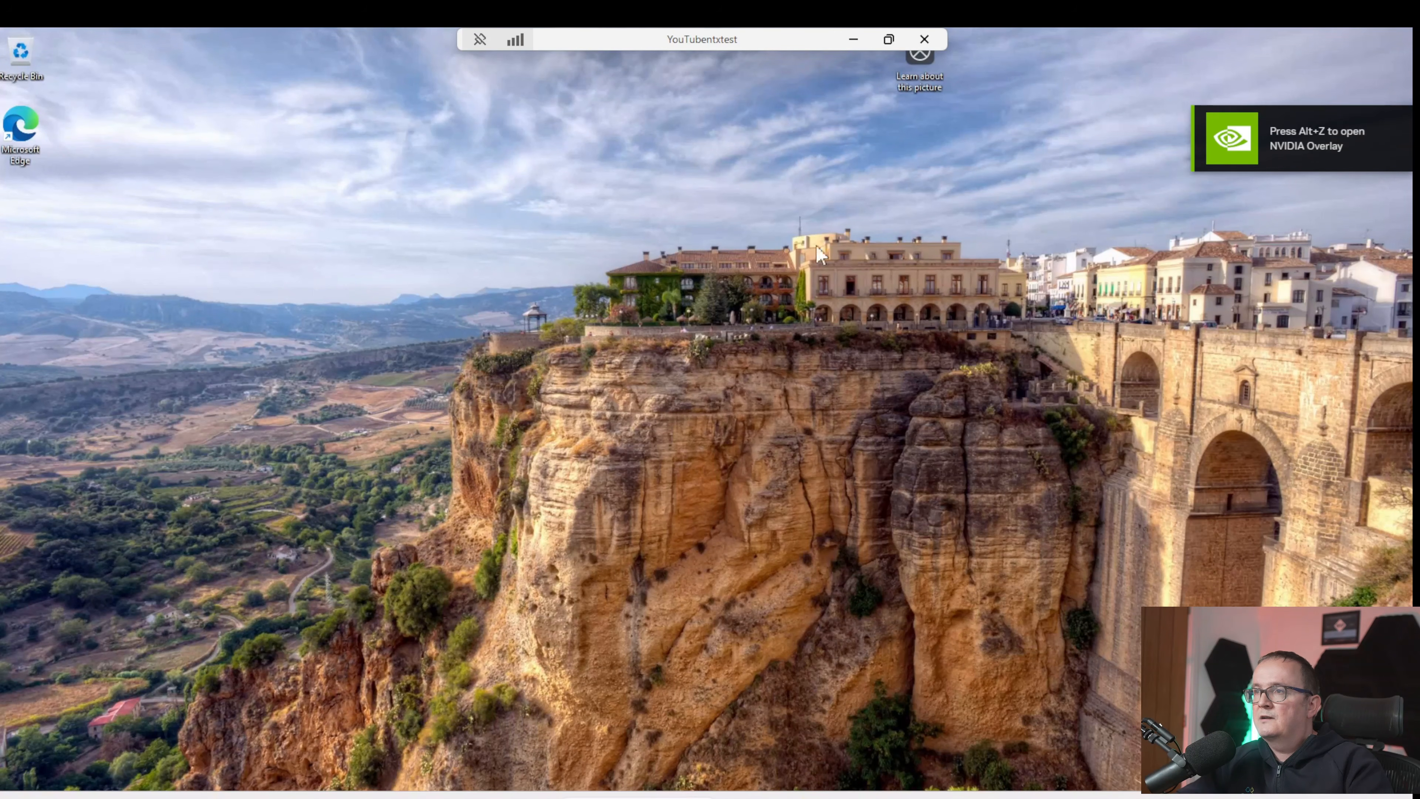
left_click_drag(531, 795, 530, 478)
left_click(268, 536)
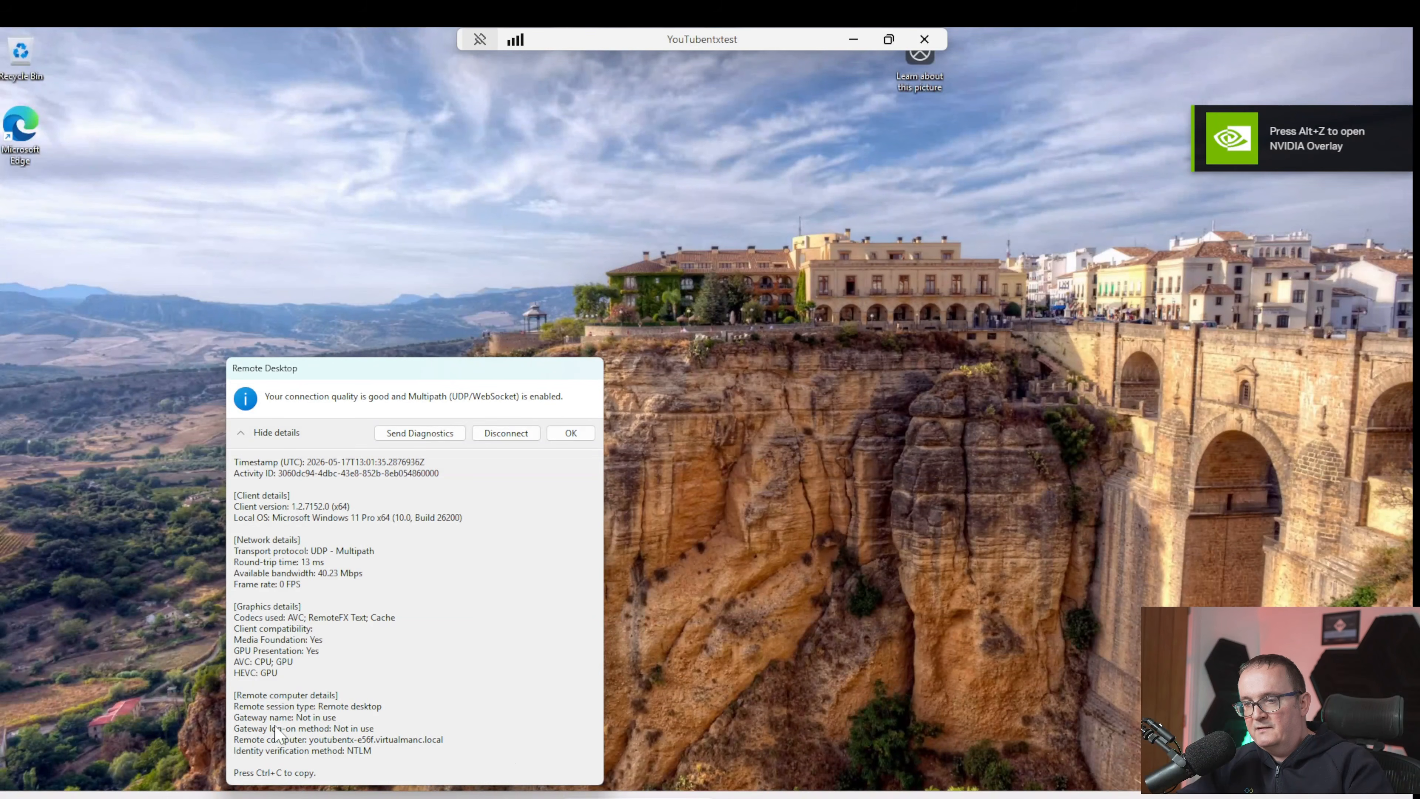
left_click(570, 433)
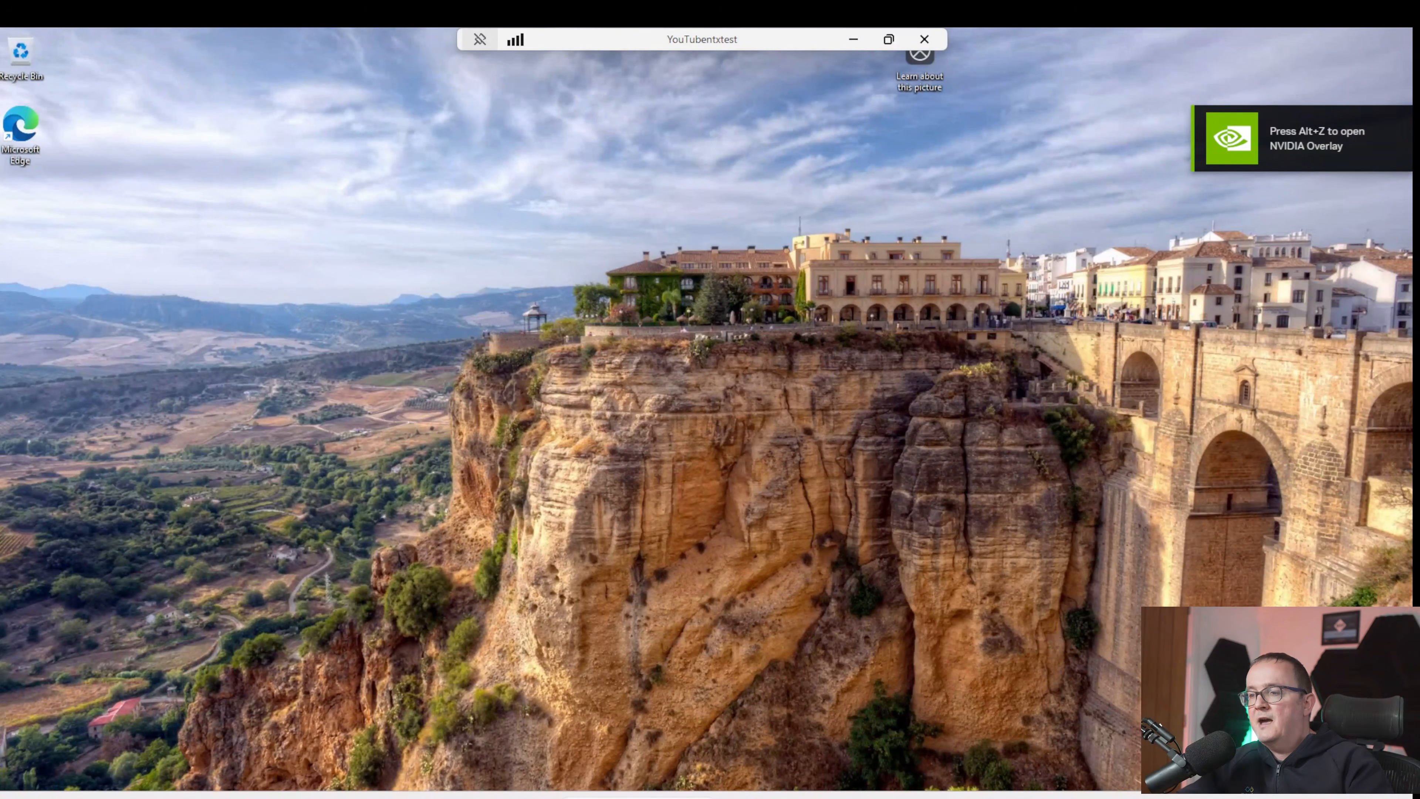
Open Task Manager in the remote session and view the CPU performance details
left_click(570, 794)
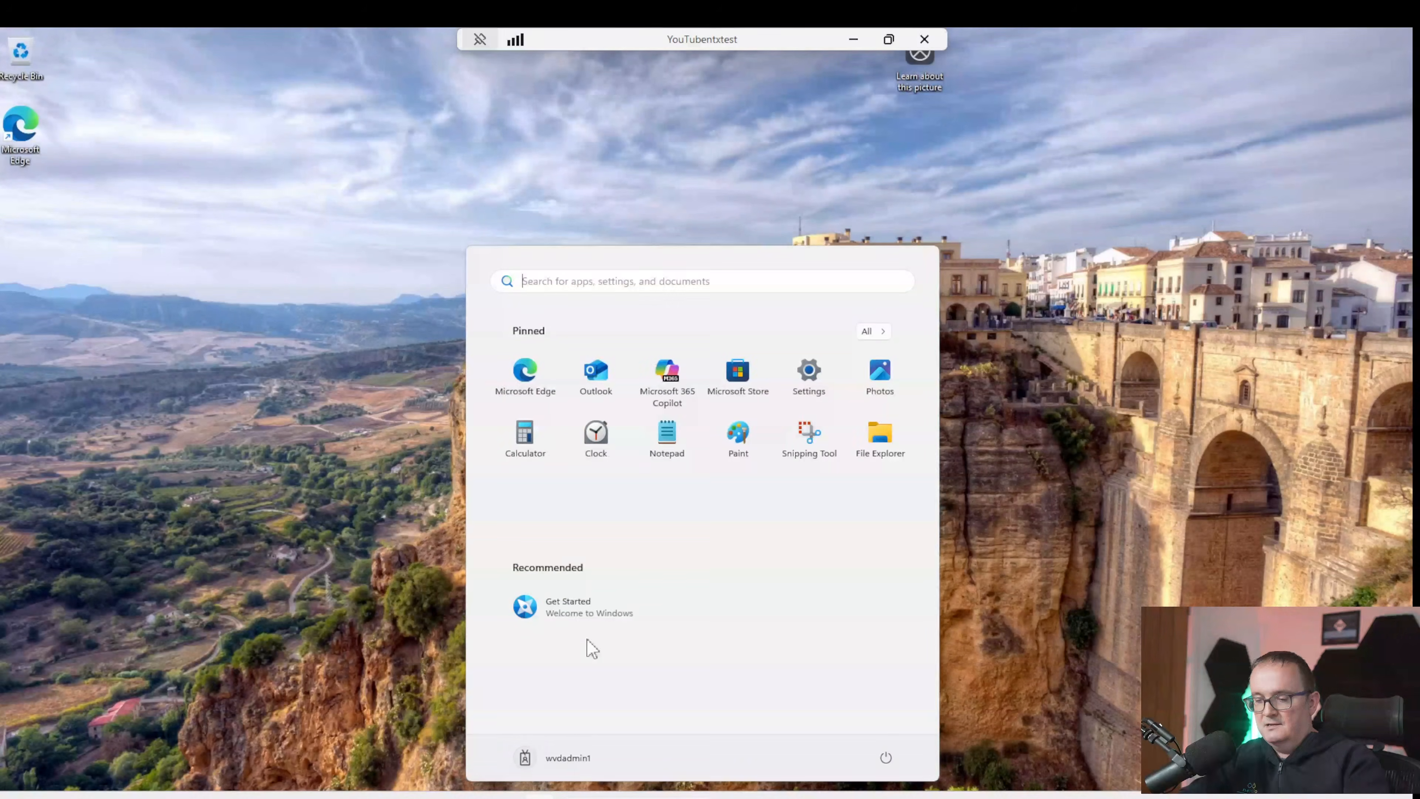
type("taskmgr")
left_click(564, 395)
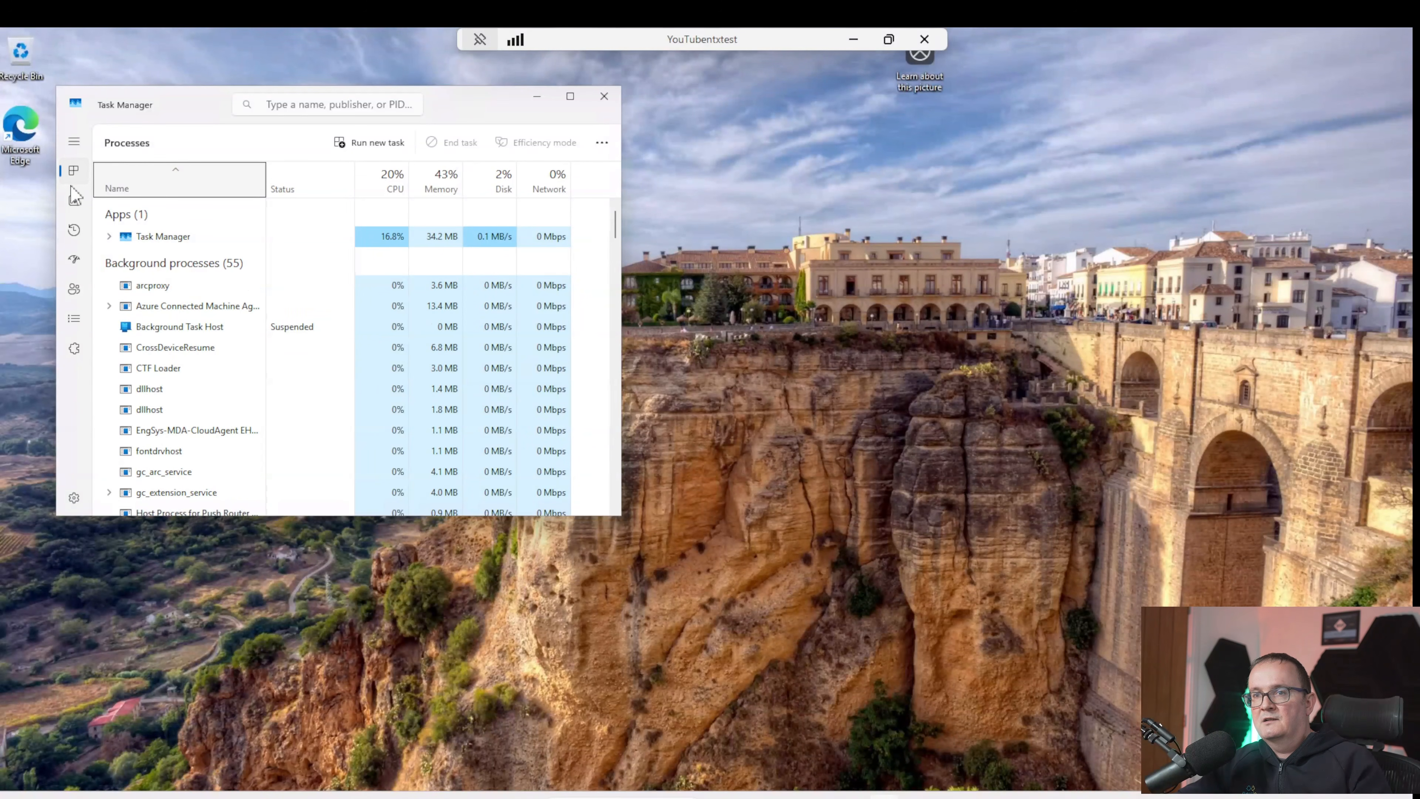
left_click(74, 199)
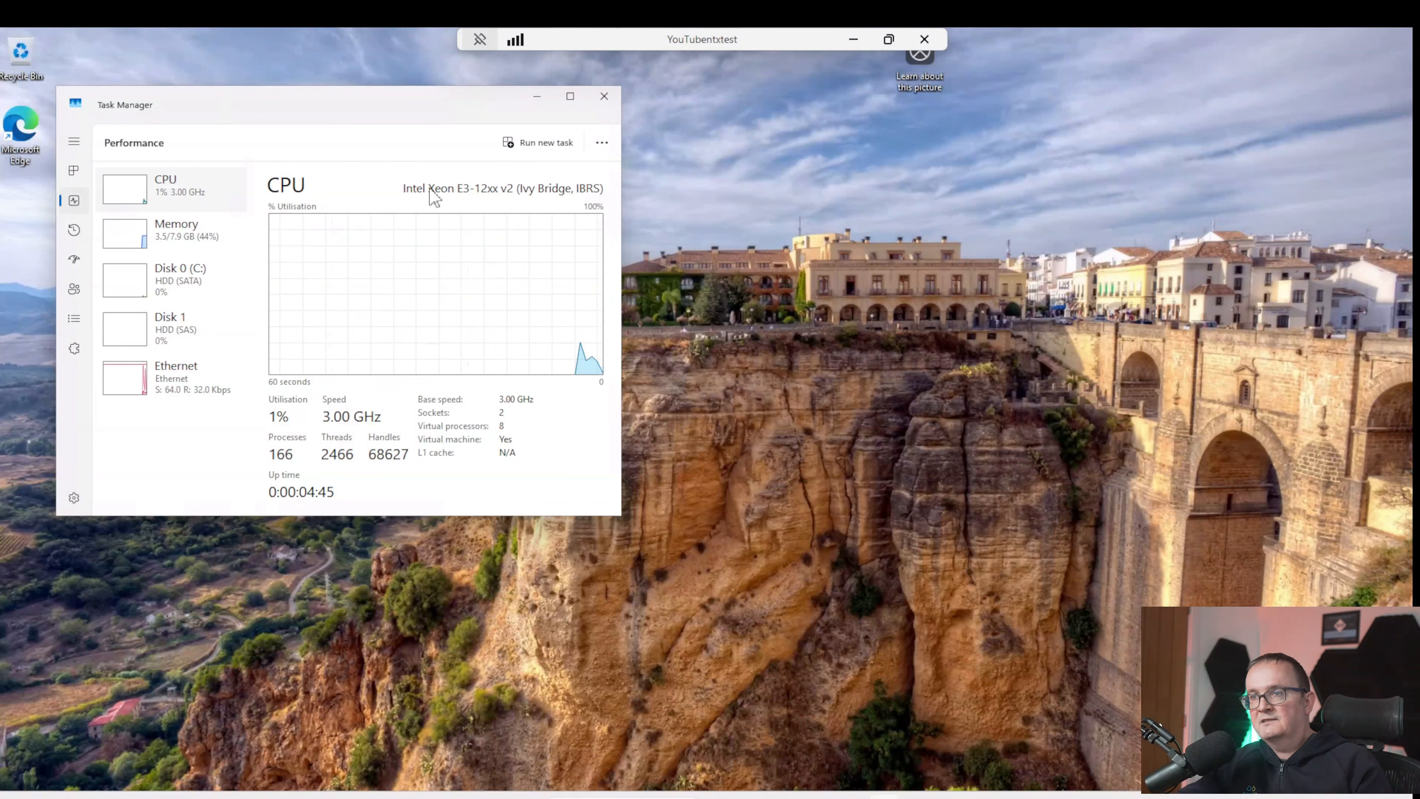